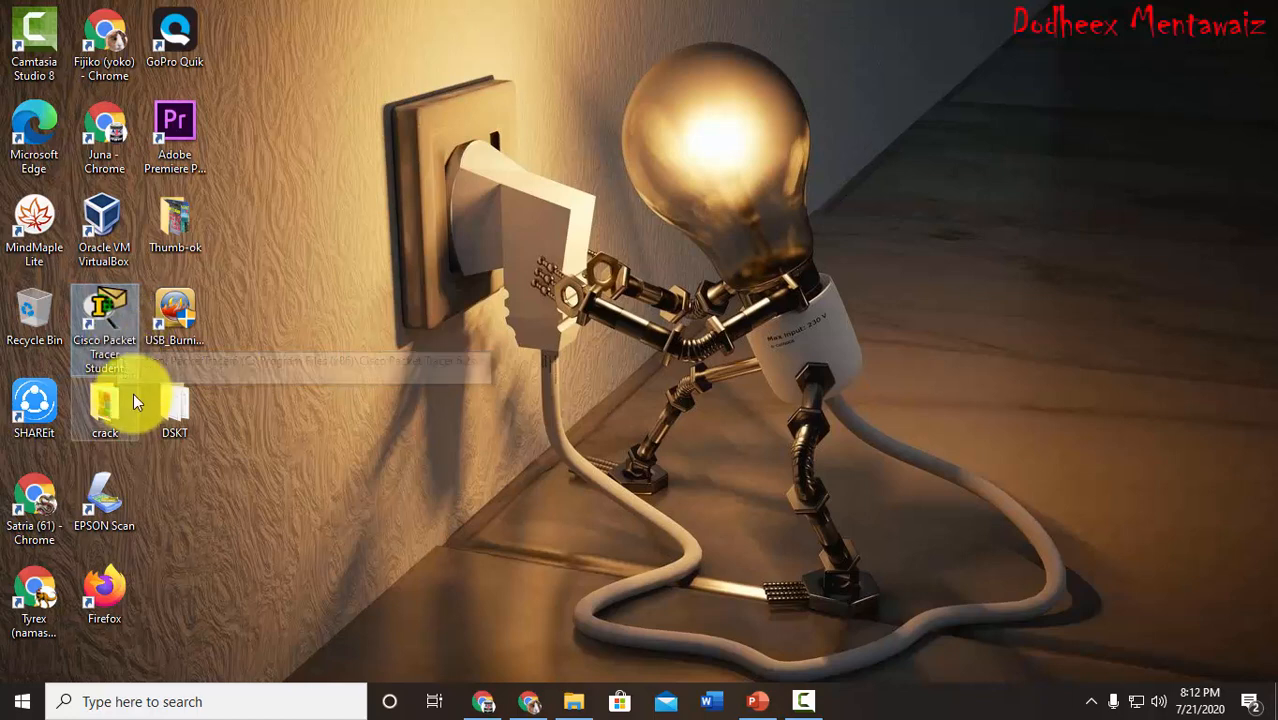
Step: Launch Cisco Packet Tracer Student with private-network firewall access allowed and its window maximized
left_click(115, 340)
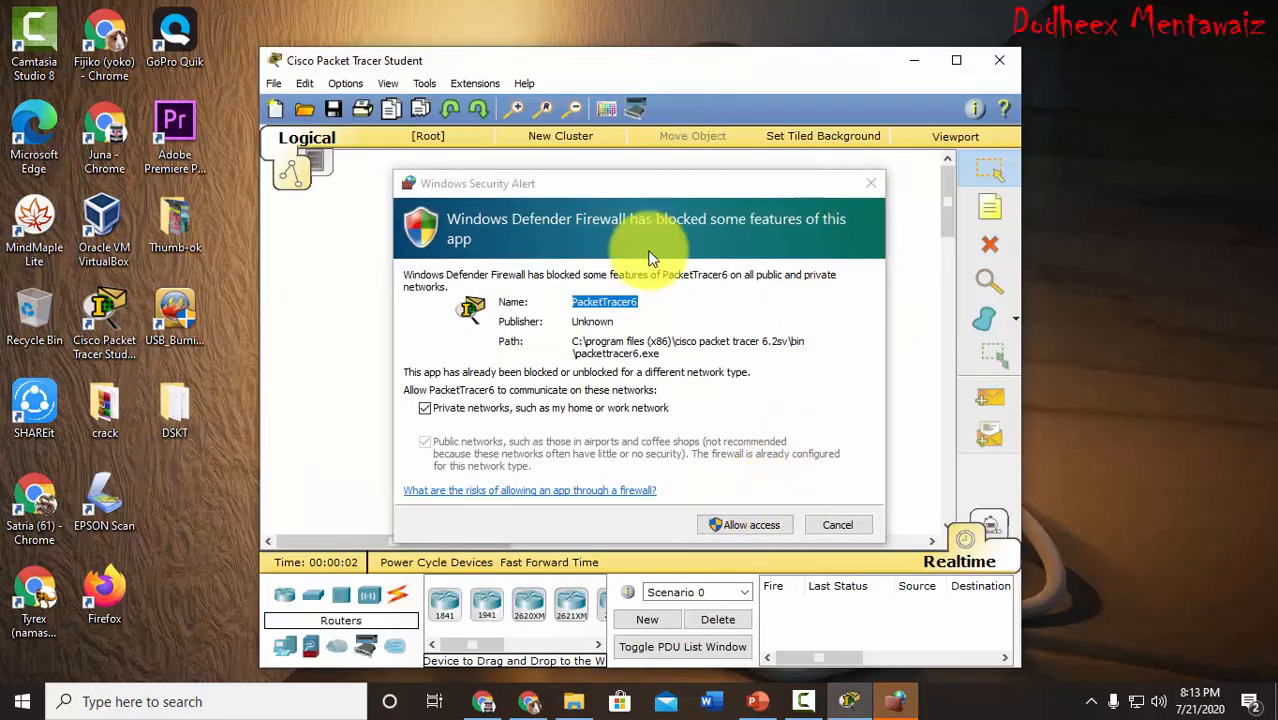
left_click(739, 522)
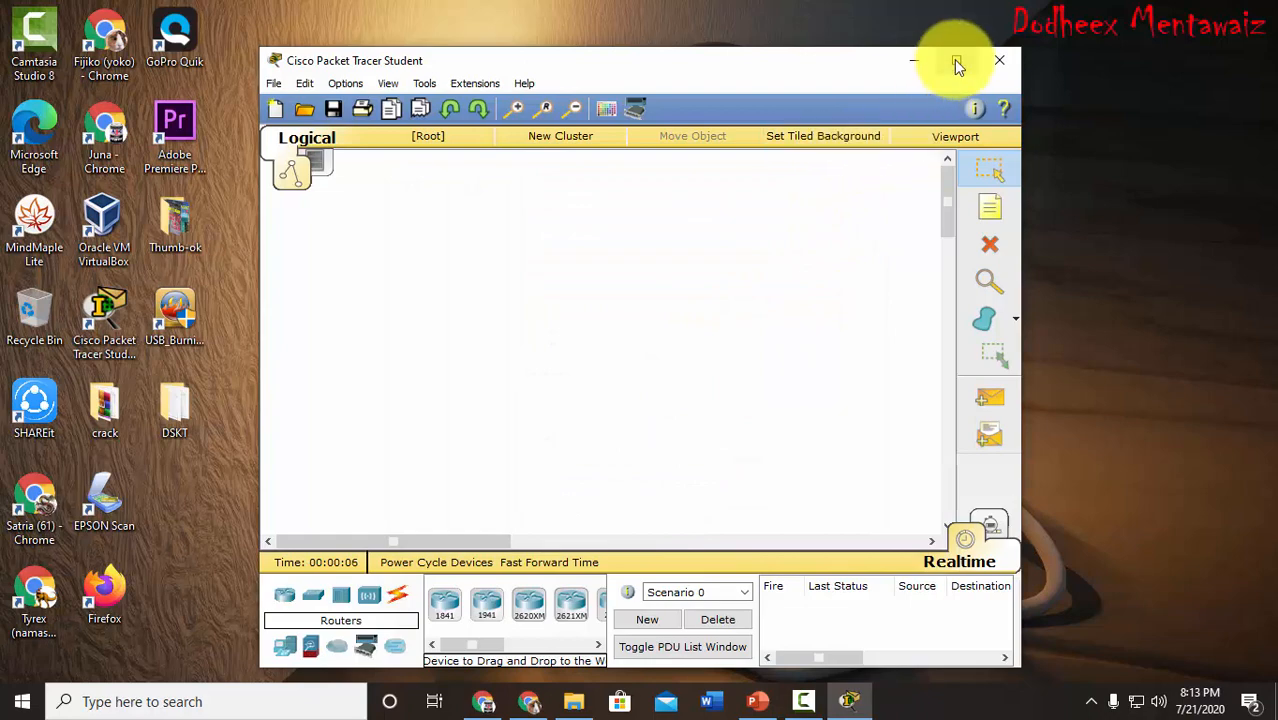
left_click(956, 64)
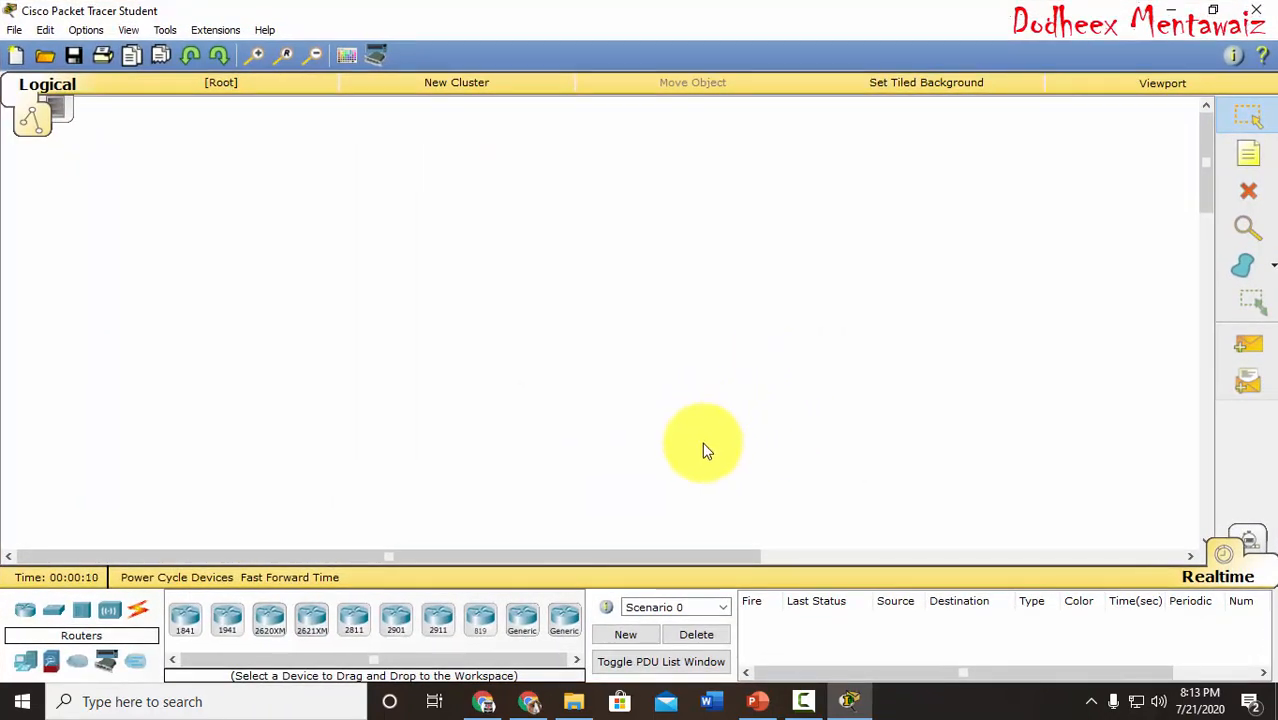
Step: Place a 2950-24 switch in the upper part of the logical workspace
left_click(56, 614)
left_click(193, 627)
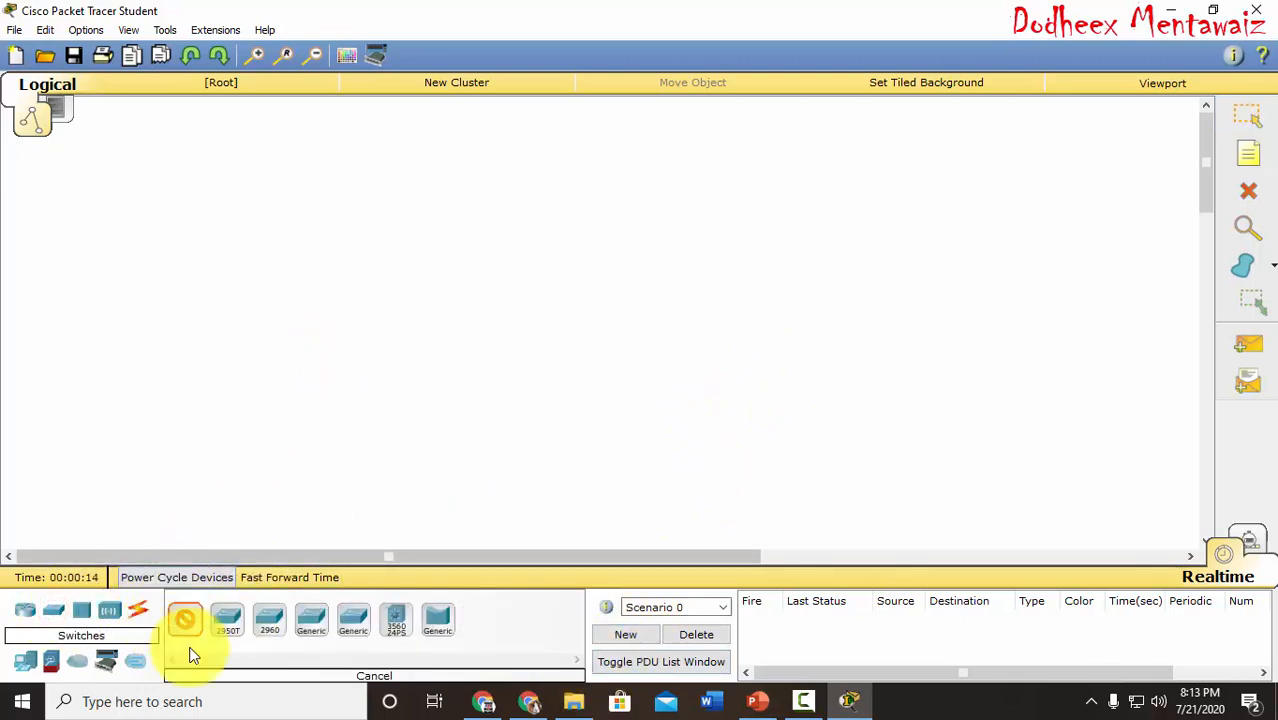
left_click(190, 622)
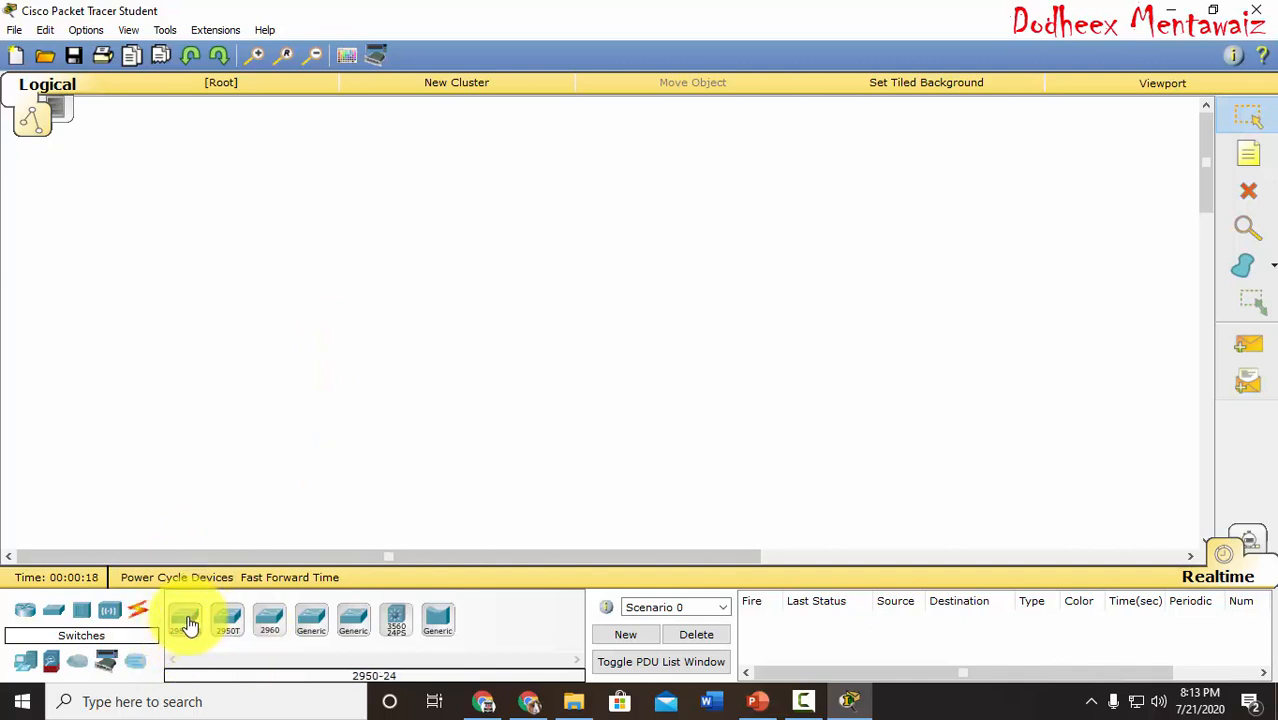
left_click(190, 627)
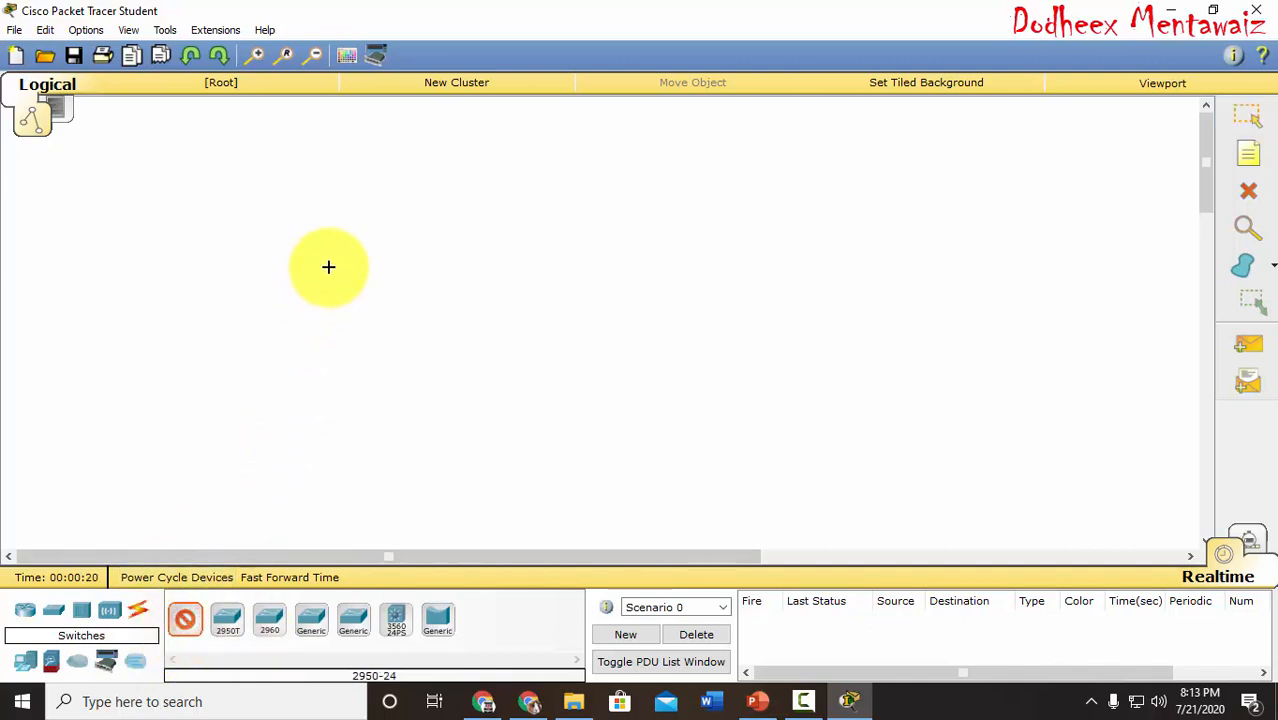
left_click(368, 240)
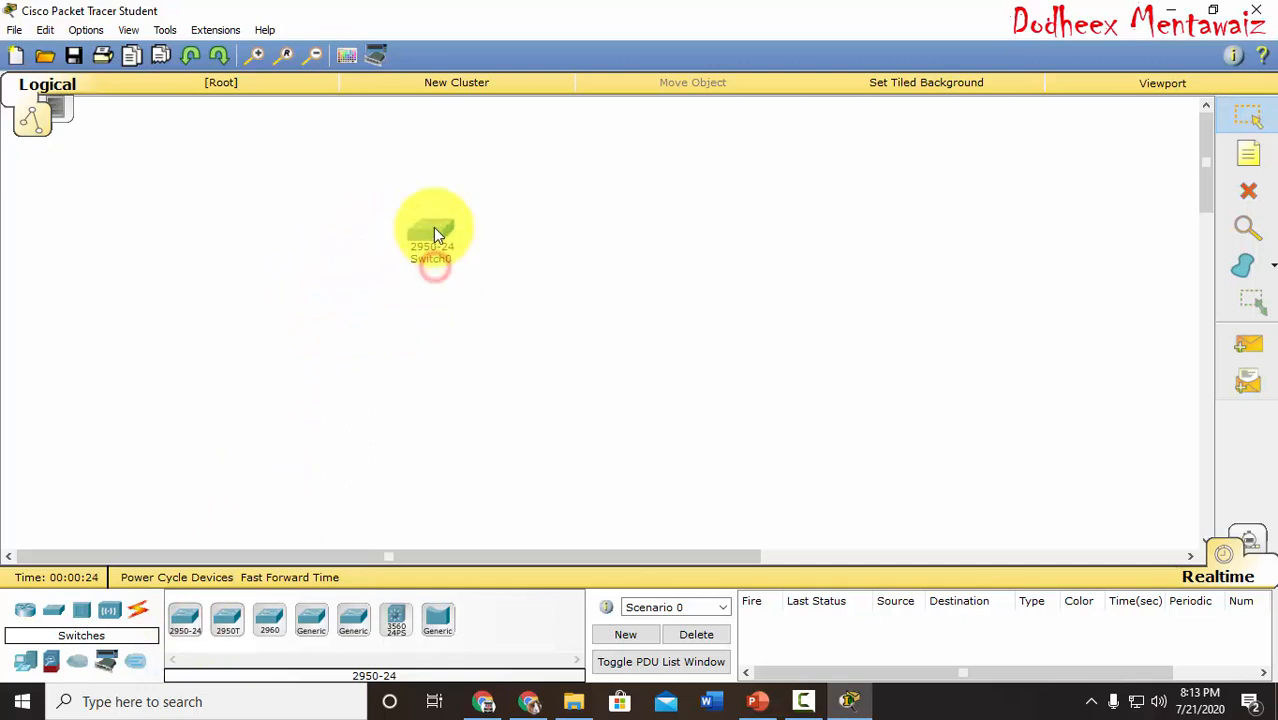
Step: Inspect the physical device view of Switch0, then reposition the switch slightly higher and further right in the workspace
left_click(434, 230)
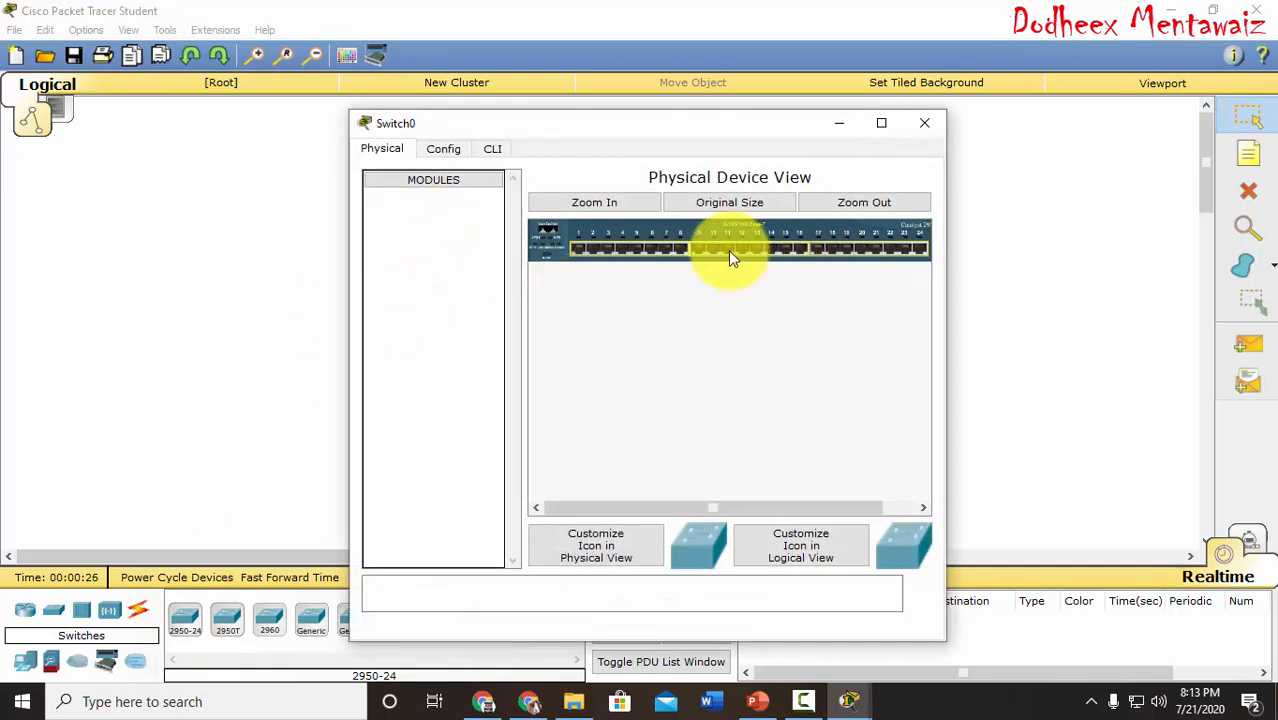
left_click(922, 130)
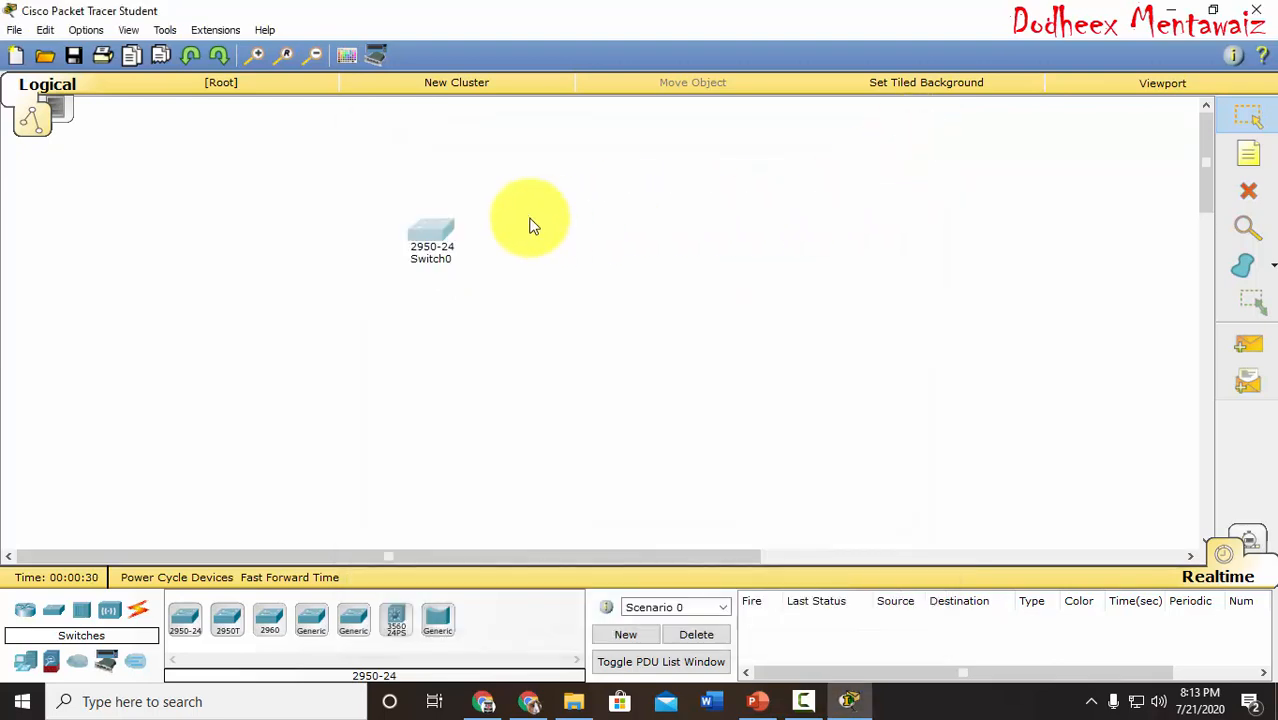
left_click(430, 232)
left_click(571, 309)
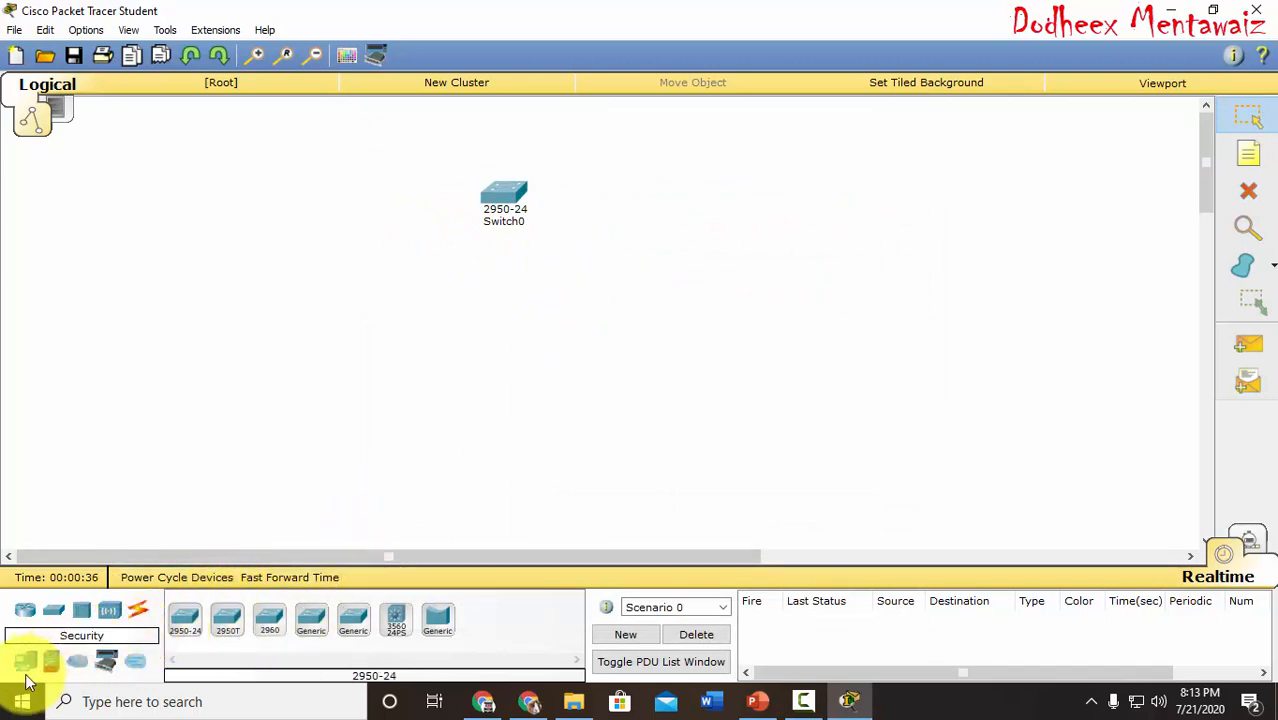
Step: Place six generic PCs (PC-PT) across the workspace, spread out below the switch
left_click(26, 670)
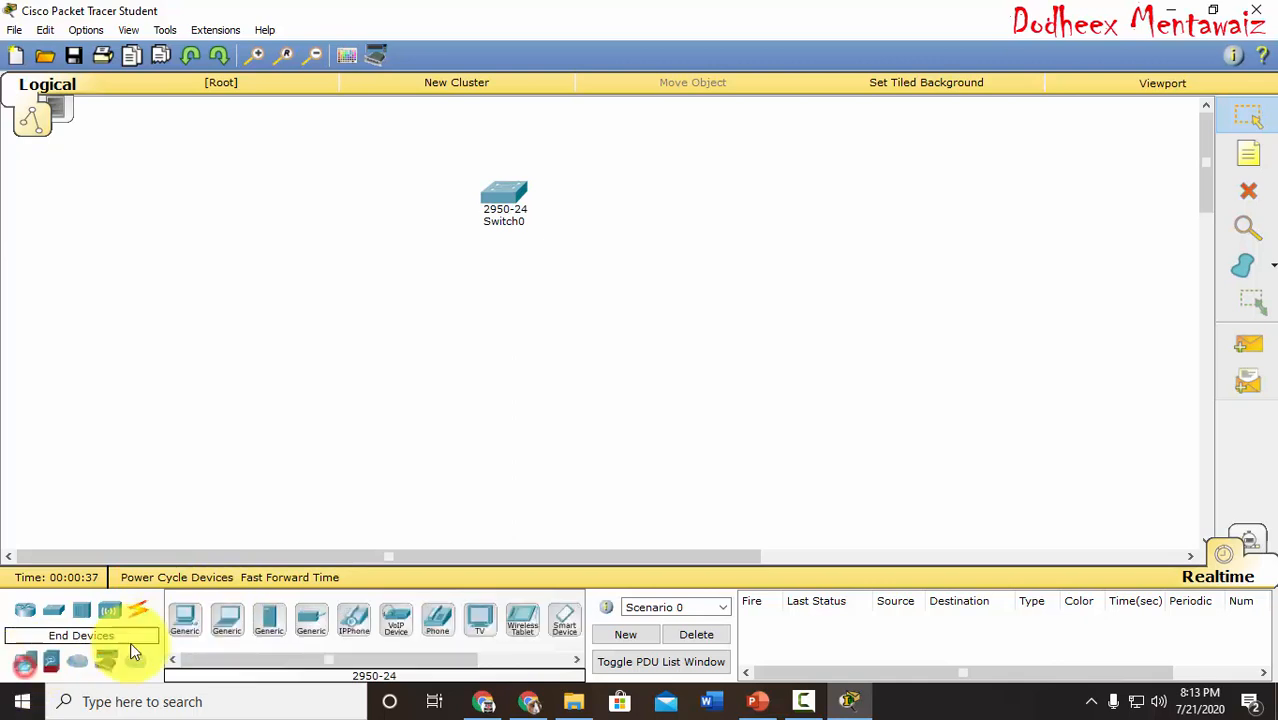
left_click(183, 618)
left_click(296, 336)
left_click(187, 622)
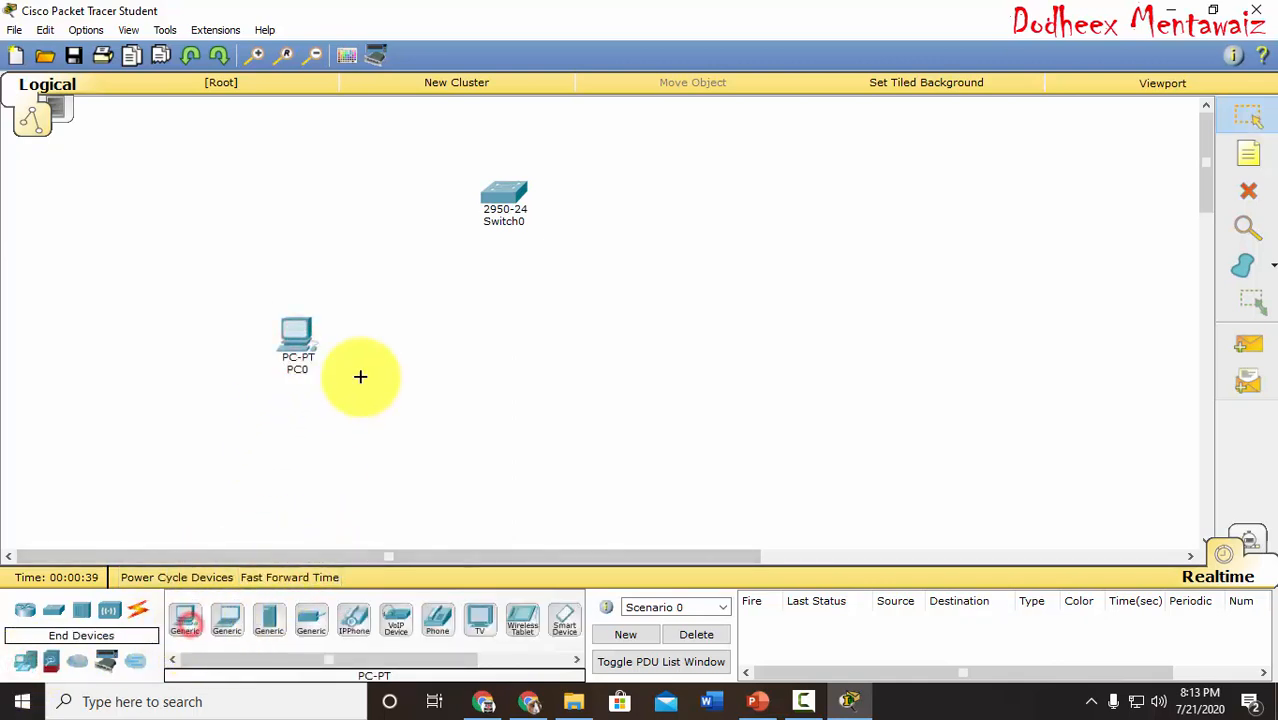
left_click(369, 344)
left_click(186, 618)
left_click(525, 352)
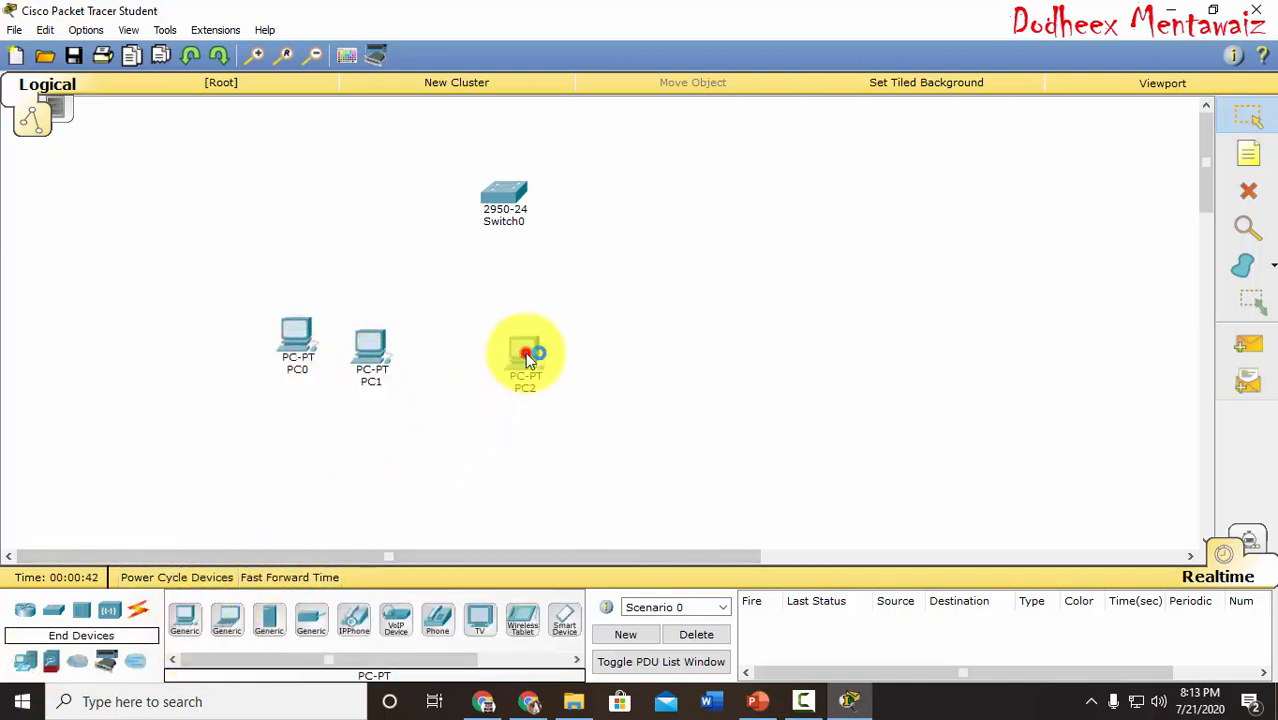
left_click(185, 618)
left_click(613, 353)
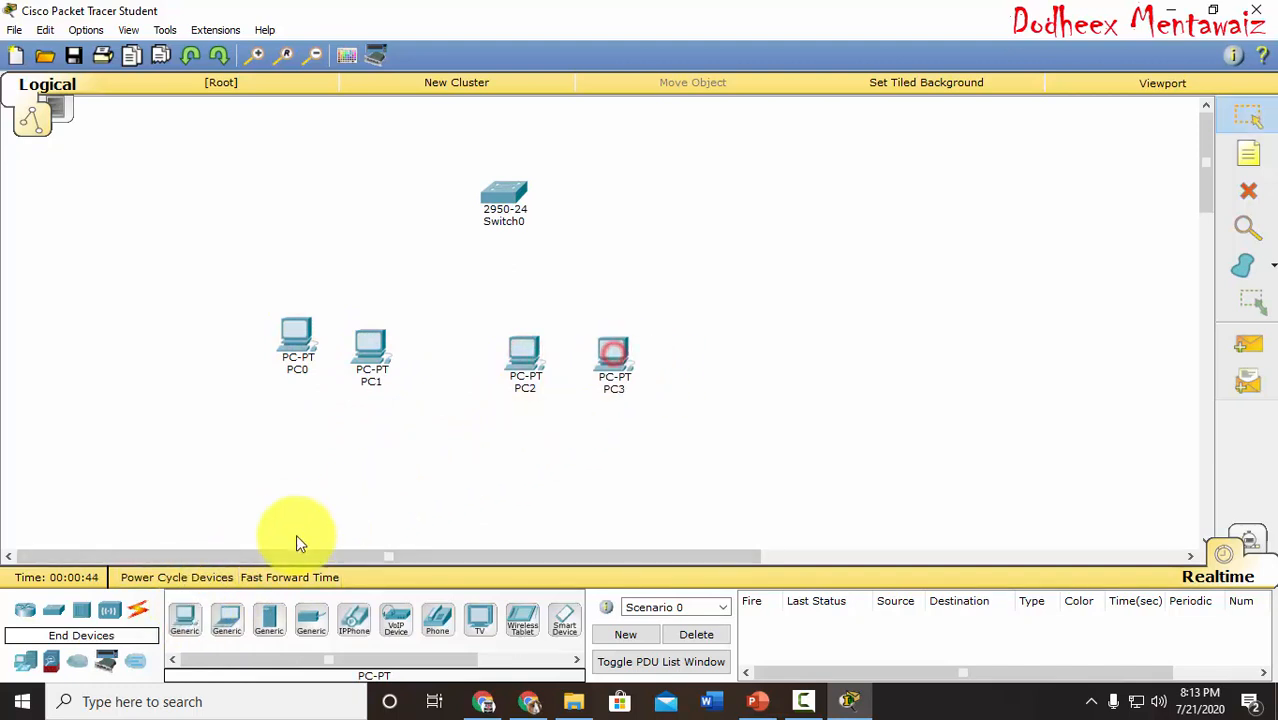
left_click(185, 620)
left_click(776, 318)
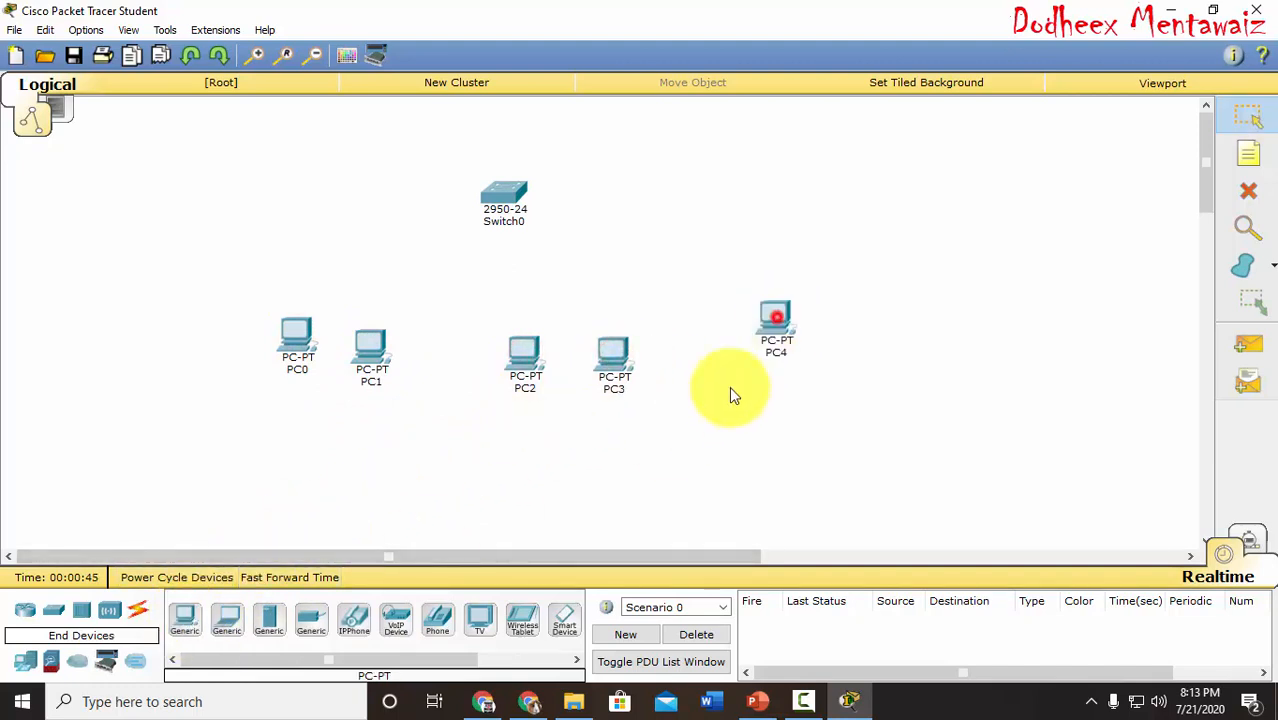
left_click(209, 612)
left_click(856, 263)
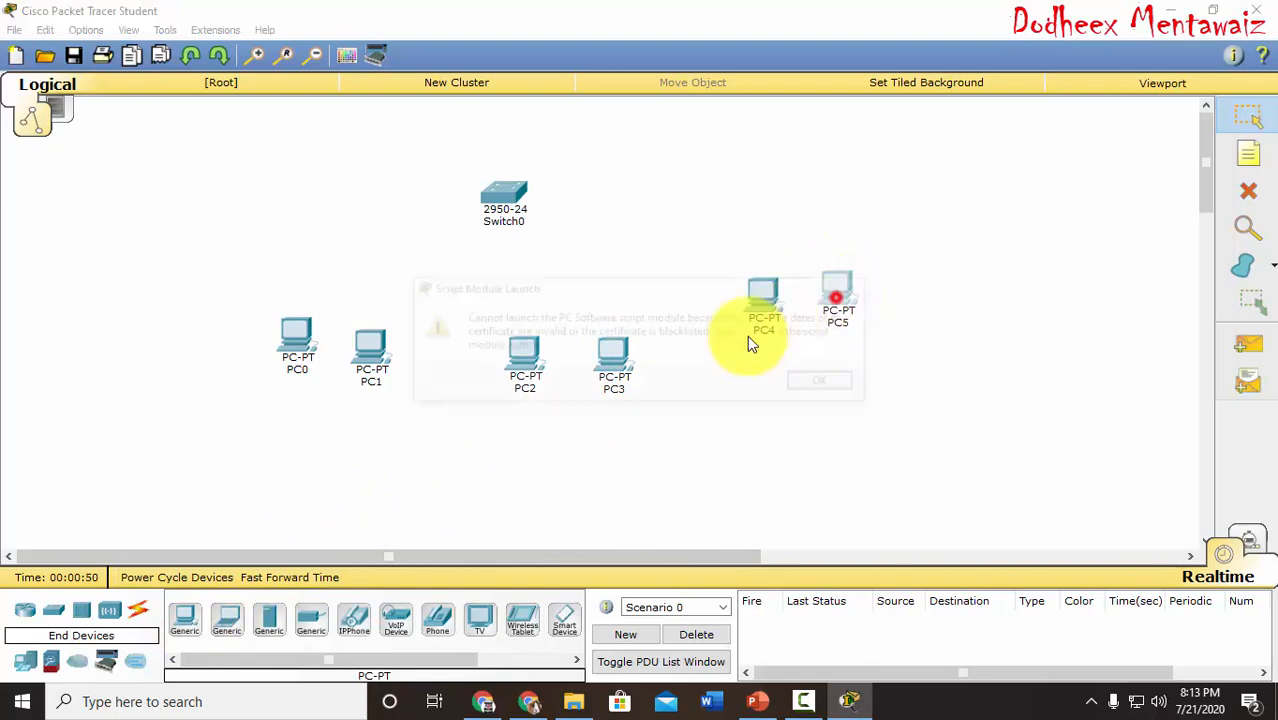
left_click(862, 290)
left_click(772, 330)
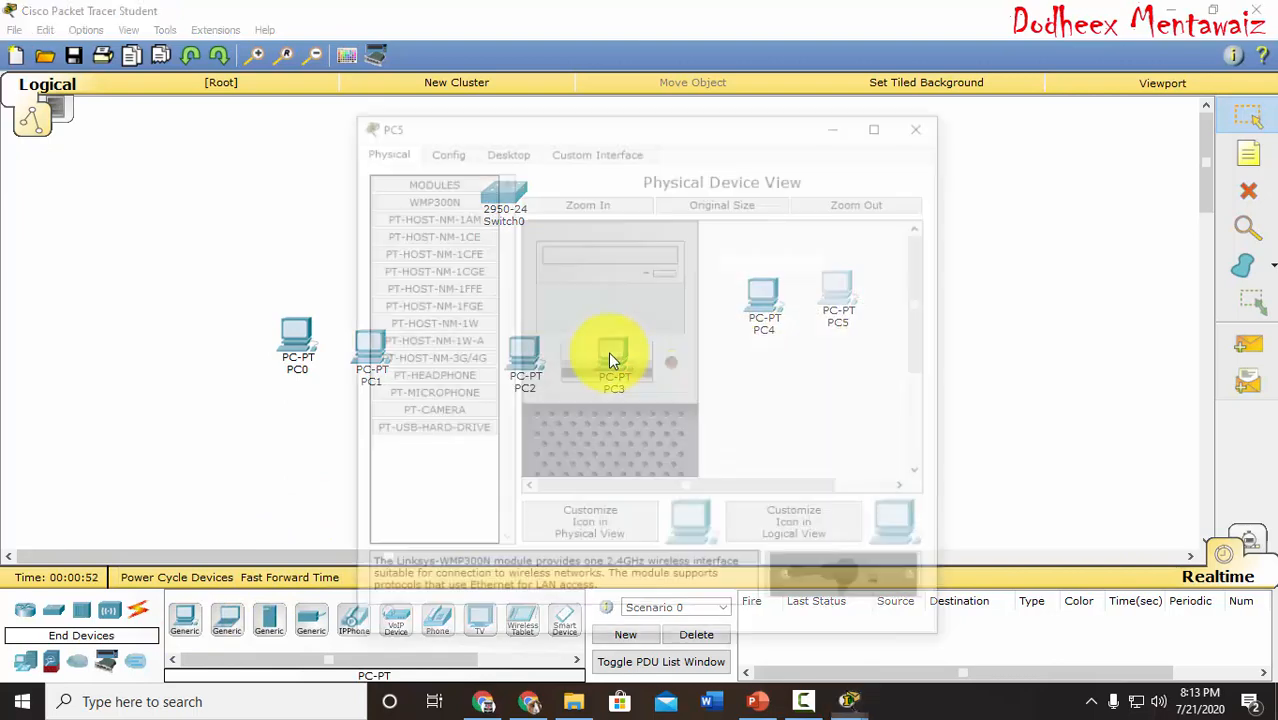
left_click(923, 124)
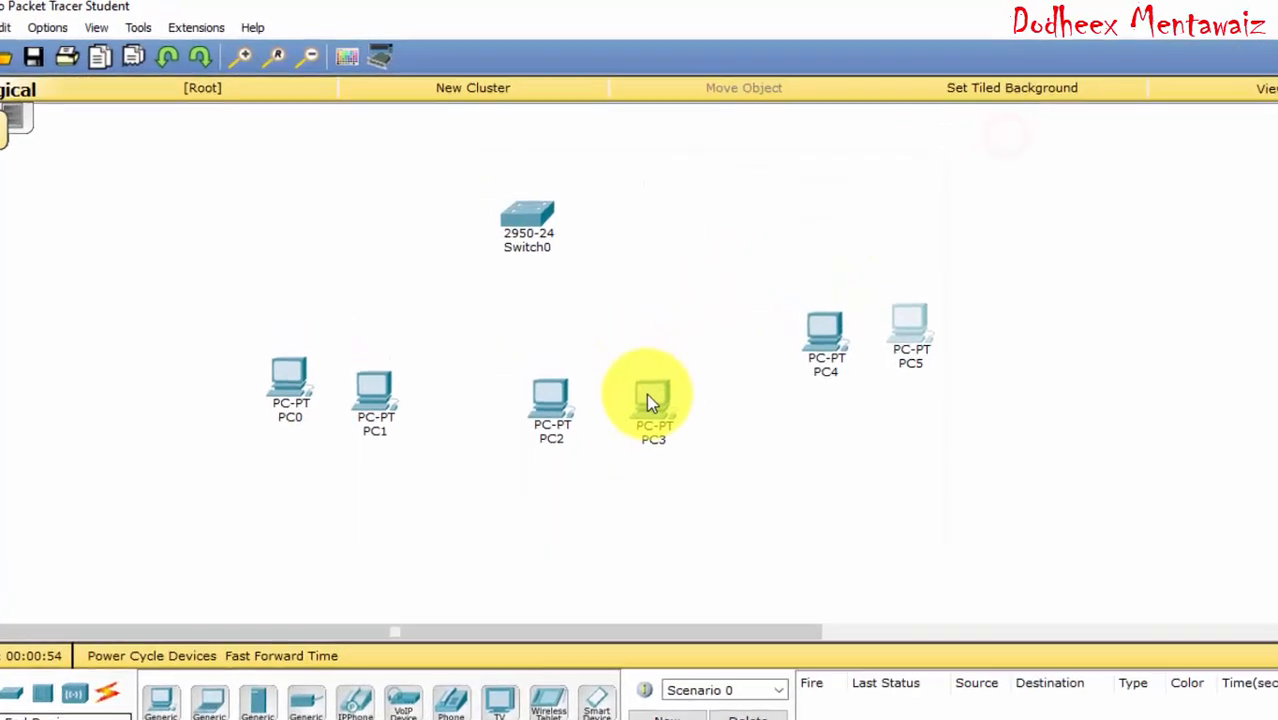
Step: Reposition Switch0 above the PCs and bring PC4 and PC5 down closer to the row of the other PCs
left_click_drag(617, 285, 650, 254)
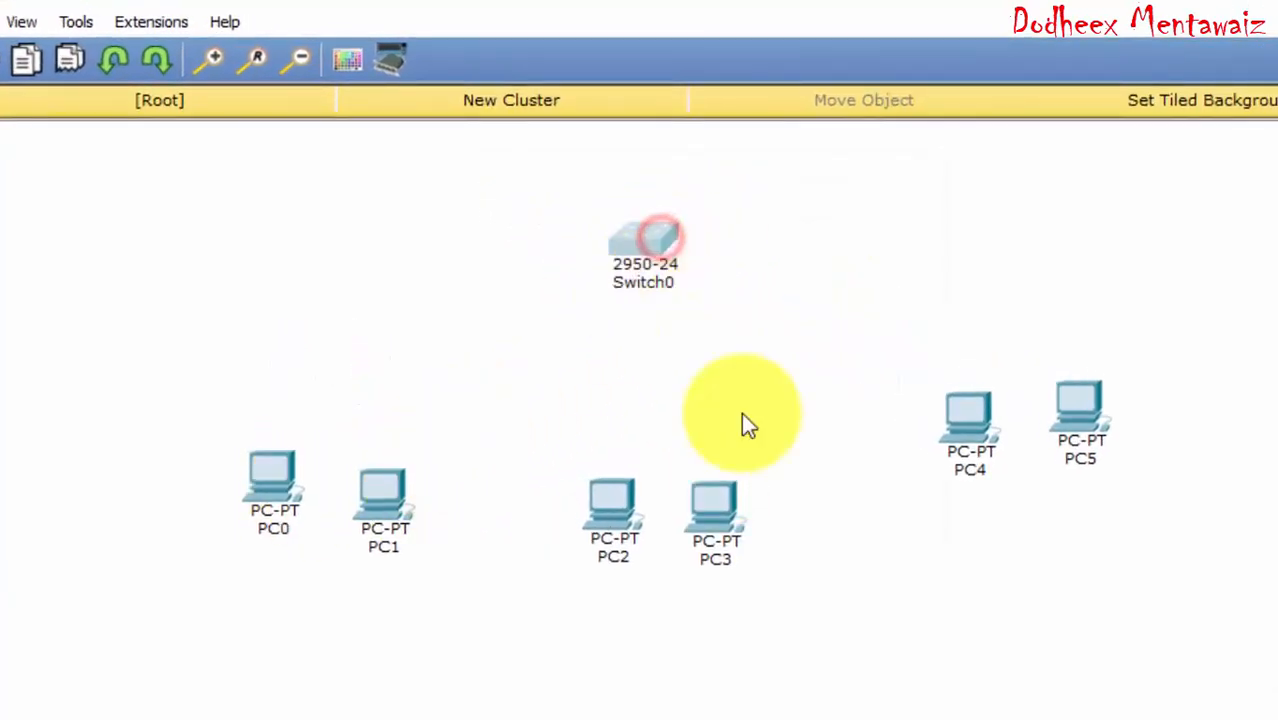
left_click(848, 582)
left_click_drag(872, 357, 1017, 459)
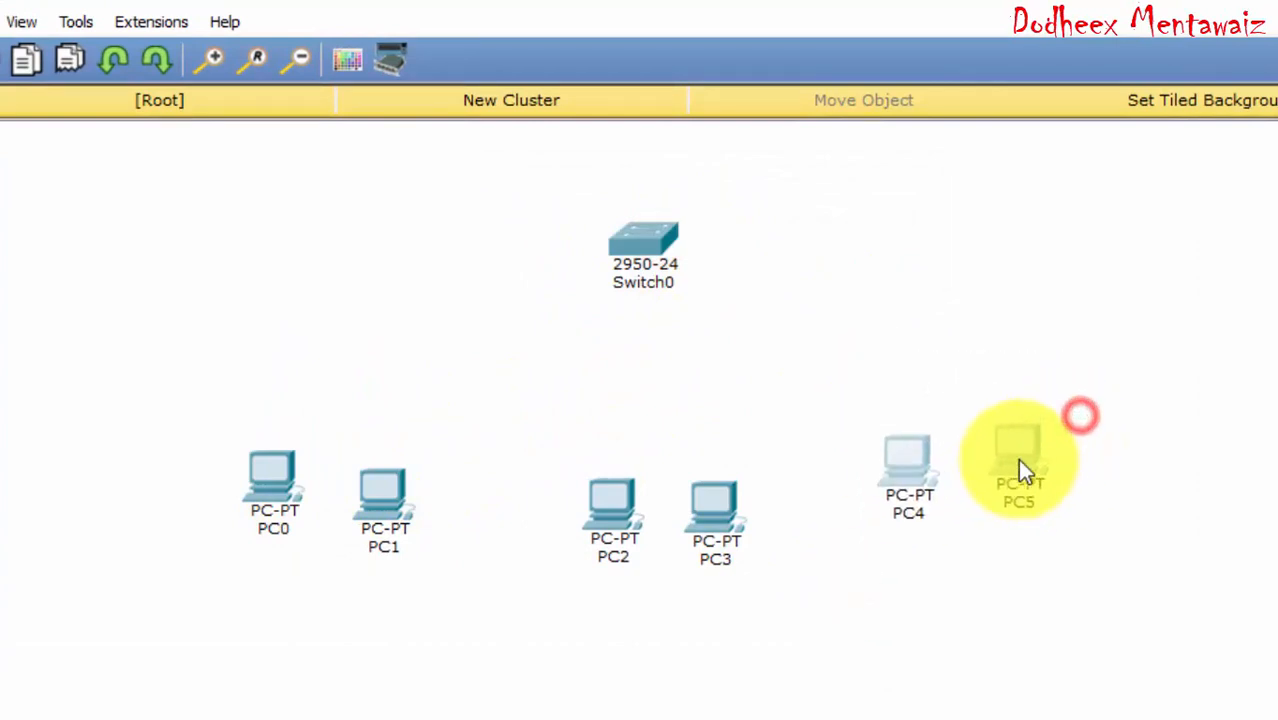
left_click(656, 248)
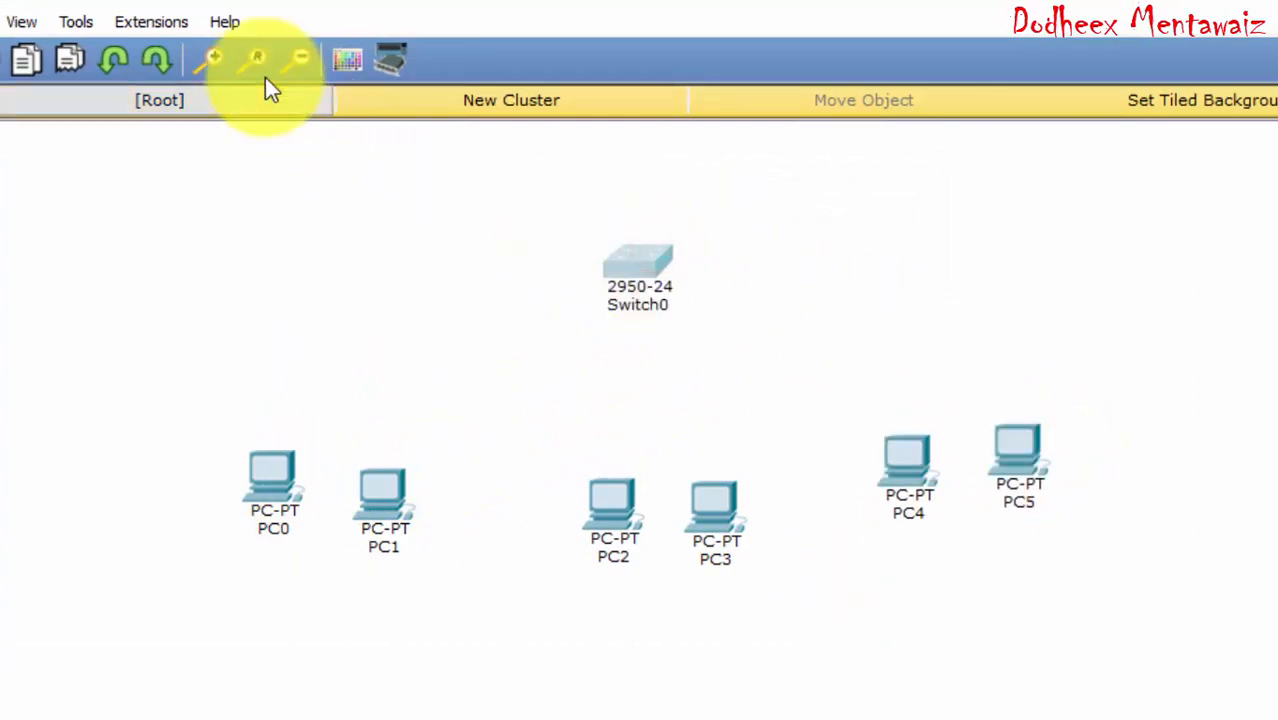
Step: Enlarge the topology and arrange the PCs as three roughly level pairs below Switch0: PC0–PC1, PC2–PC3 and PC4–PC5
left_click(207, 58)
left_click(207, 58)
left_click(653, 396)
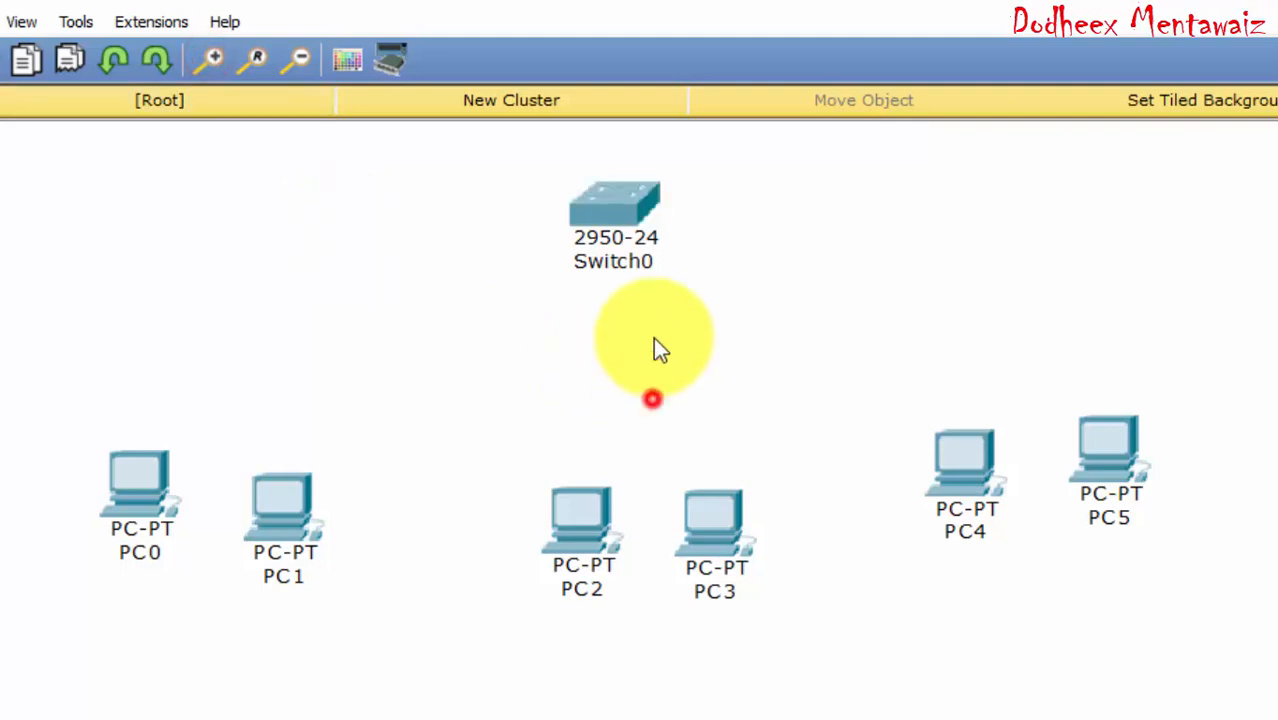
left_click_drag(604, 208, 604, 251)
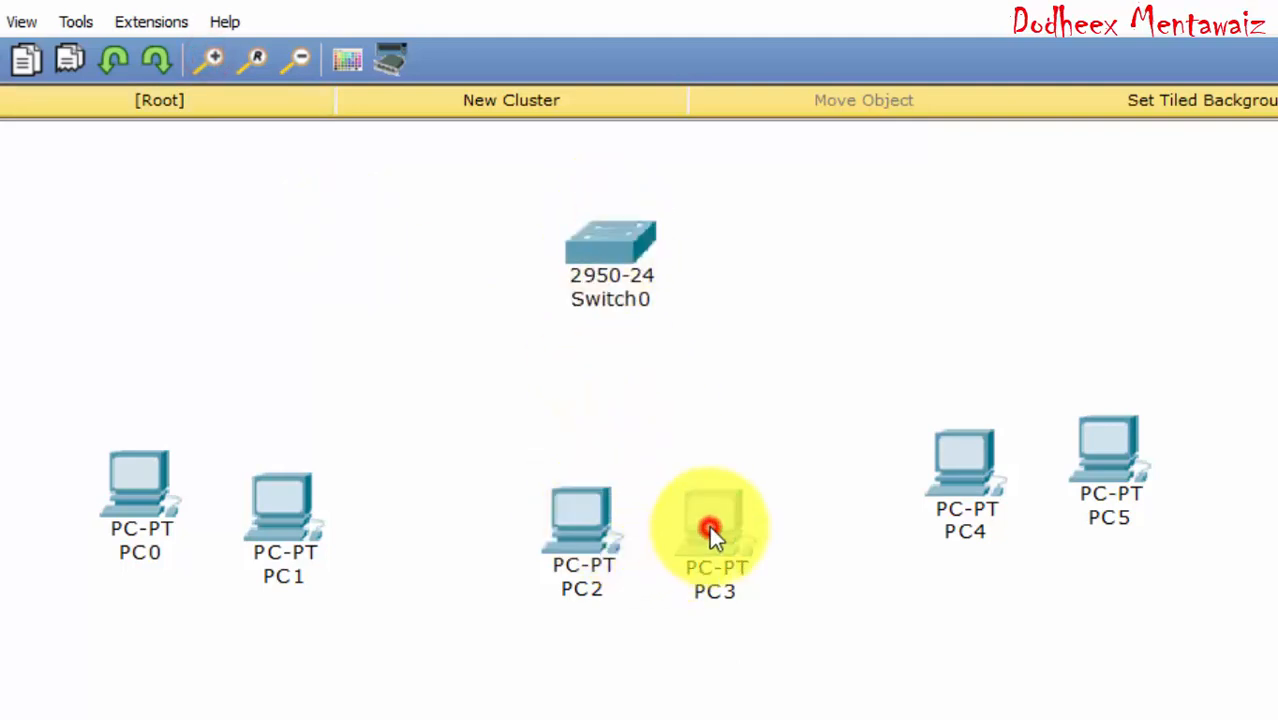
left_click_drag(709, 526, 692, 518)
left_click_drag(961, 468, 937, 513)
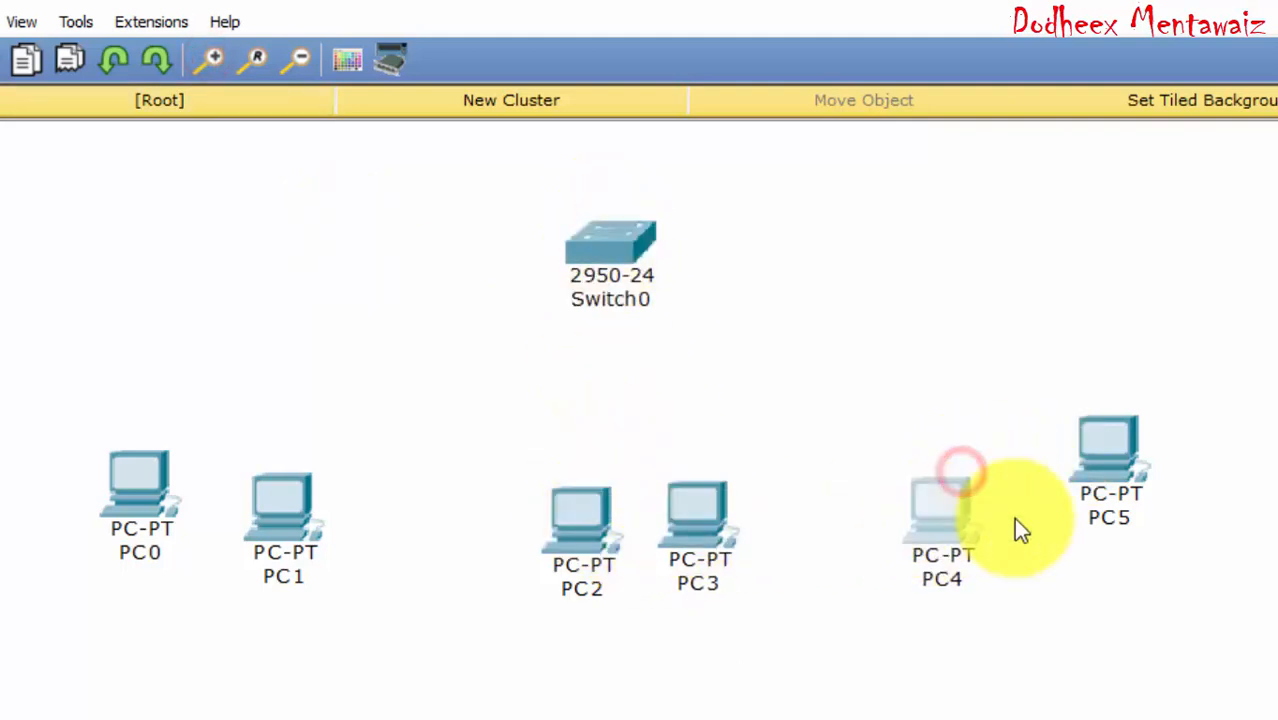
left_click_drag(1107, 456, 1052, 509)
left_click_drag(297, 509, 306, 533)
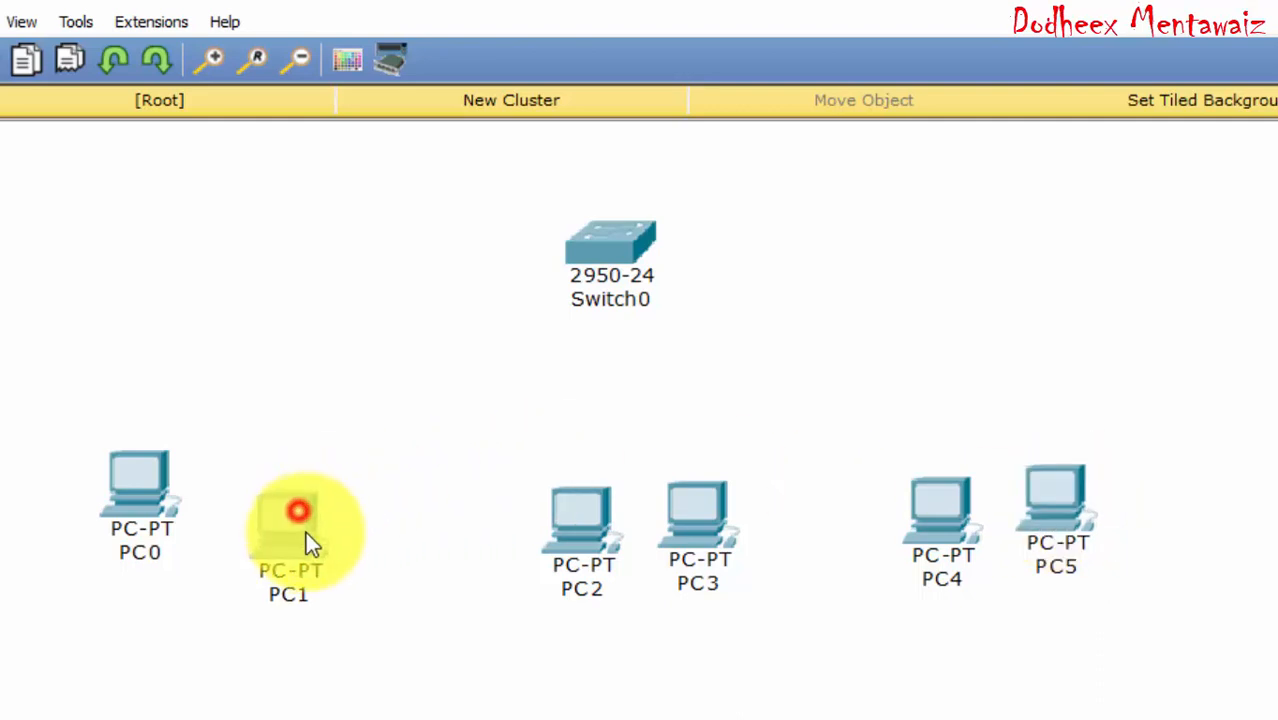
left_click(144, 480)
left_click_drag(144, 480, 137, 520)
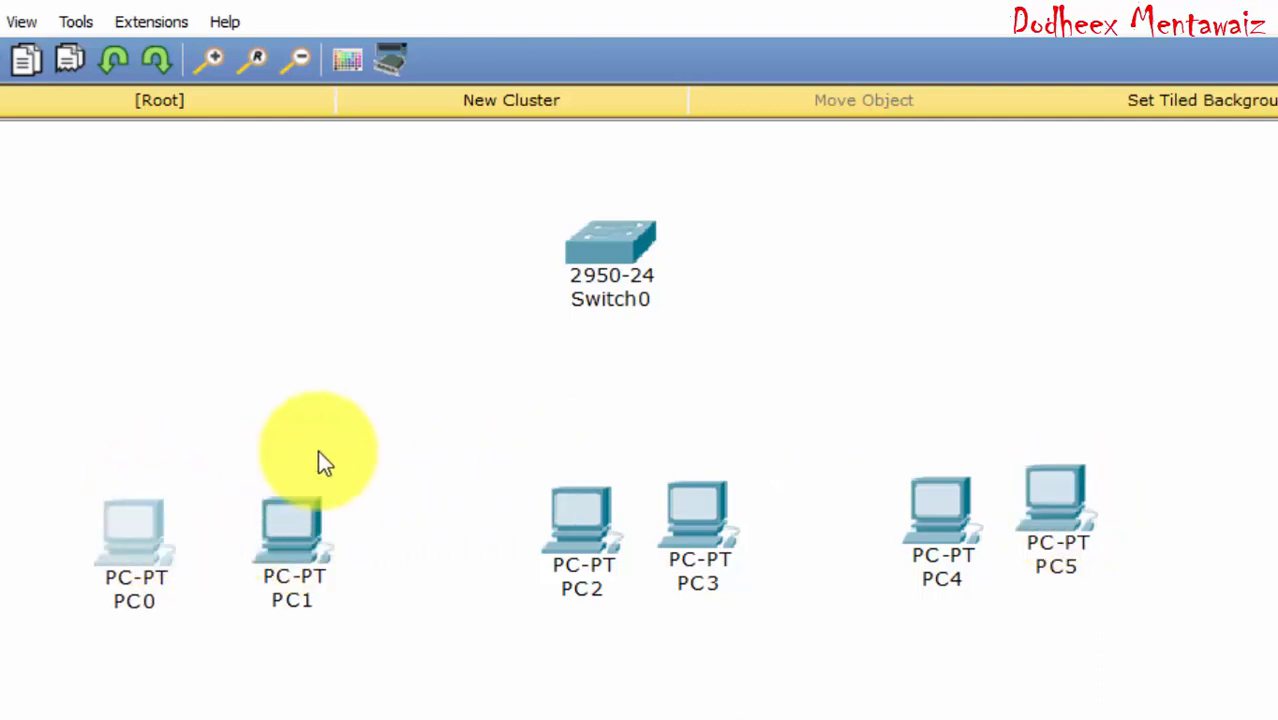
left_click(402, 403)
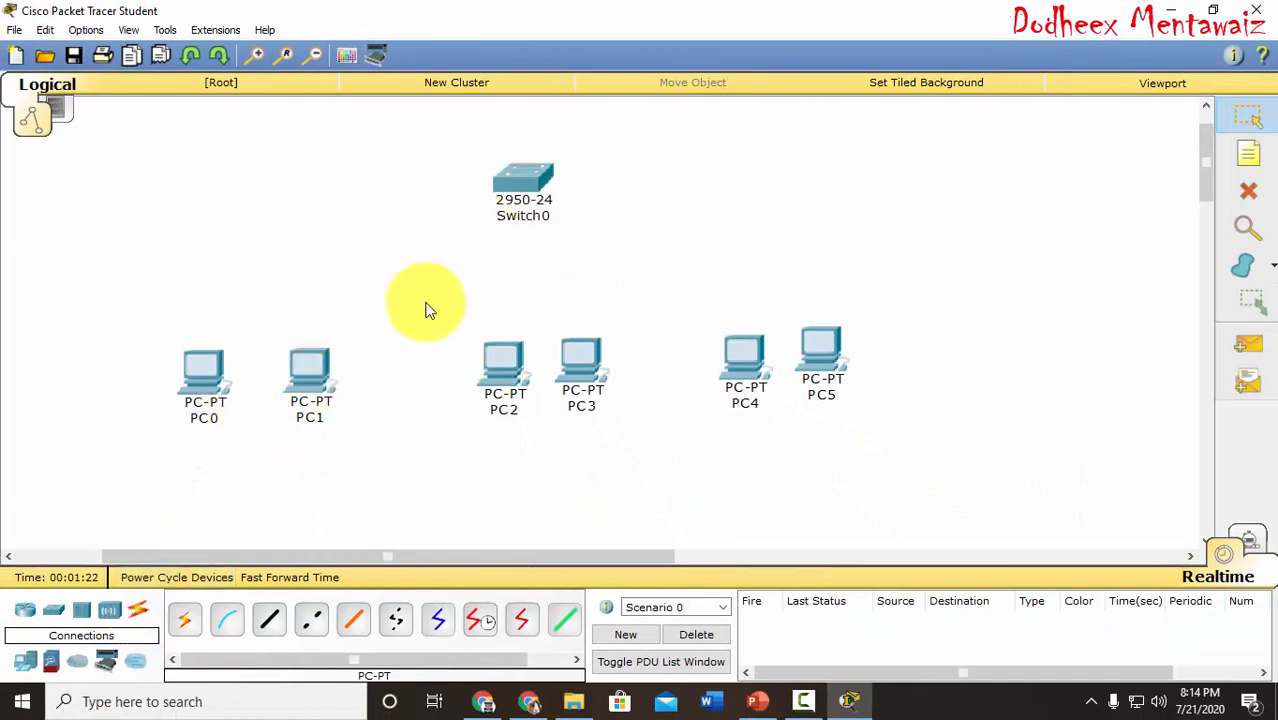
Step: Connect PC0's FastEthernet0 to Switch0's FastEthernet0/1 with a copper straight-through cable
left_click(270, 624)
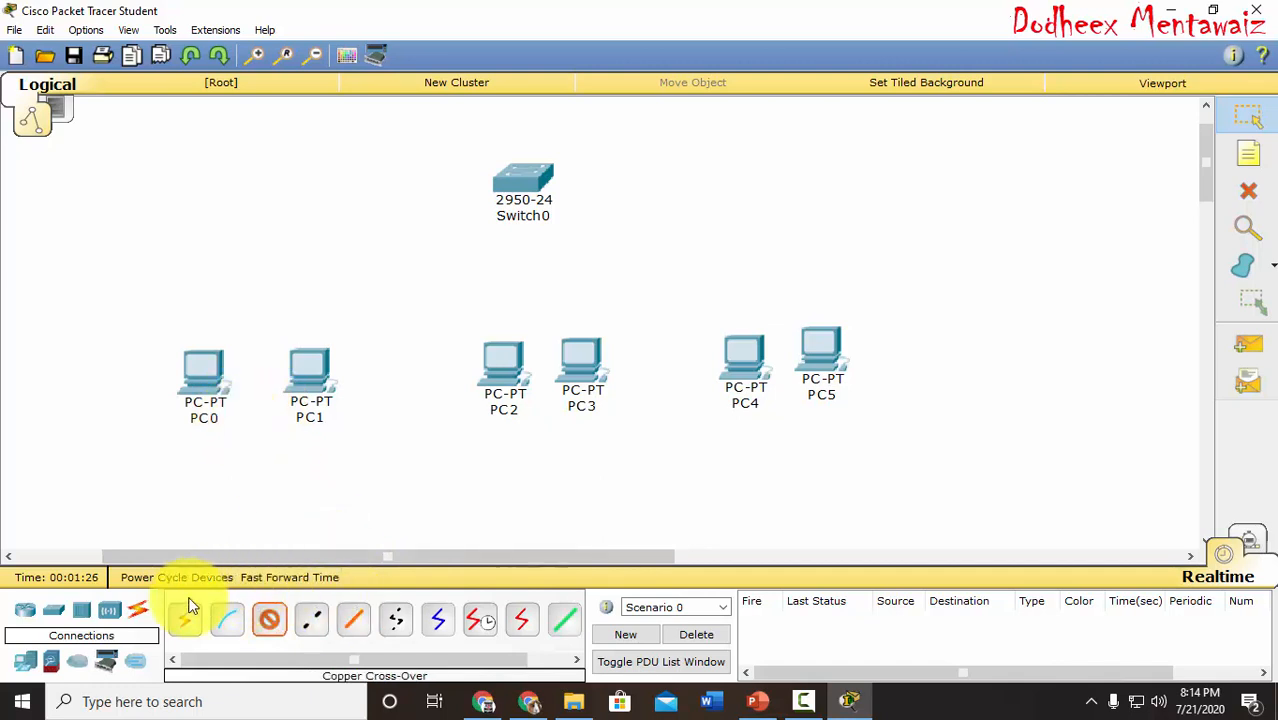
left_click(206, 388)
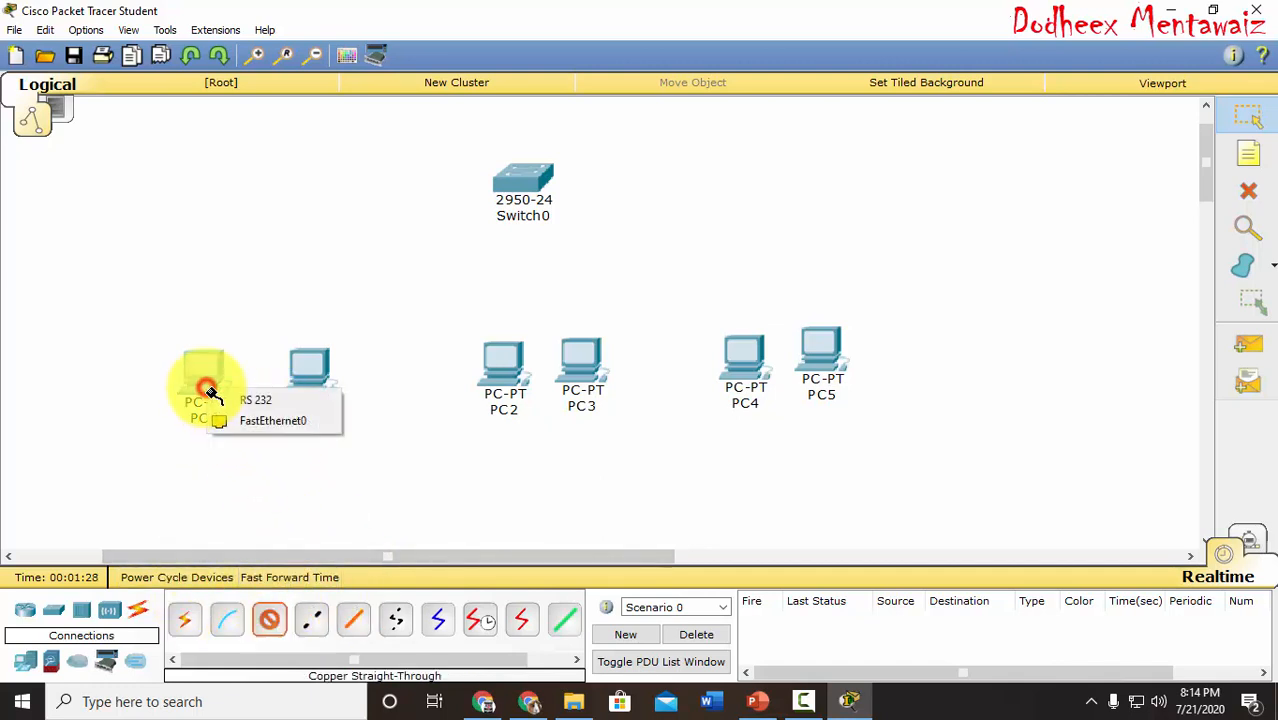
left_click(251, 422)
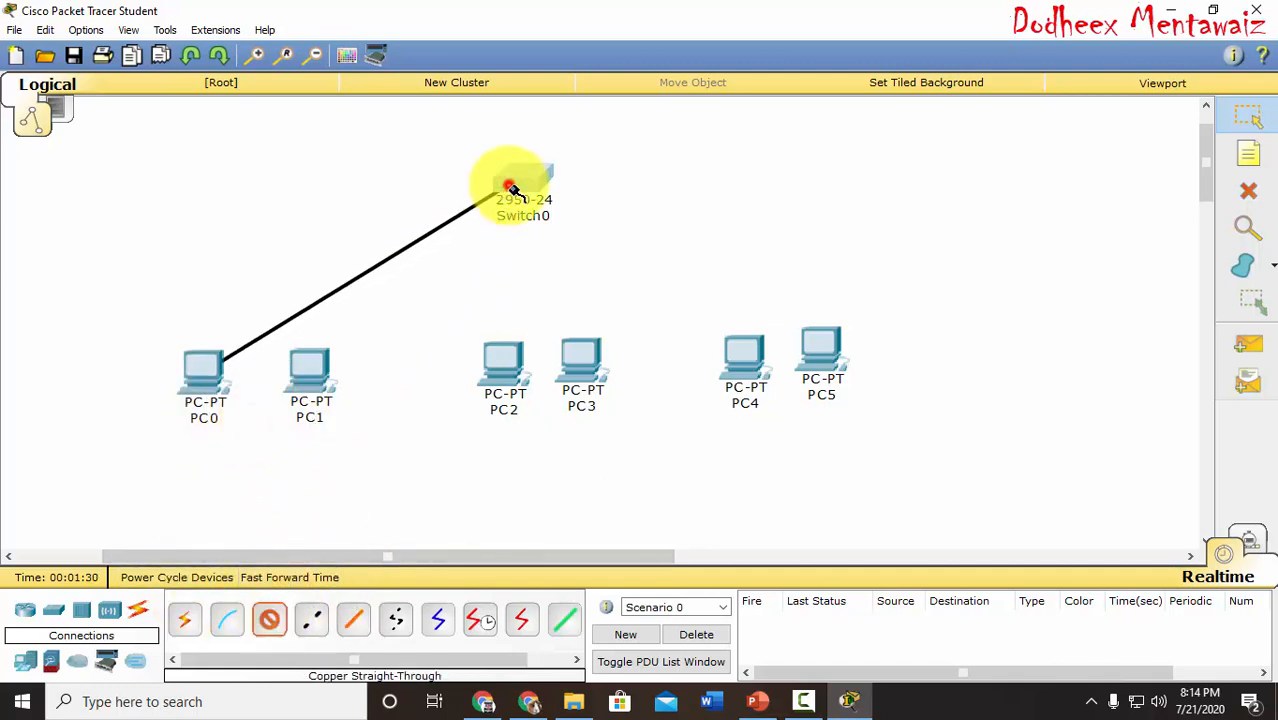
left_click(513, 190)
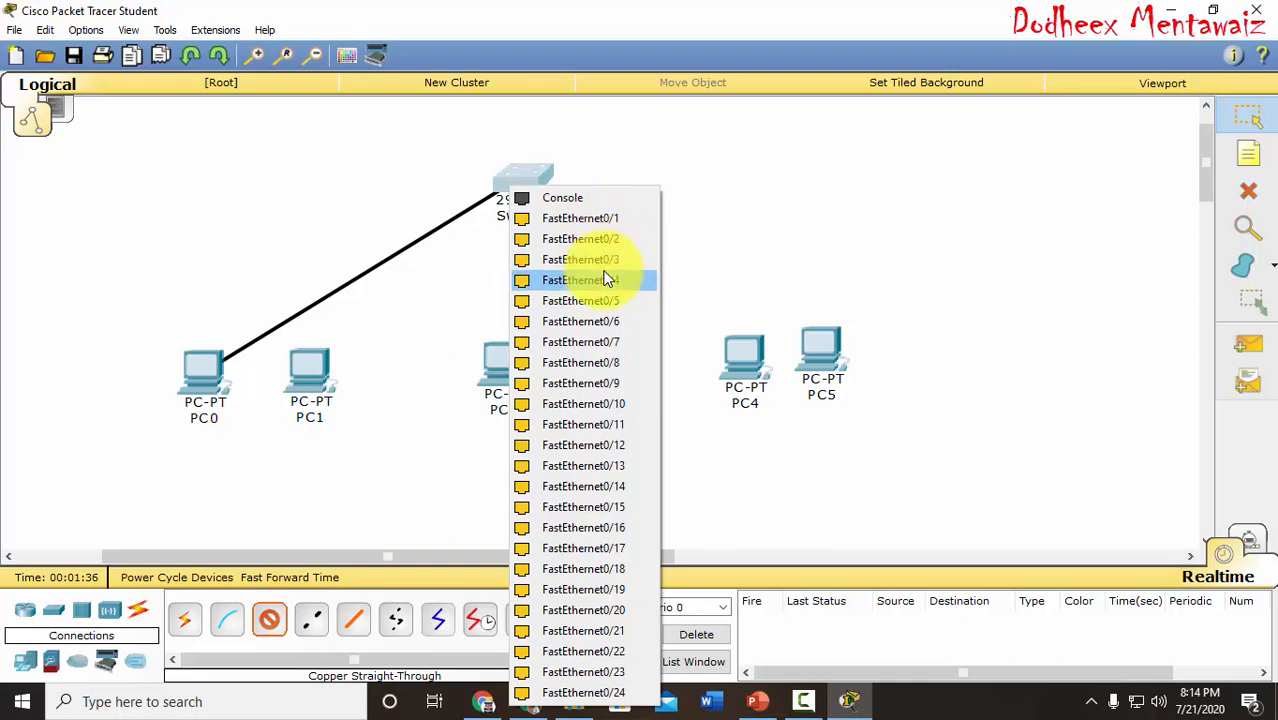
left_click(605, 224)
Step: Connect PC1's FastEthernet0 to a free FastEthernet port on Switch0 with a copper straight-through cable
left_click(269, 620)
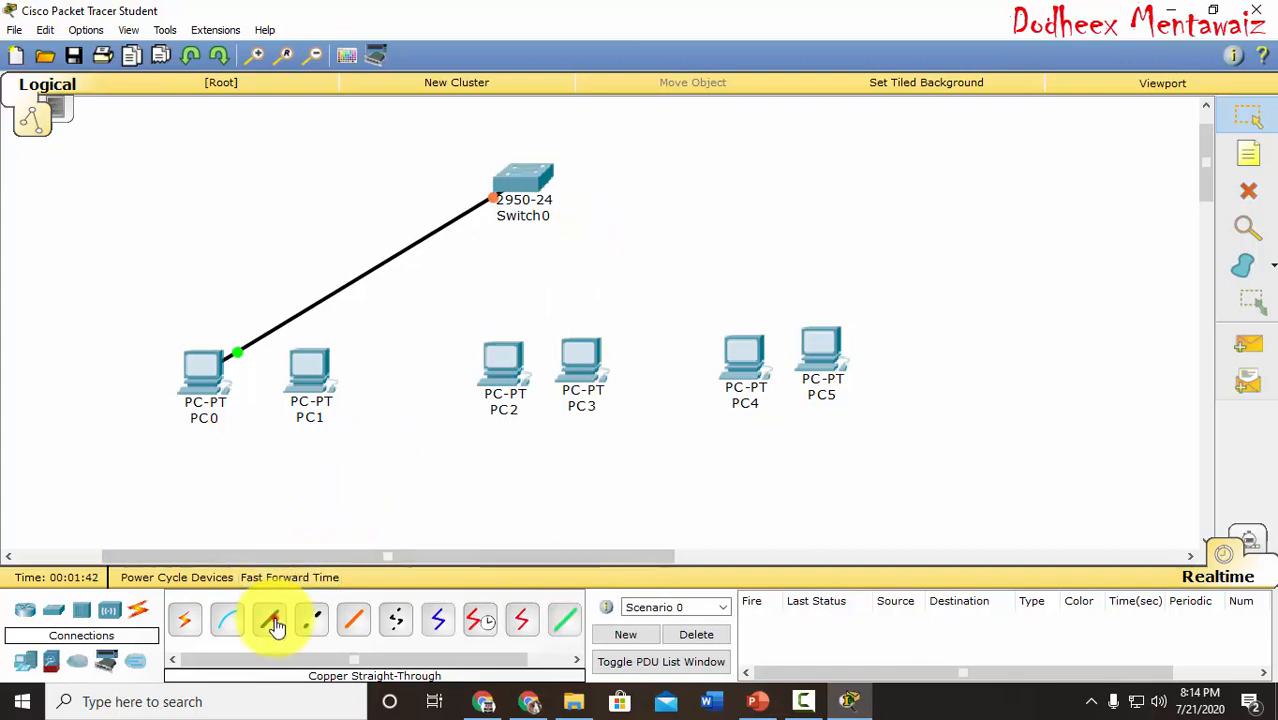
left_click(324, 383)
left_click(350, 414)
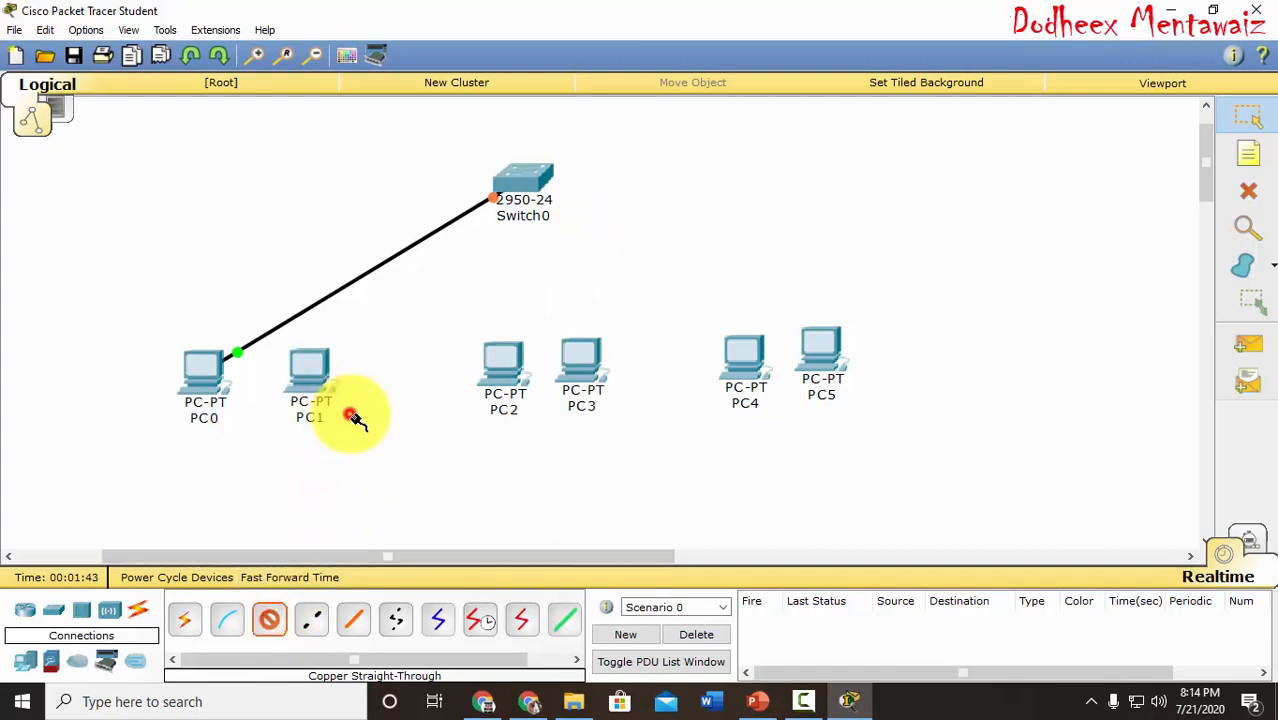
left_click(517, 190)
left_click(553, 219)
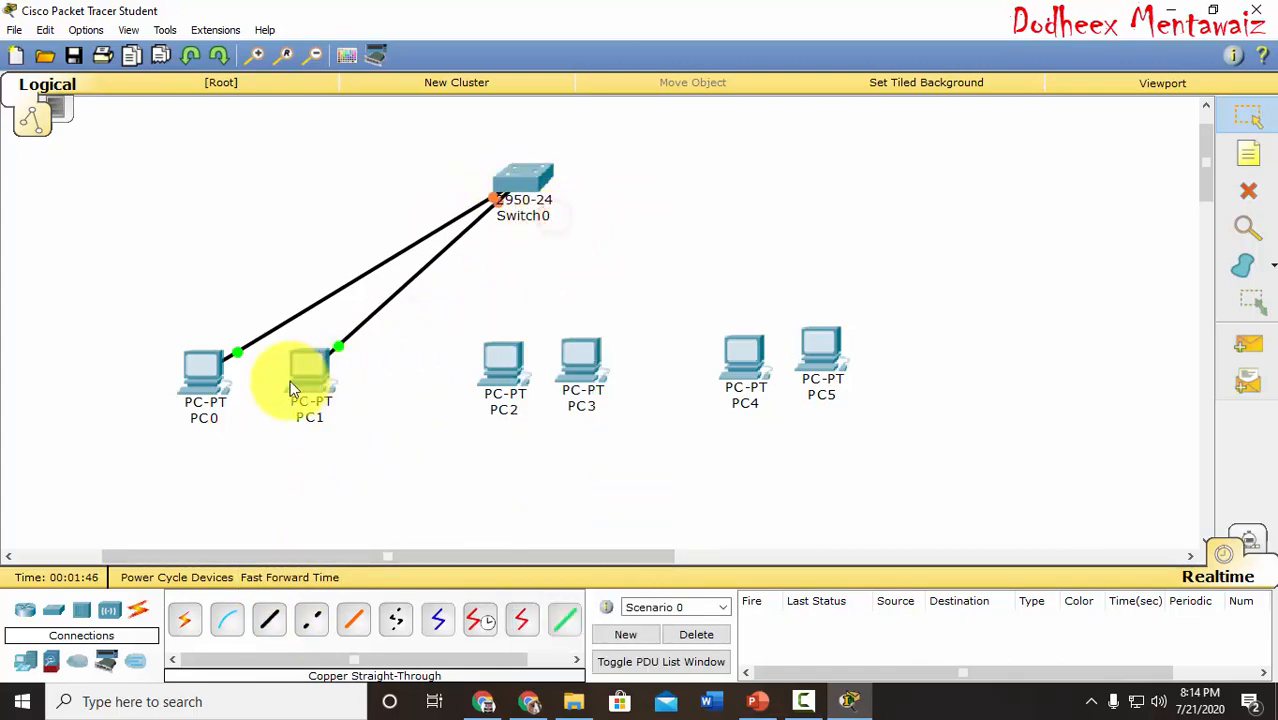
Step: Connect Switch0's FastEthernet0/5 to PC2's FastEthernet0 with a copper straight-through cable
left_click(272, 621)
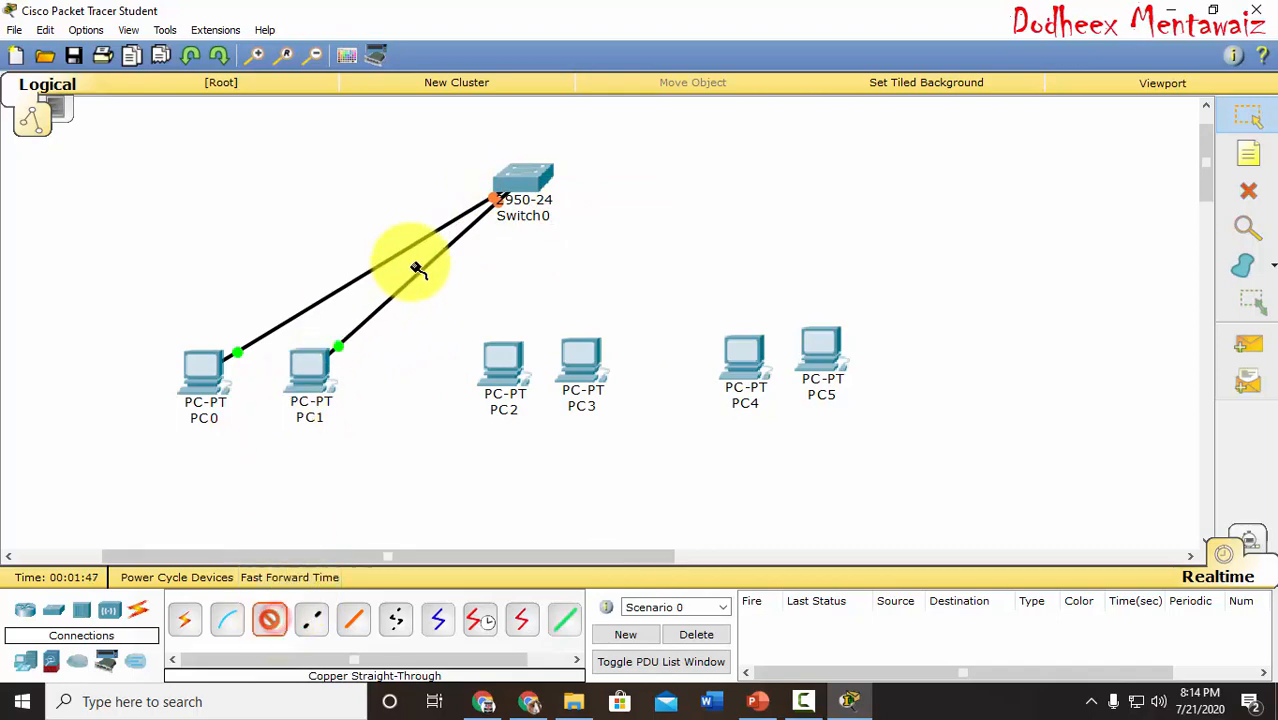
left_click(515, 188)
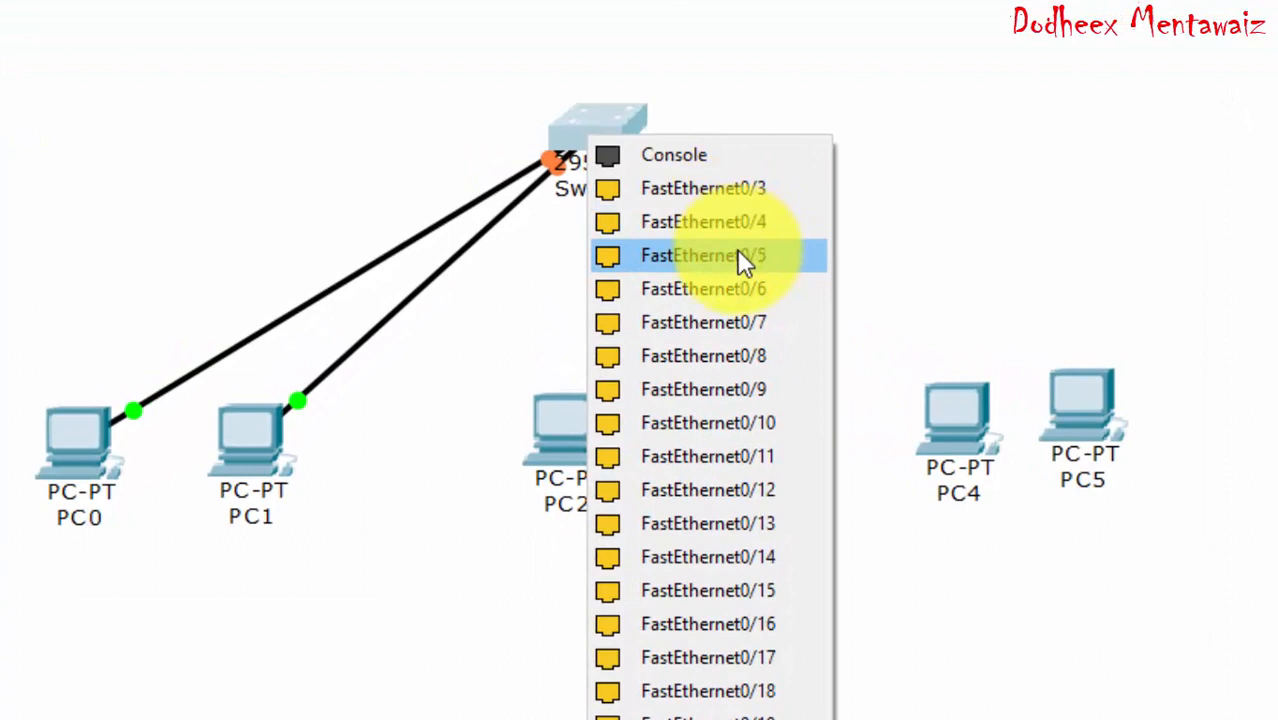
left_click(740, 255)
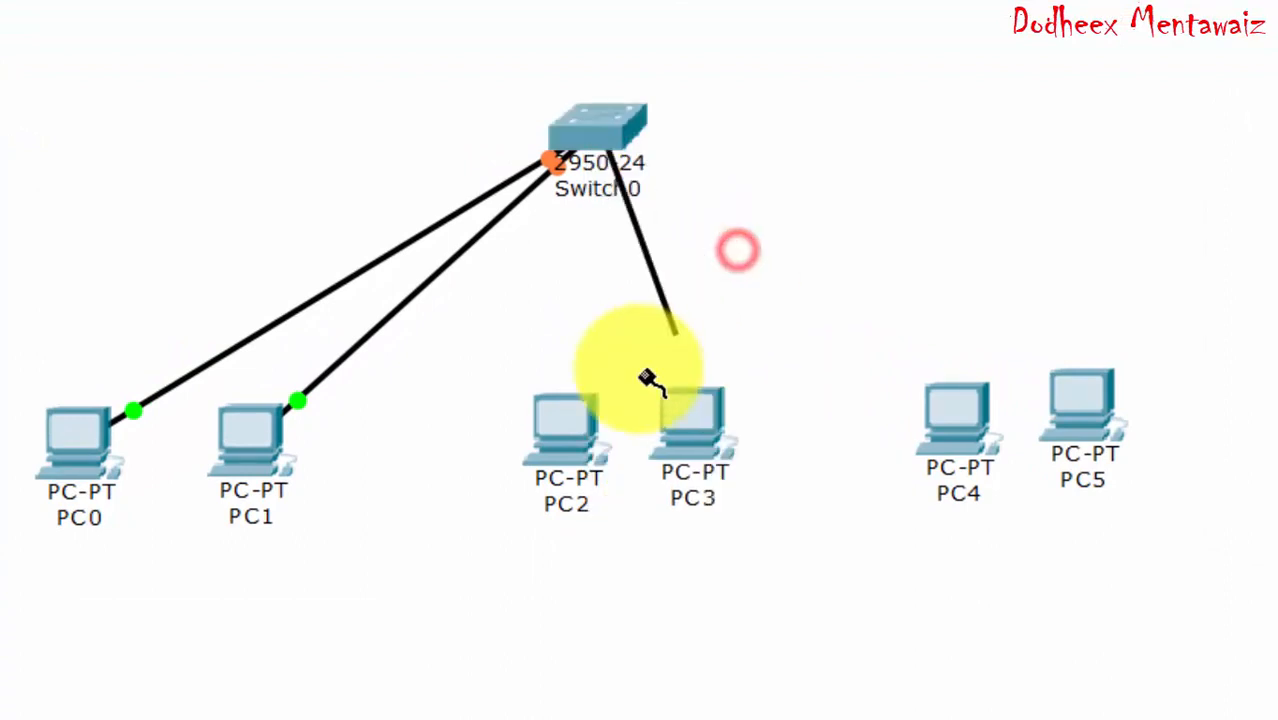
left_click(563, 443)
left_click(600, 498)
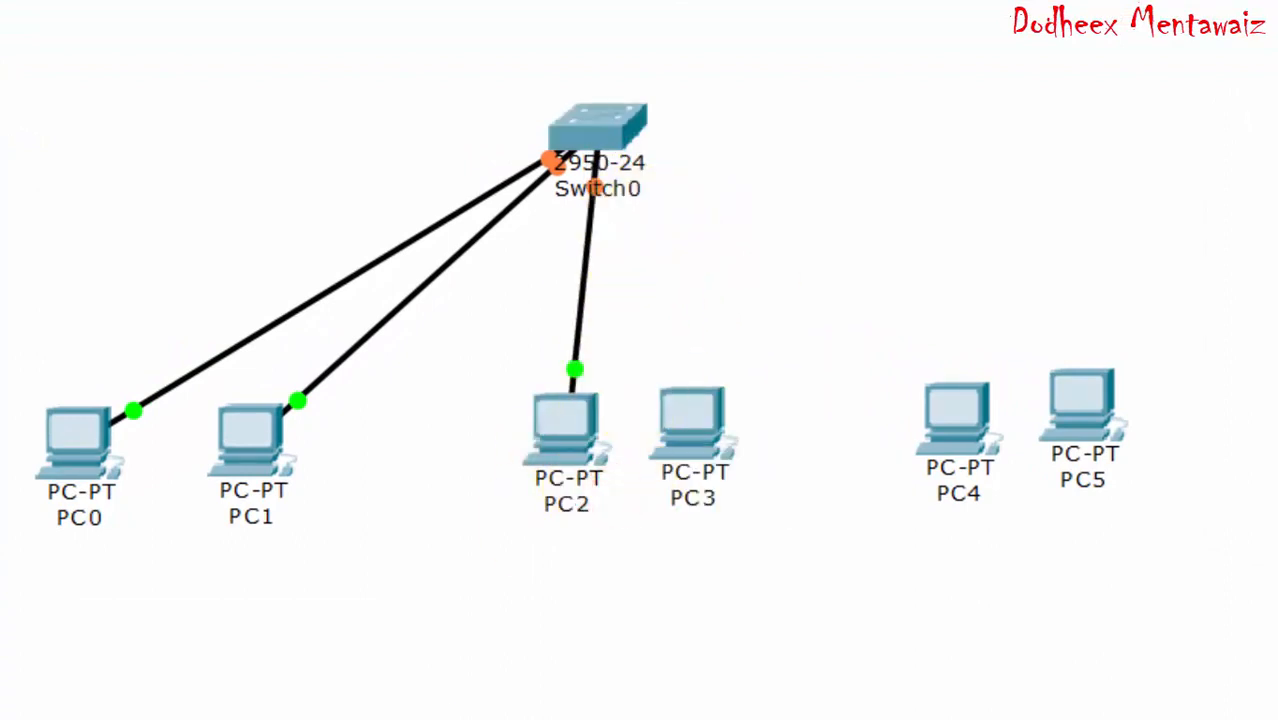
Step: Connect Switch0's FastEthernet0/6 to PC3's FastEthernet0 with a copper straight-through cable
left_click(612, 134)
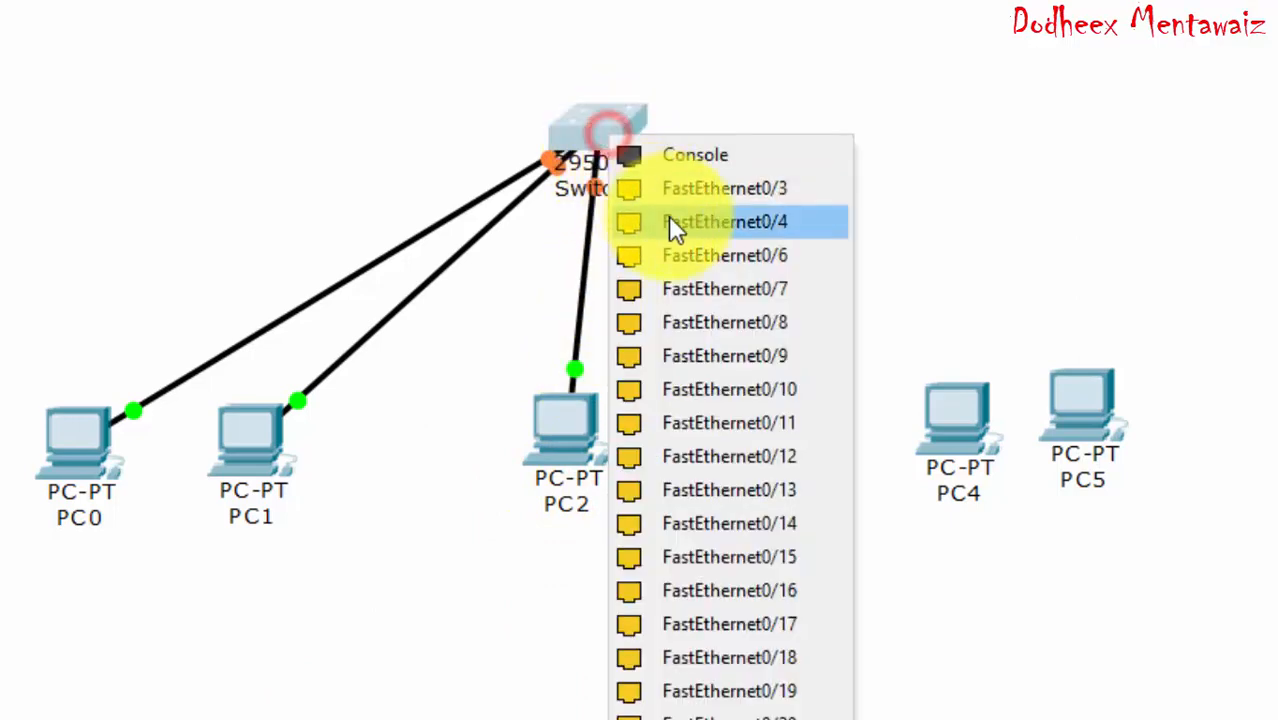
left_click(755, 257)
left_click(688, 420)
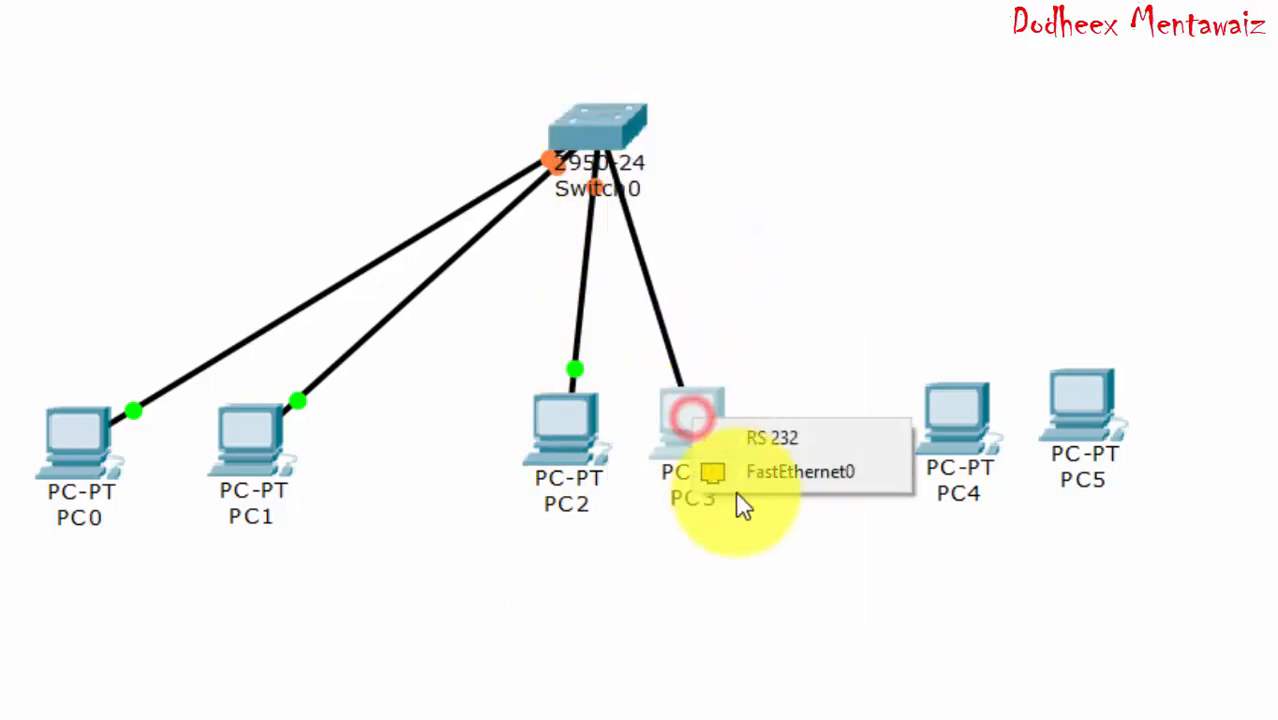
left_click(758, 468)
Step: Connect Switch0's FastEthernet0/9 to PC4's FastEthernet0 with a copper straight-through cable
left_click(608, 122)
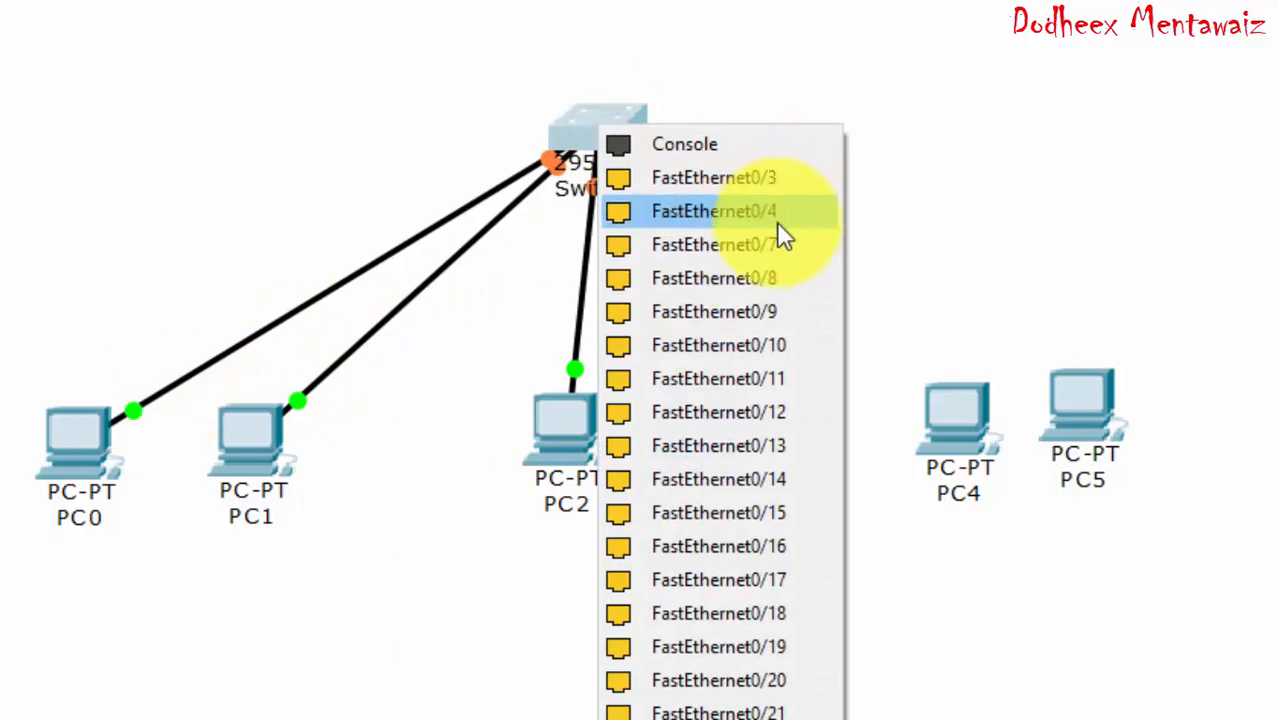
left_click(755, 310)
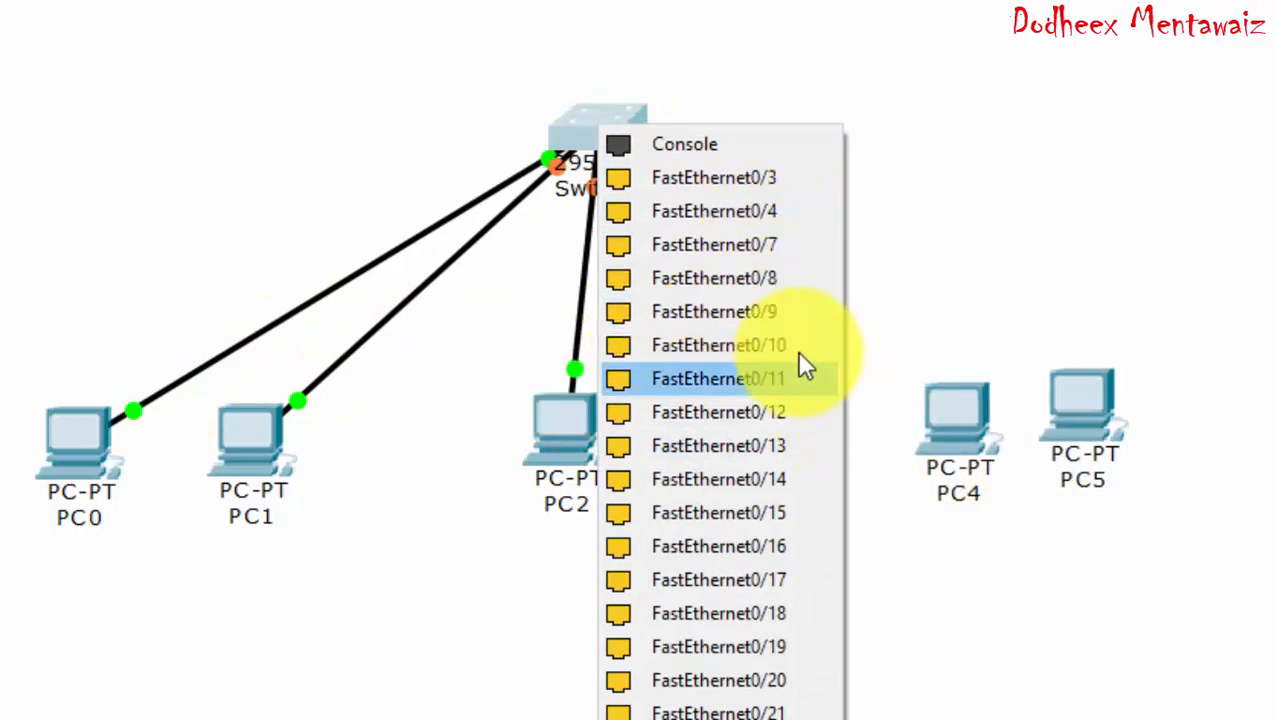
left_click(781, 313)
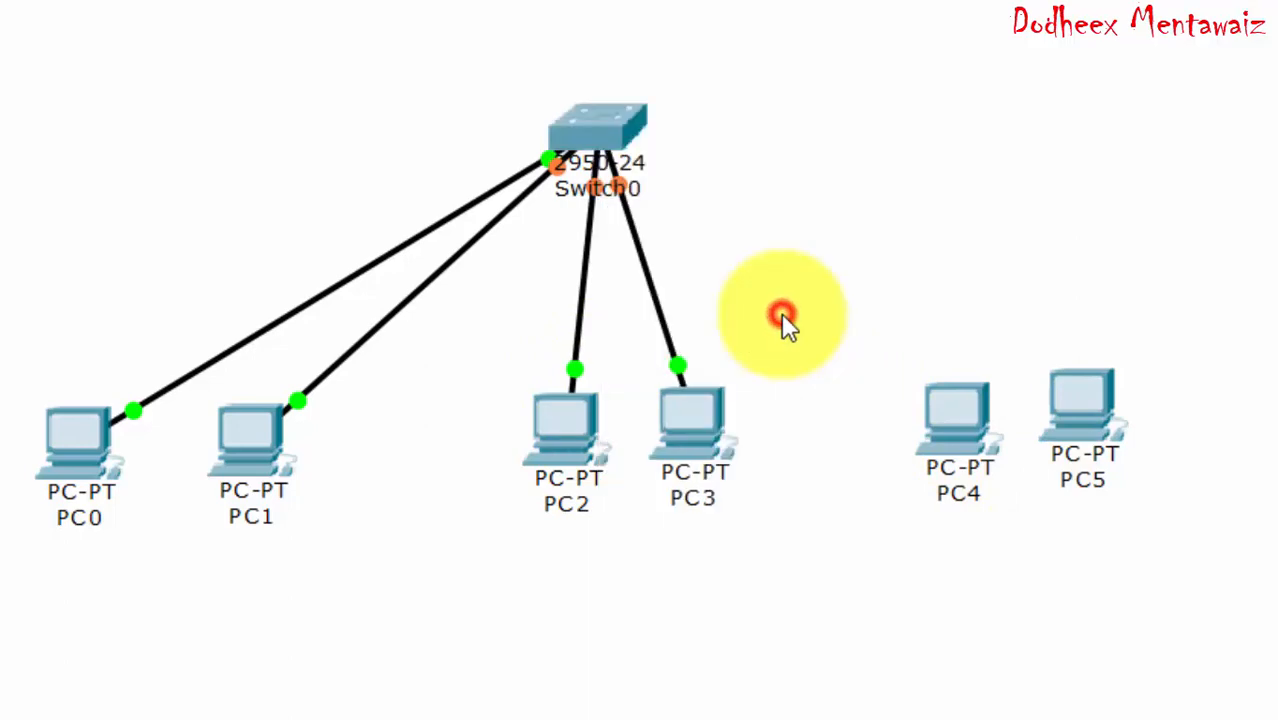
left_click(944, 425)
left_click(995, 480)
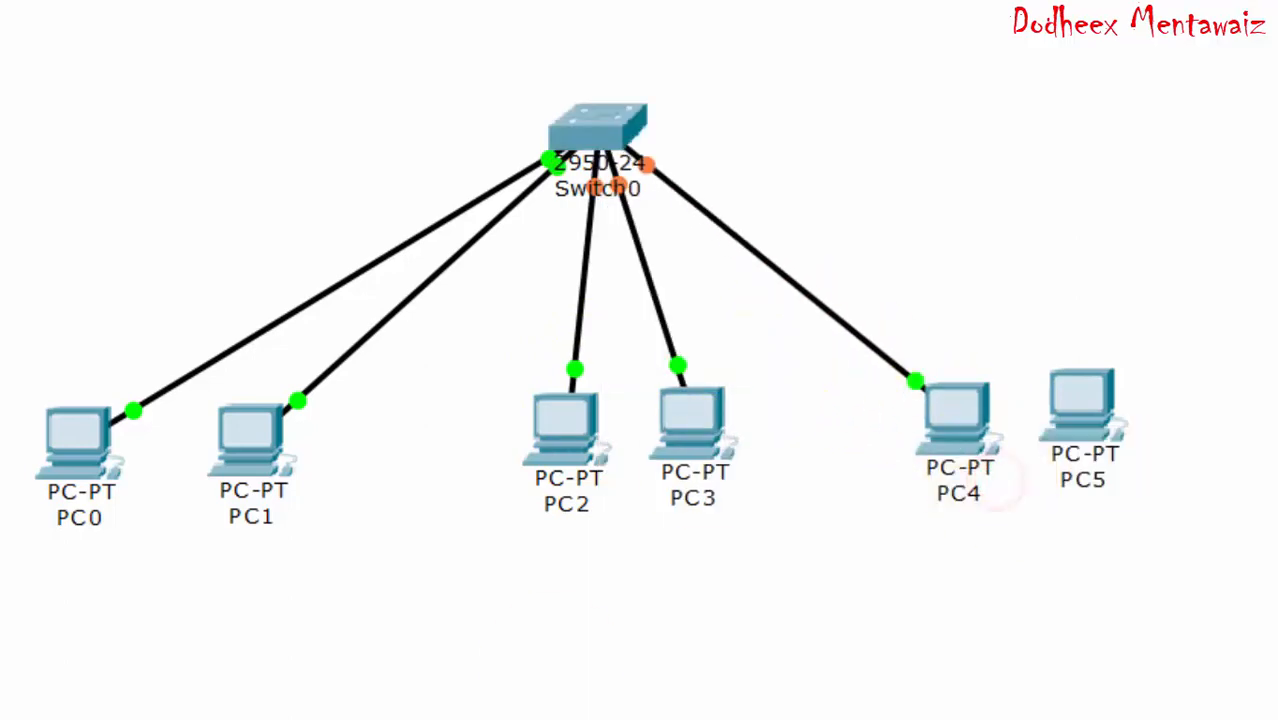
Step: Connect Switch0's FastEthernet0/10 to PC5's FastEthernet0 with a copper straight-through cable and nudge Switch0 slightly
left_click(585, 129)
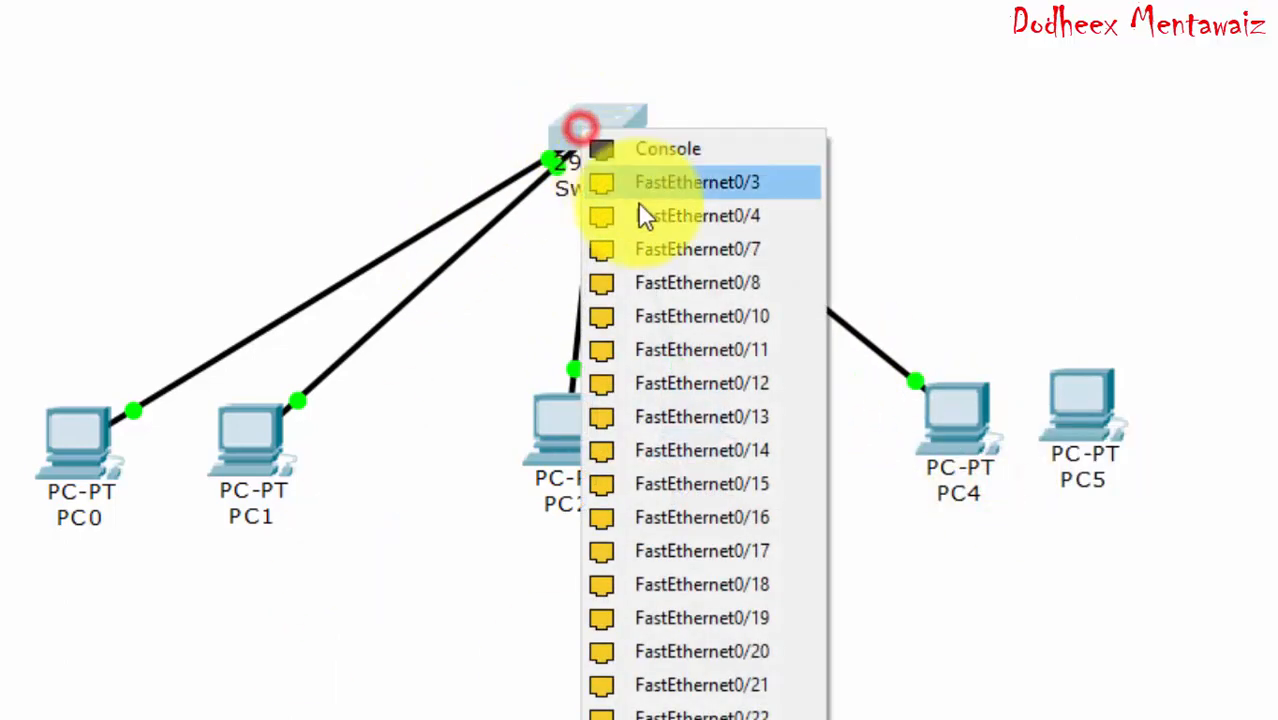
left_click(760, 318)
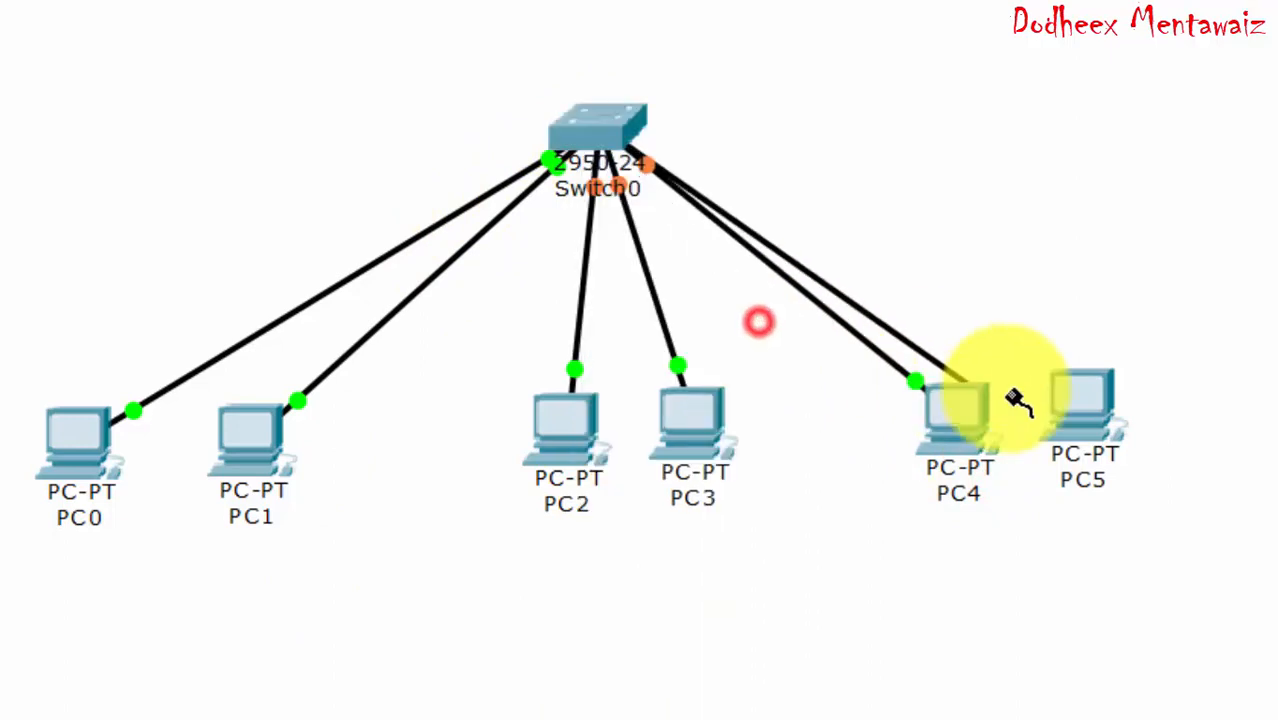
left_click(1081, 405)
left_click(1173, 454)
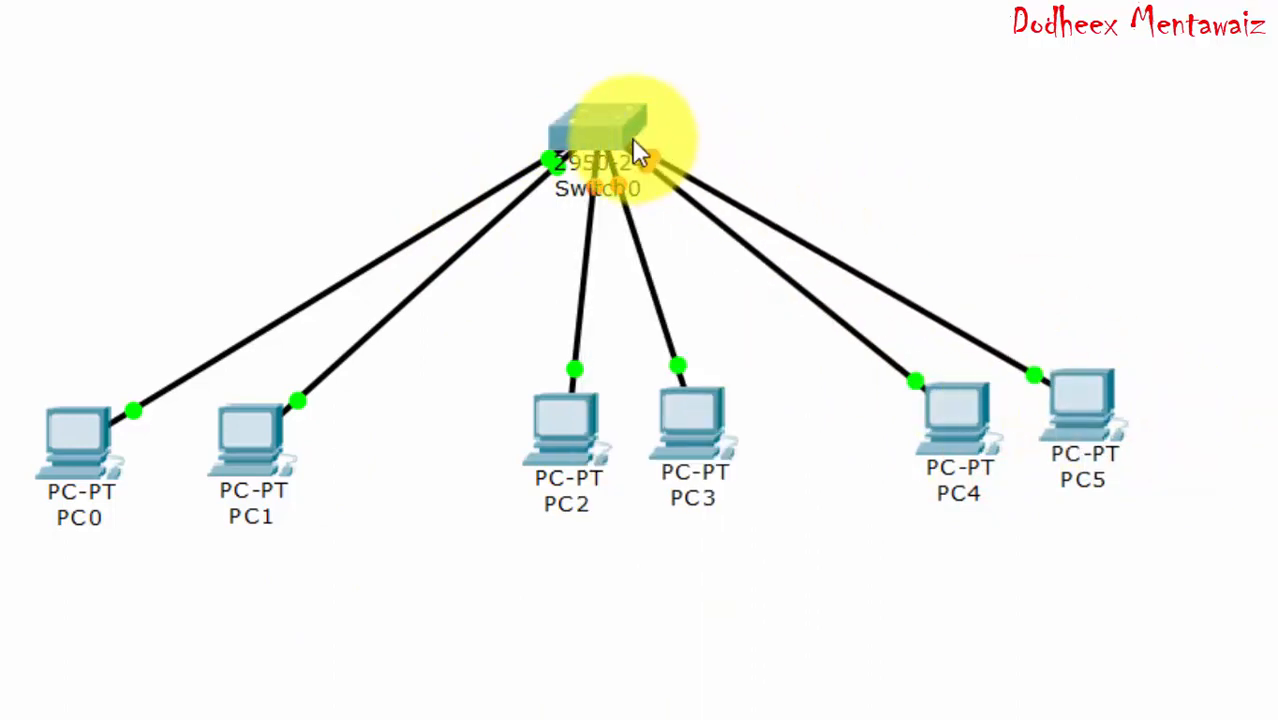
mouse_move(632, 138)
left_mouse_down()
mouse_move(598, 133)
mouse_move(620, 132)
left_mouse_up()
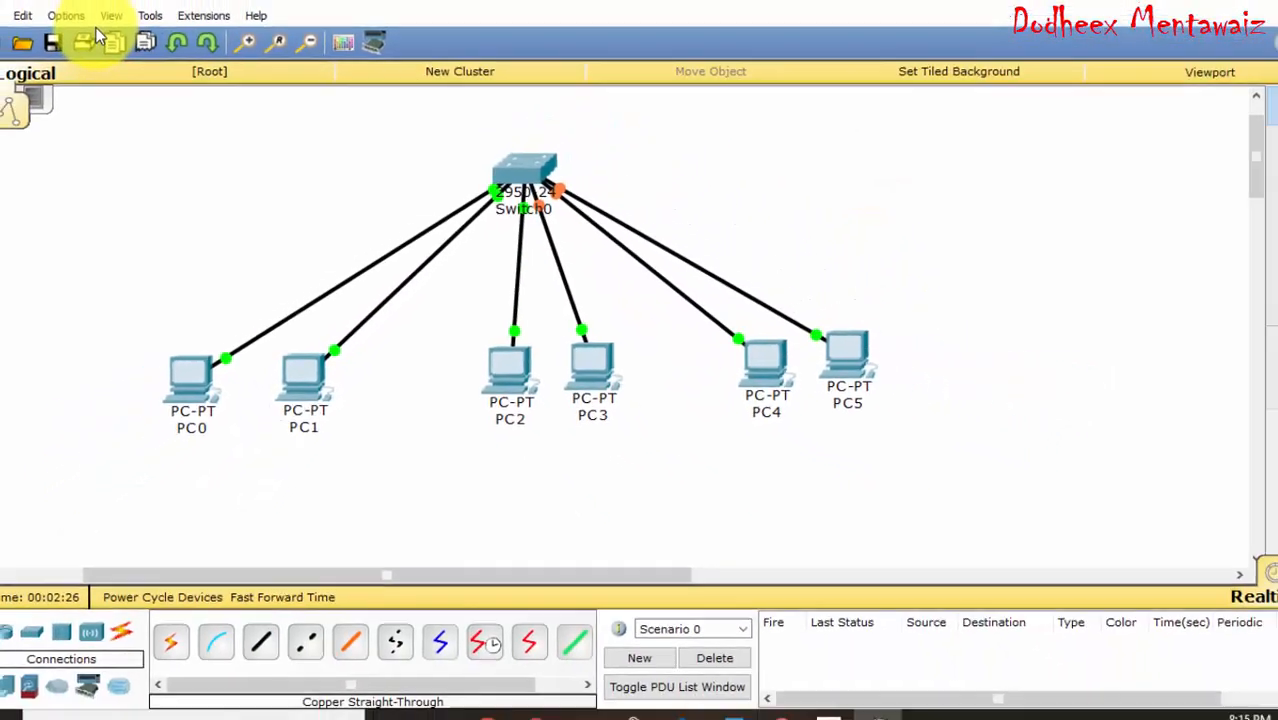
Step: Enable Always Show Port Labels in the interface preferences to check which ports the cables use
left_click(88, 31)
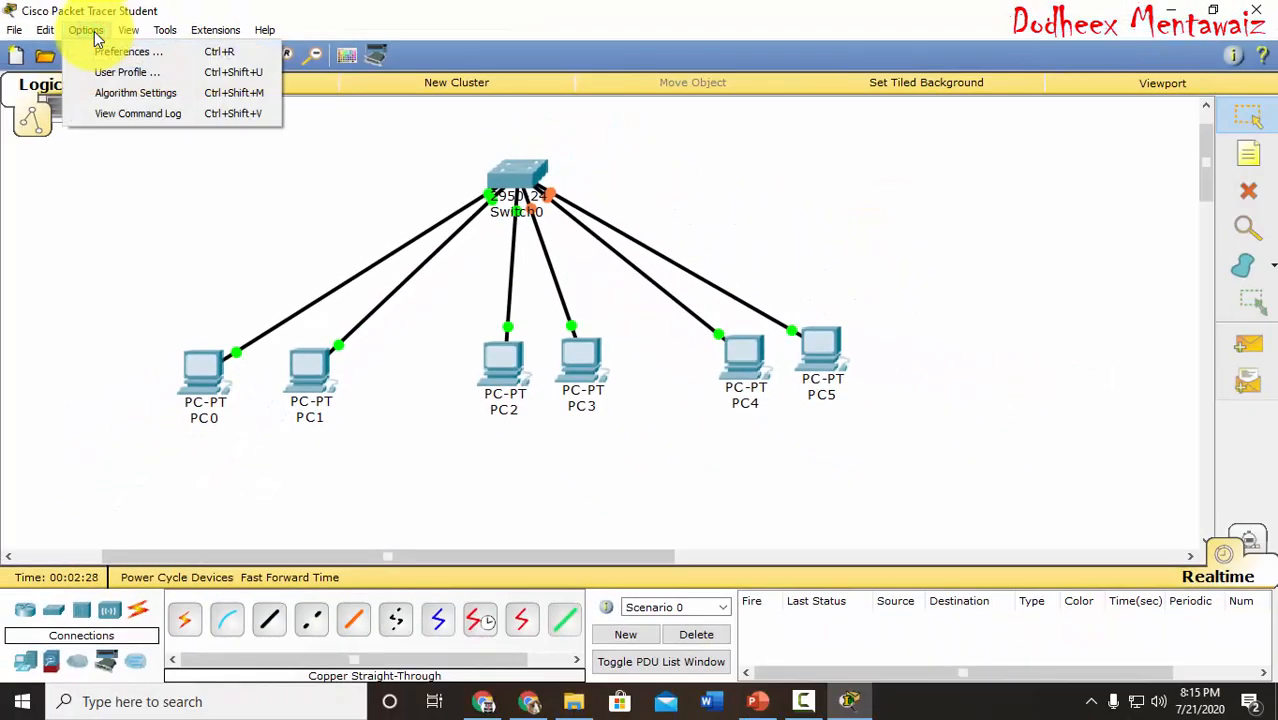
left_click(101, 54)
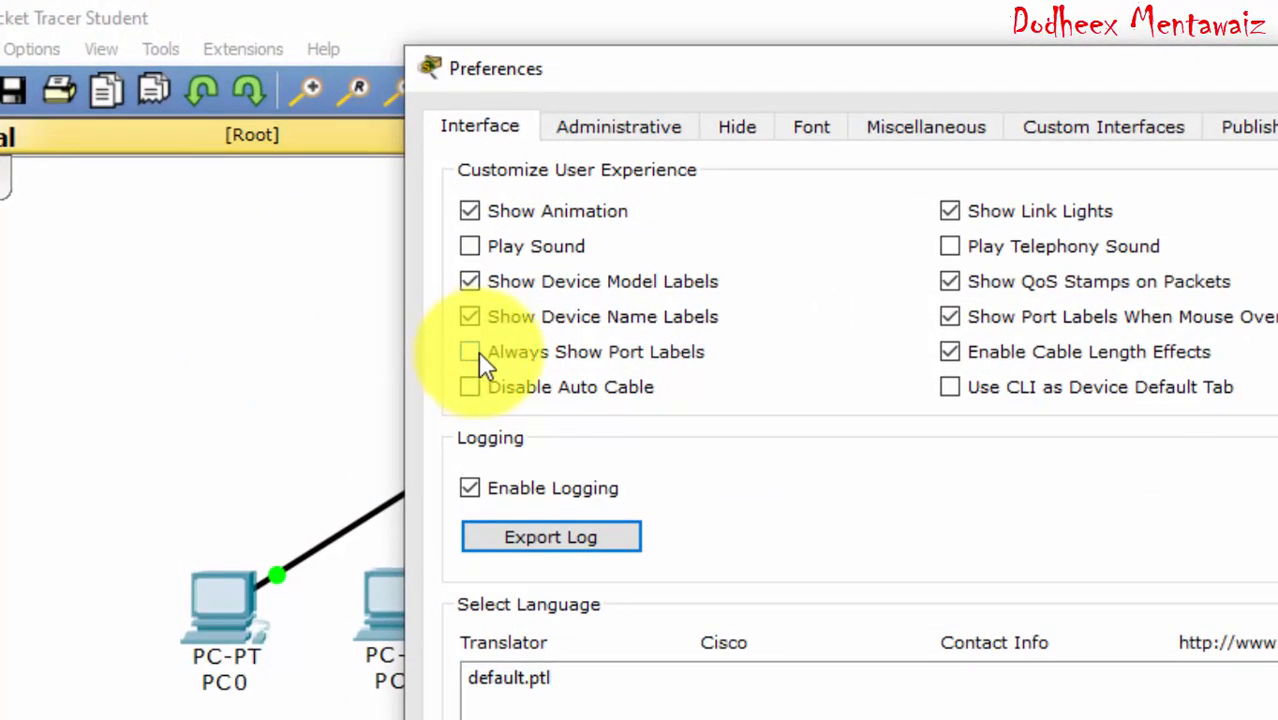
left_click(476, 352)
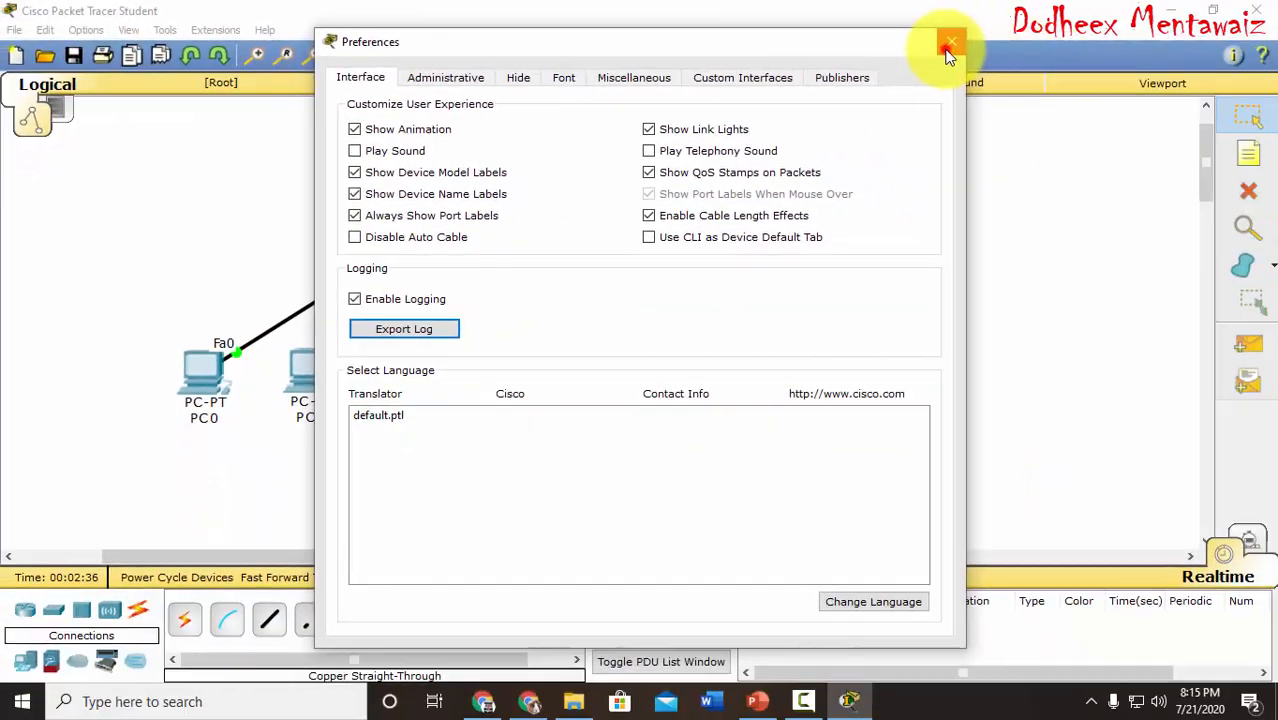
left_click(948, 45)
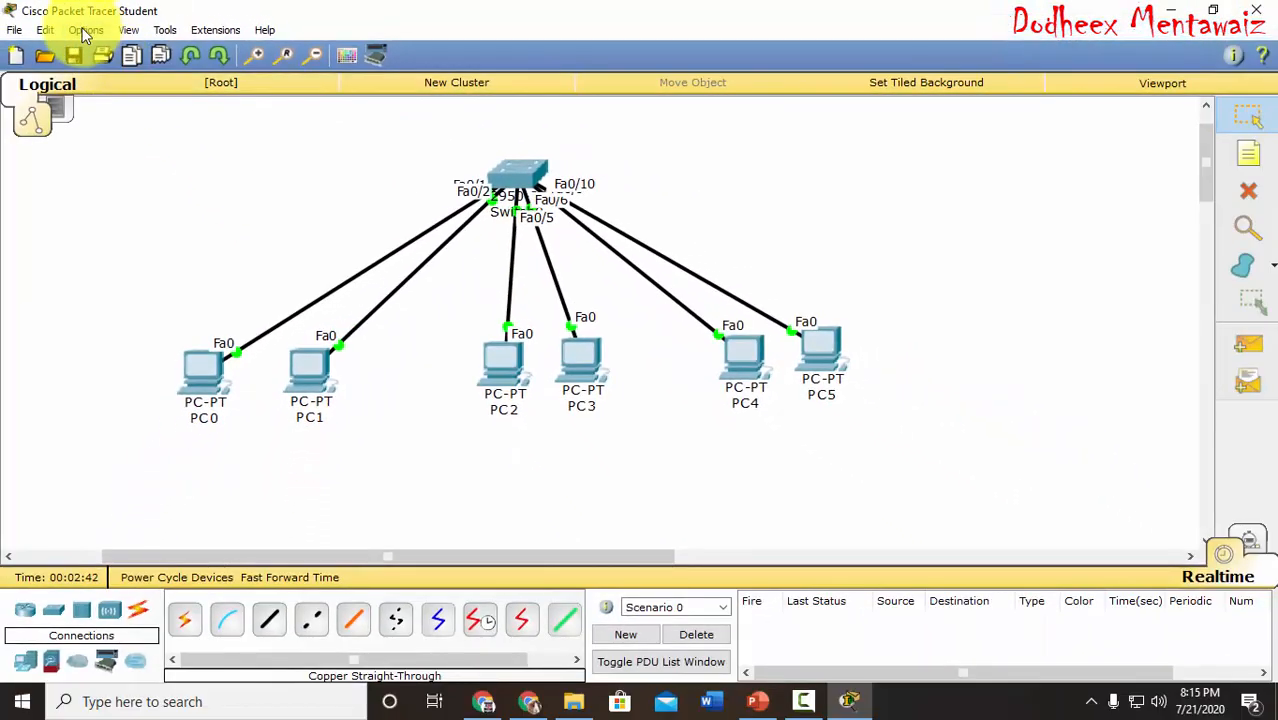
Step: Disable Always Show Port Labels in the interface preferences
left_click(85, 31)
left_click(92, 51)
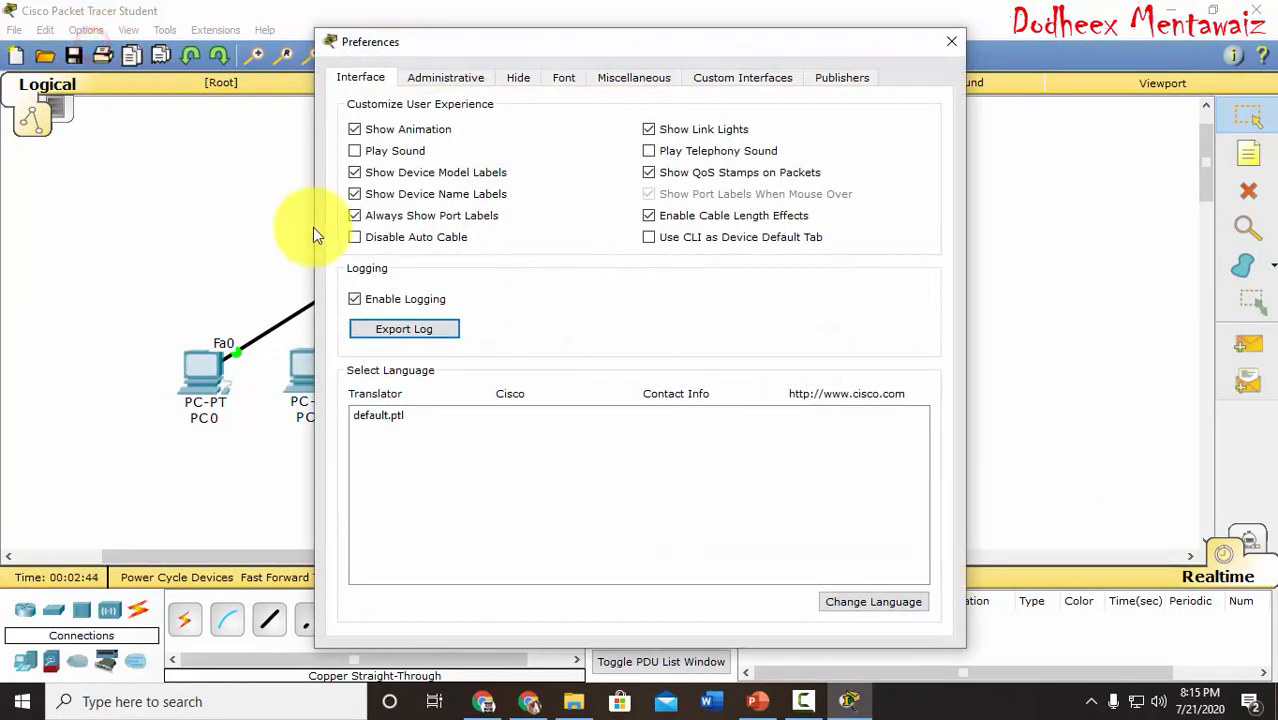
left_click(390, 220)
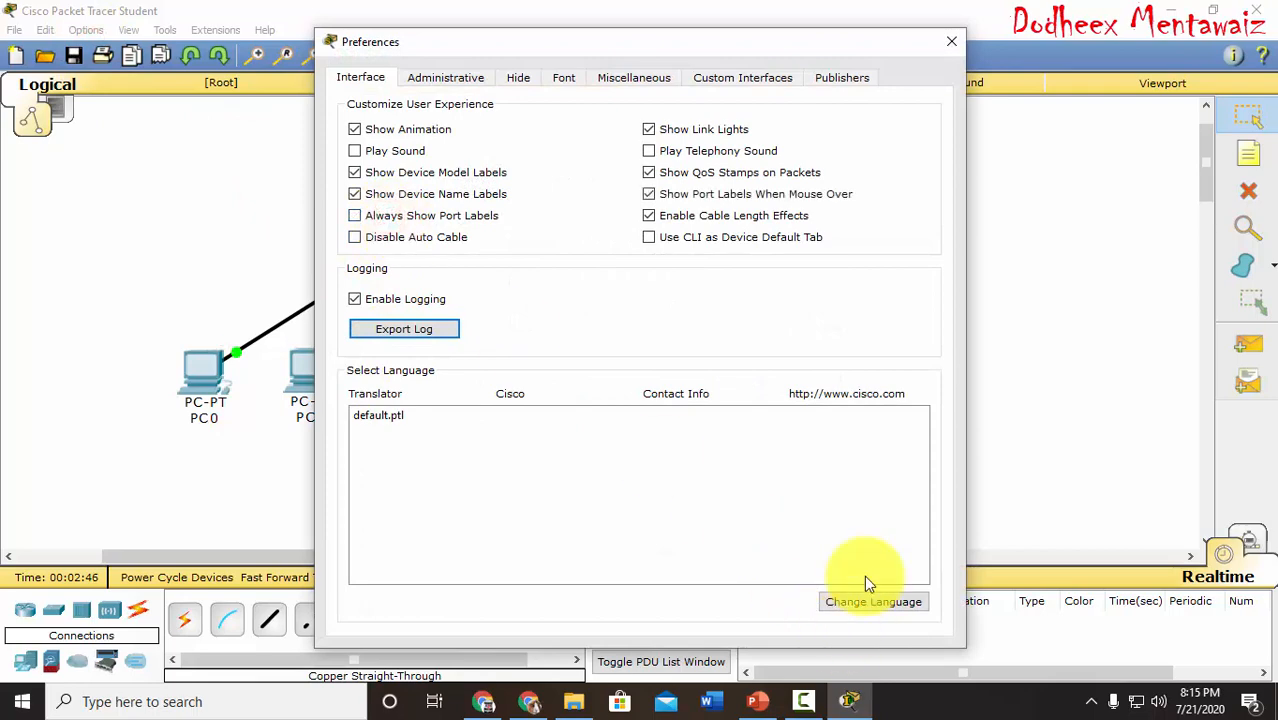
left_click(946, 43)
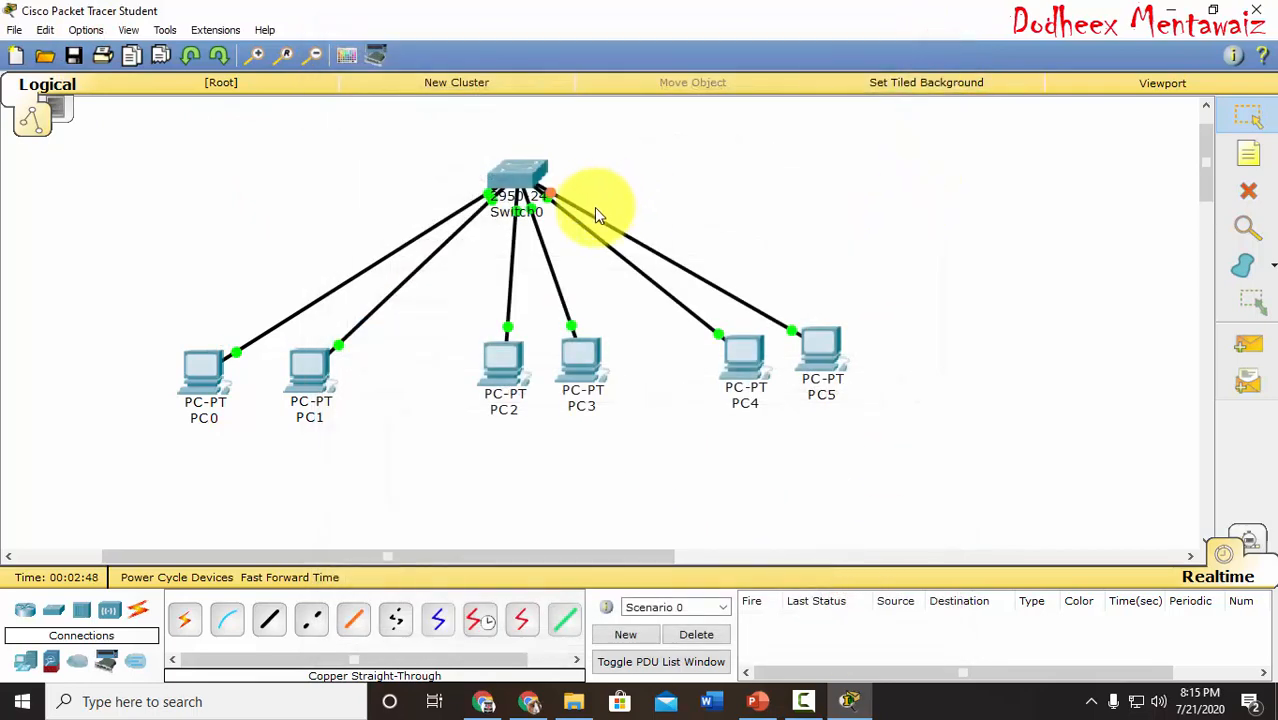
Step: Move PC2 and PC3 together slightly down and to the left, and move PC4 and PC5 slightly down
left_click_drag(457, 337, 564, 402)
left_click(646, 430)
left_click_drag(679, 340, 813, 380)
left_click(955, 428)
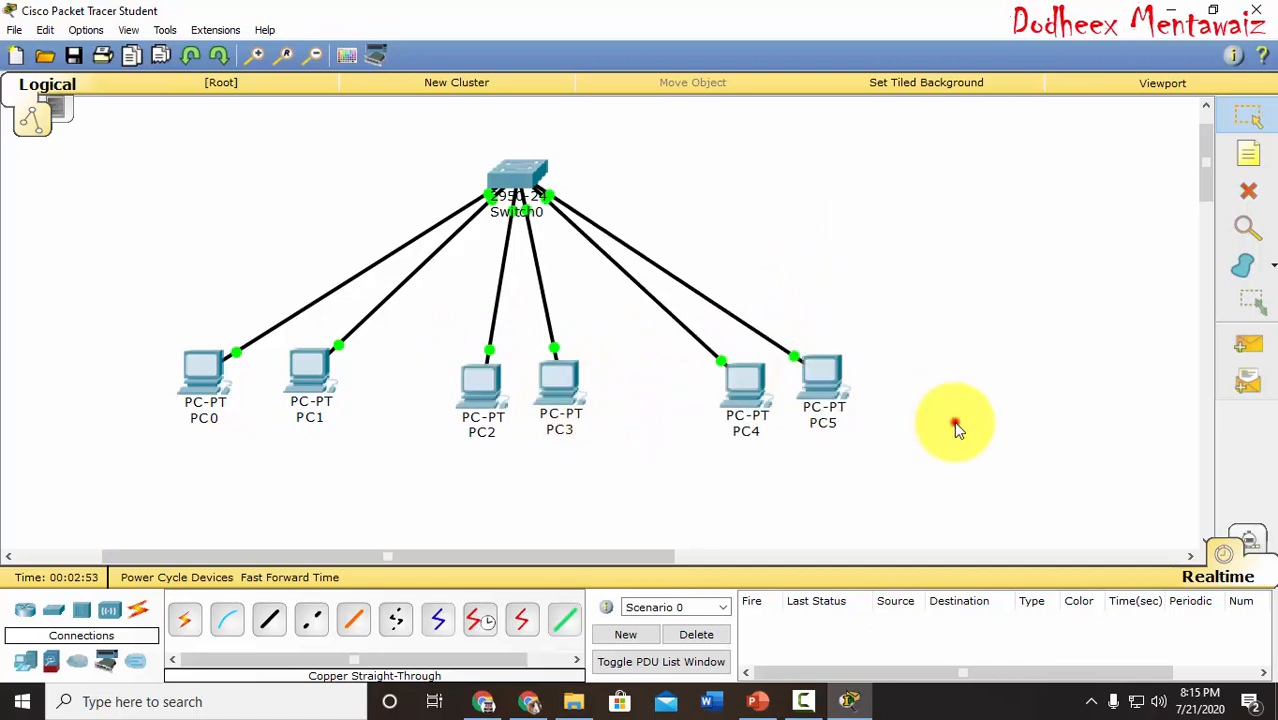
Step: Draw a rectangle filled light green with a black outline around PC0 and PC1
left_click(1270, 268)
left_click(1216, 320)
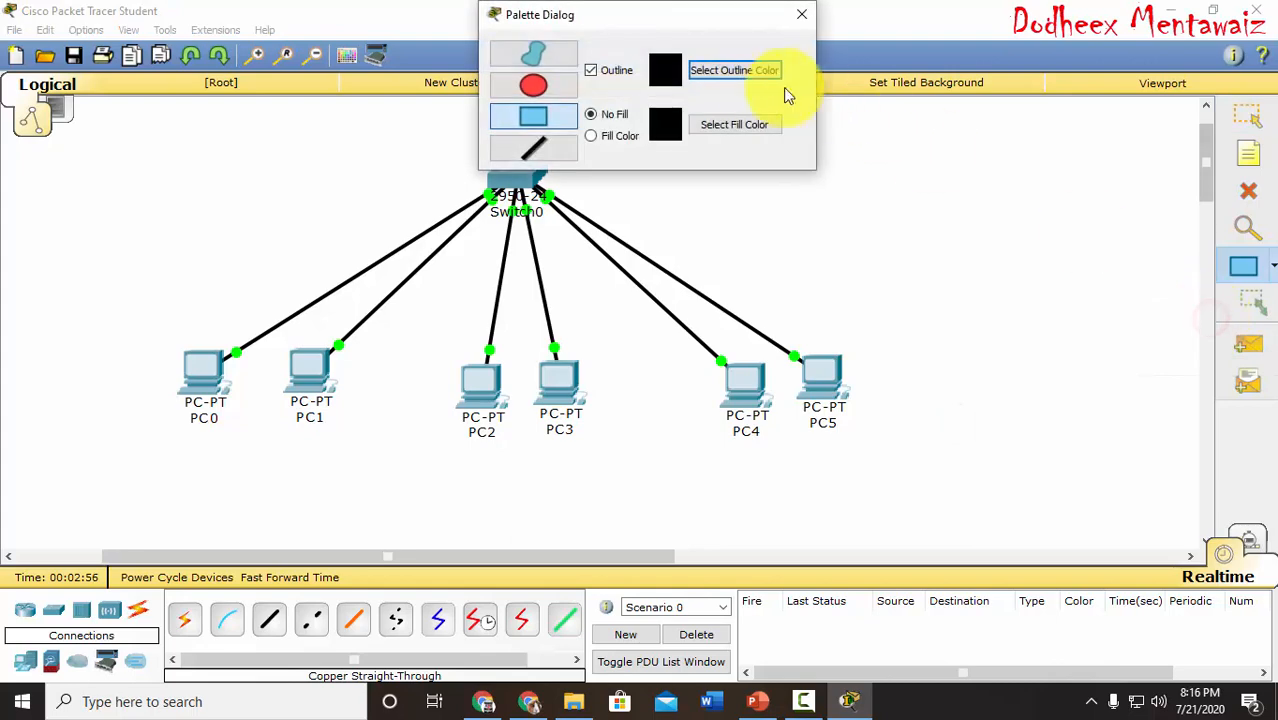
left_click(588, 137)
left_click(730, 124)
left_click(607, 234)
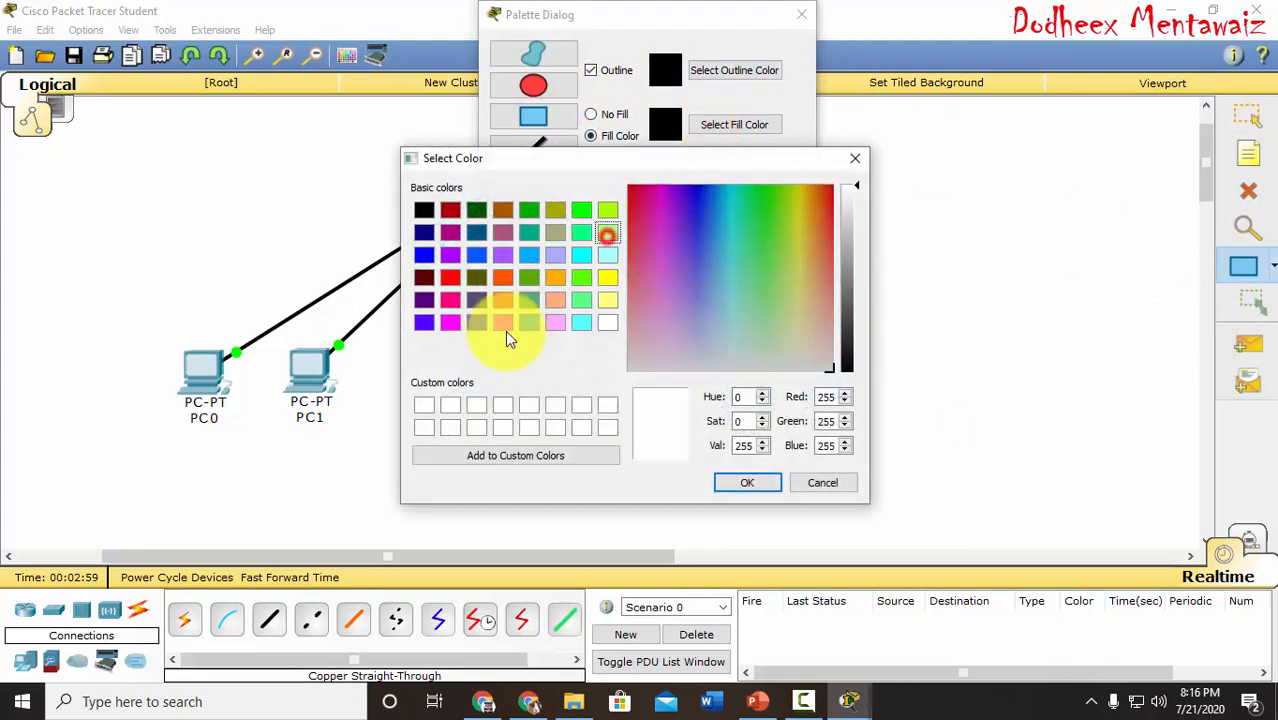
left_click(740, 484)
left_click_drag(196, 372, 359, 461)
Step: Draw a rectangle filled light yellow with a black outline around PC2 and PC3
left_click(714, 125)
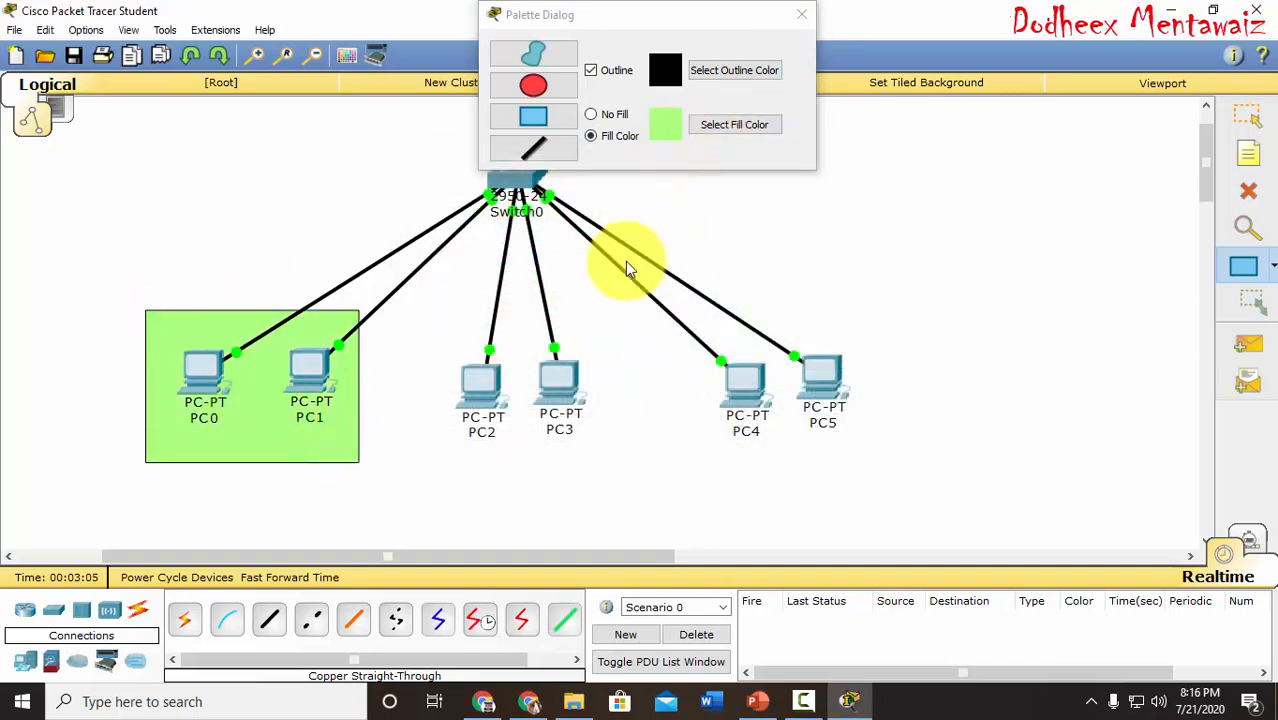
left_click(603, 300)
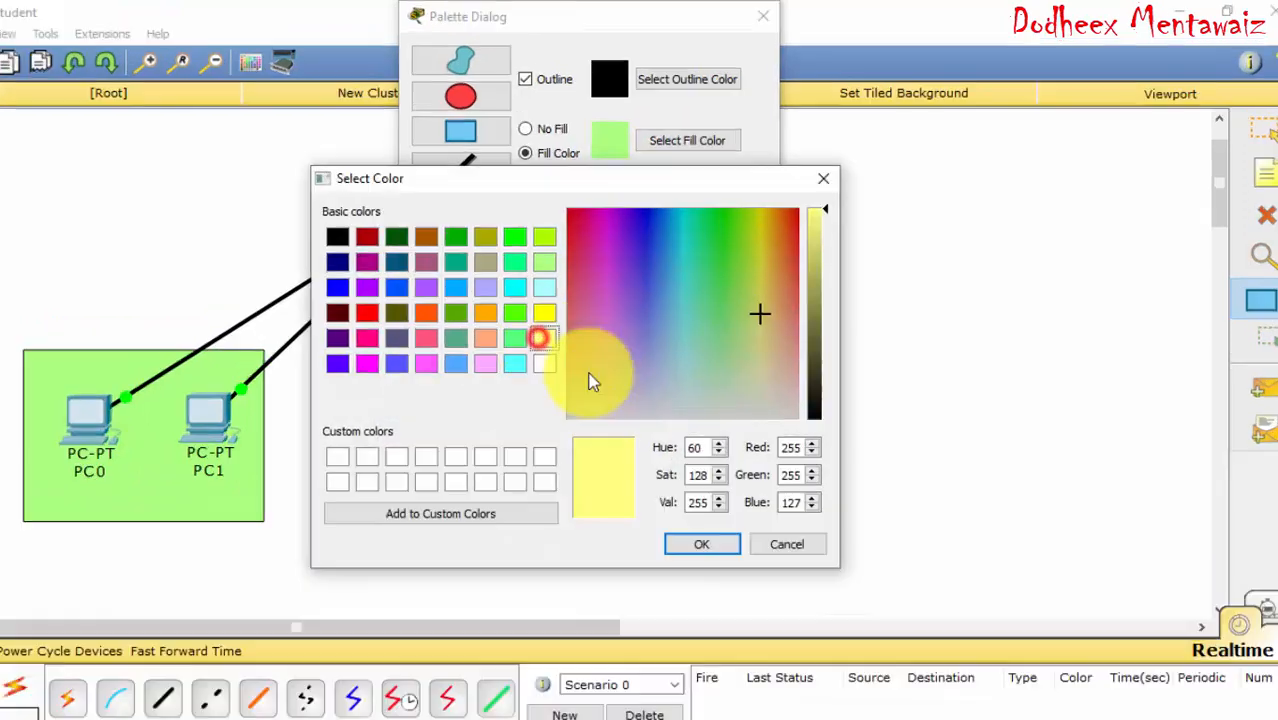
left_click(719, 481)
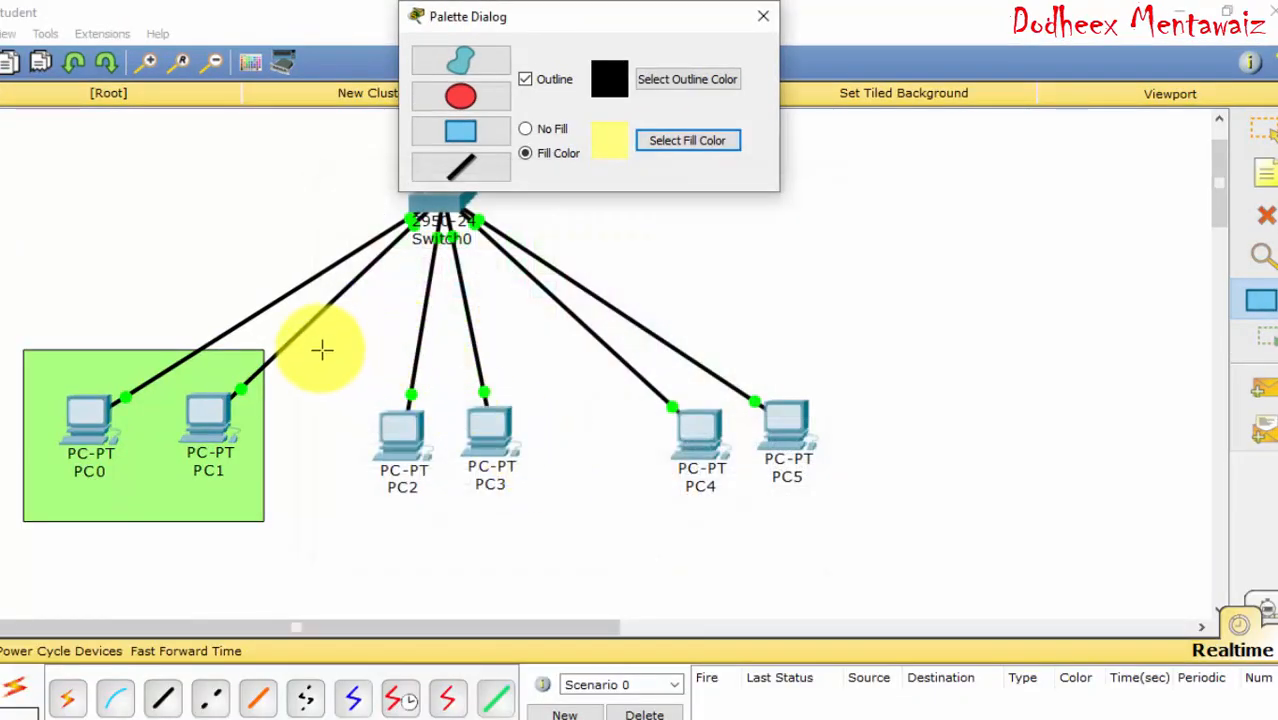
left_click_drag(325, 348, 548, 513)
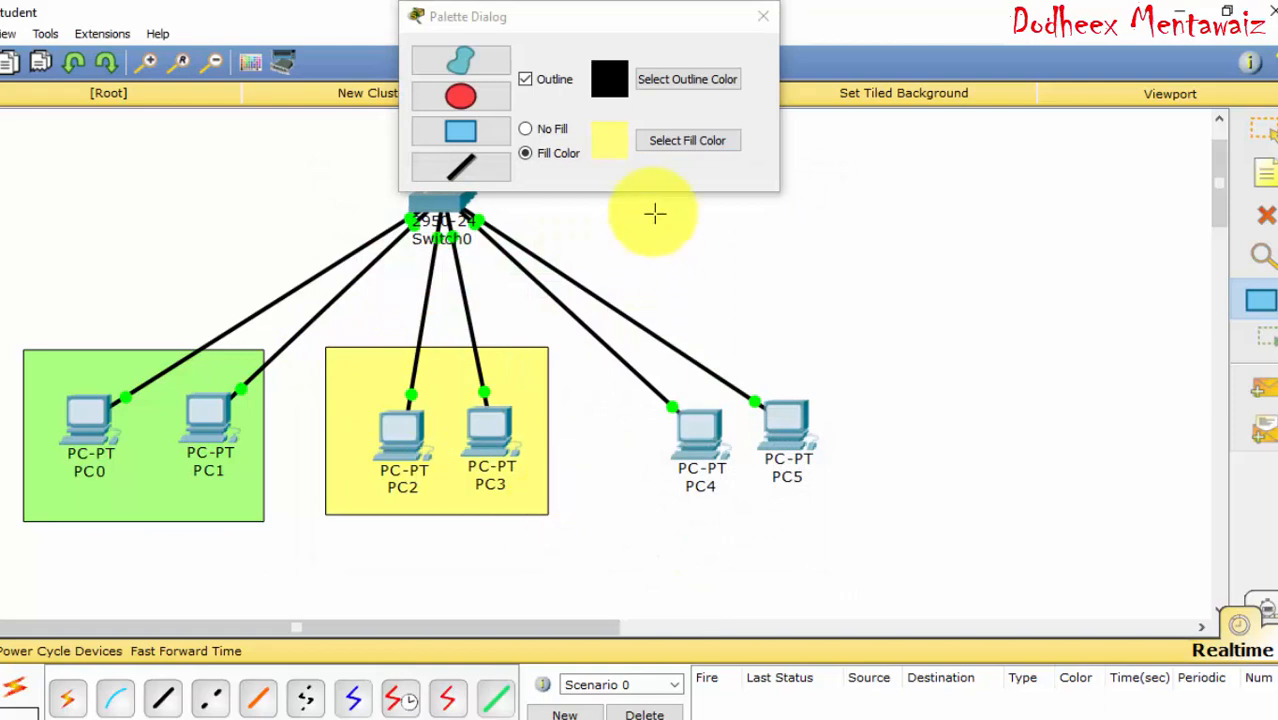
Step: Draw a rectangle filled light pink with a black outline around PC4 and PC5, and return to the selection tool
left_click(674, 145)
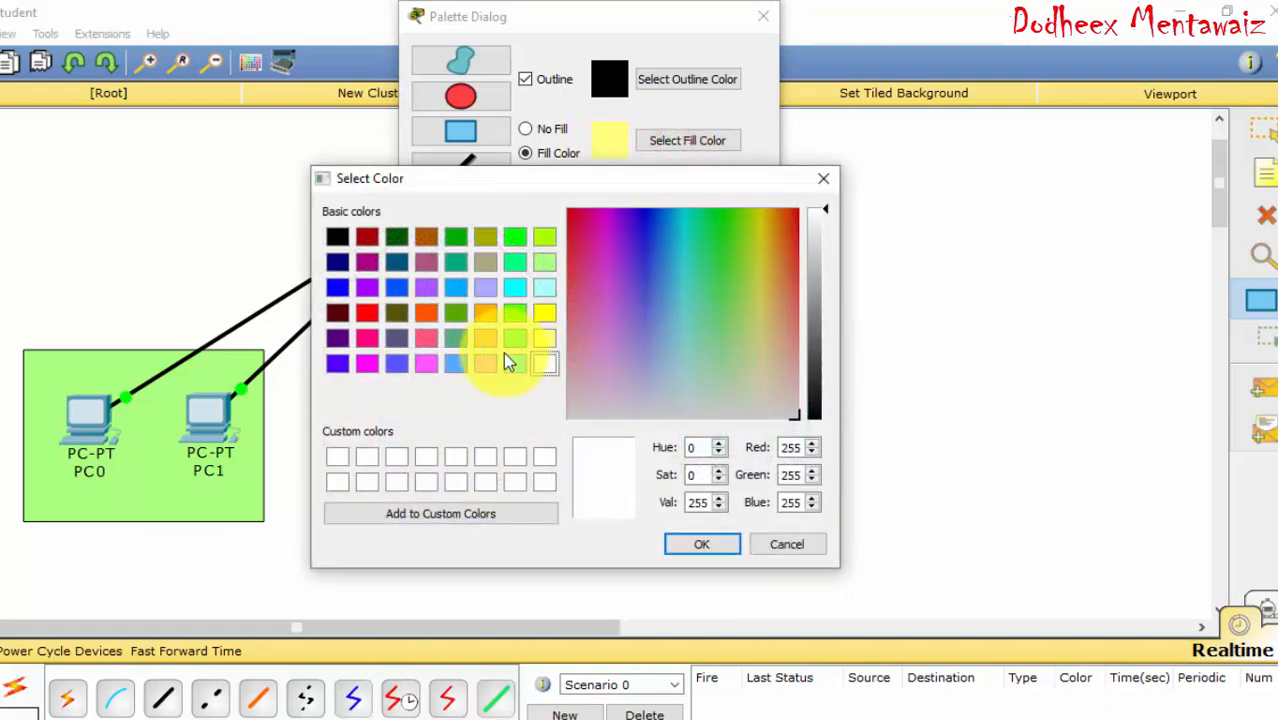
left_click(482, 365)
left_click(684, 543)
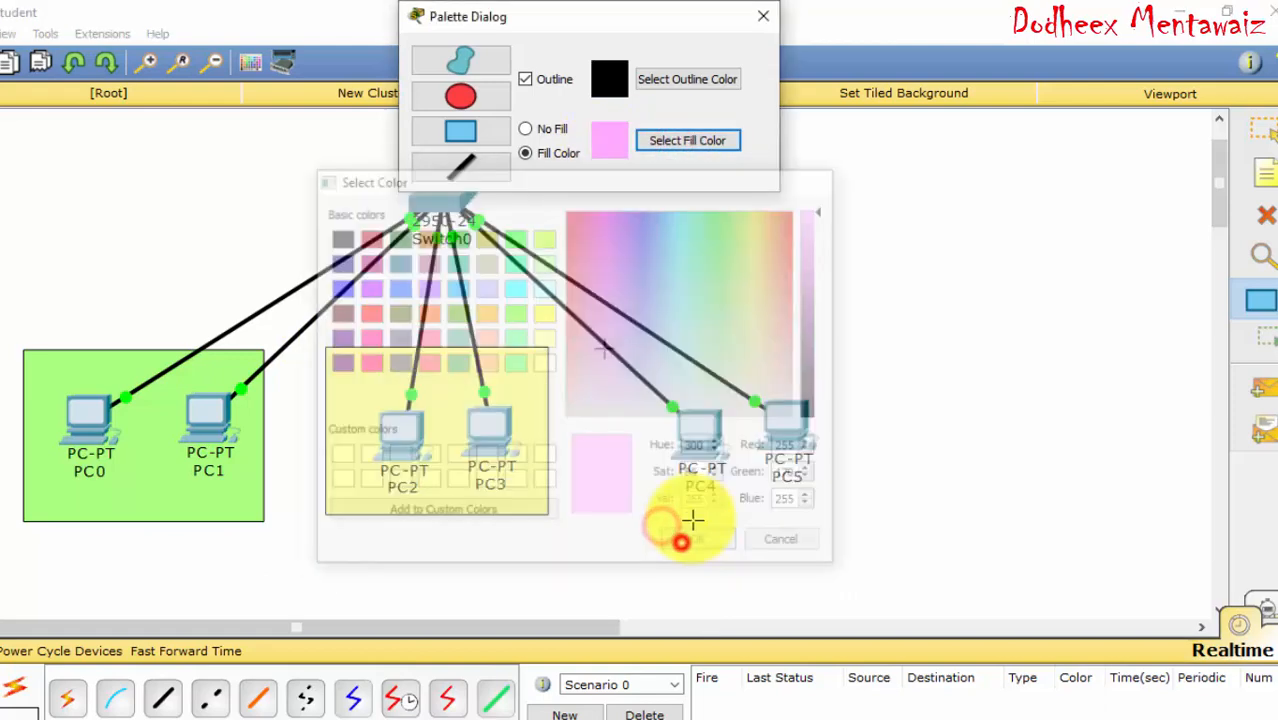
left_click_drag(607, 343, 856, 522)
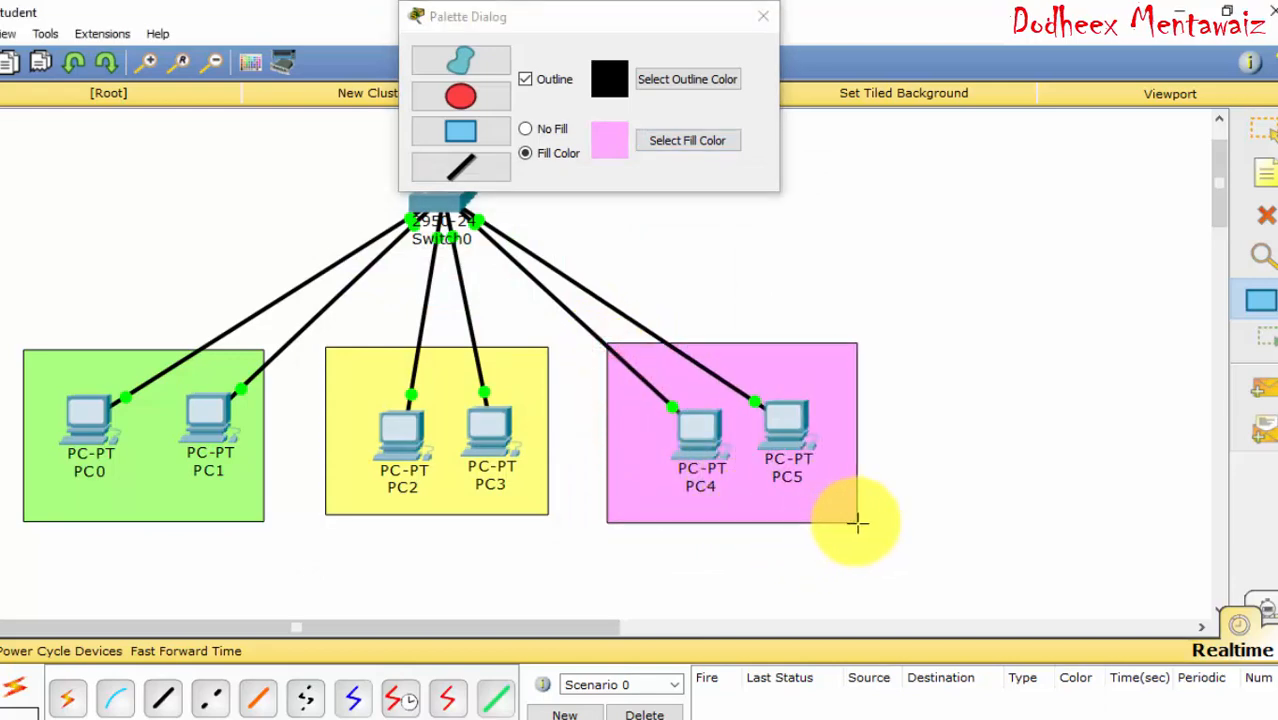
left_click(763, 17)
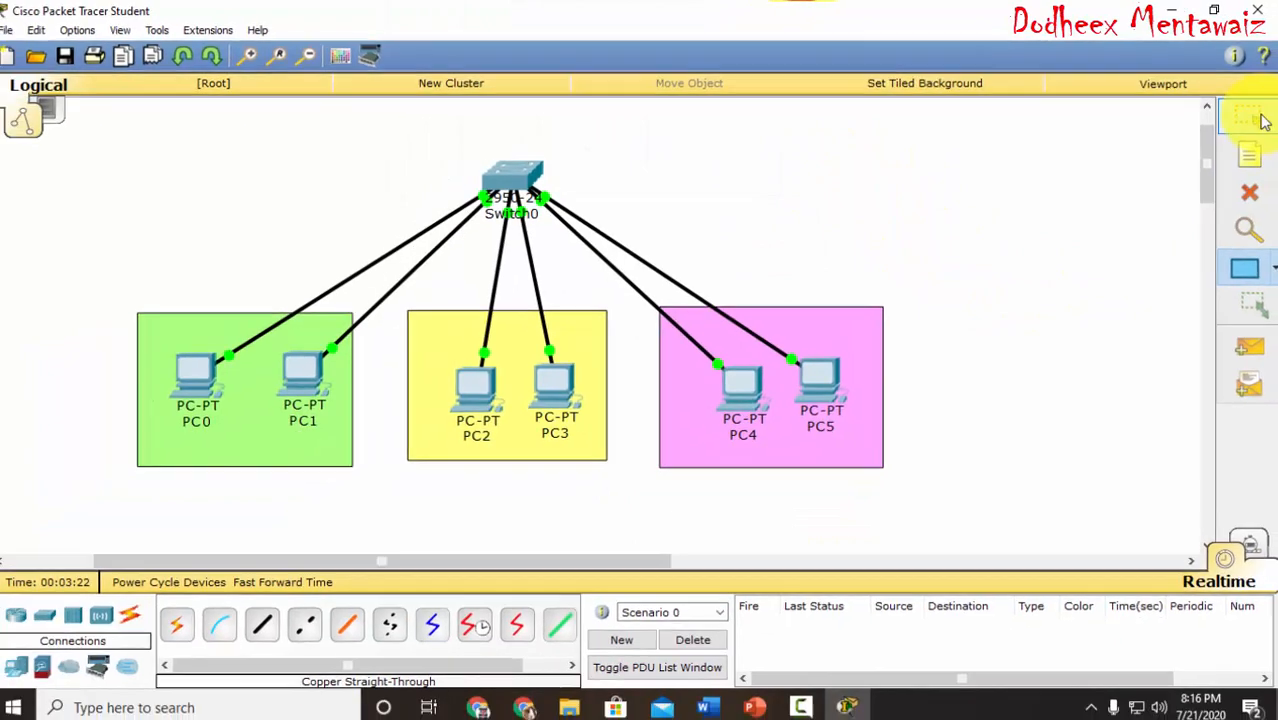
left_click(1260, 119)
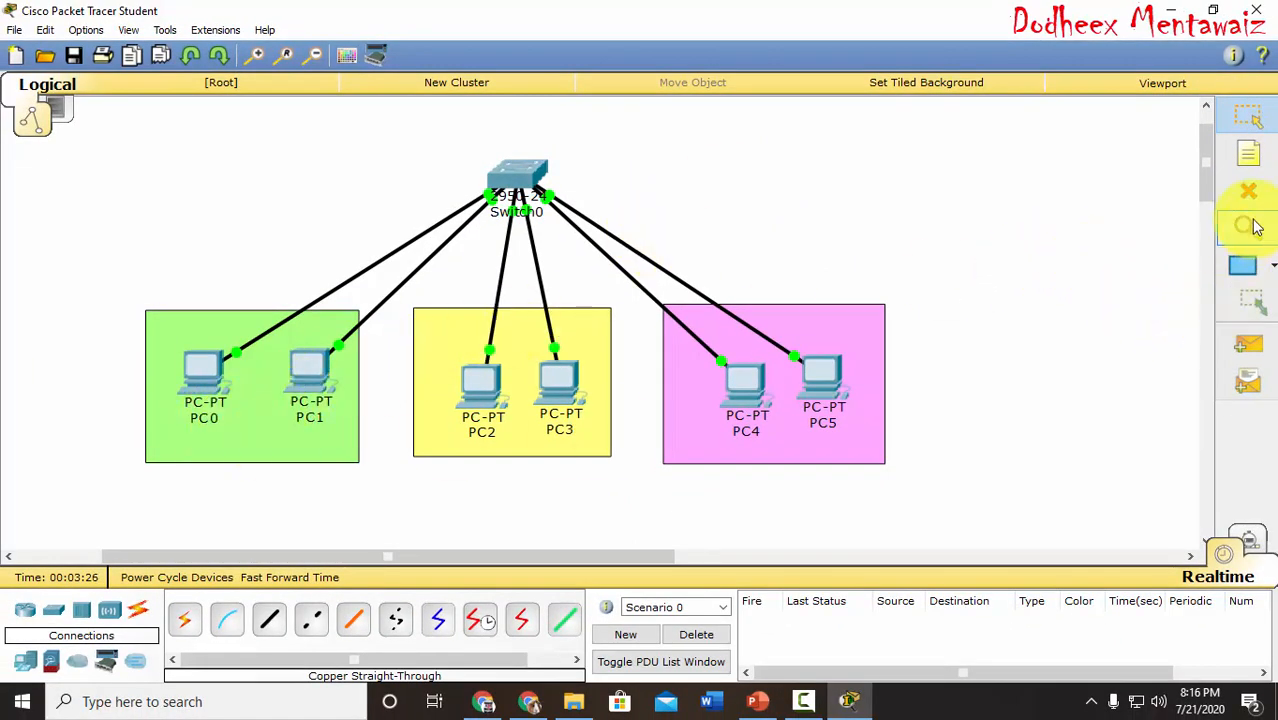
Step: Place a note reading "VLAN 10 - GURU - PORT 1 sd 4" in the green area, centred below PC0 and PC1
left_click(1248, 155)
left_click(238, 434)
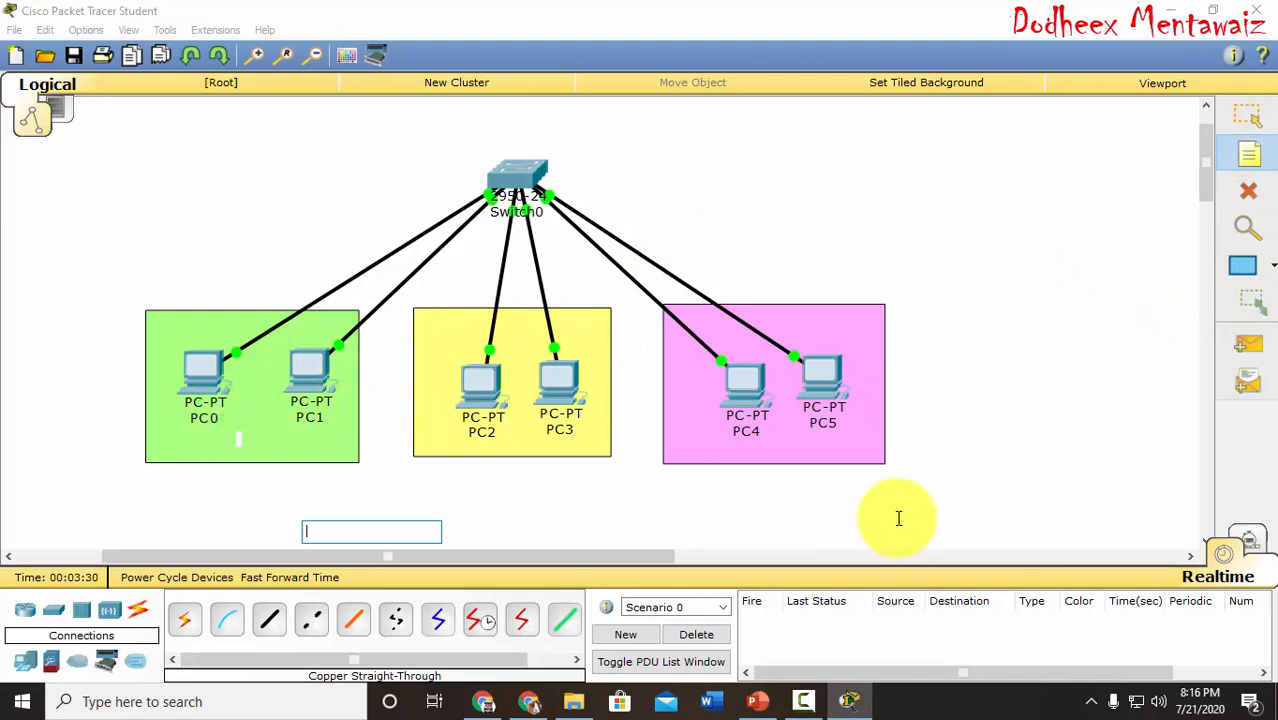
type("vla")
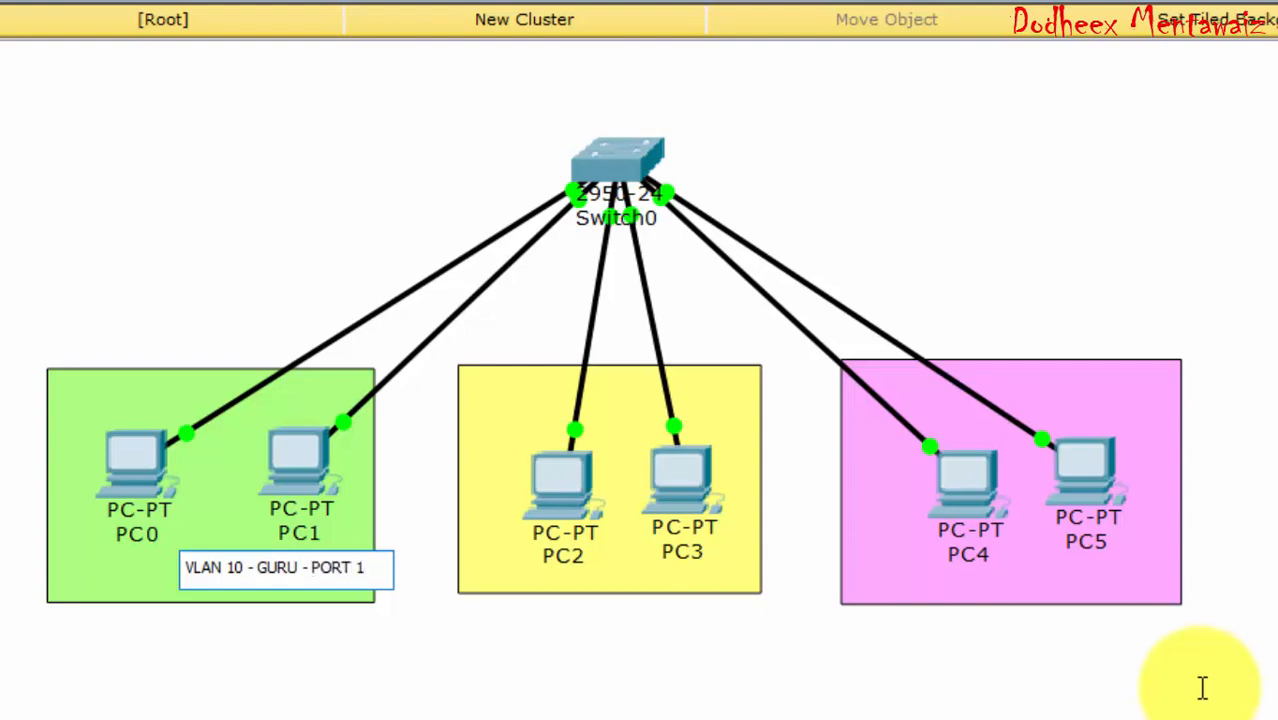
type("D 4")
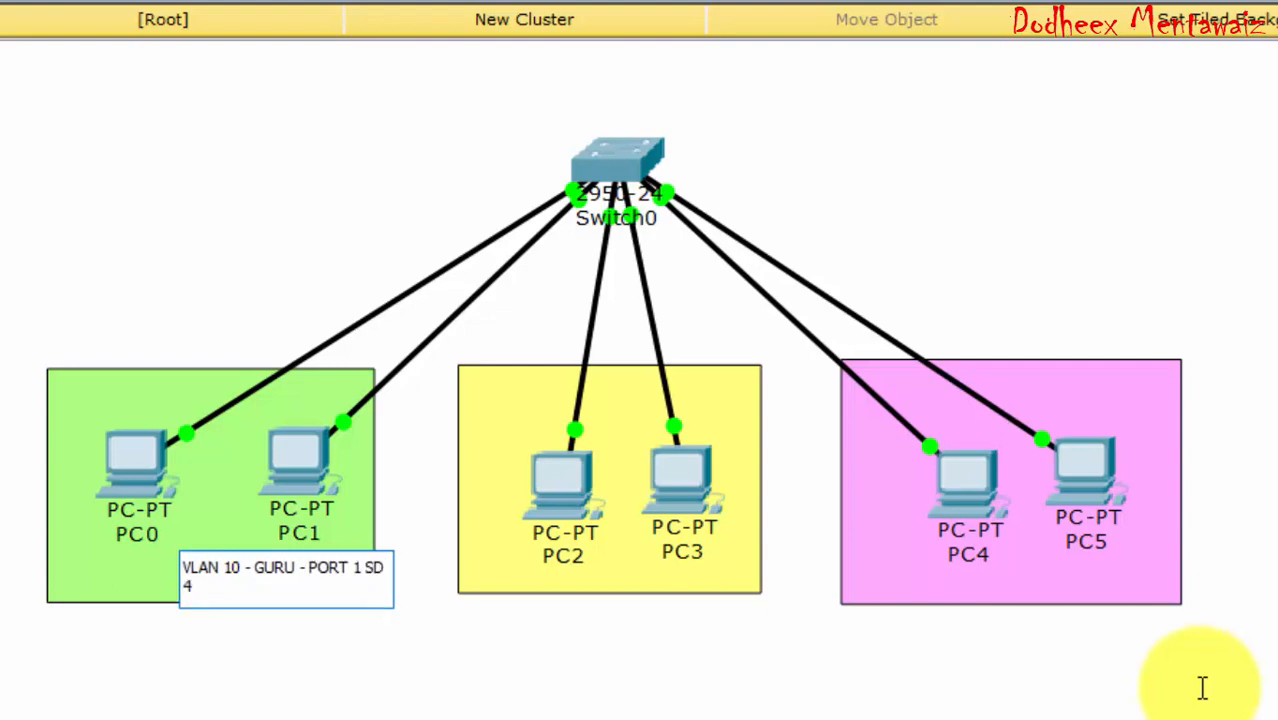
key("BackSpace")
key("BackSpace")
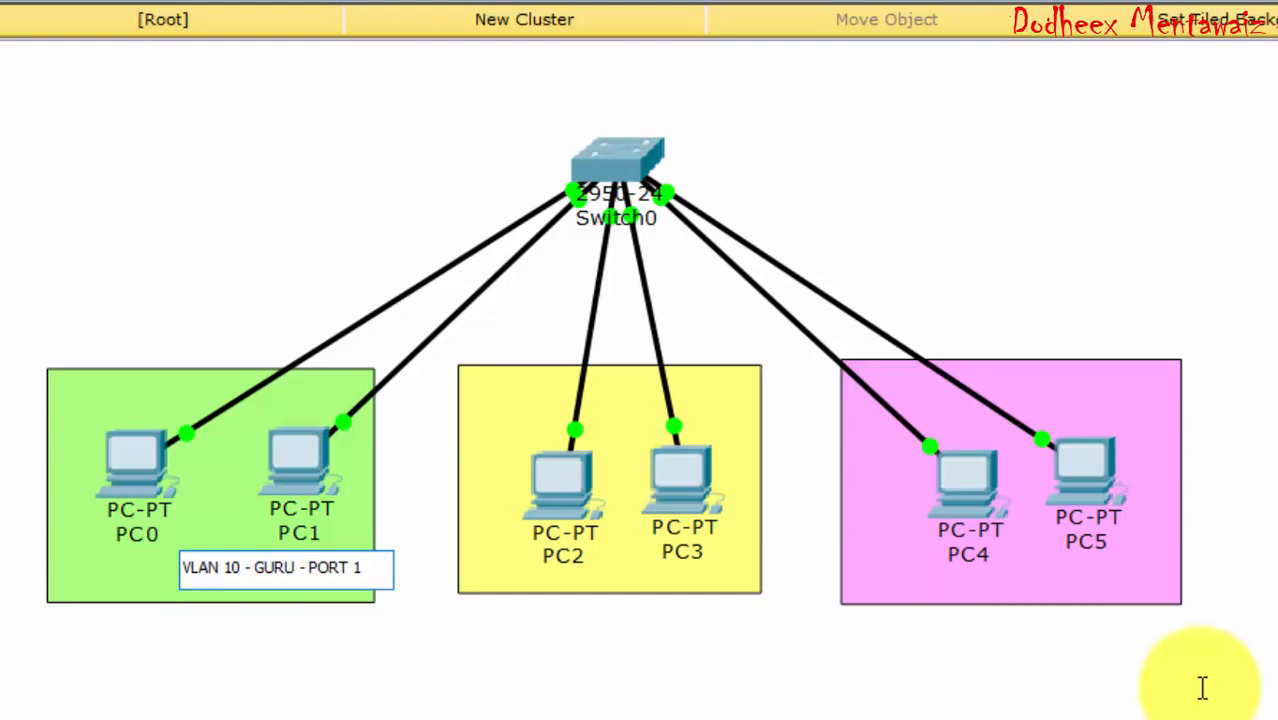
type("4")
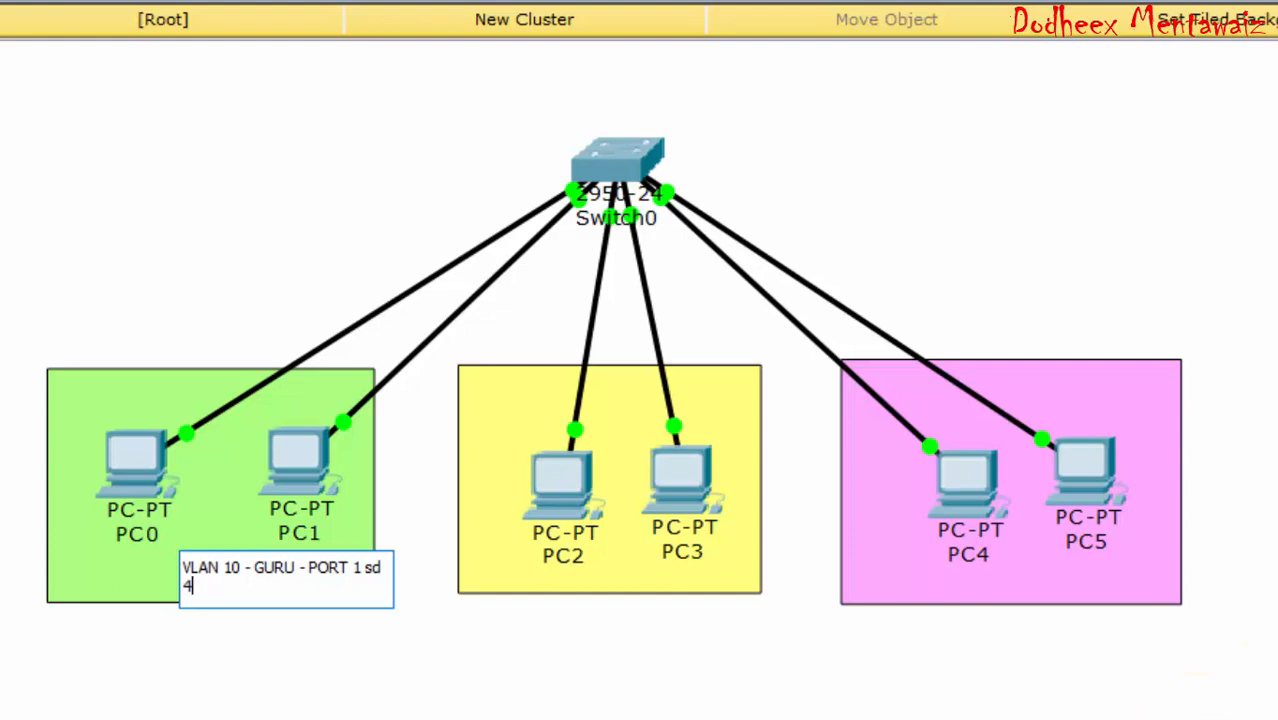
key("Escape")
left_click_drag(327, 569, 218, 579)
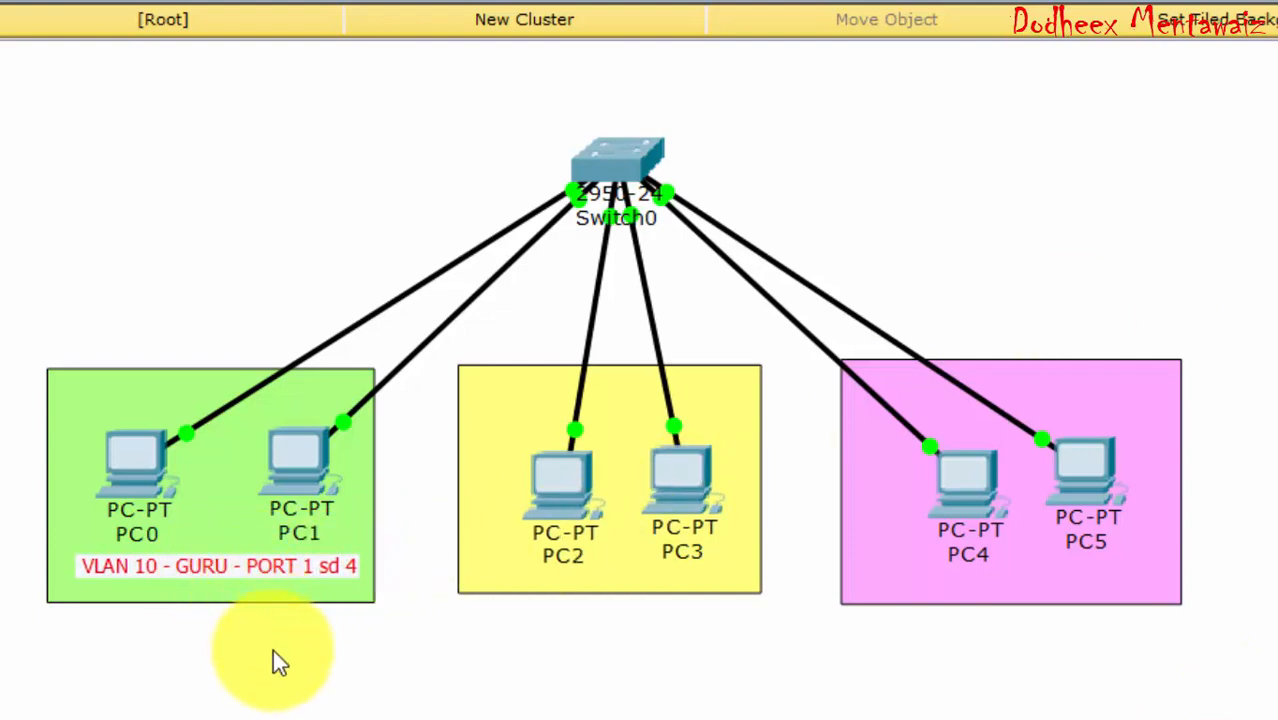
Step: Duplicate the VLAN 10 note into the yellow area below PC2 and PC3, and shift the yellow rectangle slightly down to fit it
key("ctrl+v")
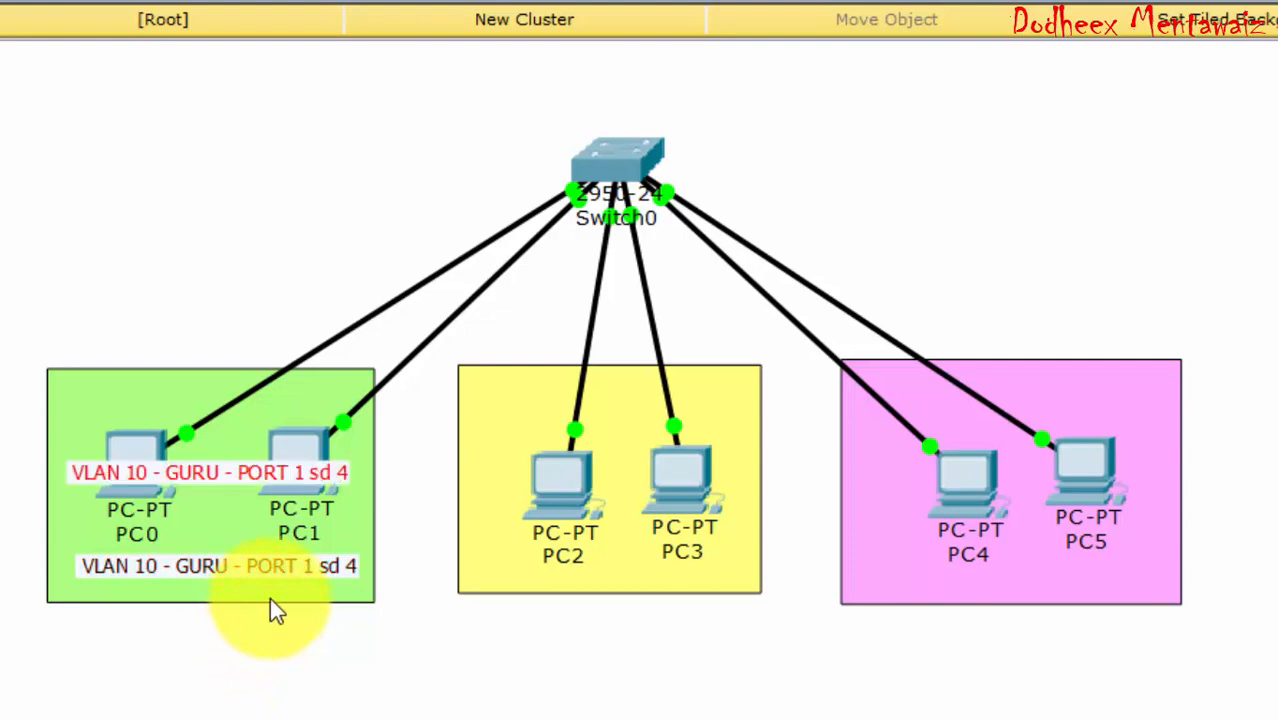
left_click_drag(297, 472, 686, 583)
left_click(553, 402)
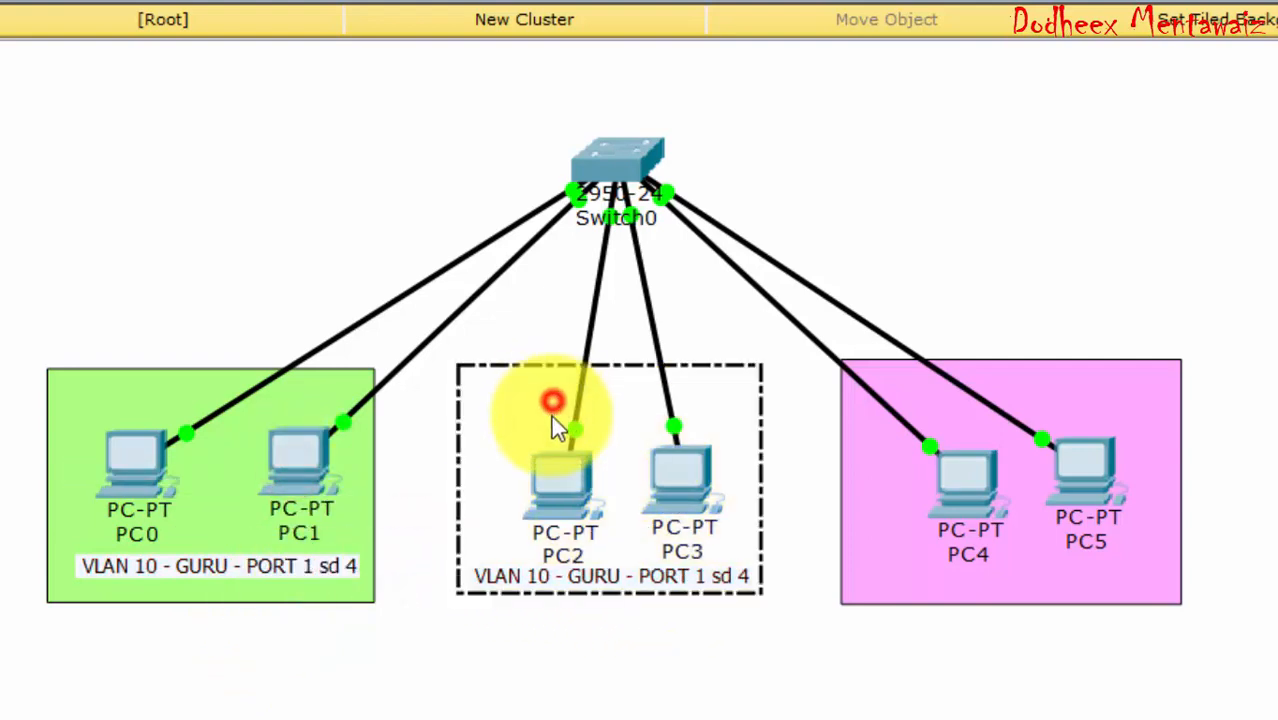
left_click_drag(552, 418, 556, 434)
left_click(620, 578)
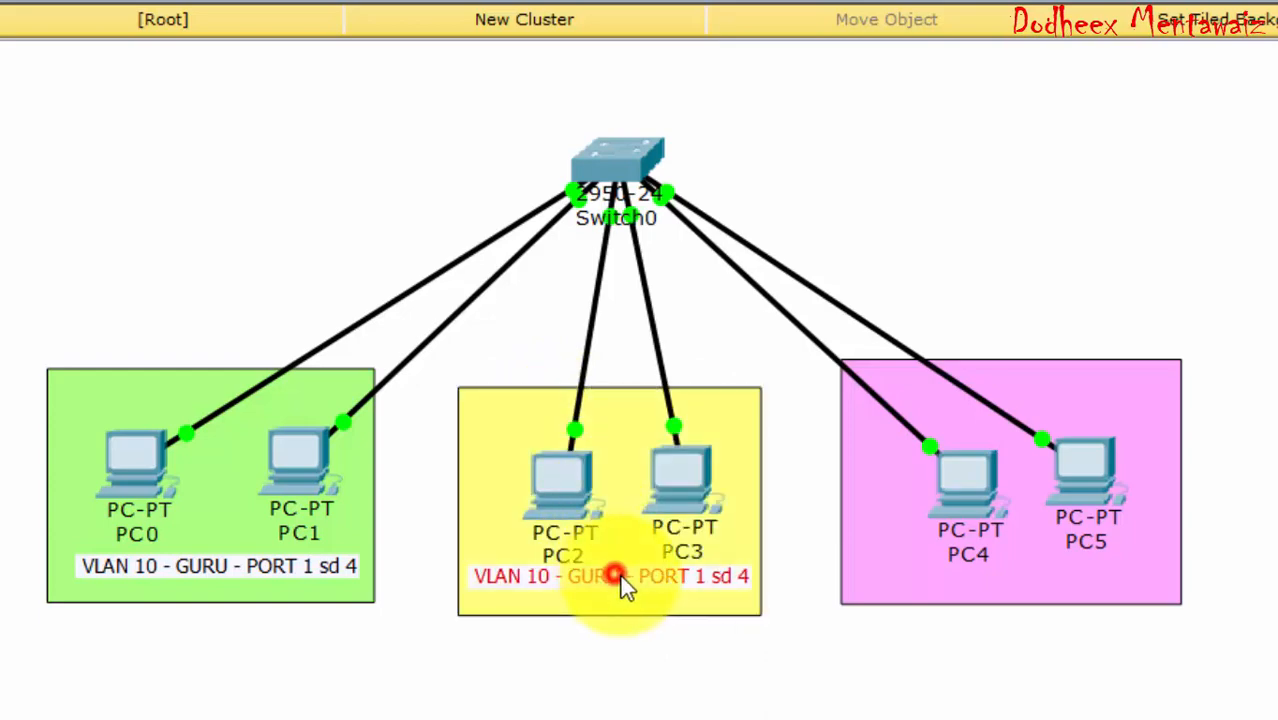
left_click_drag(620, 577, 613, 584)
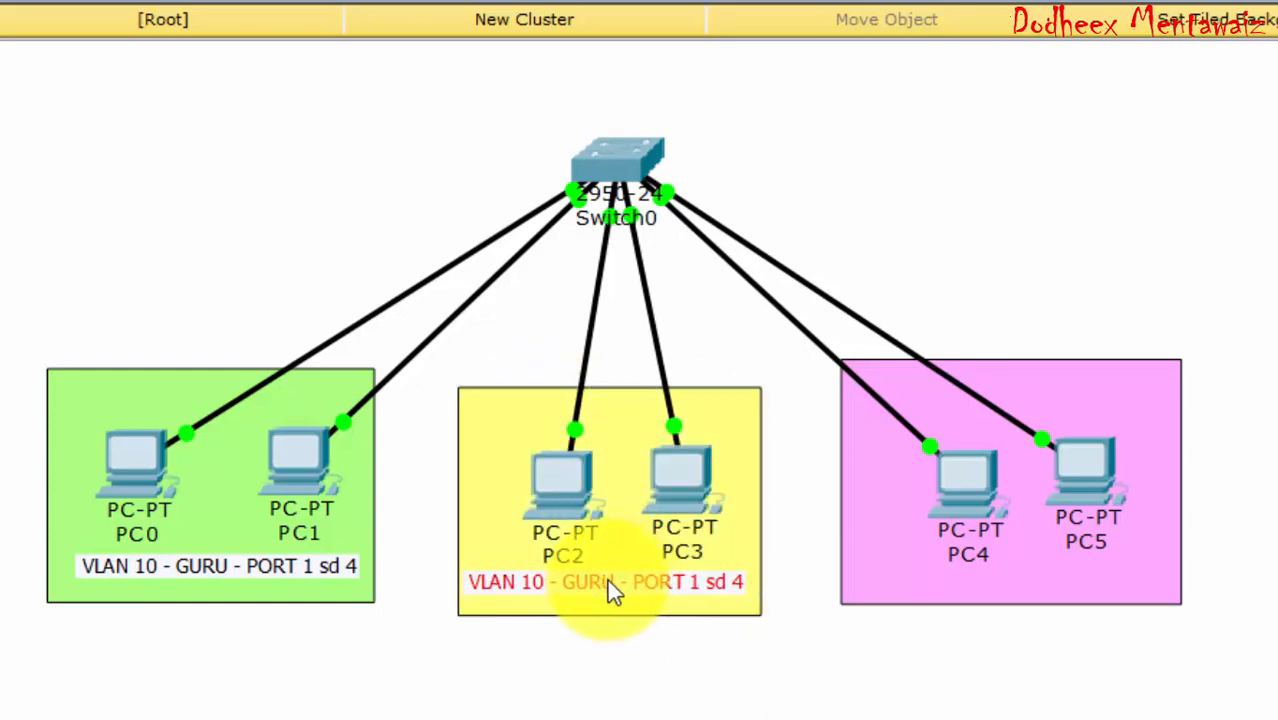
Step: Change the VLAN number in the yellow area's note to 20
double_click(540, 594)
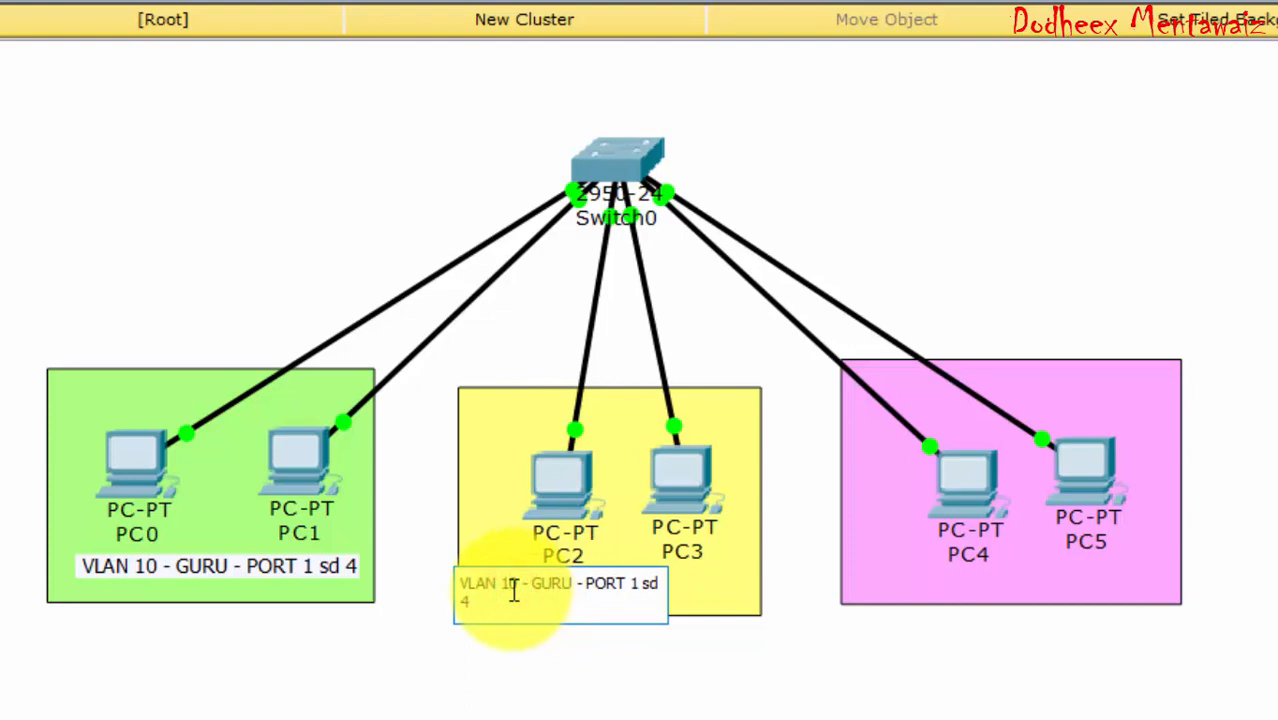
left_click(513, 592)
key("BackSpace")
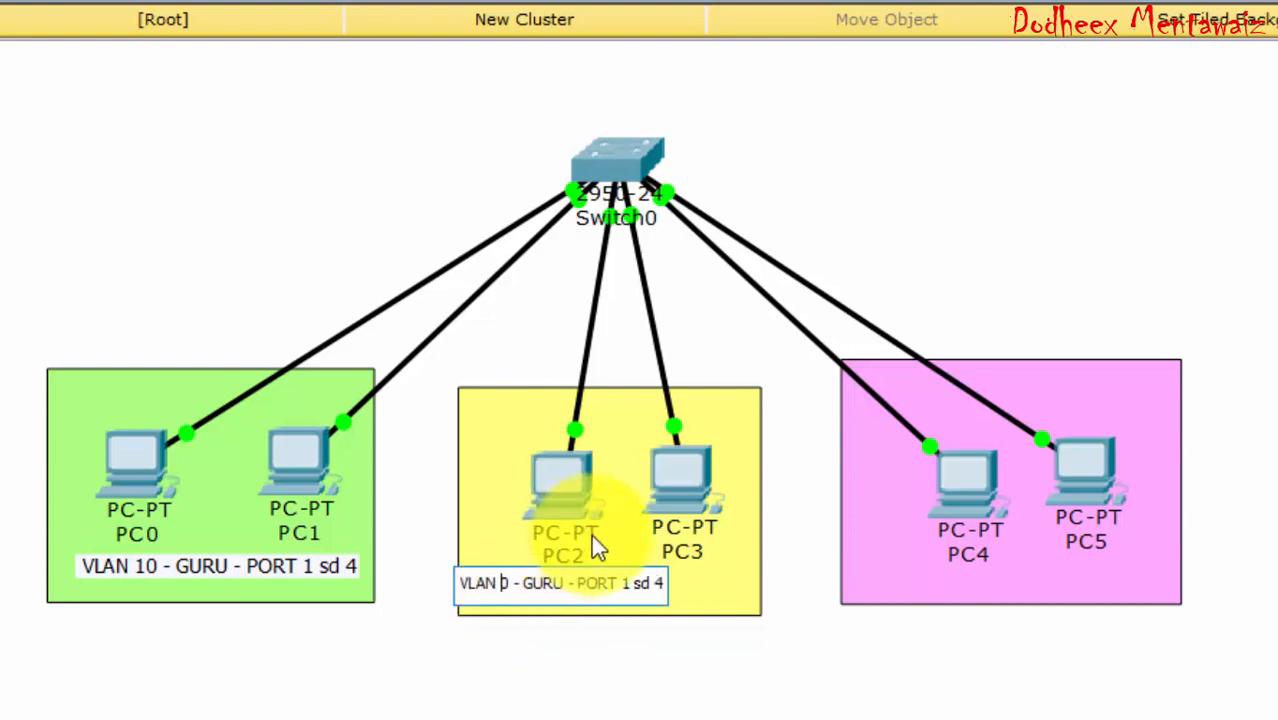
type("2")
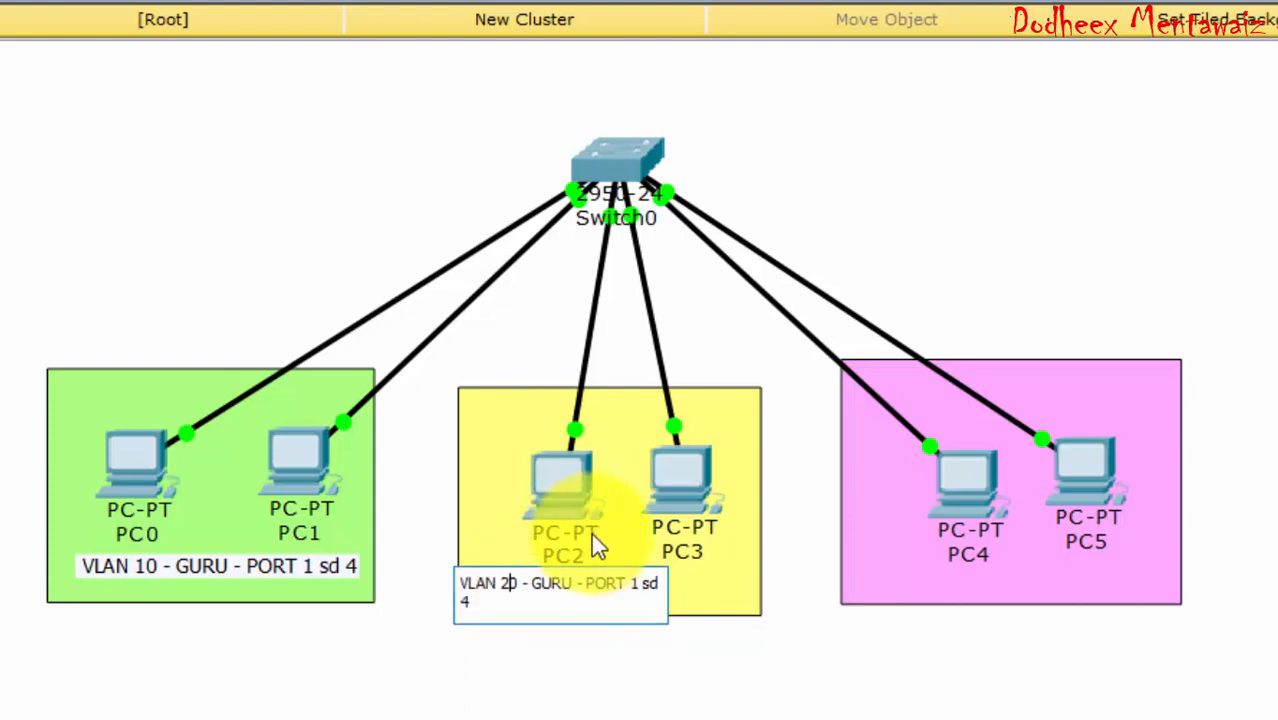
Step: Replace the name GURU with STAFF in the yellow area's note
left_click(570, 585)
key("BackSpace")
key("BackSpace")
key("BackSpace")
key("BackSpace")
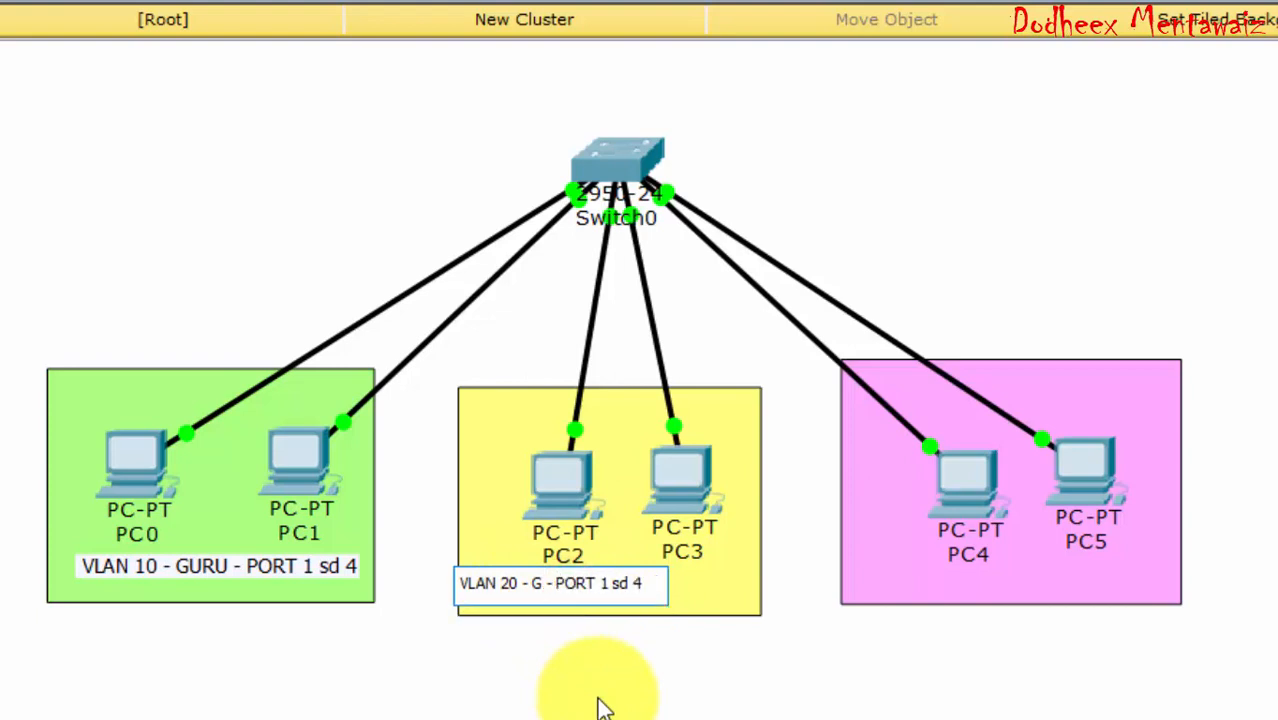
type("st")
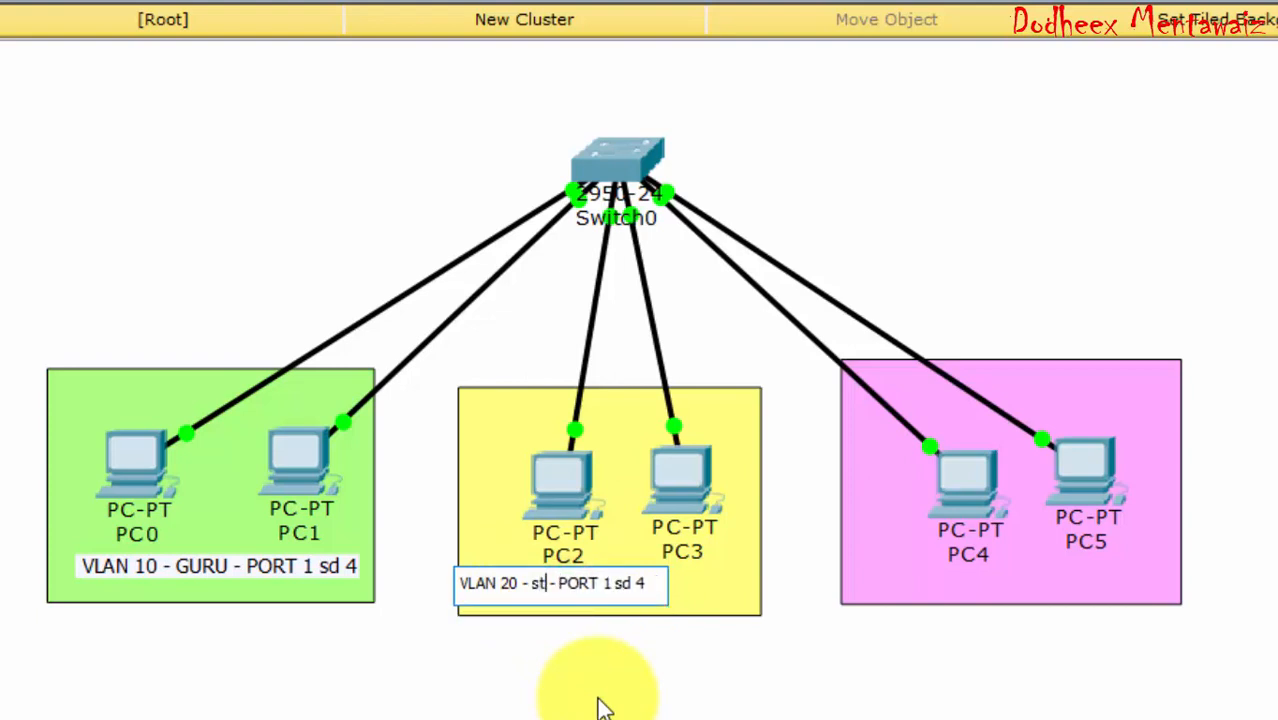
key("BackSpace")
key("BackSpace")
type("S")
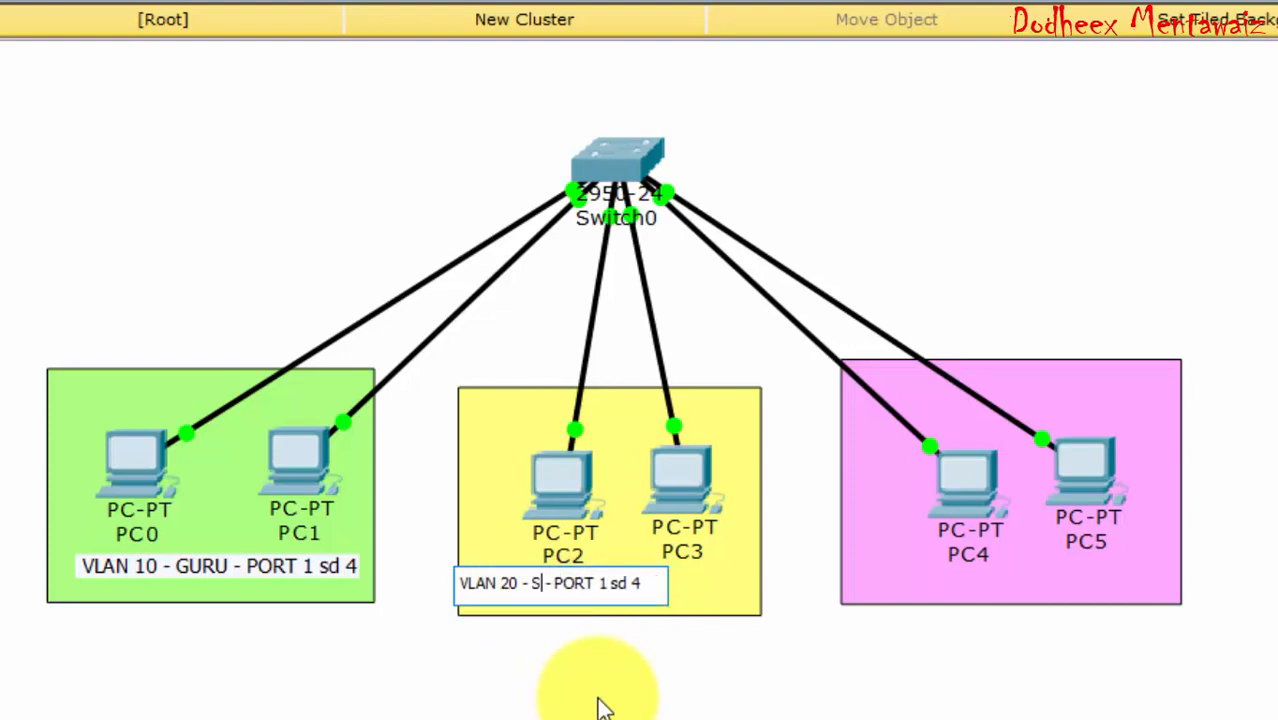
type("TA")
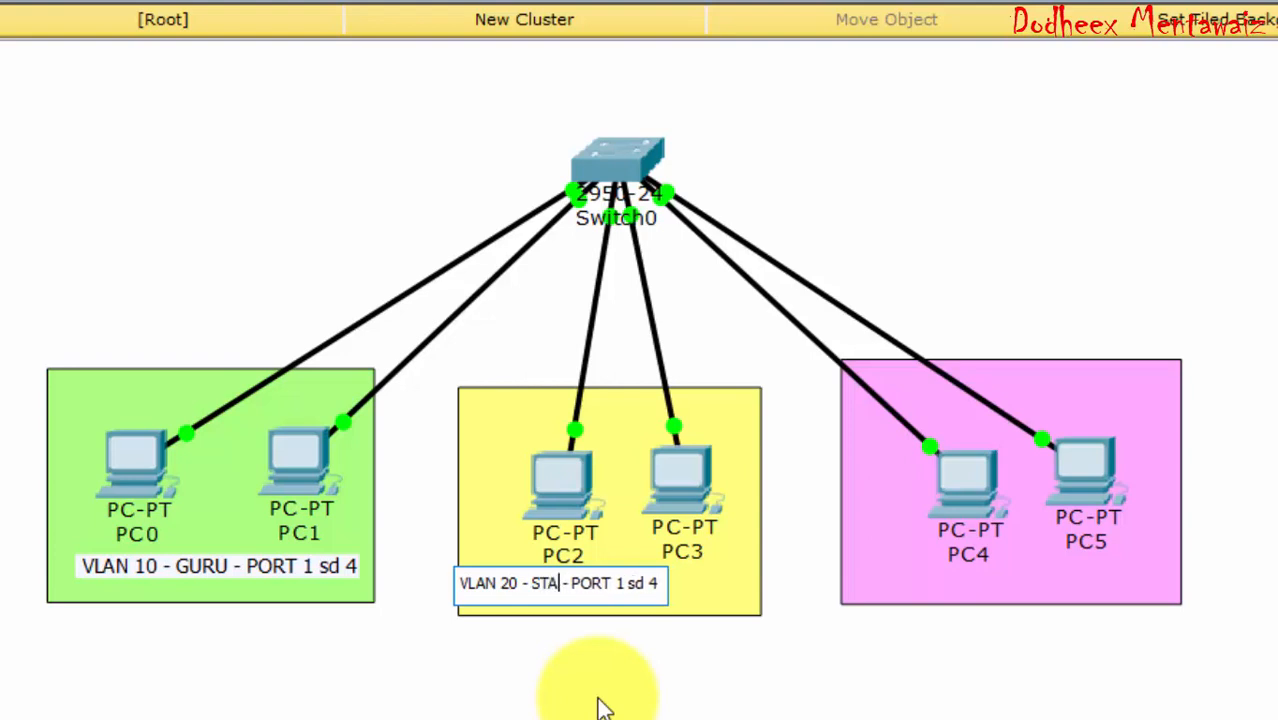
type("FF")
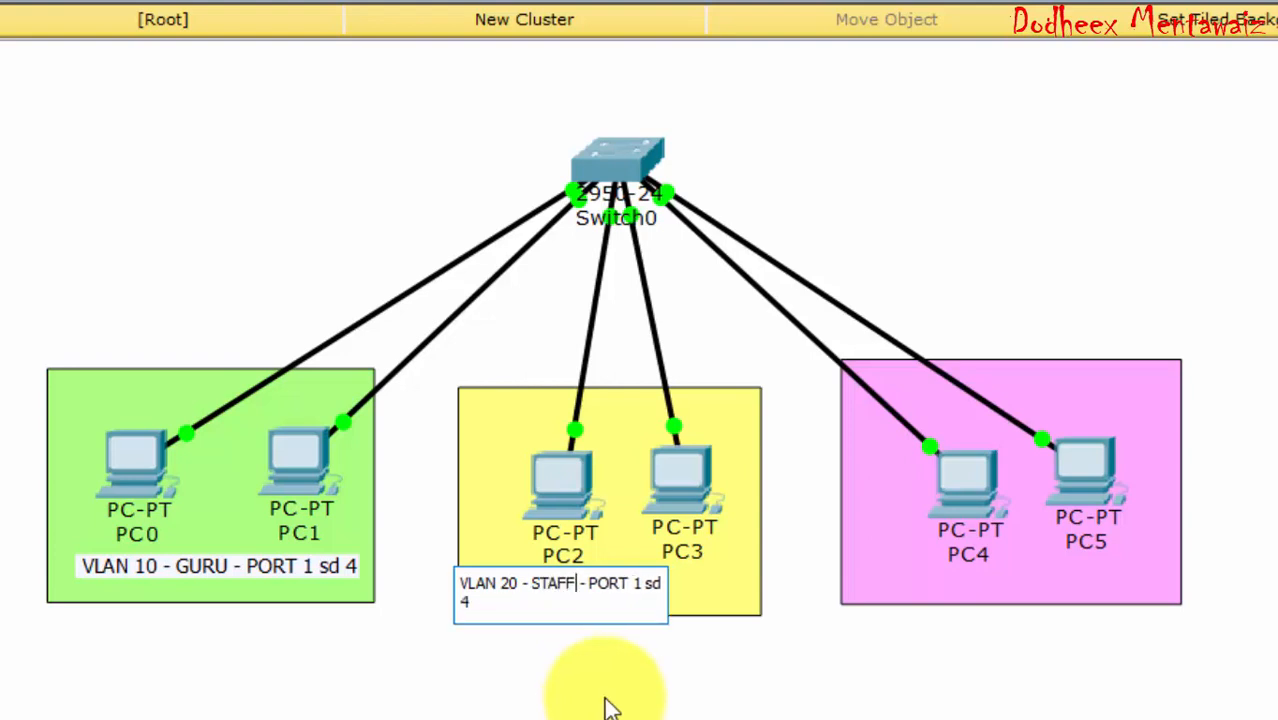
left_click(677, 665)
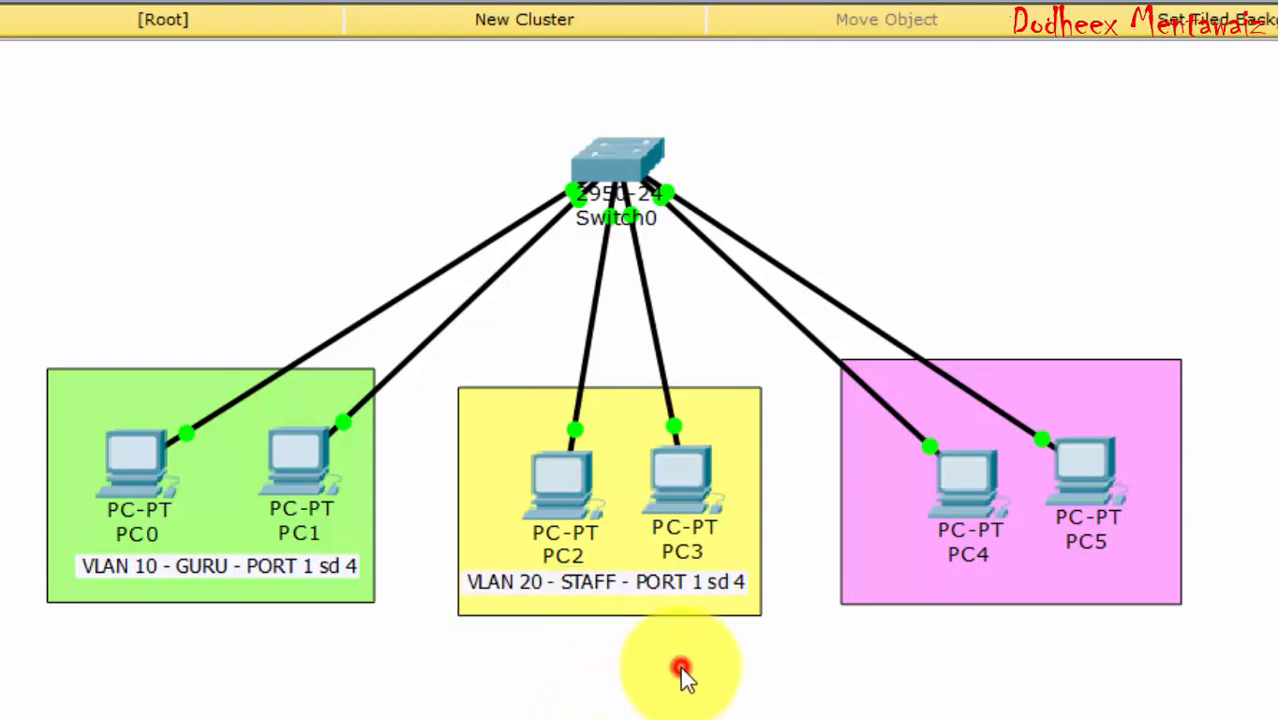
Step: Change the port range in the yellow area's note to "PORT 5 sd 8"
left_click(703, 585)
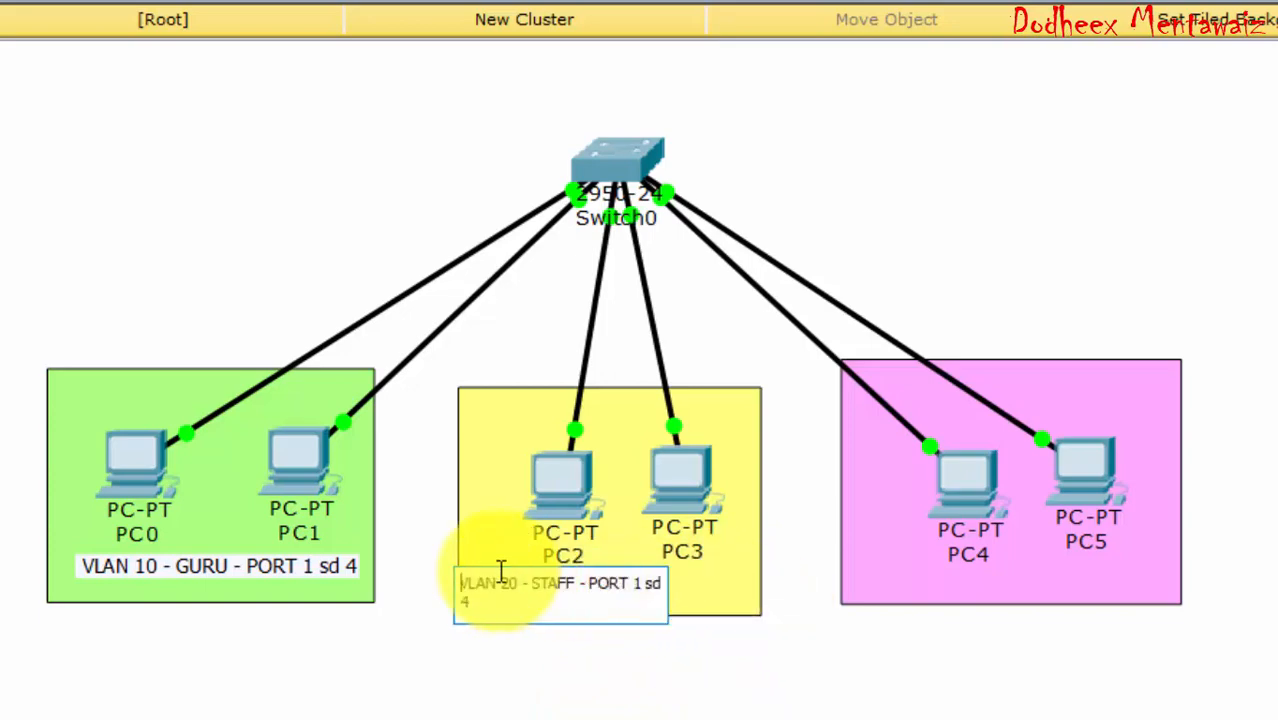
left_click(642, 583)
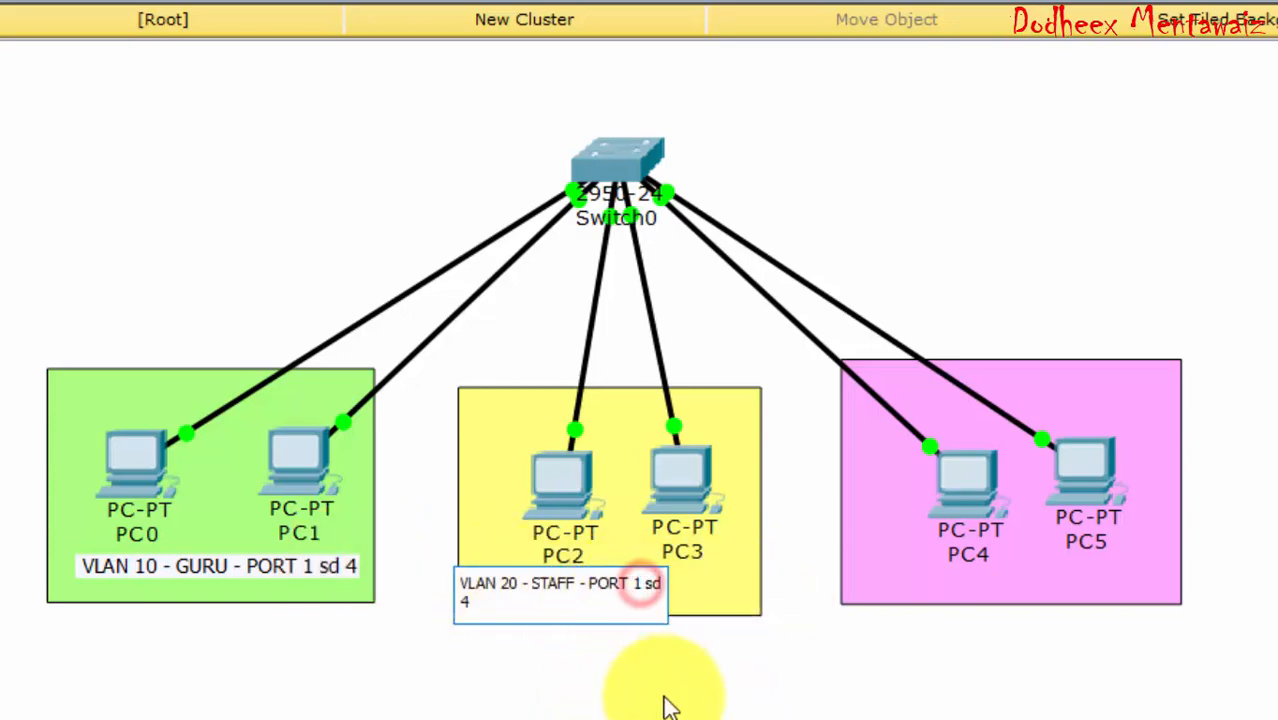
type("5")
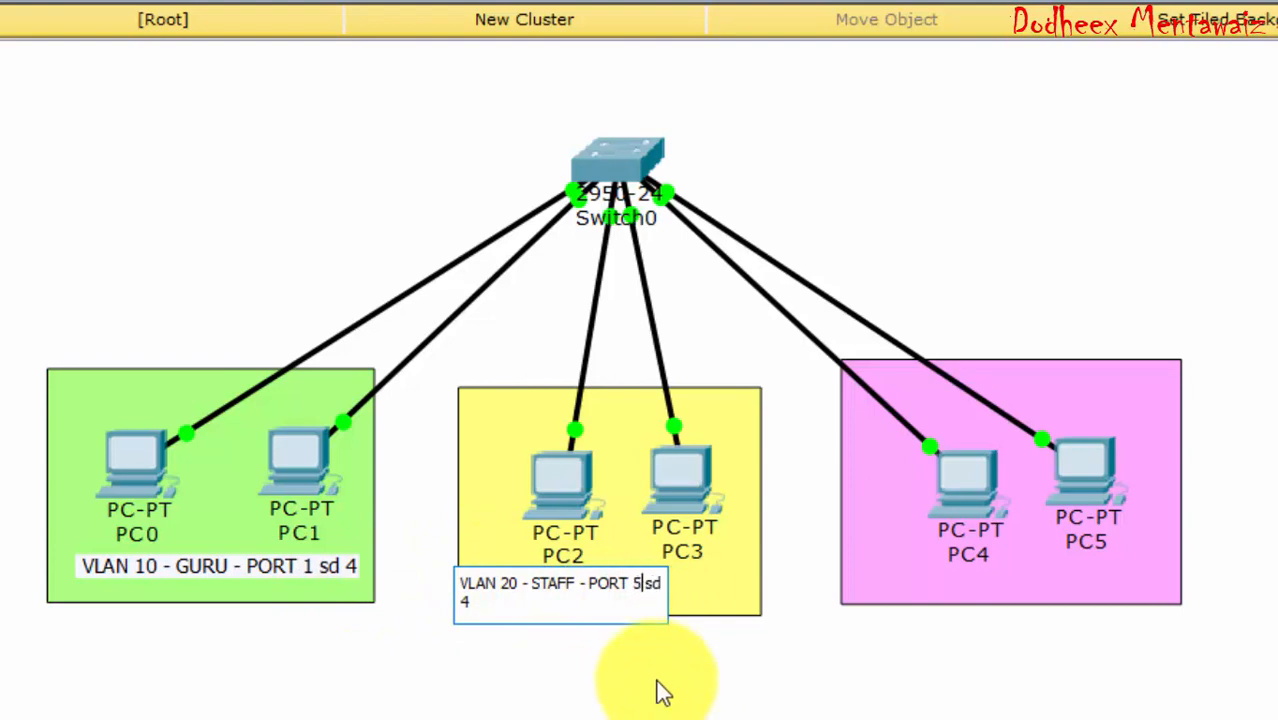
left_click(480, 610)
key("BackSpace")
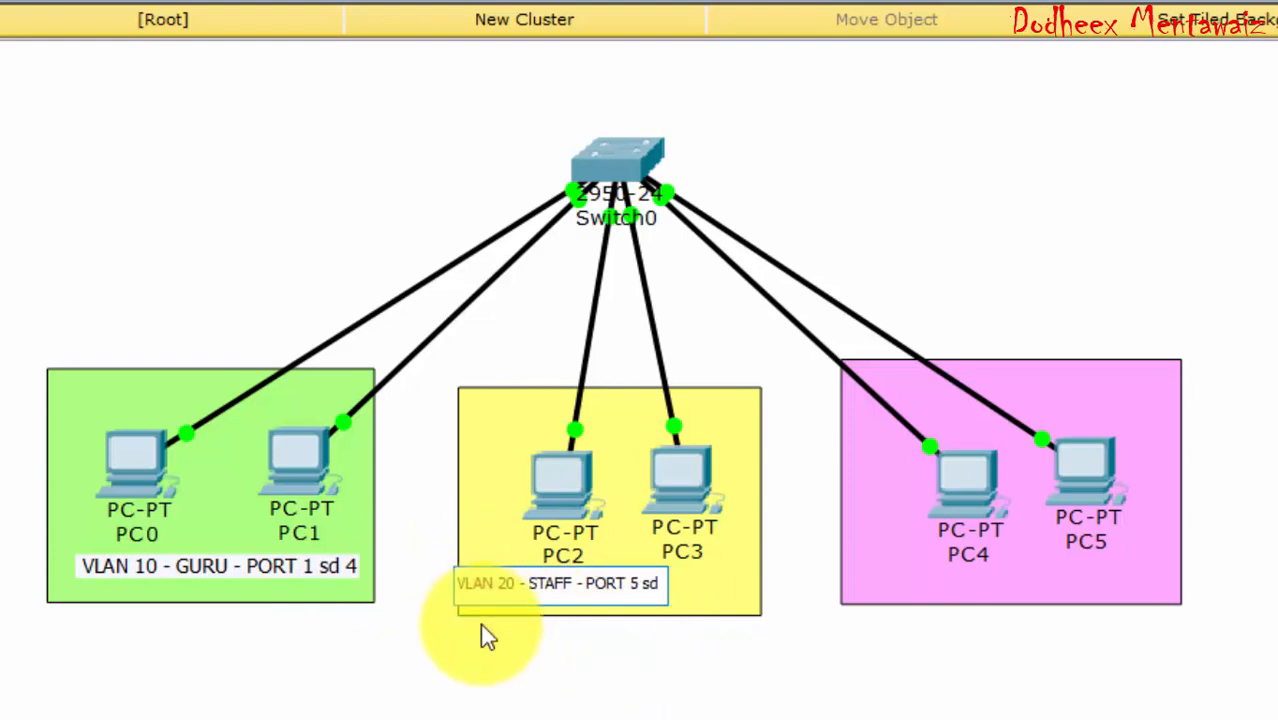
type("8")
left_click(580, 708)
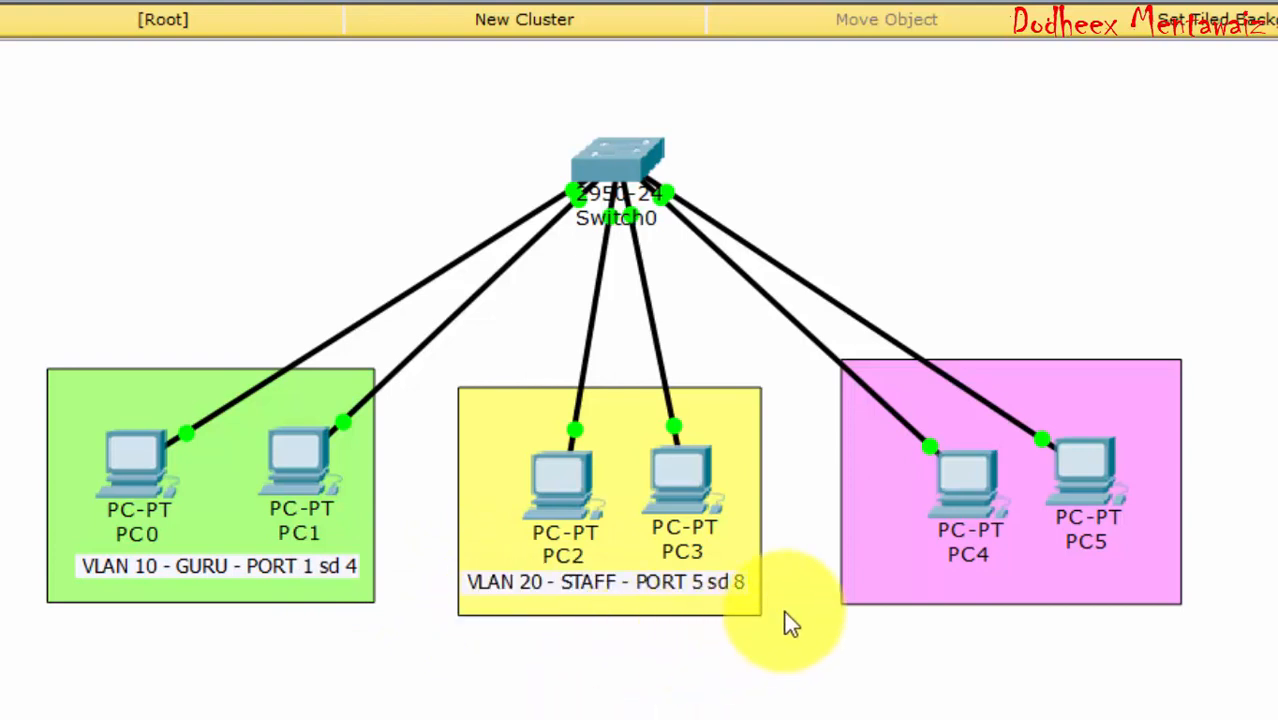
Step: Paste another copy of the VLAN 10 note into the pink area below PC4 and PC5, and change its VLAN number to 30
key("ctrl+v")
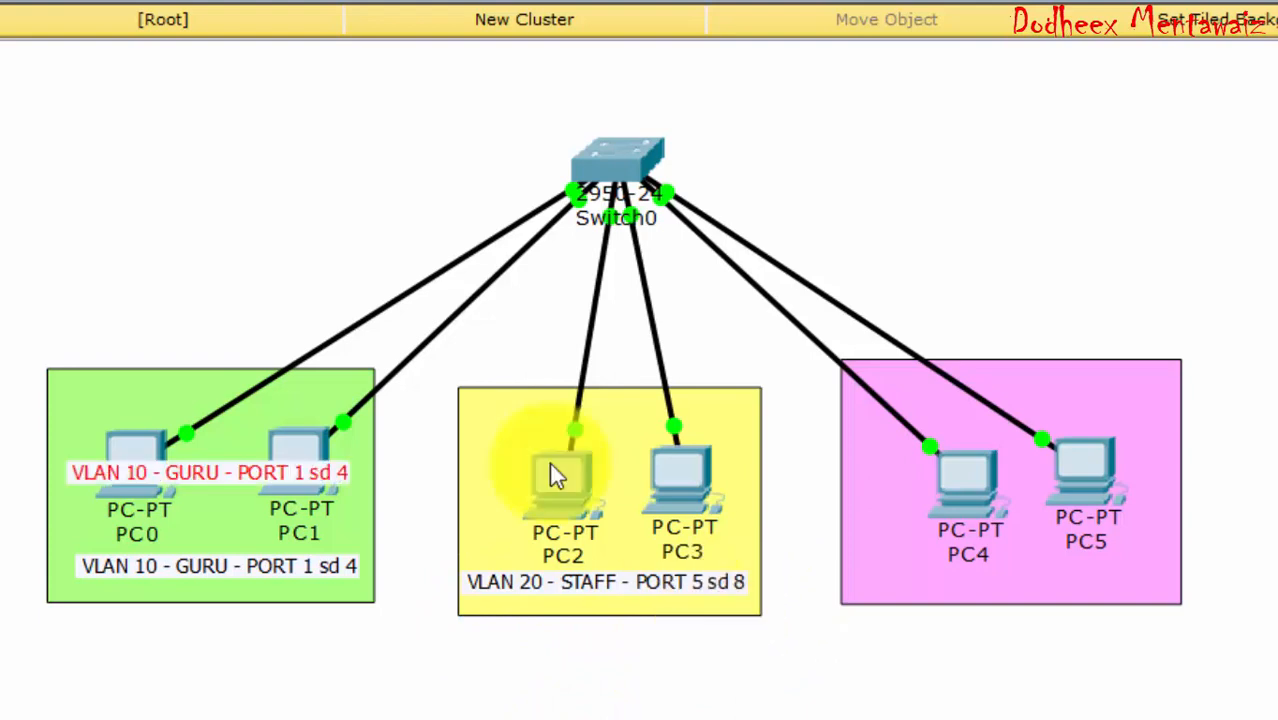
left_click_drag(234, 475, 1052, 597)
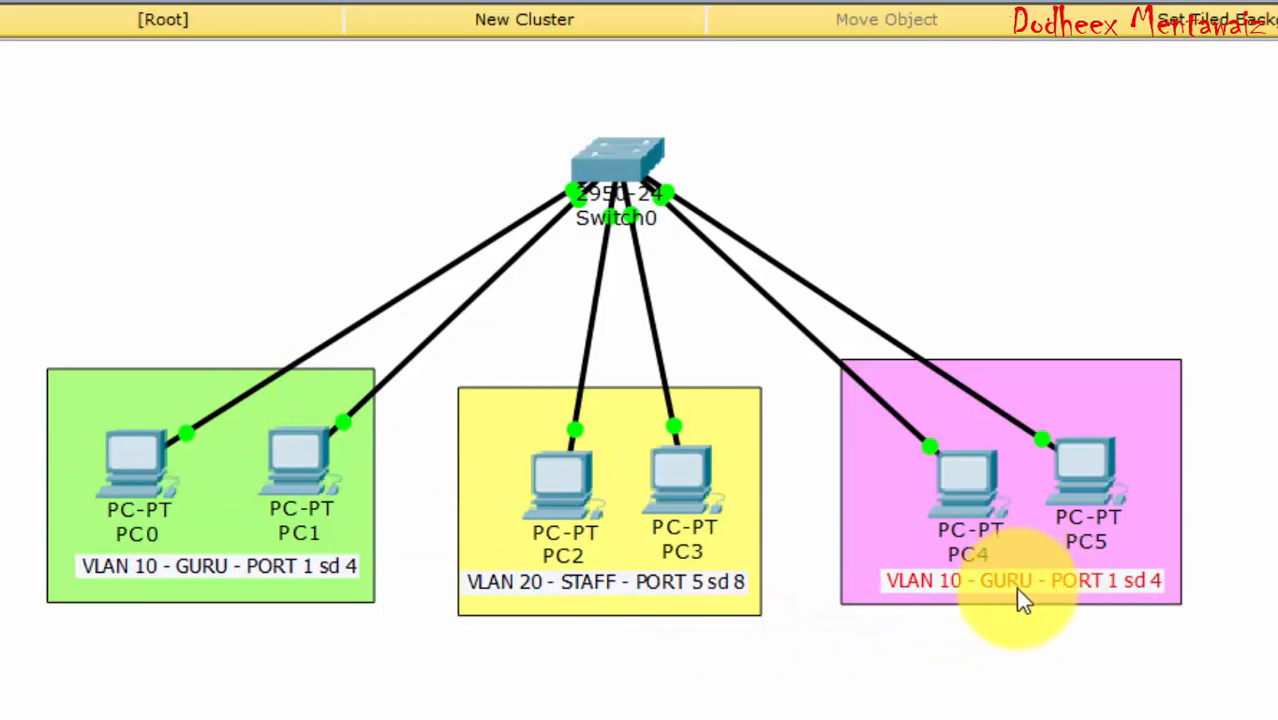
double_click(930, 588)
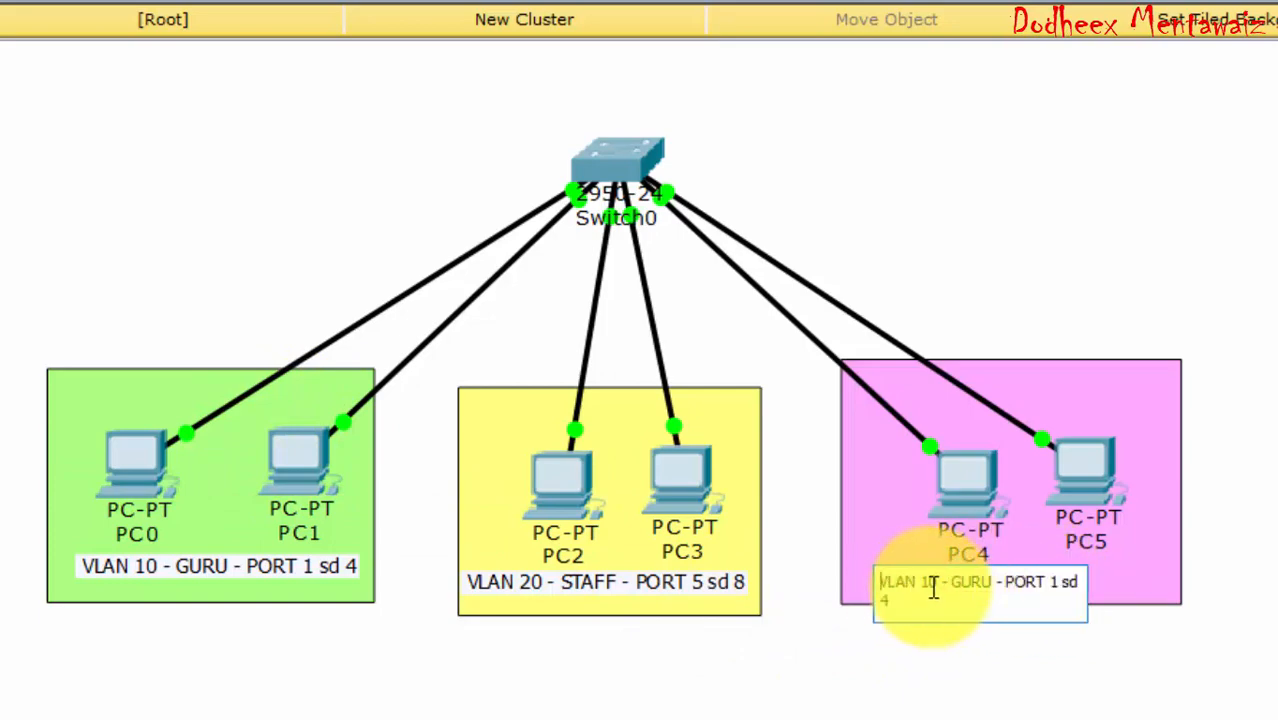
left_click(927, 582)
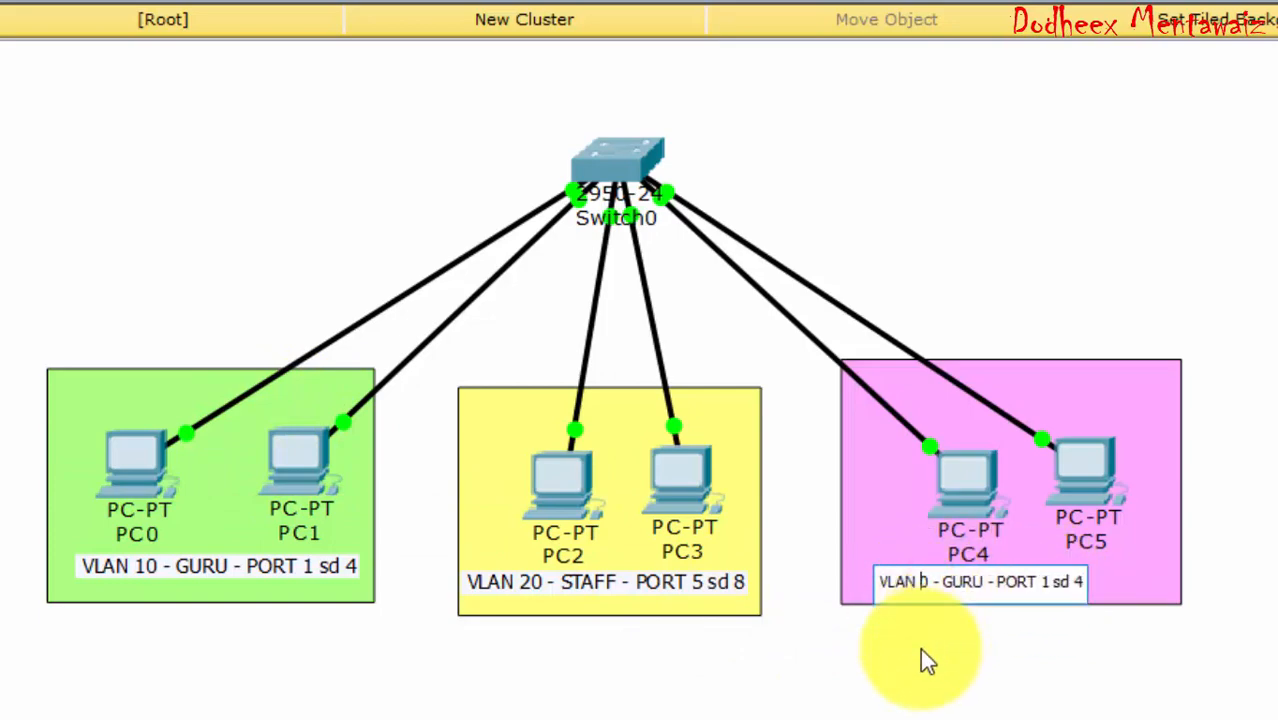
key("BackSpace")
type("3")
Step: Replace the name GURU with SISWA in the pink area's note
left_click(993, 583)
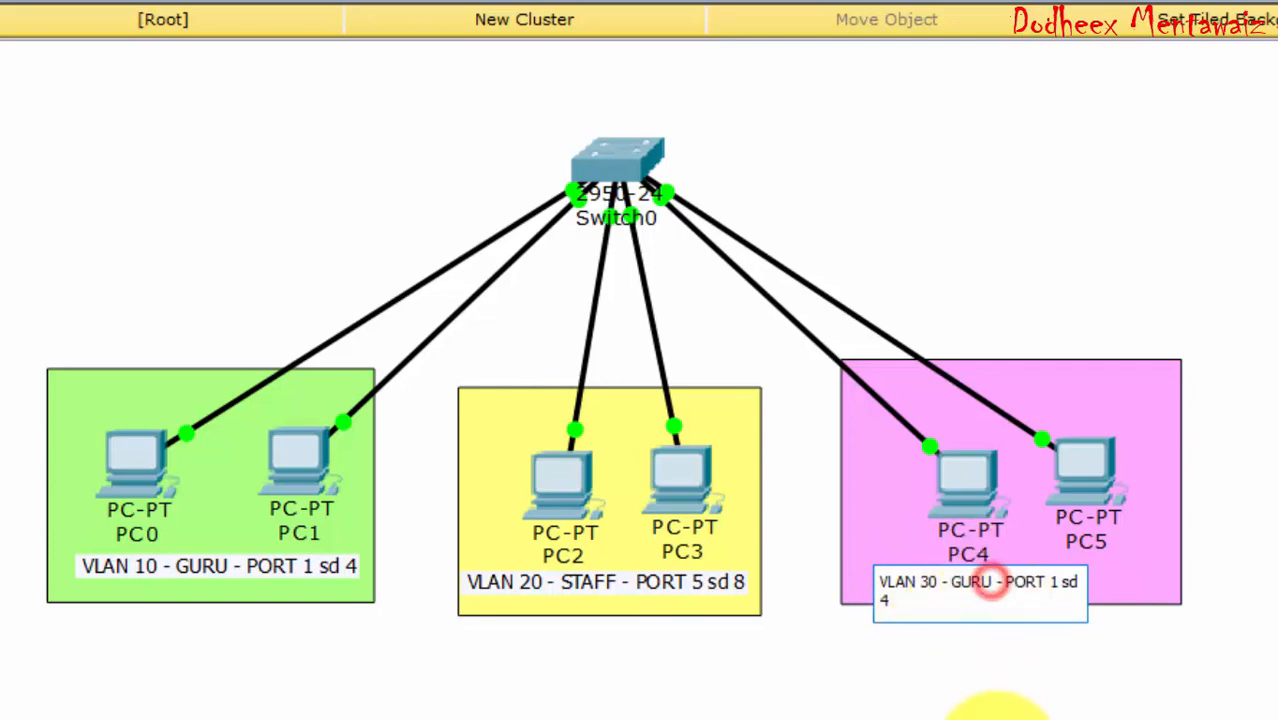
key("BackSpace")
key("BackSpace")
key("BackSpace")
key("BackSpace")
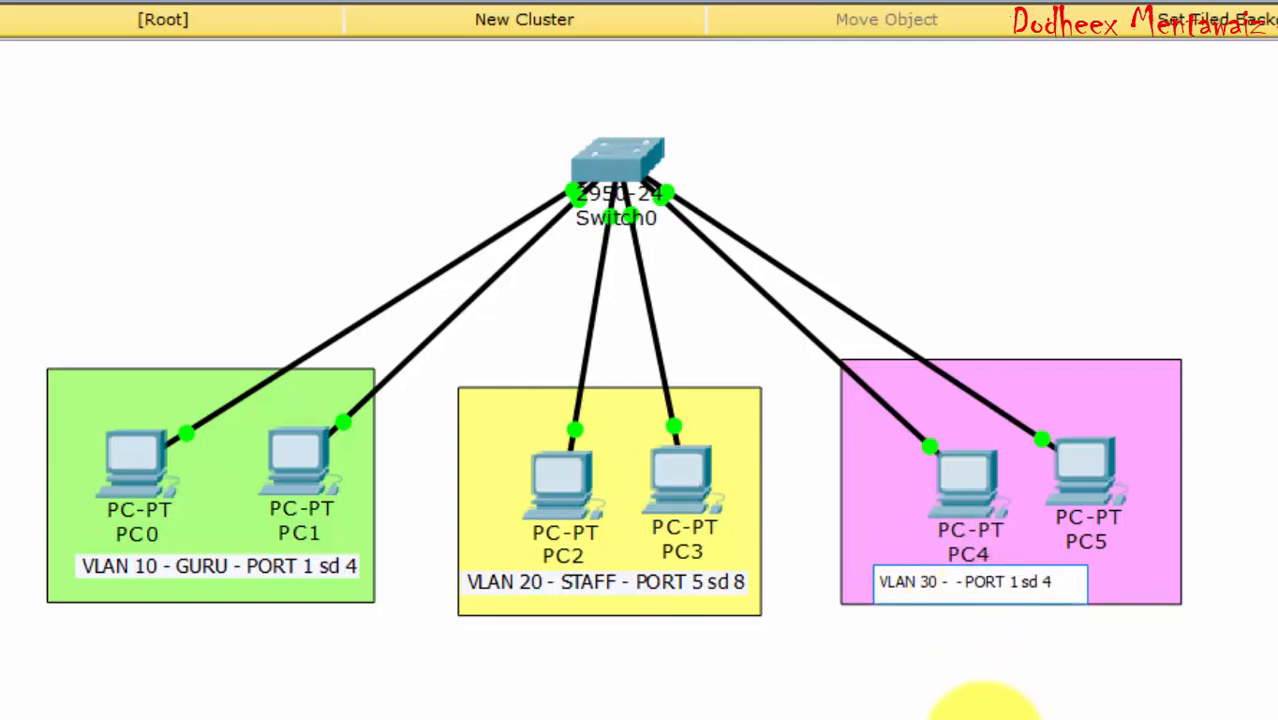
type("SISWA")
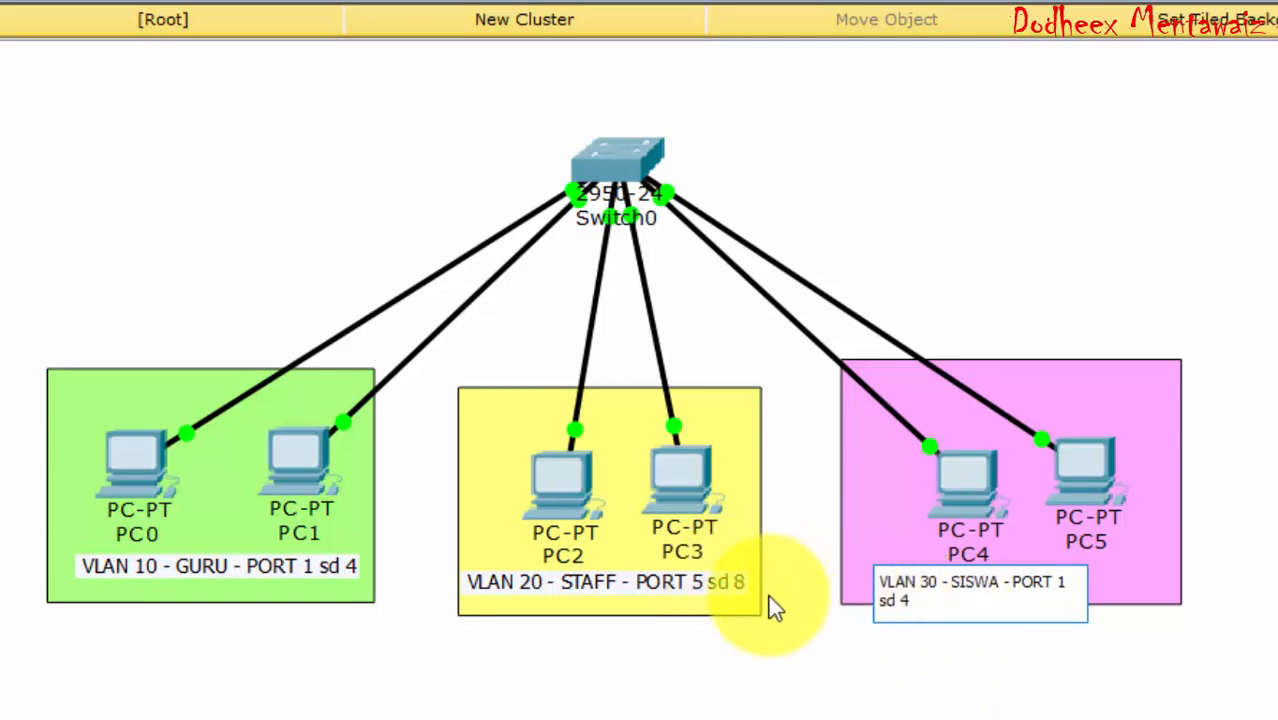
Step: Change the port range in the pink area's note to "PORT 9 sd 12"
left_click(1065, 582)
key("BackSpace")
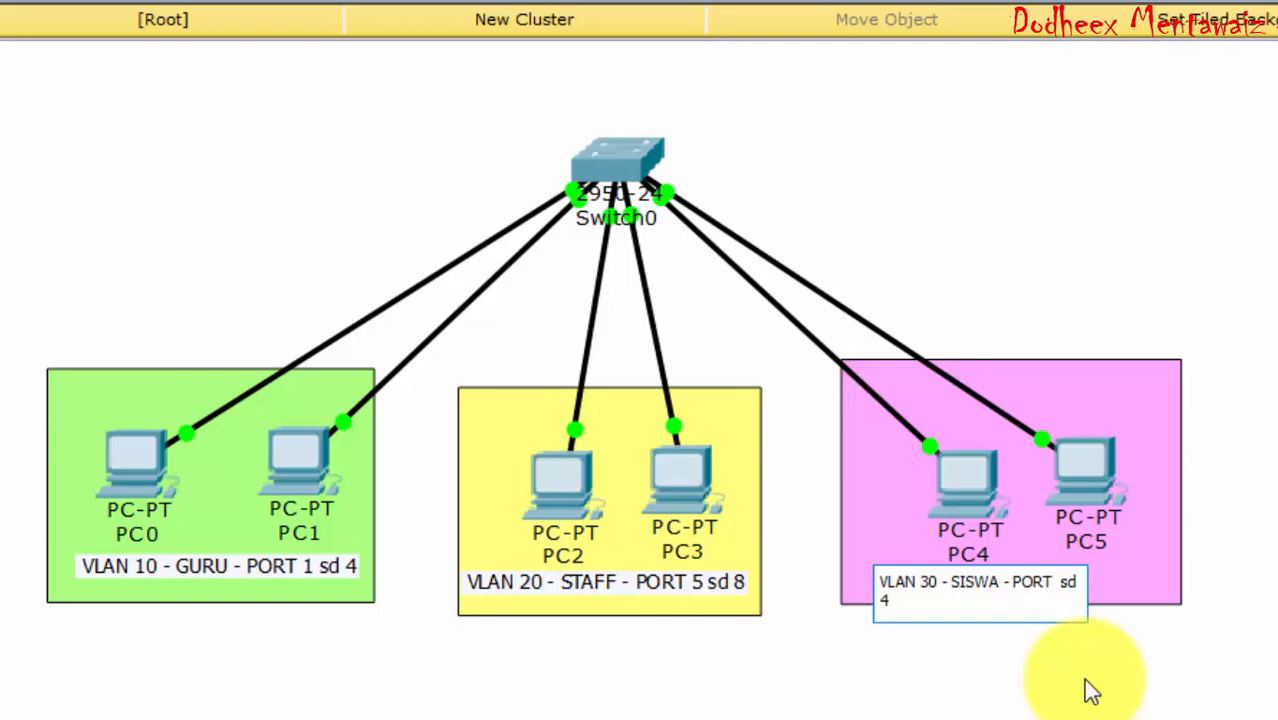
type("9")
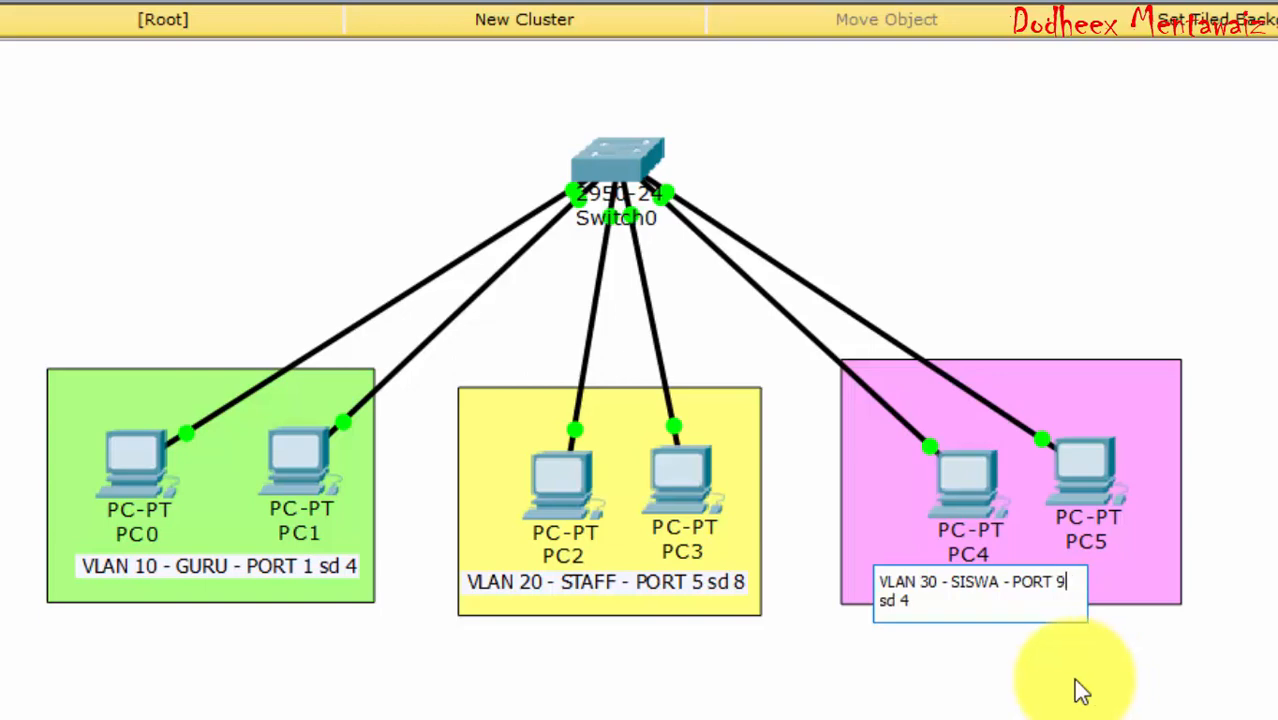
left_click(918, 608)
key("BackSpace")
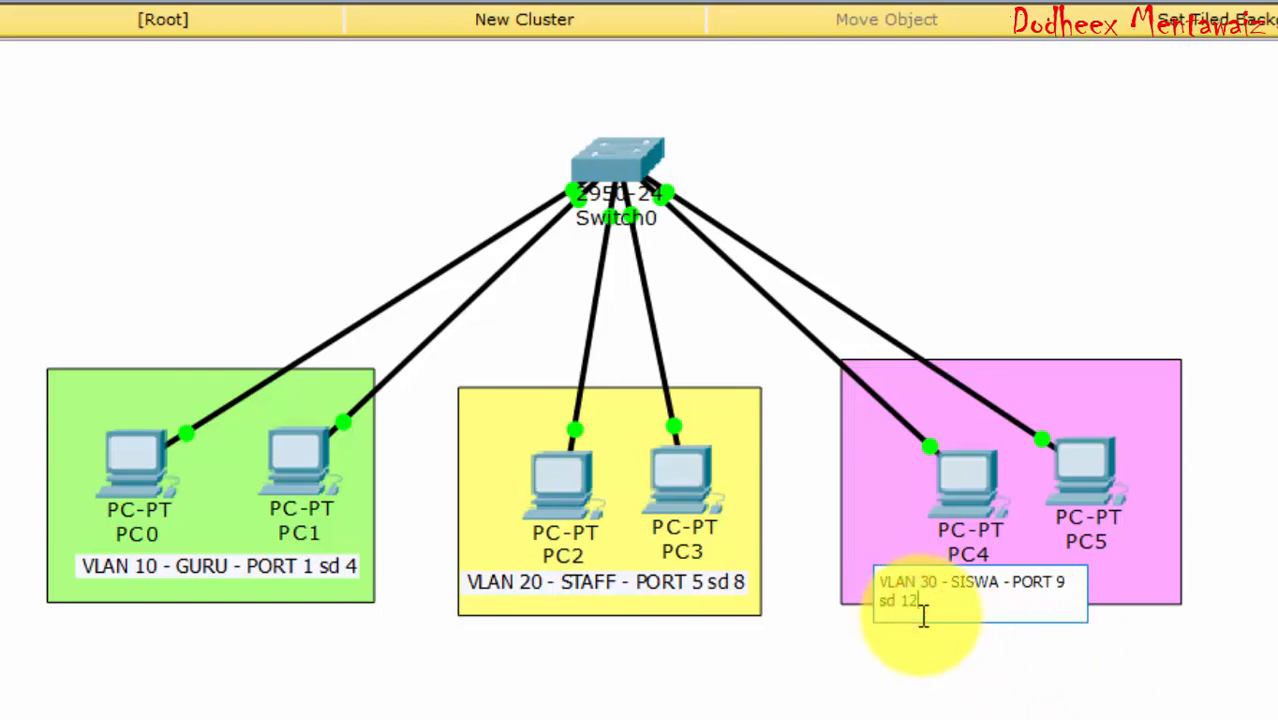
left_click(1270, 622)
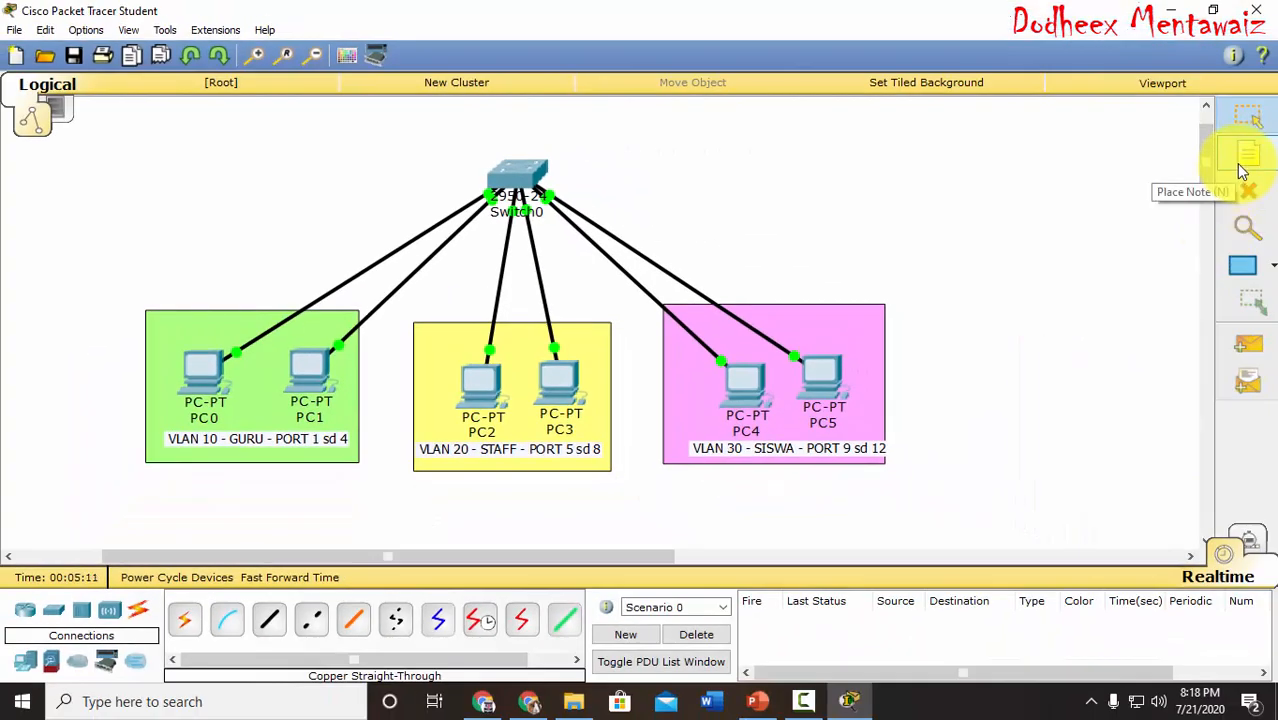
Step: Place a note reading "IP CLASS C 192.168.1.0/24" and position it just below the yellow VLAN 20 area
left_click(1240, 168)
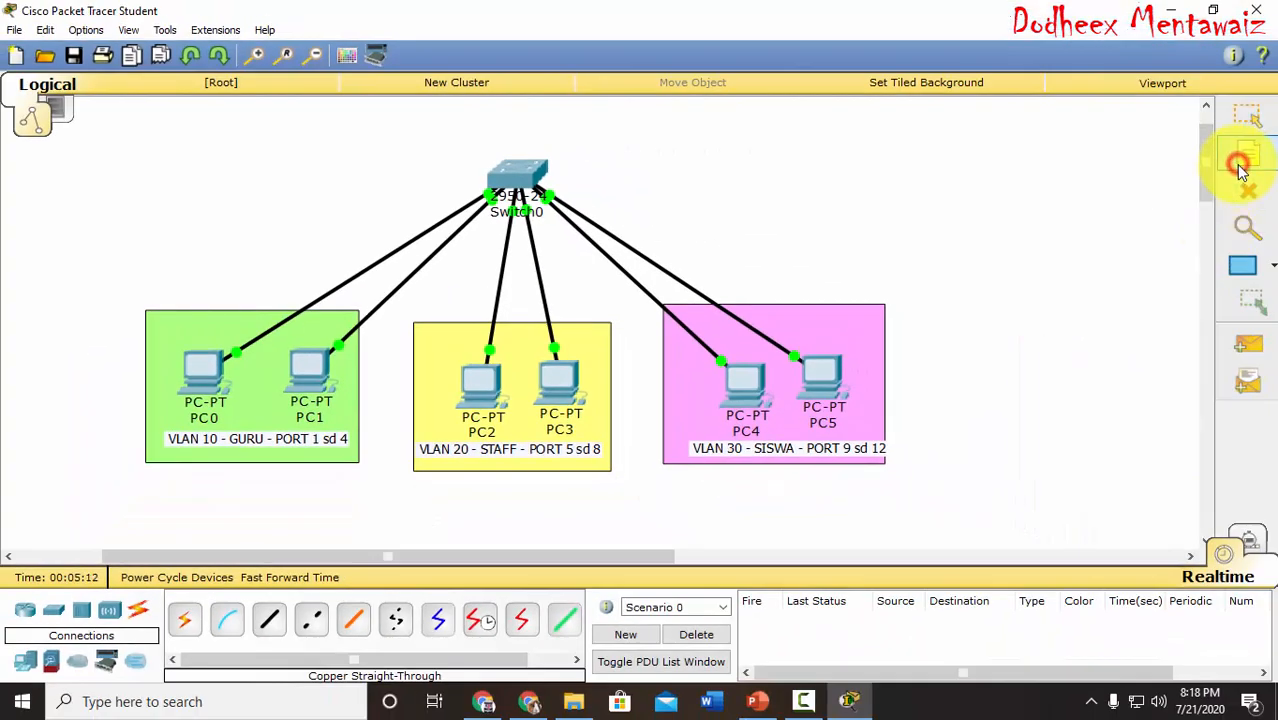
left_click(383, 483)
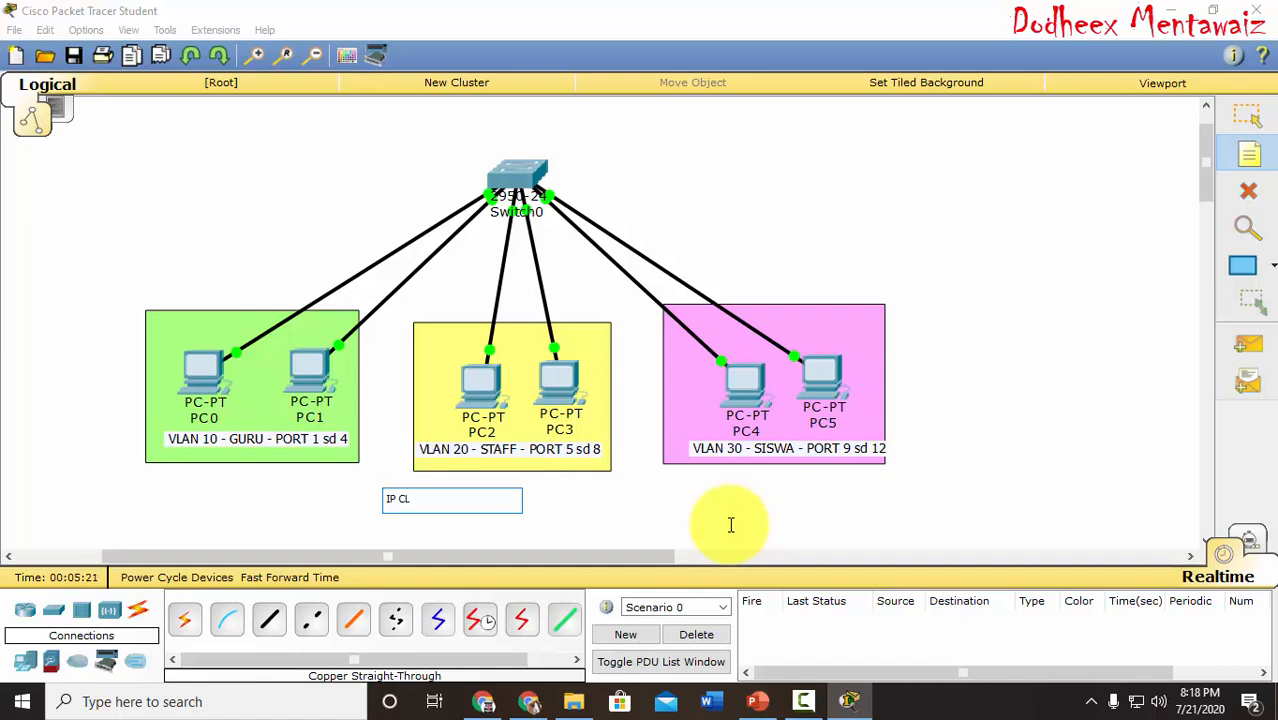
type("IP CLASS C 192")
type(".168.1.0/24")
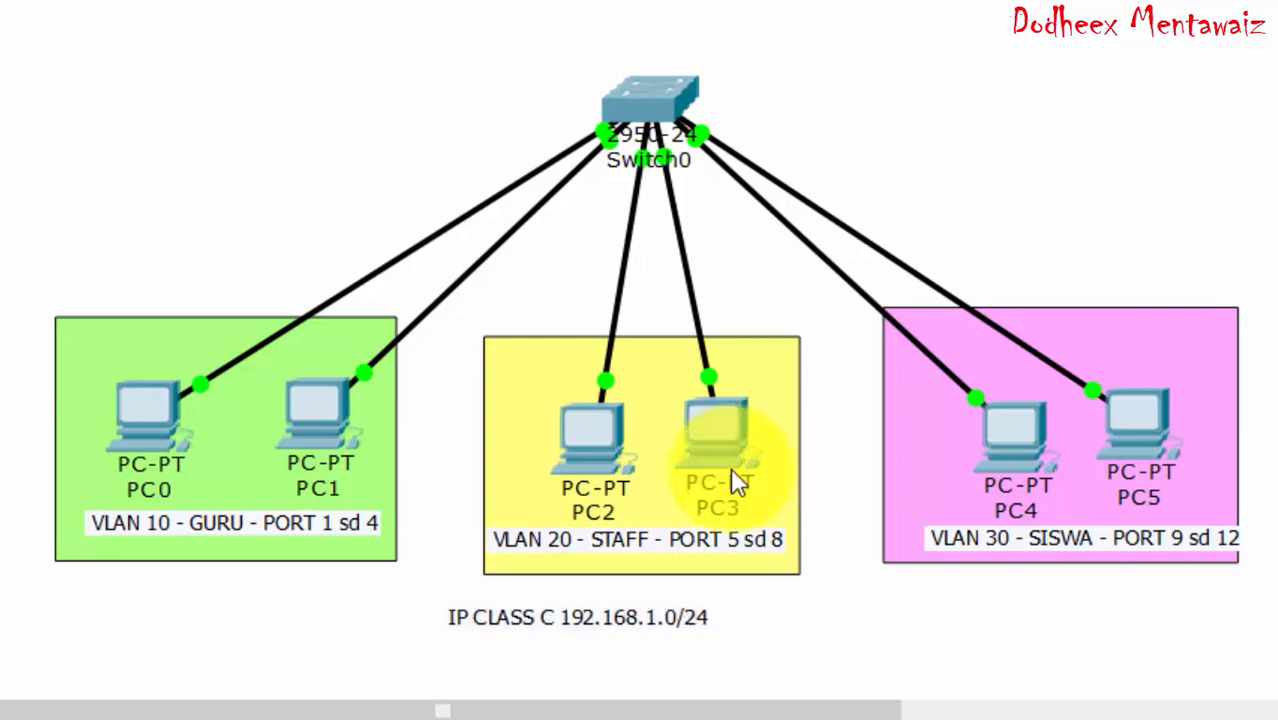
left_click(596, 605)
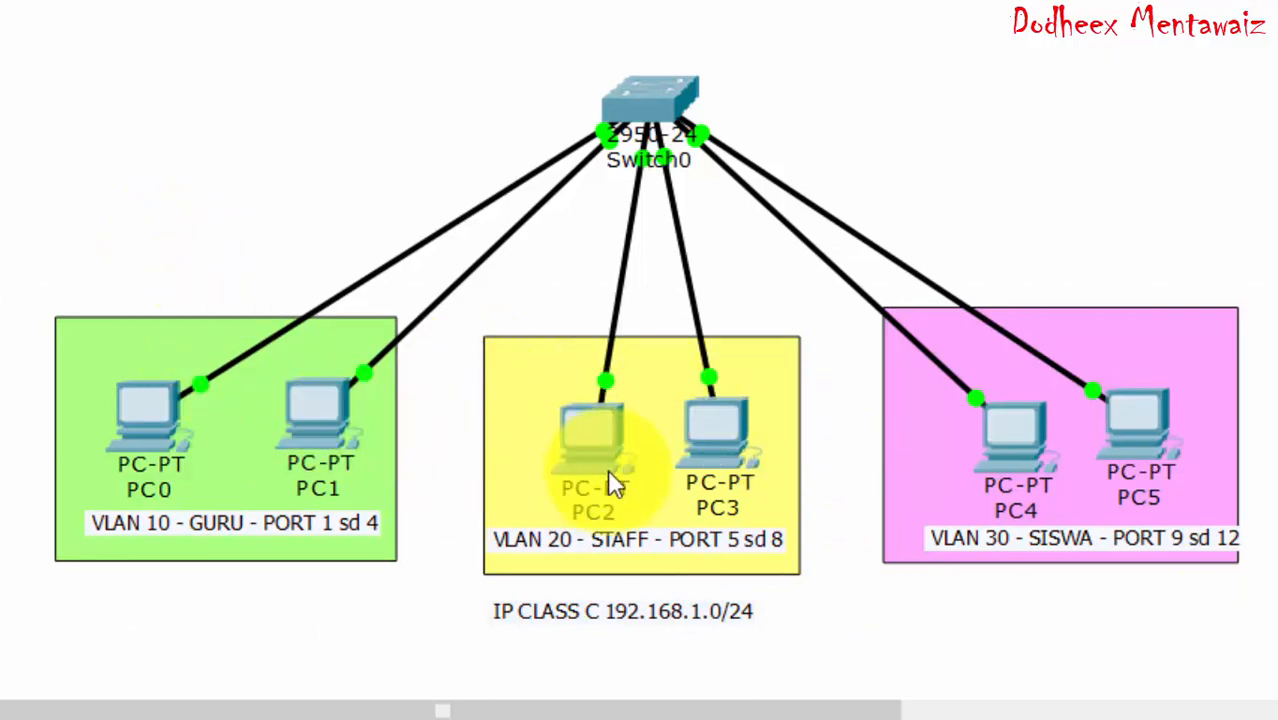
left_click_drag(40, 243, 387, 571)
left_click_drag(660, 677, 705, 462)
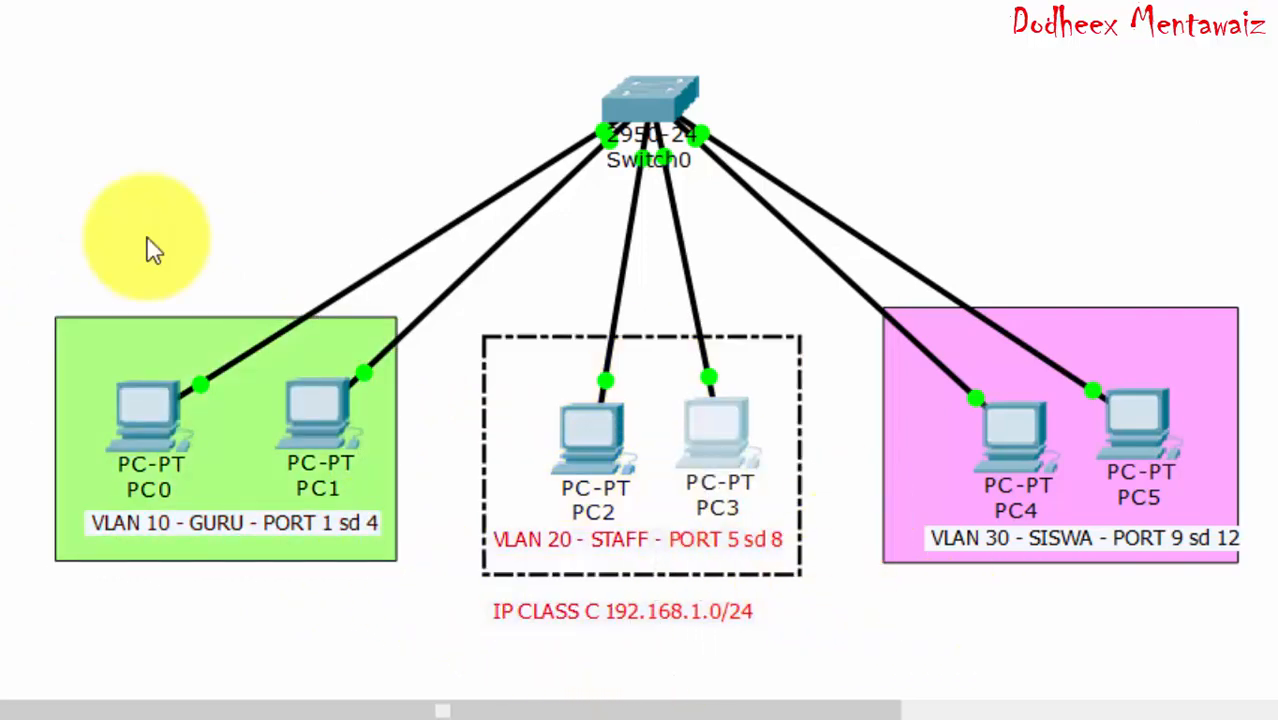
left_click(185, 250)
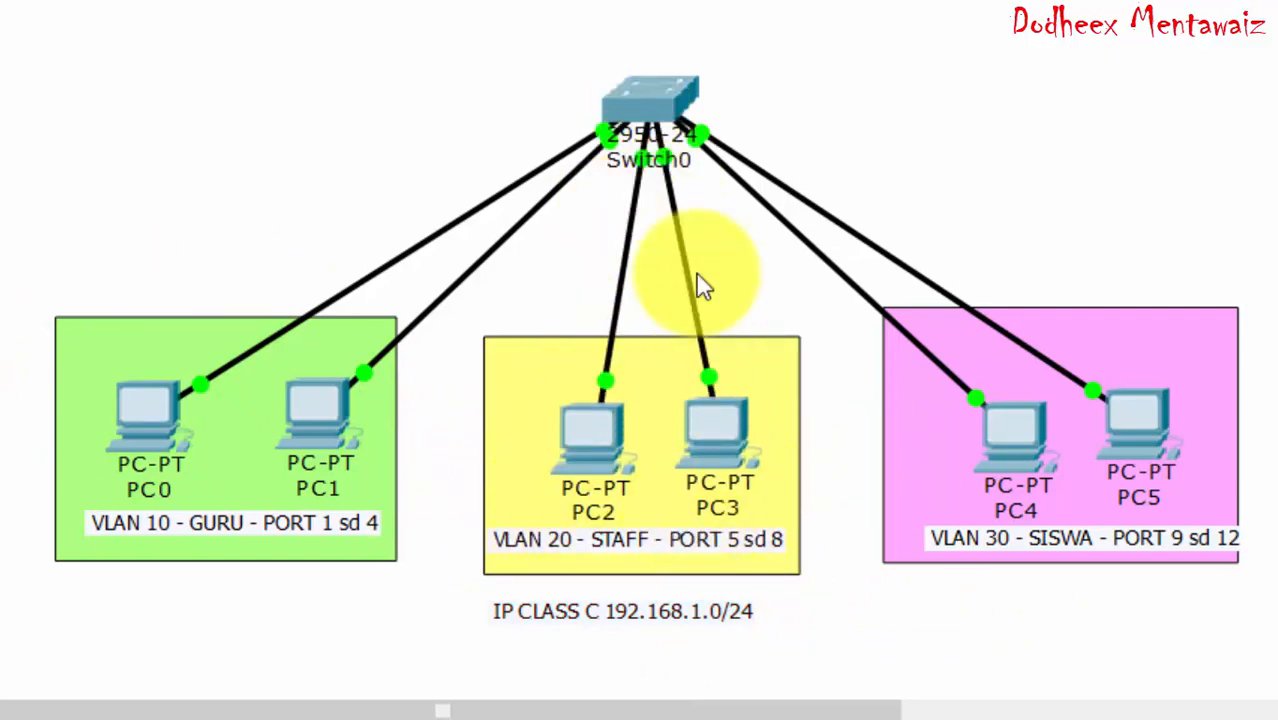
left_click(877, 625)
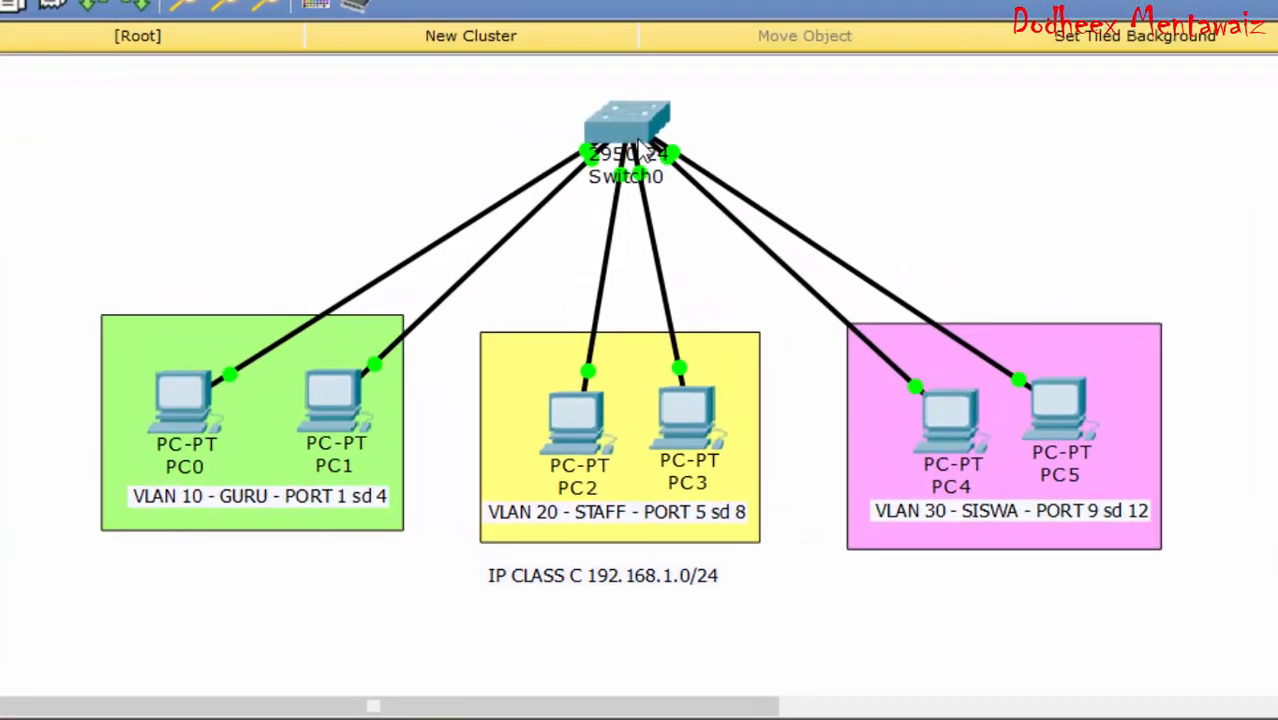
Step: Open Switch0's command line interface and bring up its user prompt
left_click(637, 135)
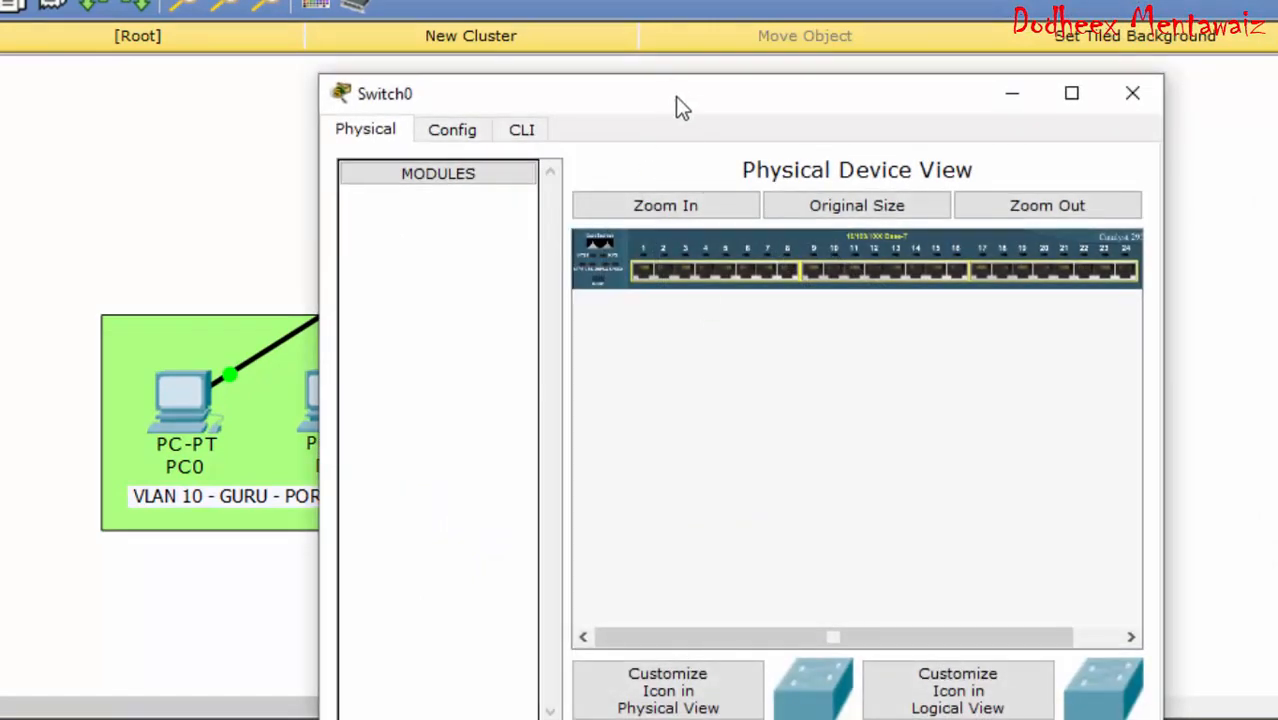
left_click_drag(675, 96, 601, 82)
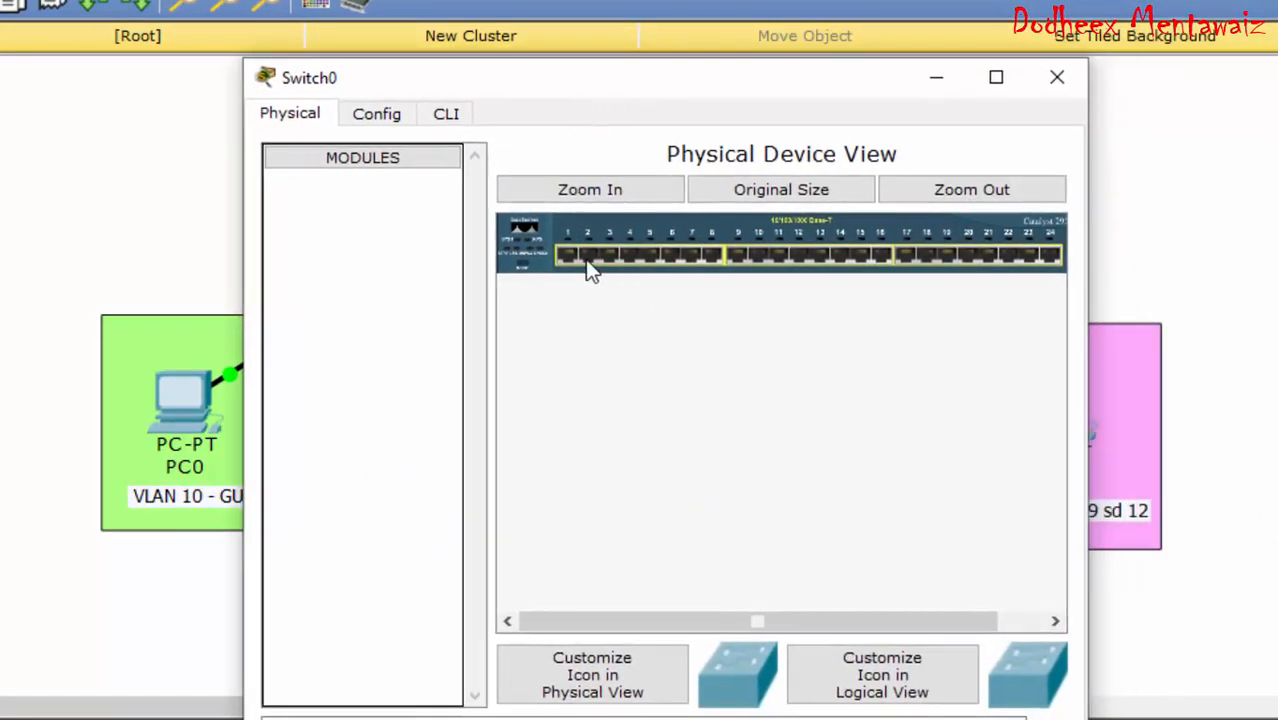
left_click(378, 115)
left_click(449, 122)
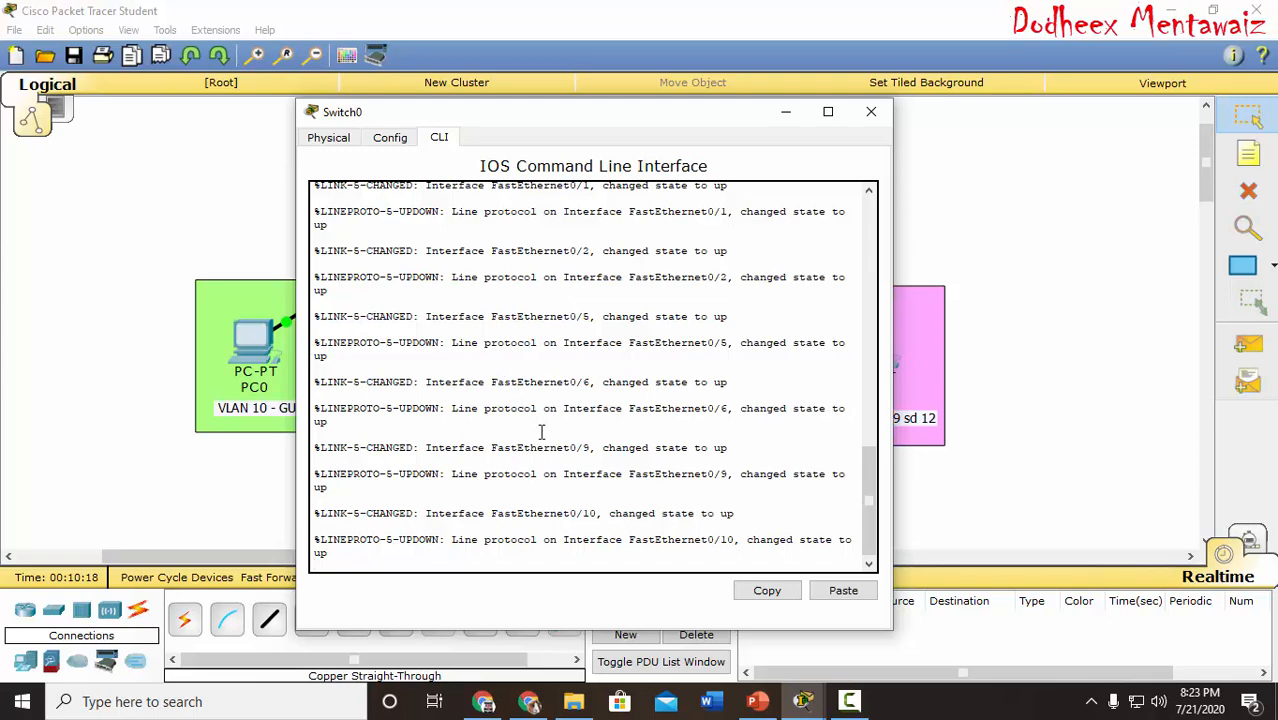
key("Return")
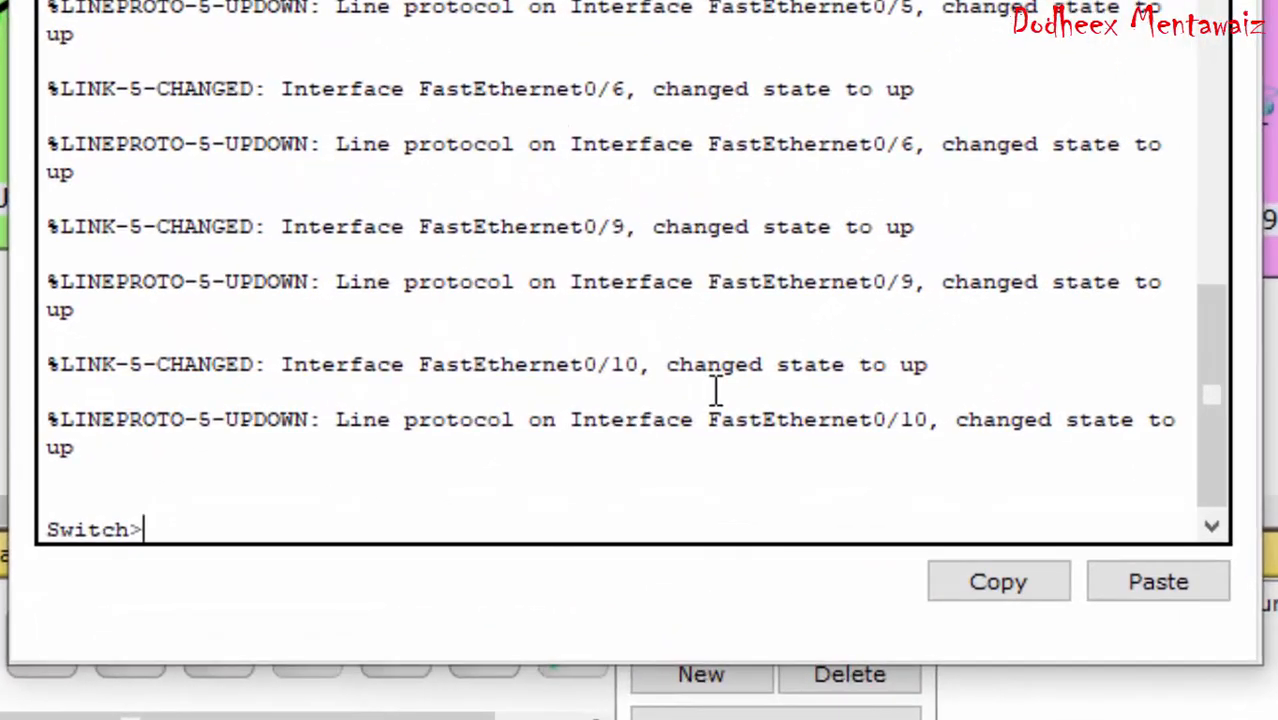
Step: Enter privileged mode on Switch0 with "en", shorten the command window, and enter global configuration mode with "conf t"
type("EN")
key("BackSpace")
key("BackSpace")
type("en")
key("Return")
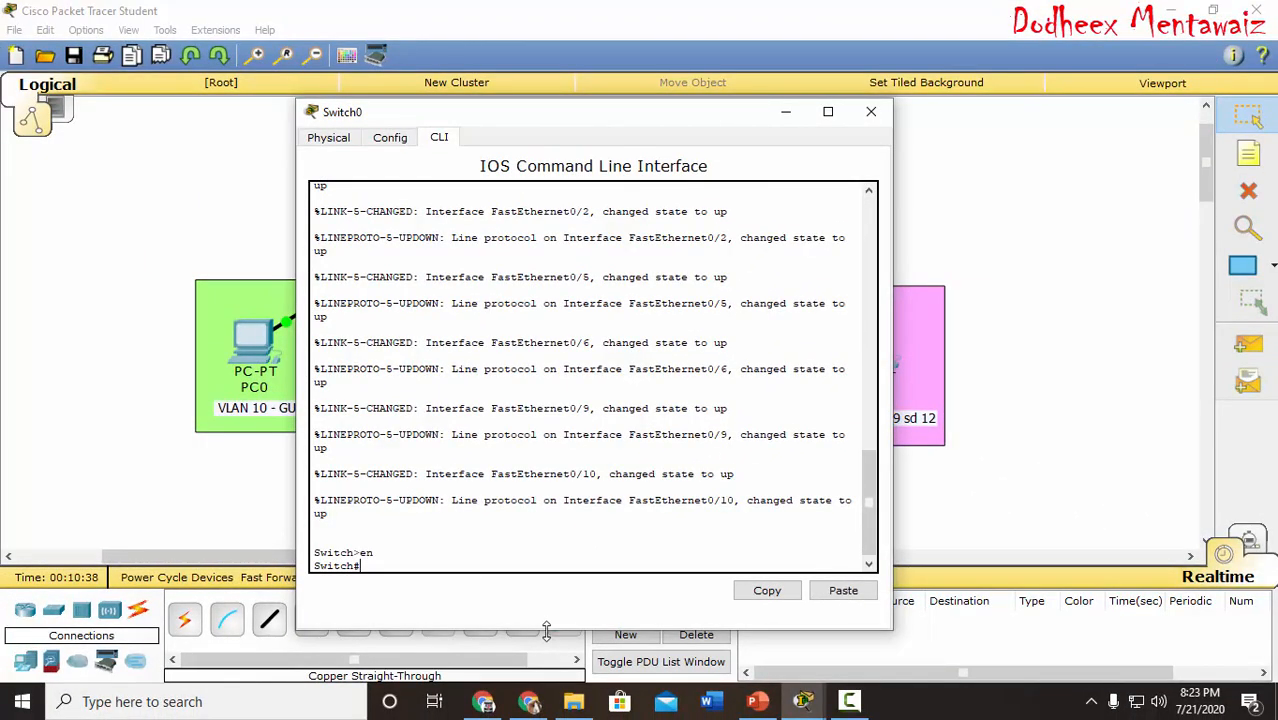
left_click_drag(548, 629, 586, 460)
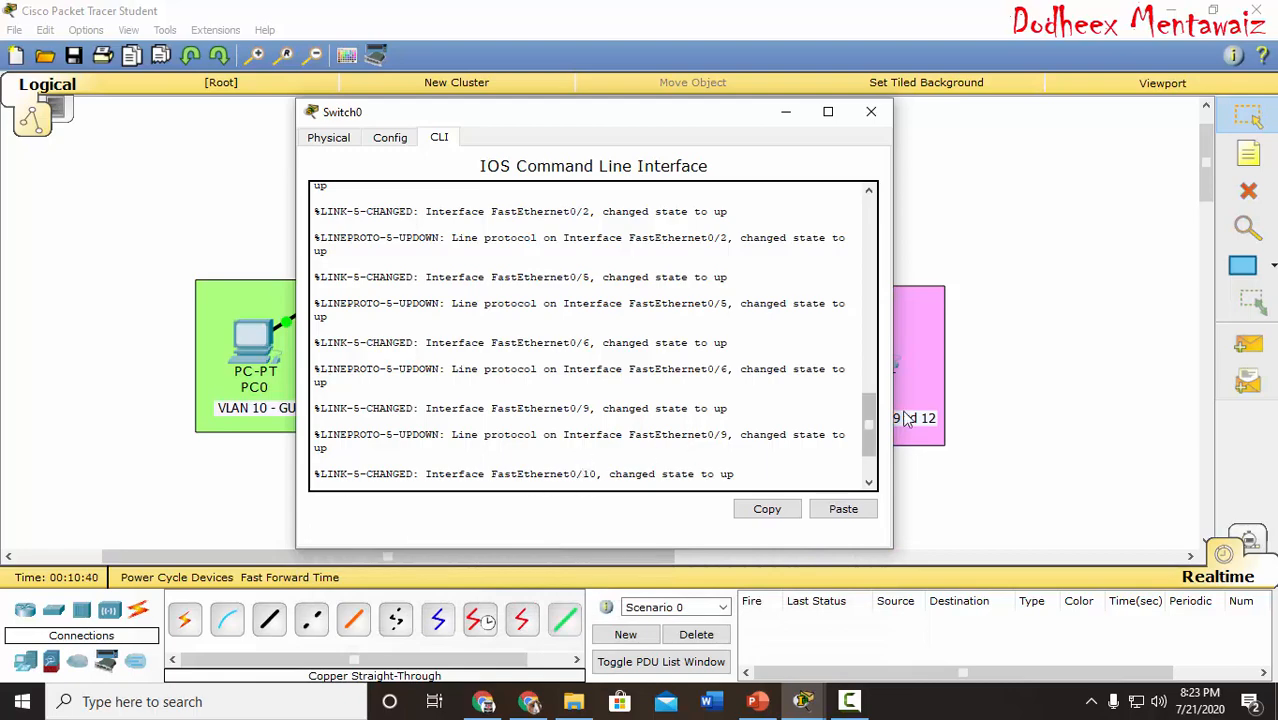
scroll(680, 468, "down", 2)
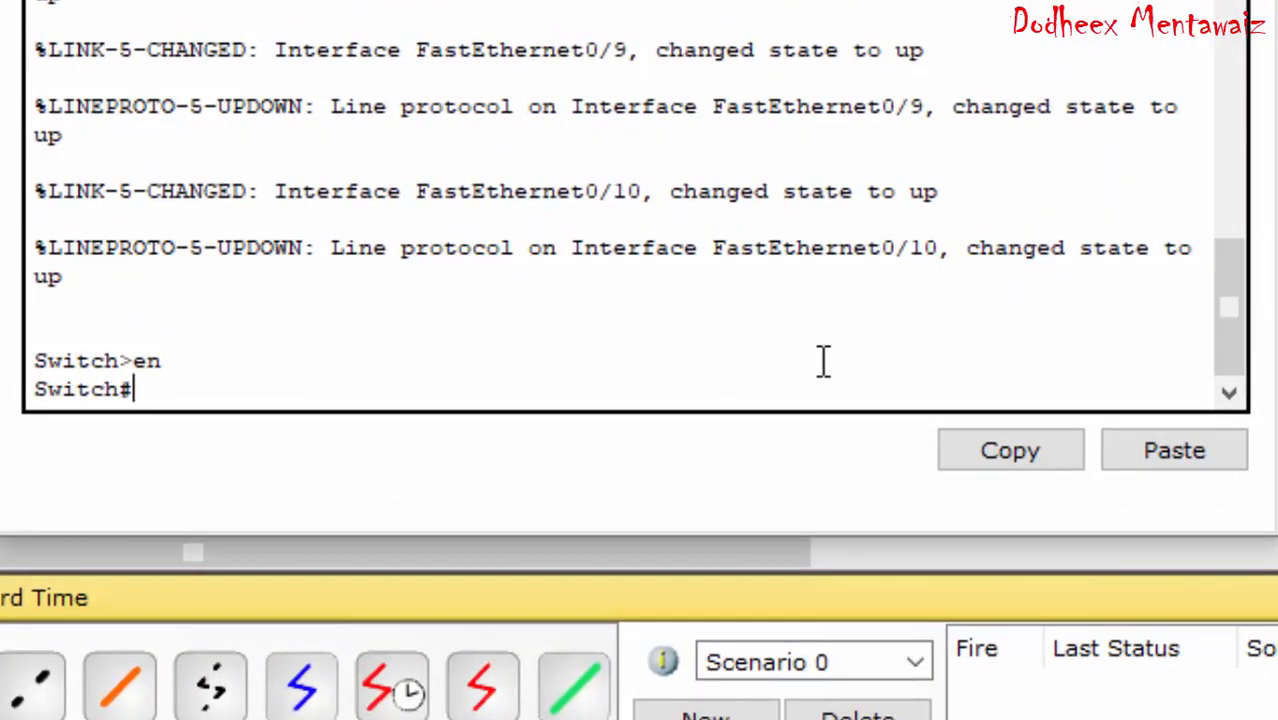
type("conf t")
key("Return")
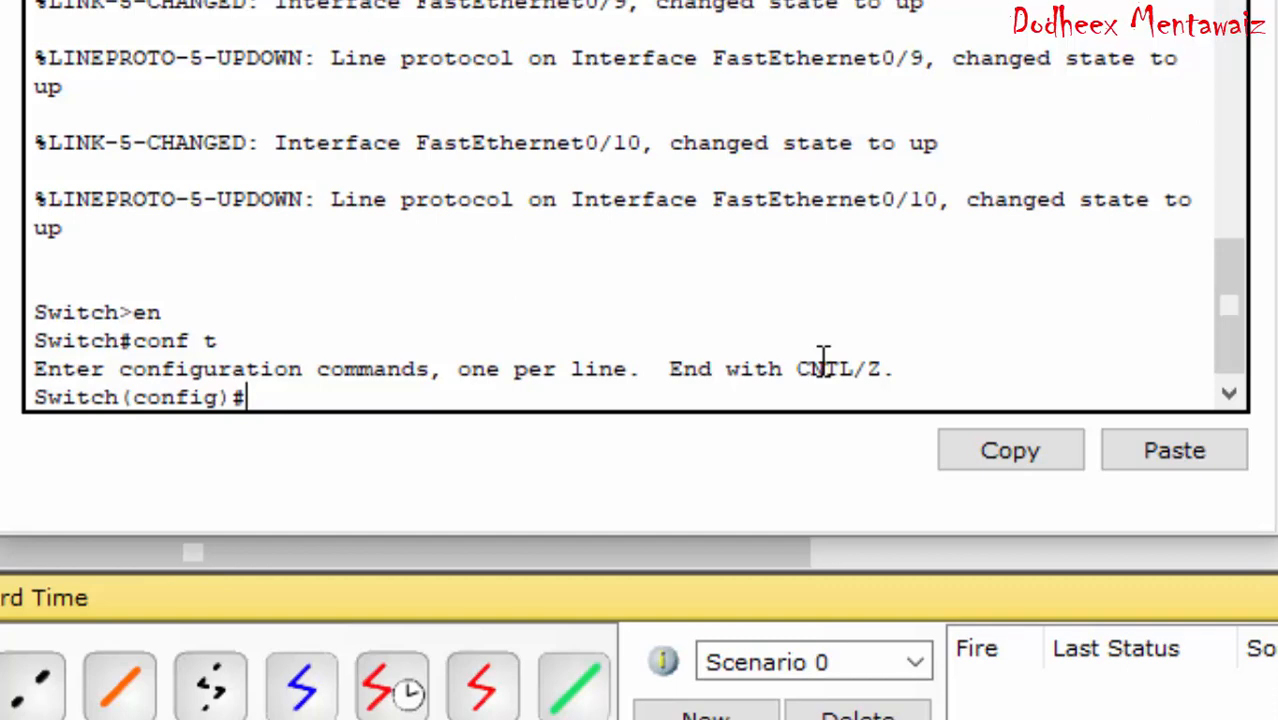
Step: Create VLAN 10 on the switch, name it guru, and return to global configuration mode
type("vlan 10")
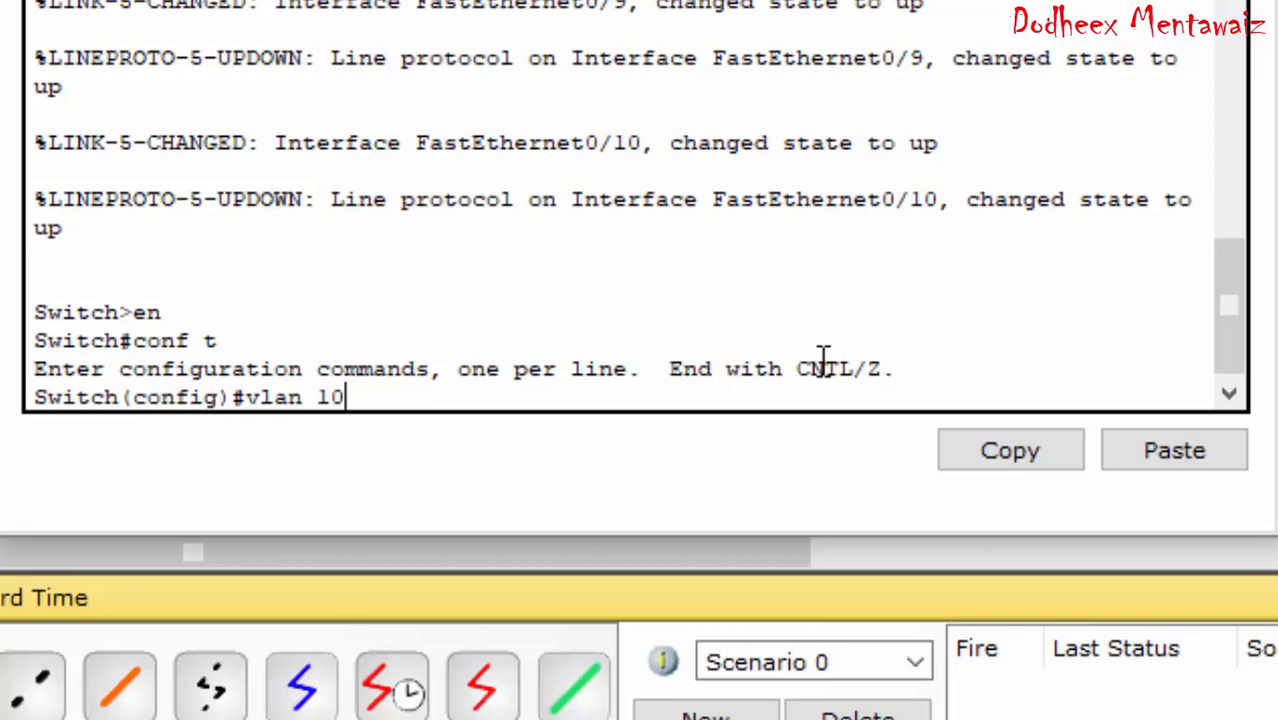
key("Return")
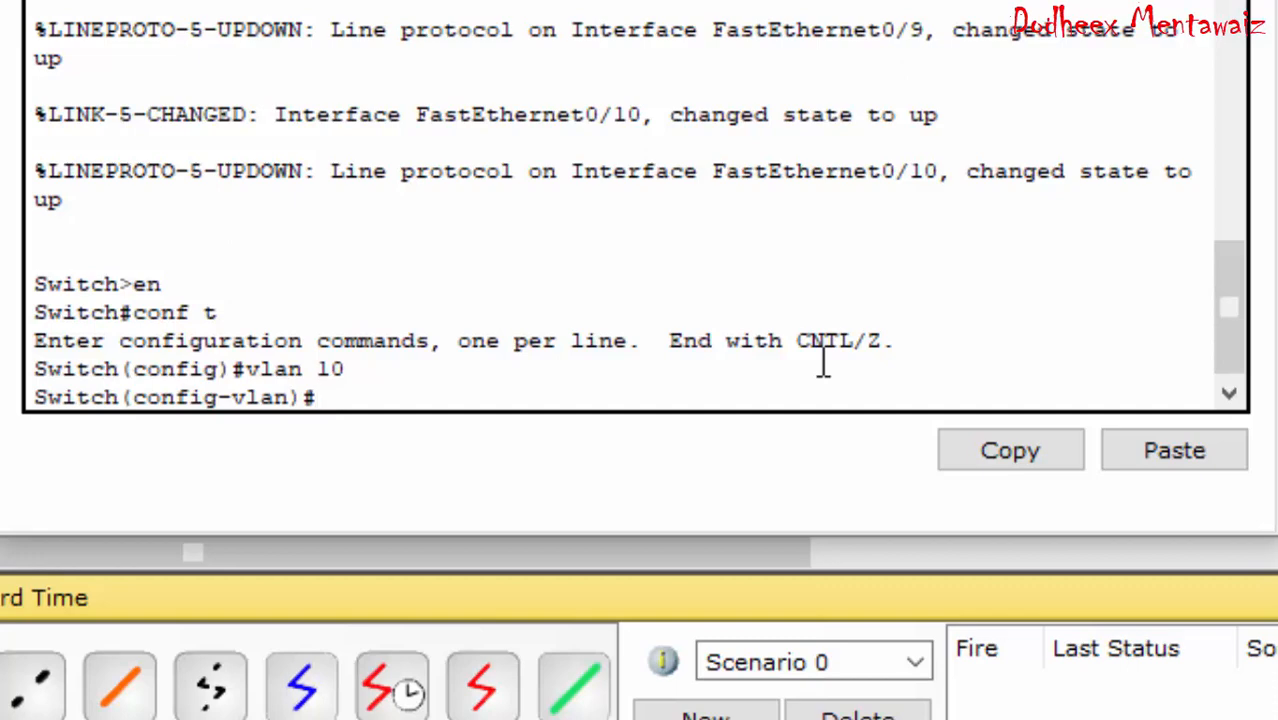
type("name guru")
key("Return")
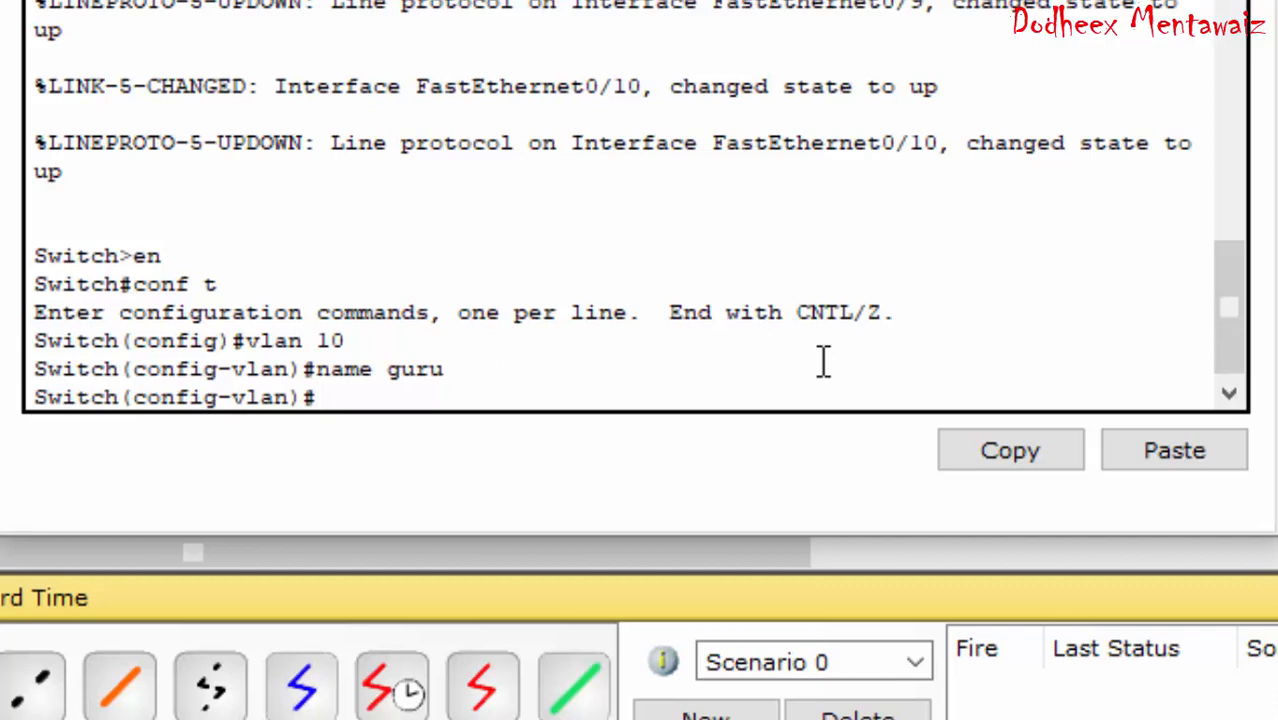
type("ex")
key("Return")
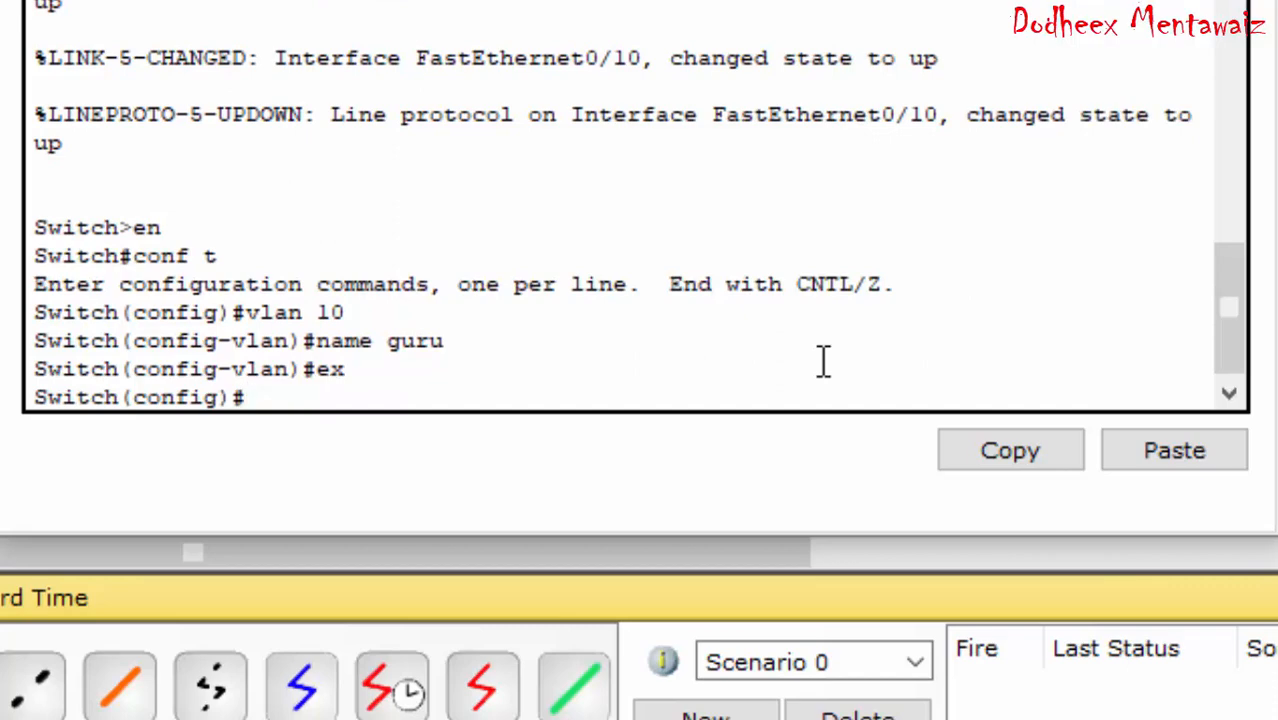
Step: Create VLAN 20 on the switch, name it staff, and return to global configuration mode
type("vlan 20")
key("Return")
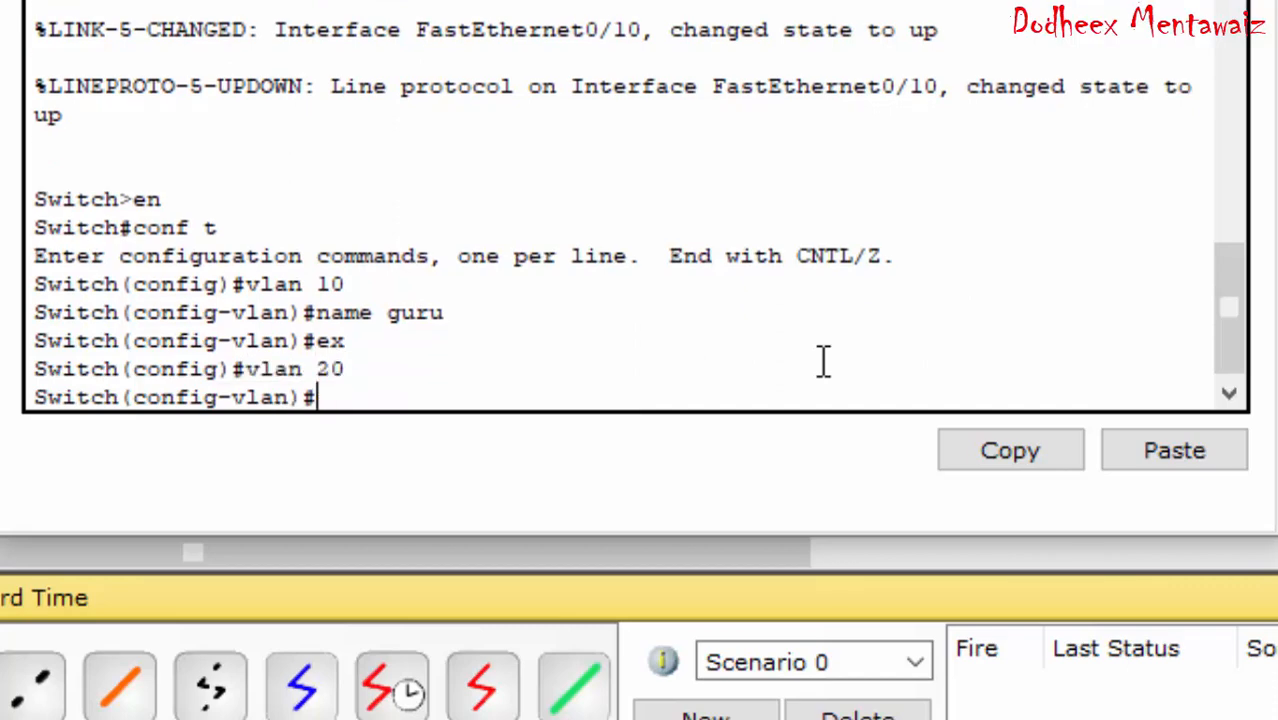
type("name sta")
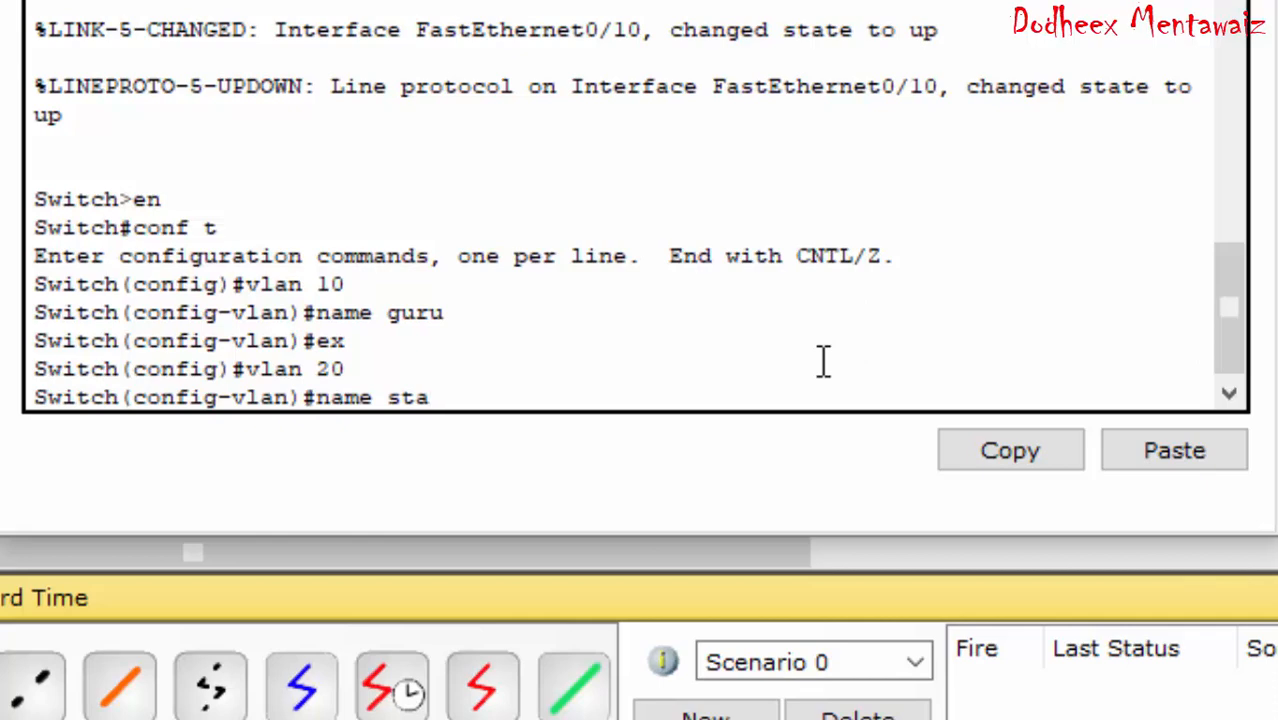
type("ff")
key("Return")
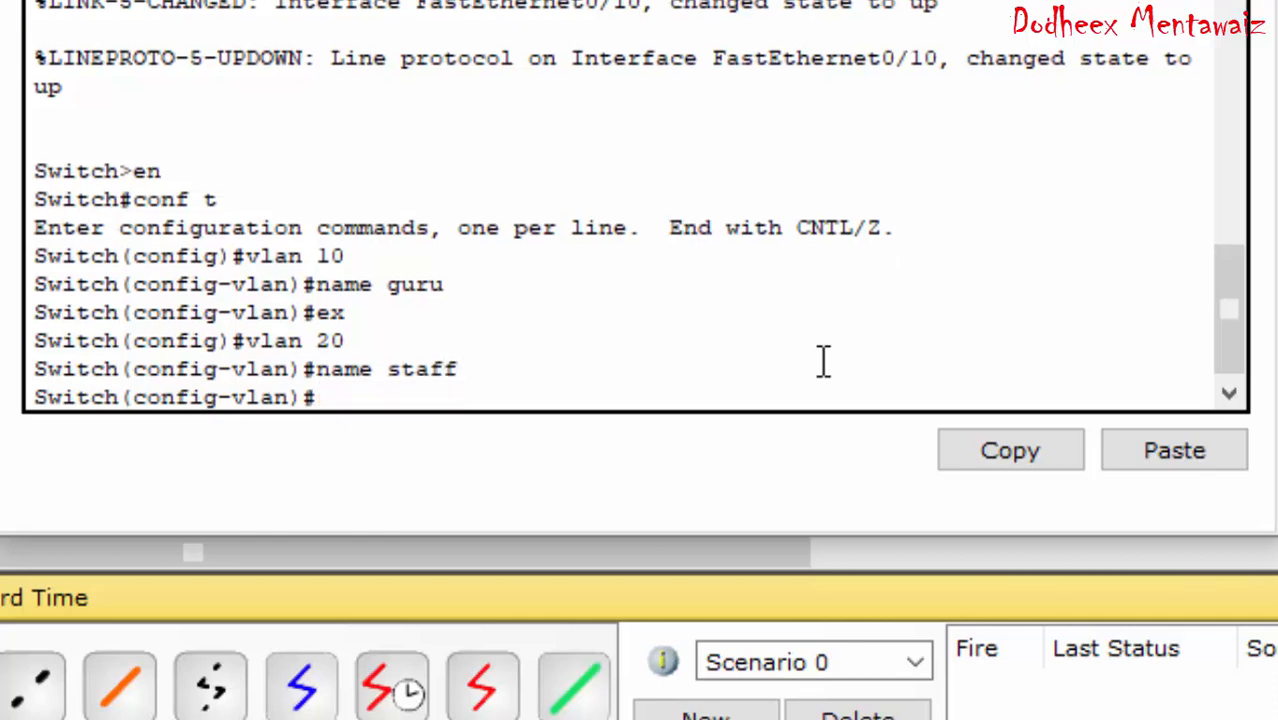
type("ex")
key("Return")
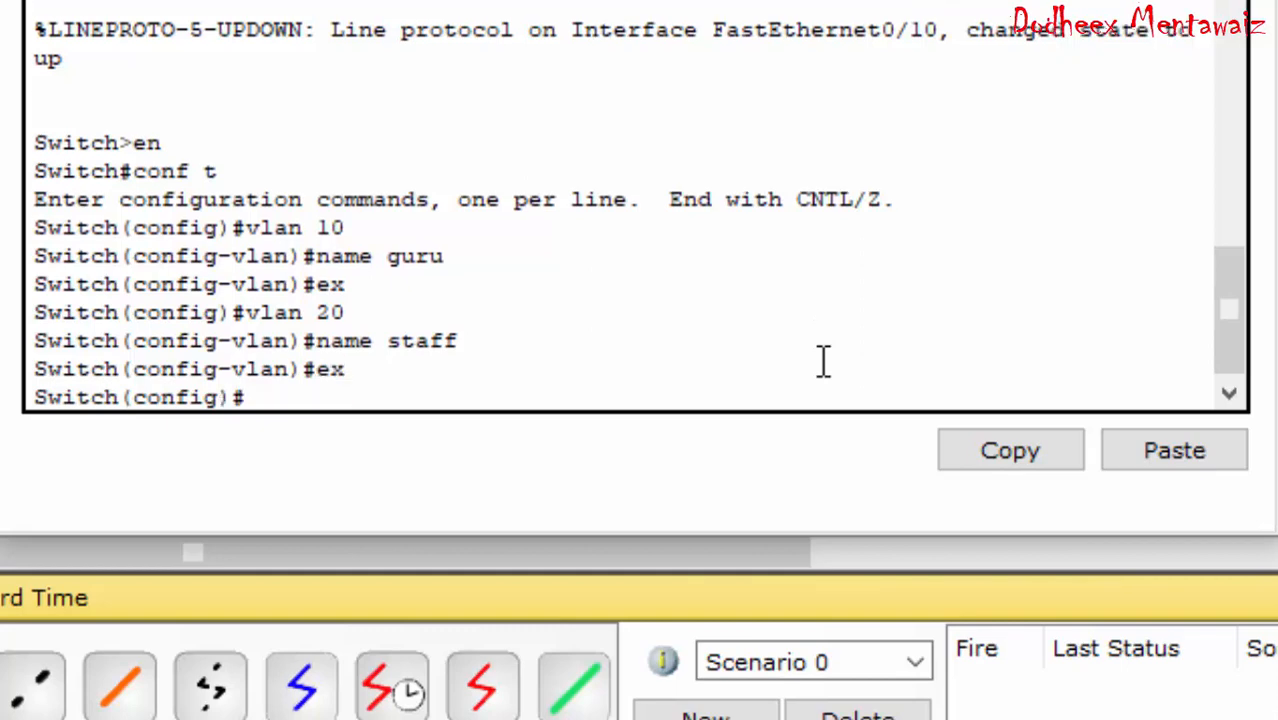
Step: Create VLAN 30 on the switch, name it siswa, and return to global configuration mode
type("vlan 30")
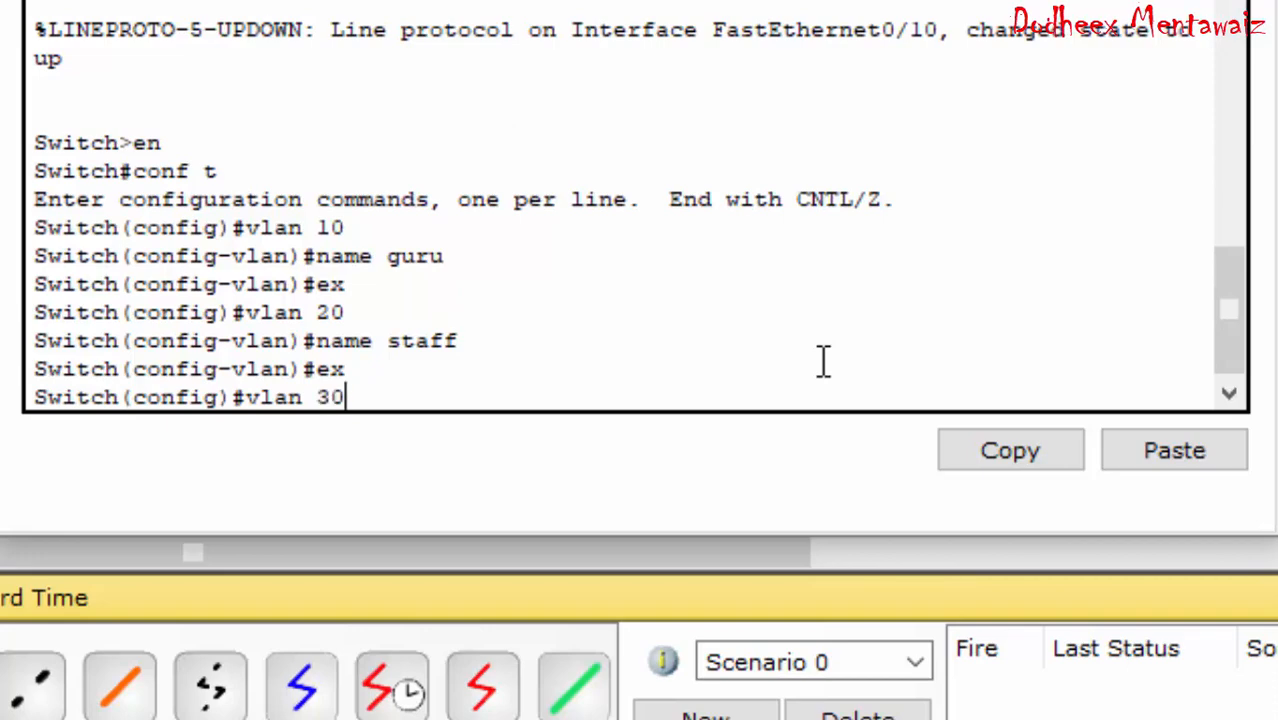
key("Return")
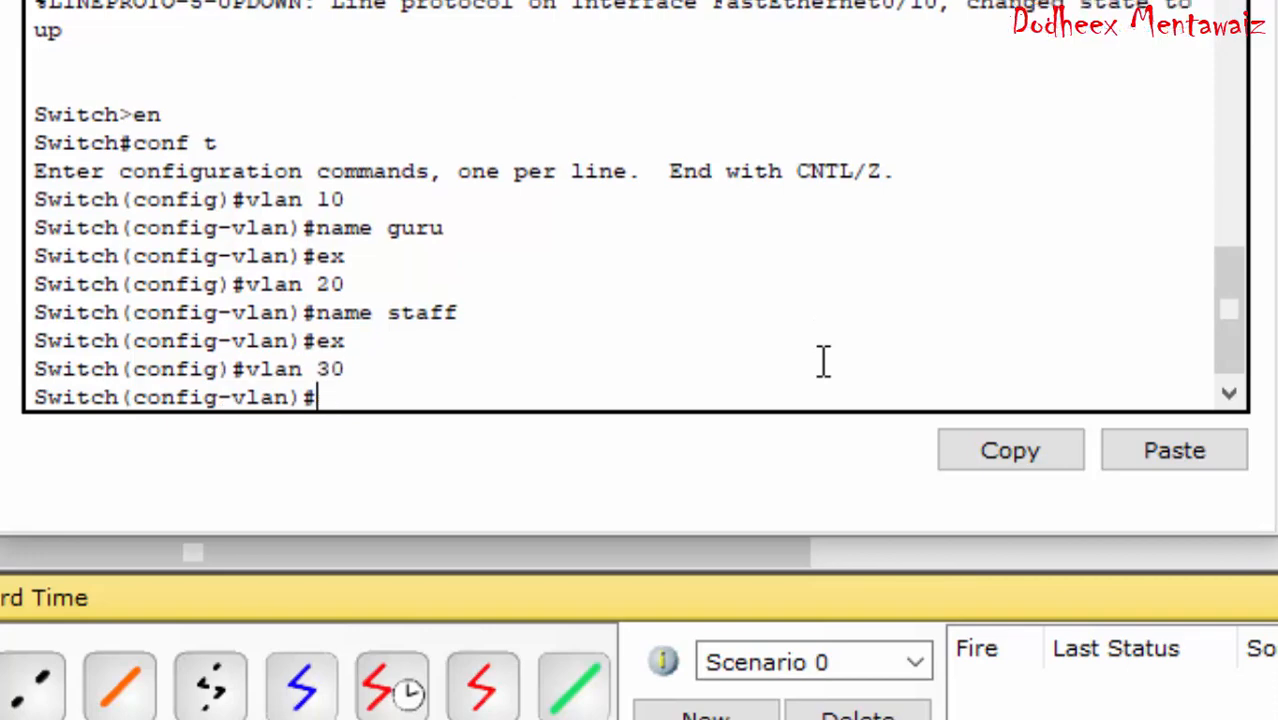
type("name siswa")
key("Return")
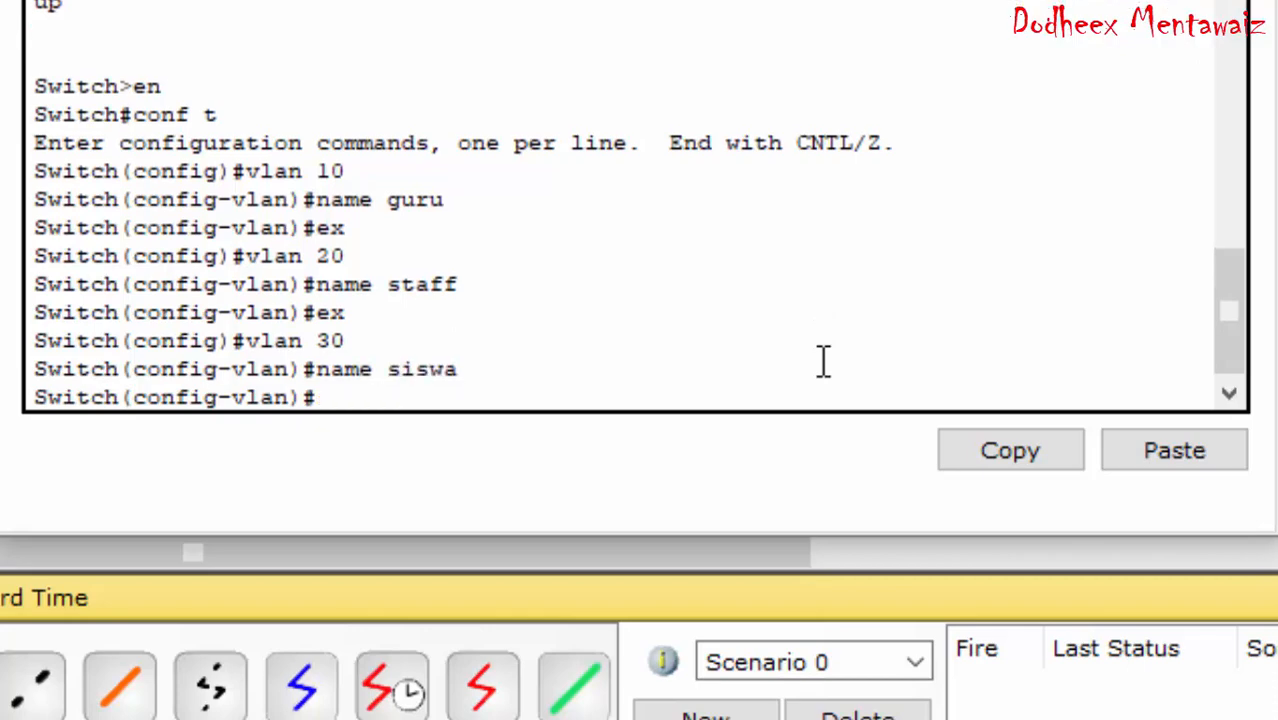
key("Return")
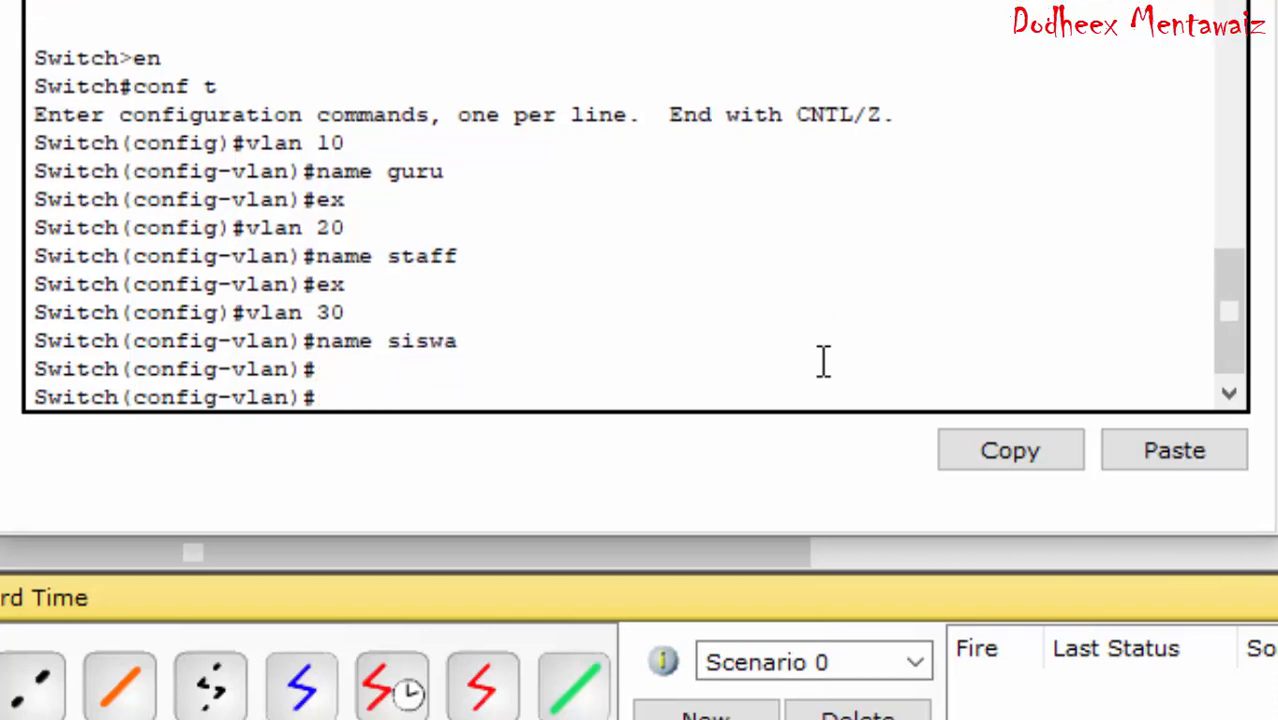
type("ex")
key("Return")
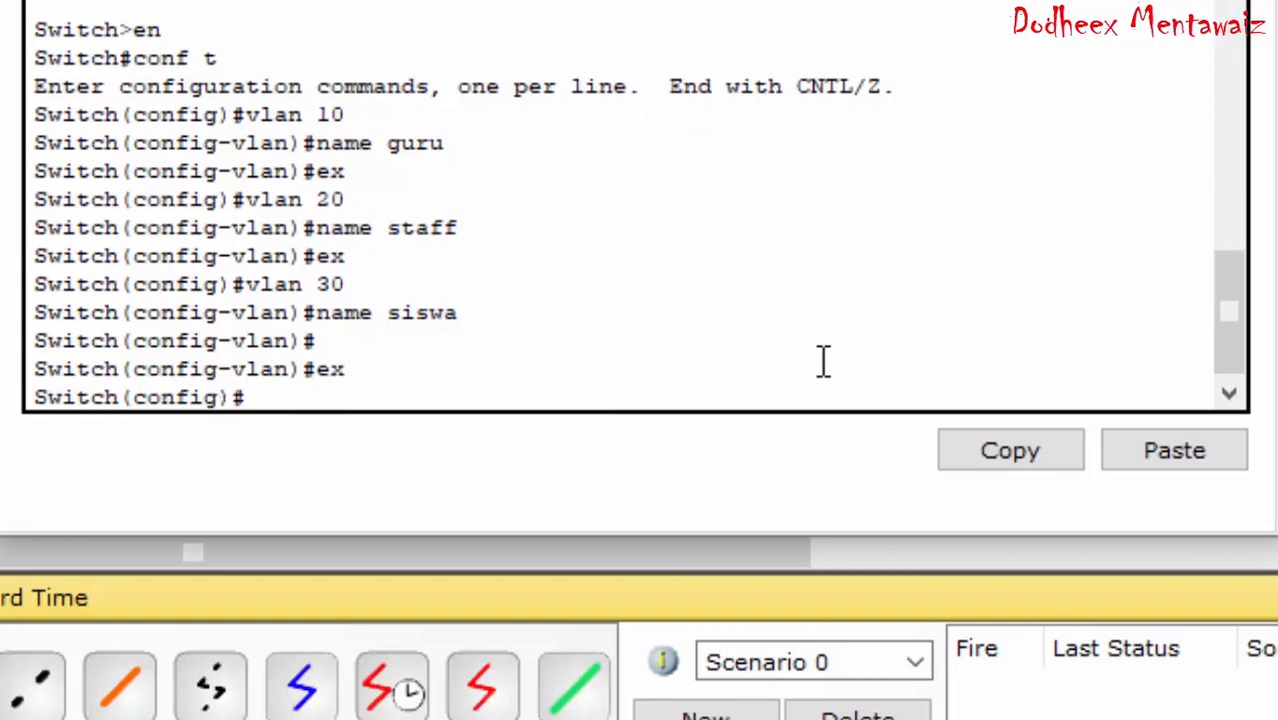
key("Return")
key("Return")
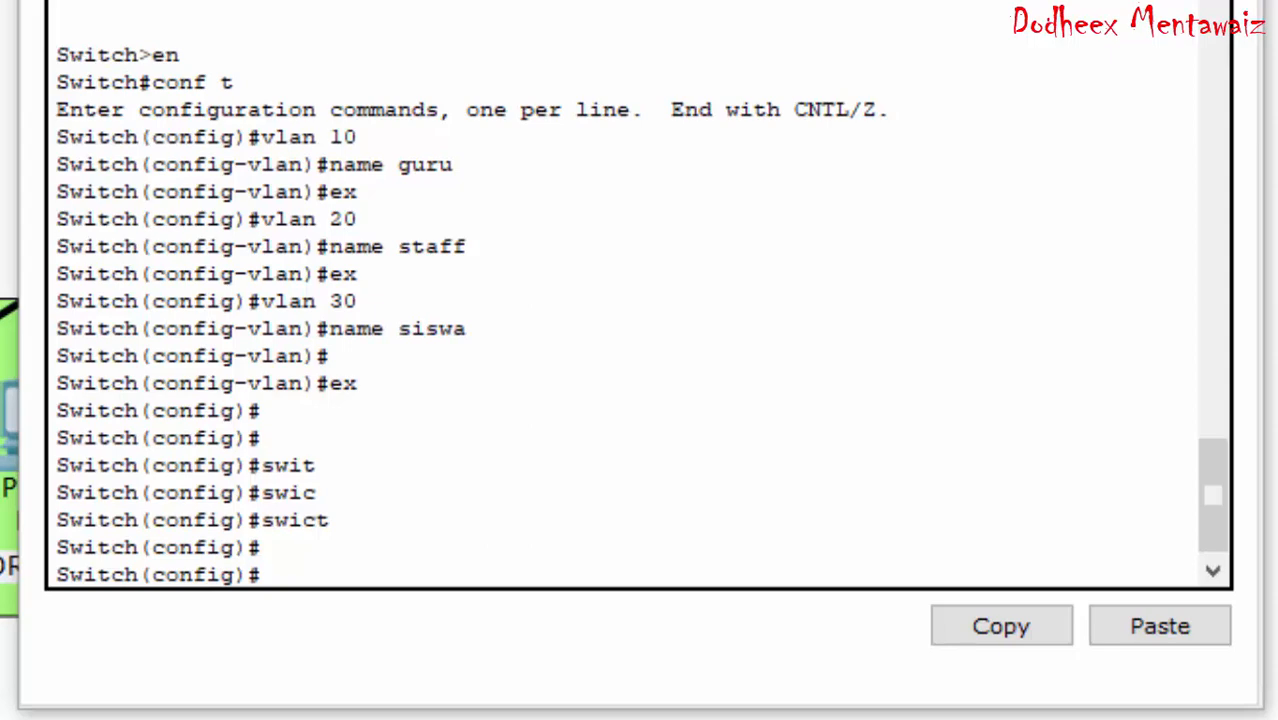
Step: Exit to the privileged prompt with "ex" and re-enter global configuration mode with "conf t"
left_click(1063, 367)
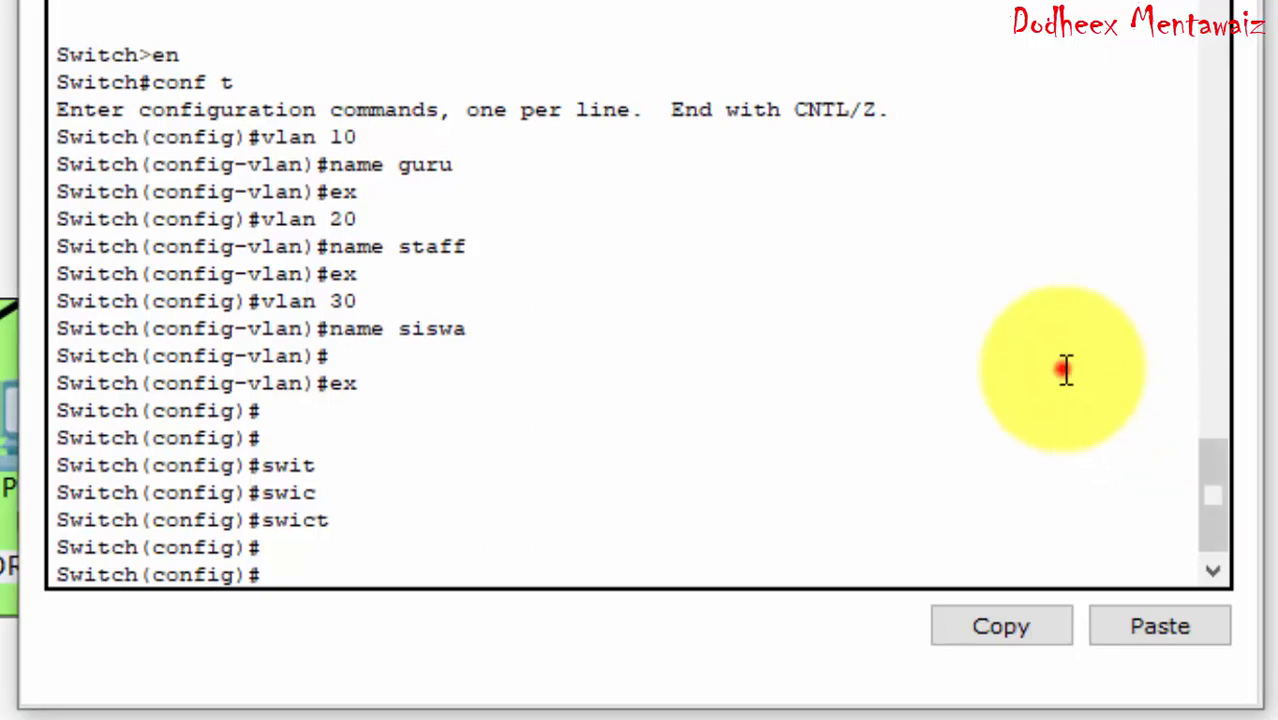
type("ex")
key("Return")
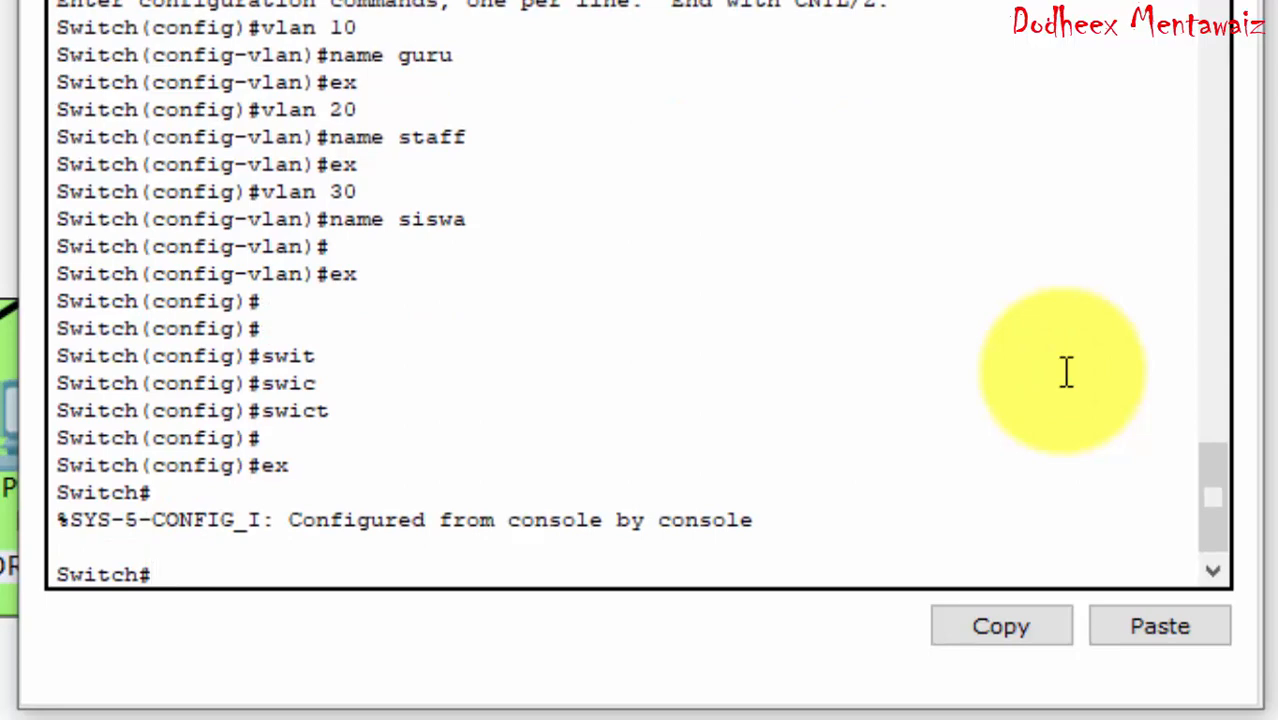
key("Return")
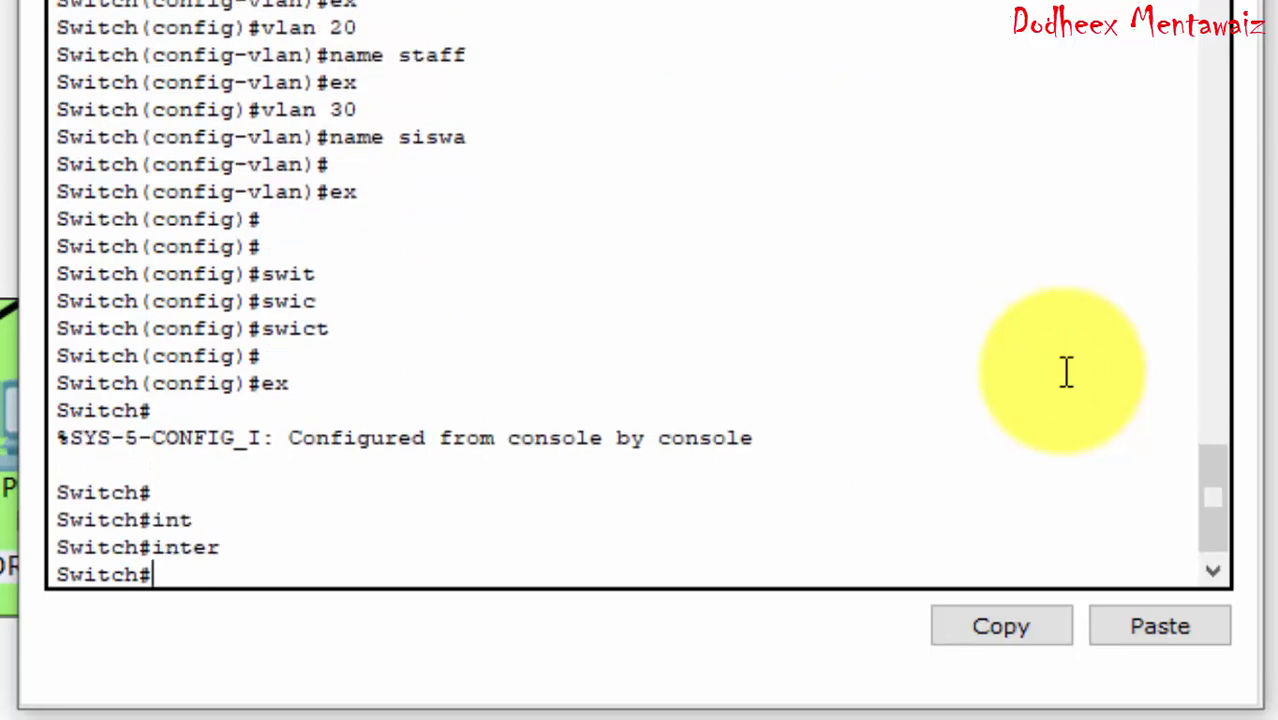
type("conf t")
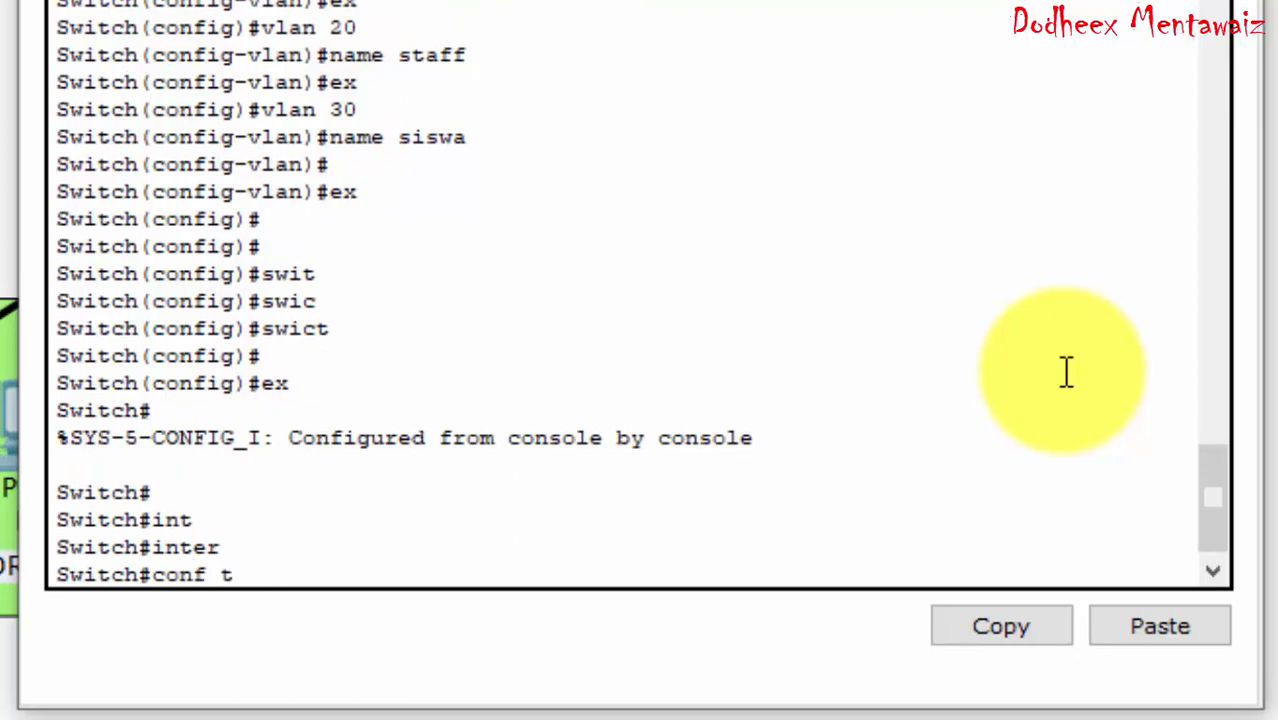
key("Return")
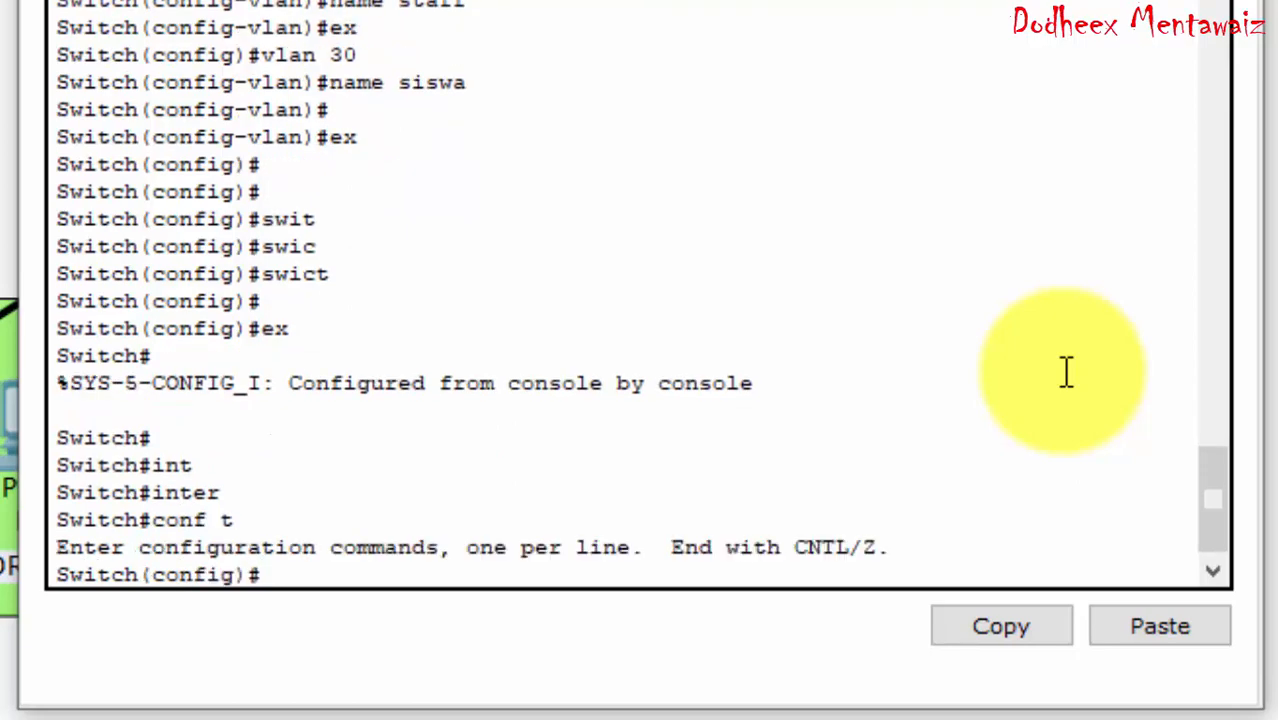
Step: Enter the interface range fa0/1-4 from global configuration mode and set its ports to switchport mode access
type("inter")
key("Tab")
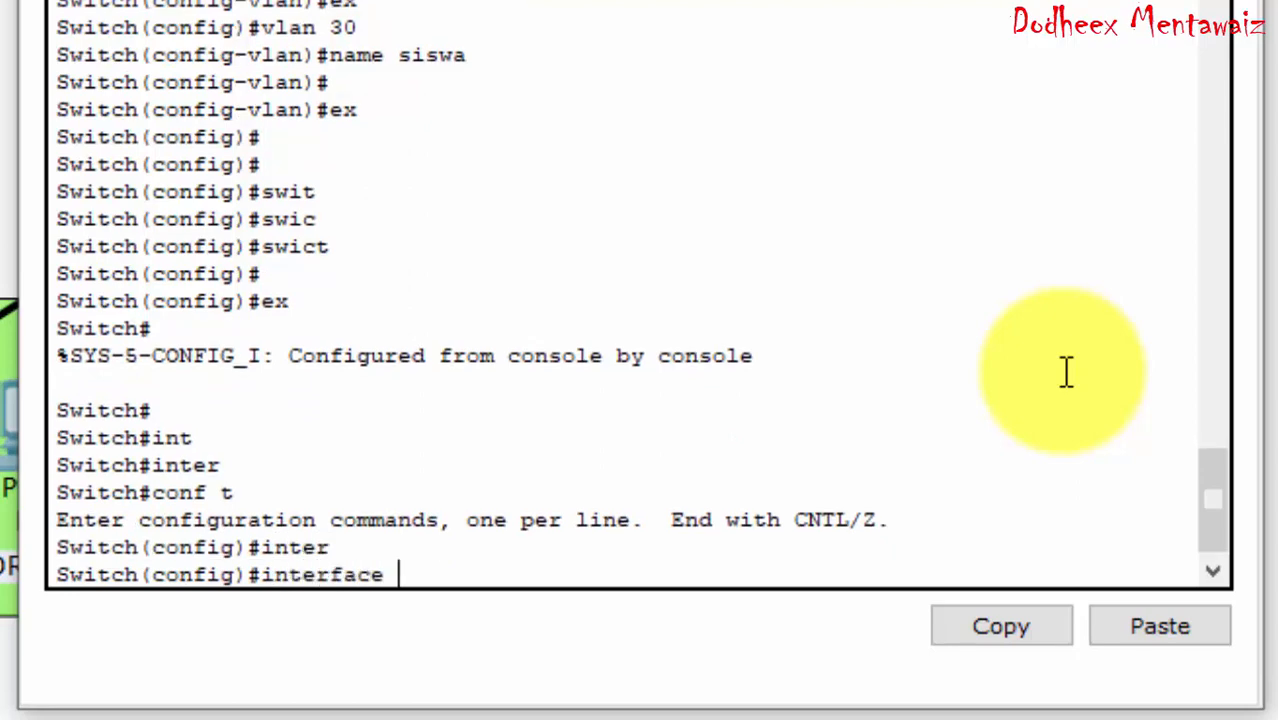
type("ra fa0")
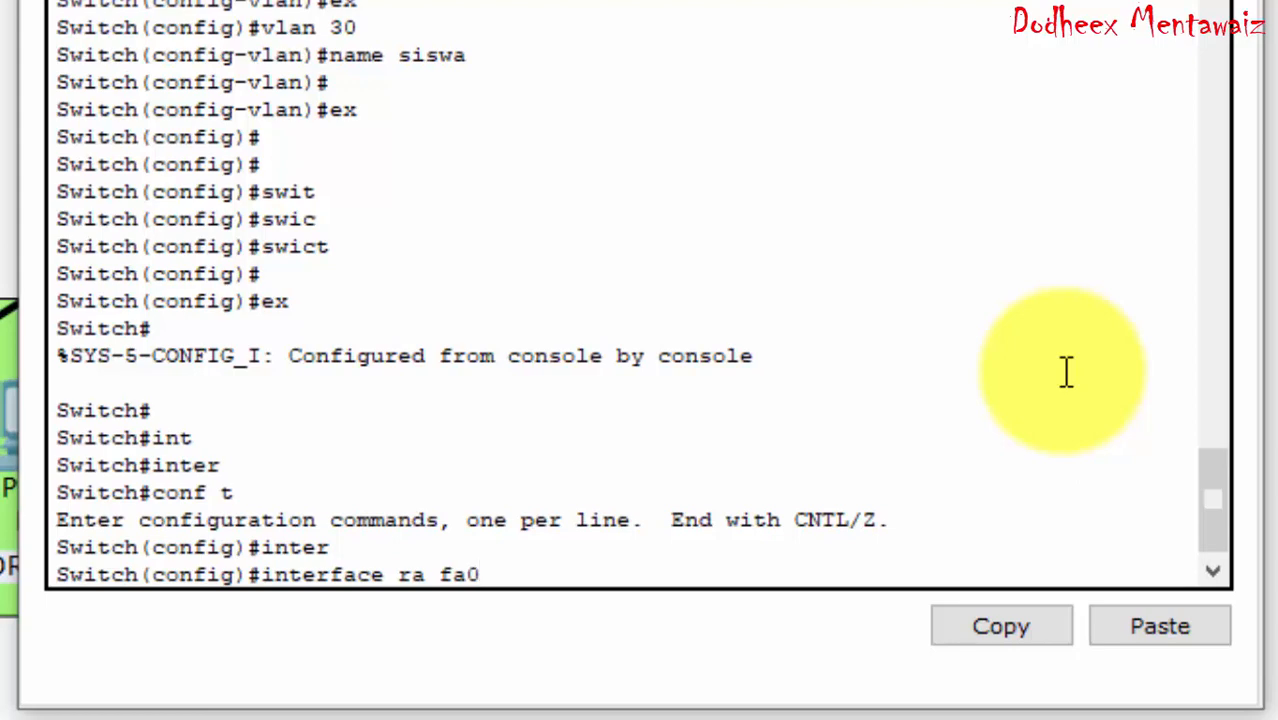
type("/1-4")
key("Return")
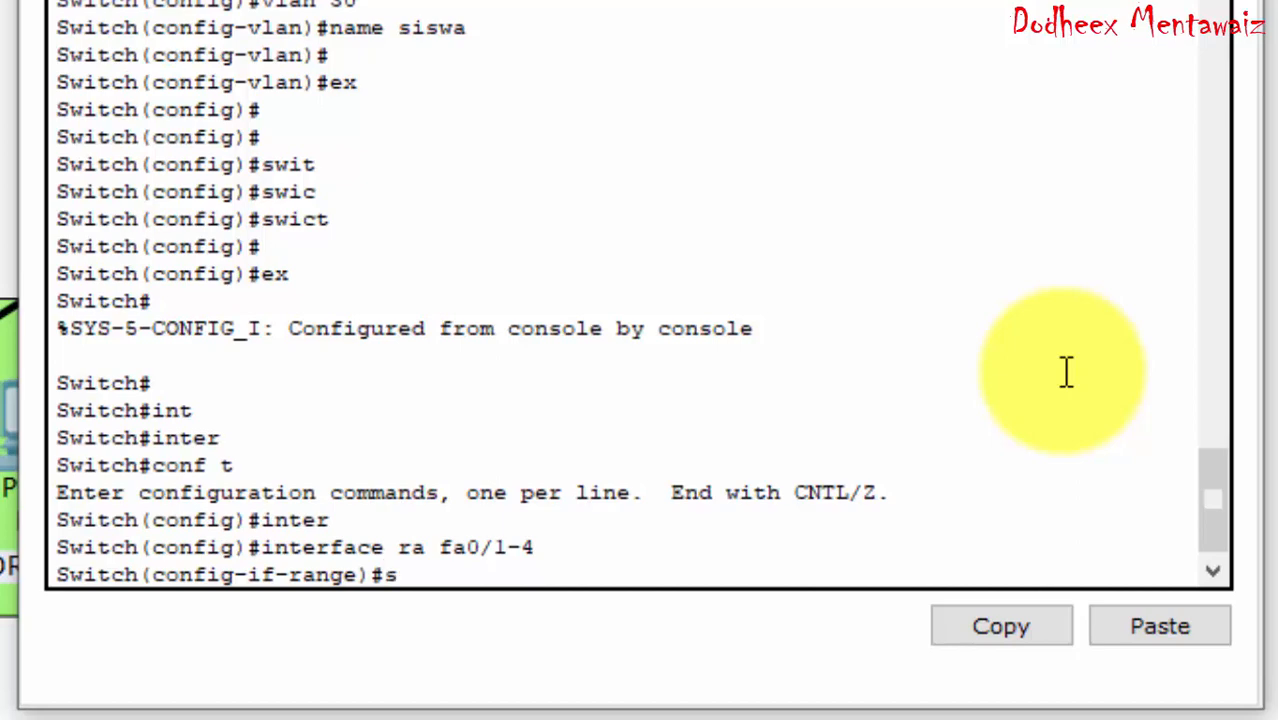
type("swi")
key("Tab")
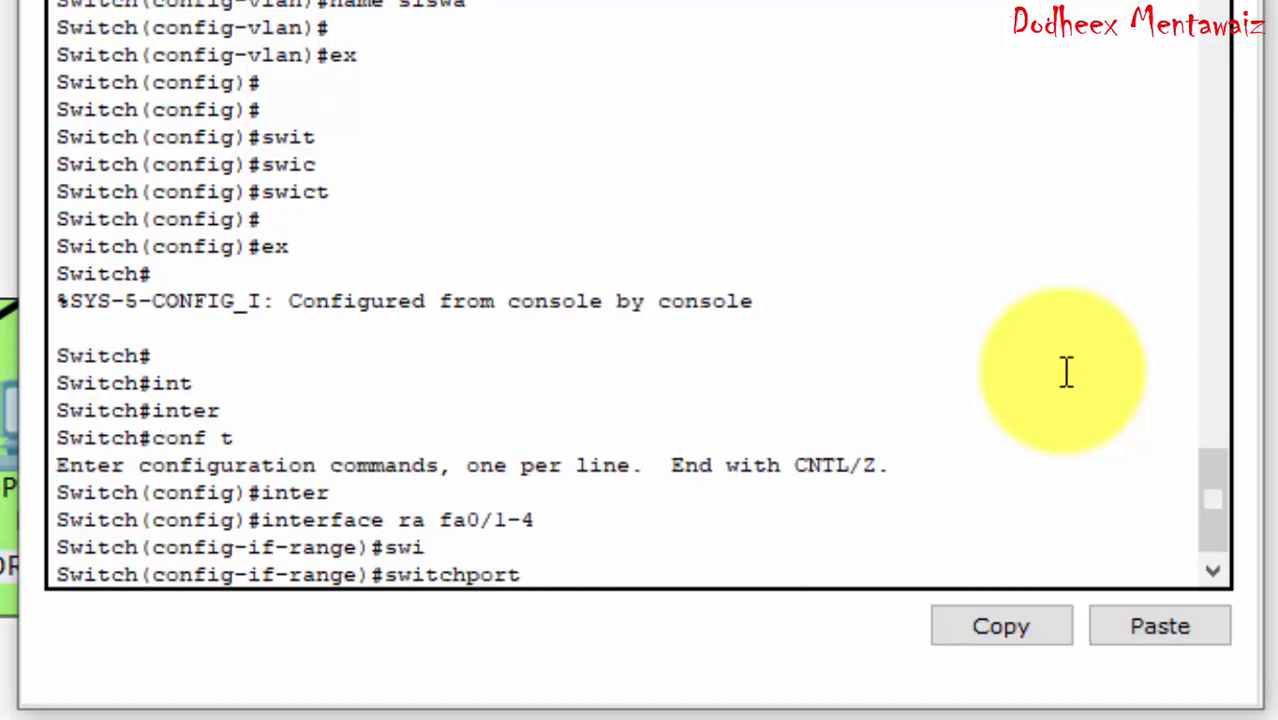
type("mode acc")
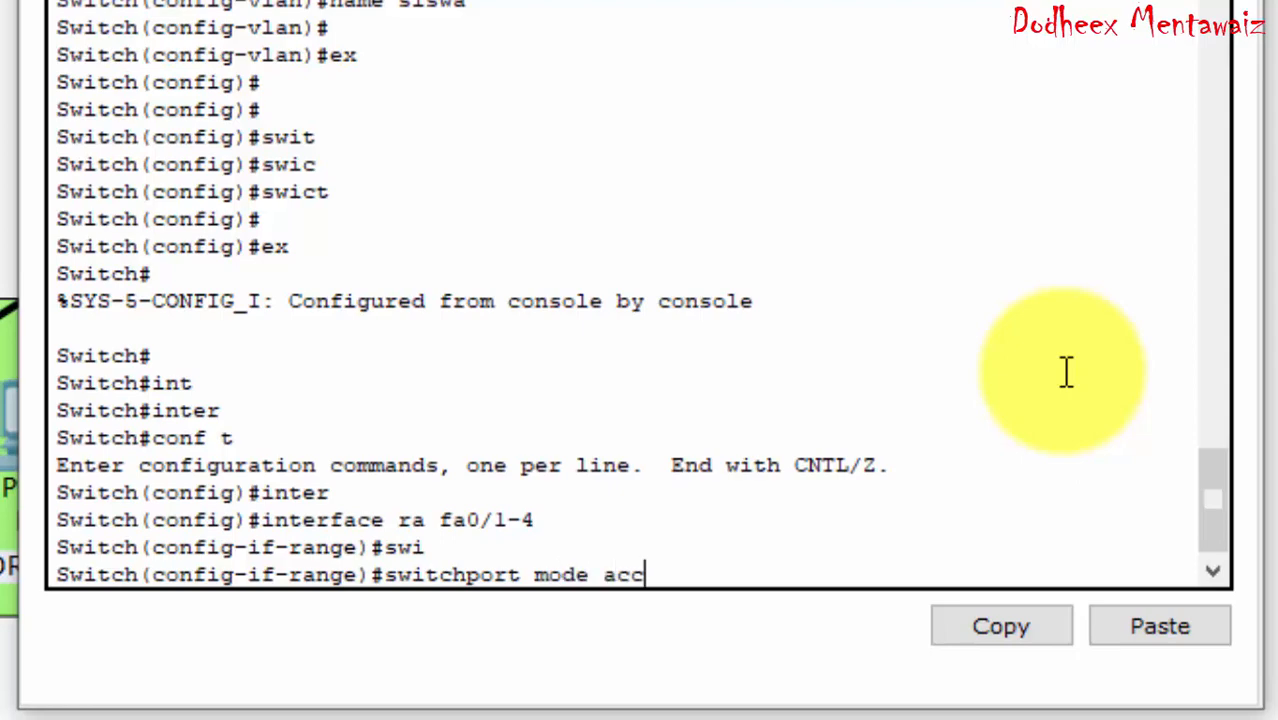
key("Tab")
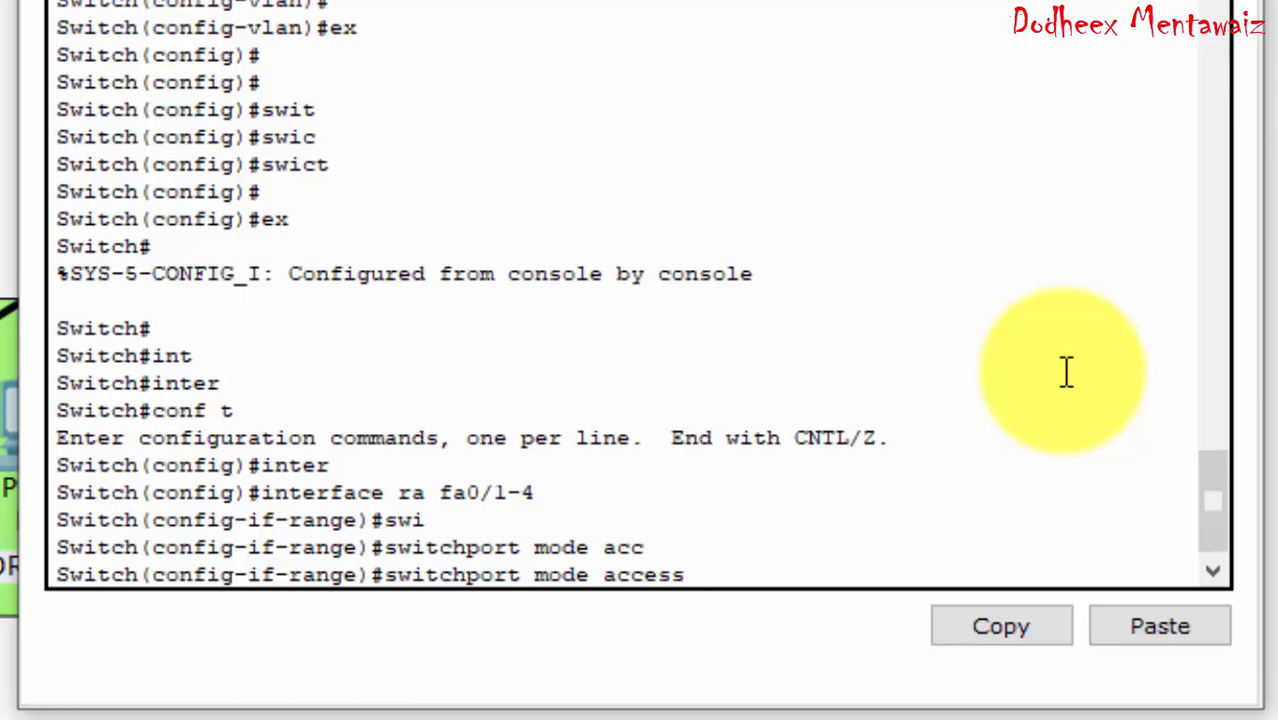
key("Return")
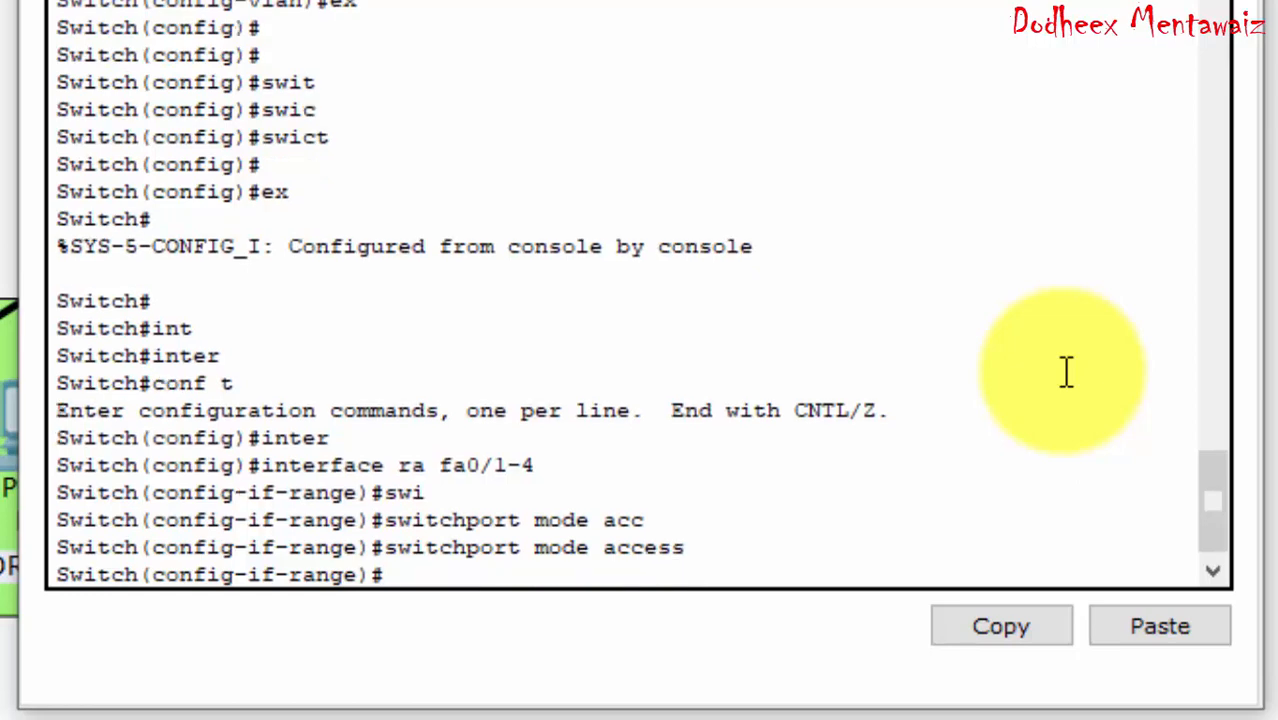
Step: Assign ports fa0/1-4 to access VLAN 10 and return to global configuration mode
type("w")
key("BackSpace")
type("sw")
type("i")
key("Tab")
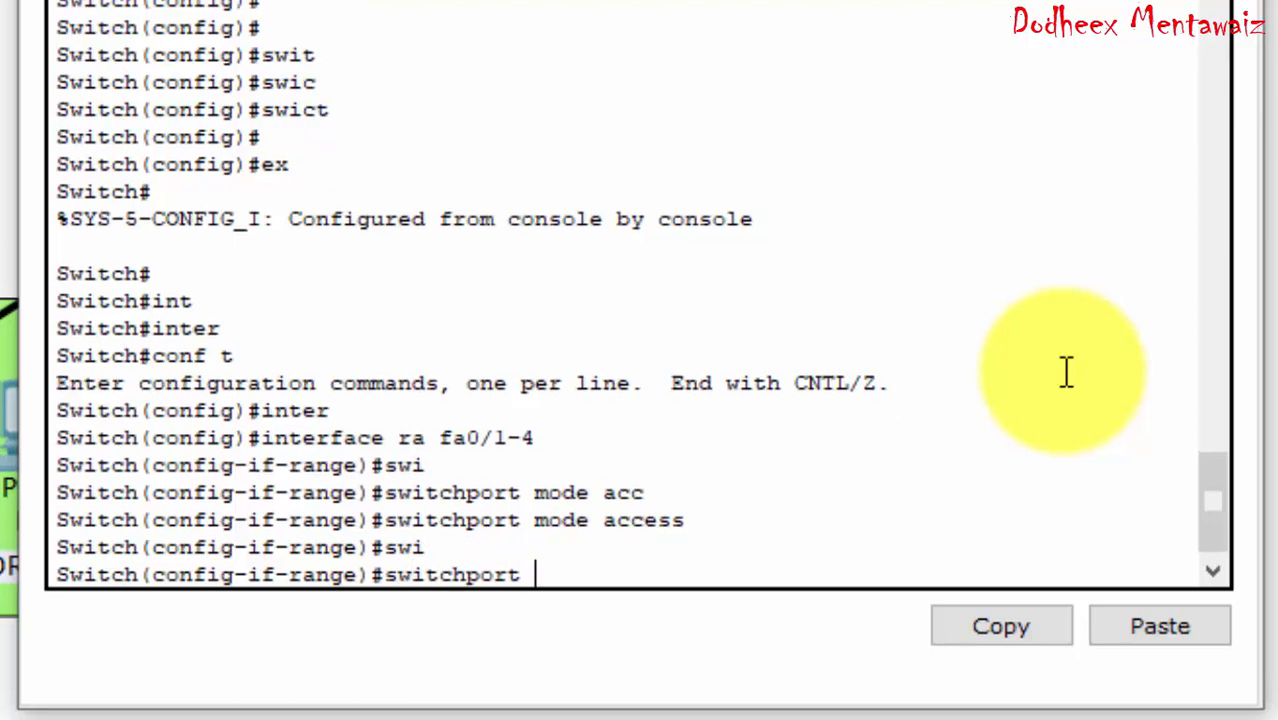
type("ac")
key("Tab")
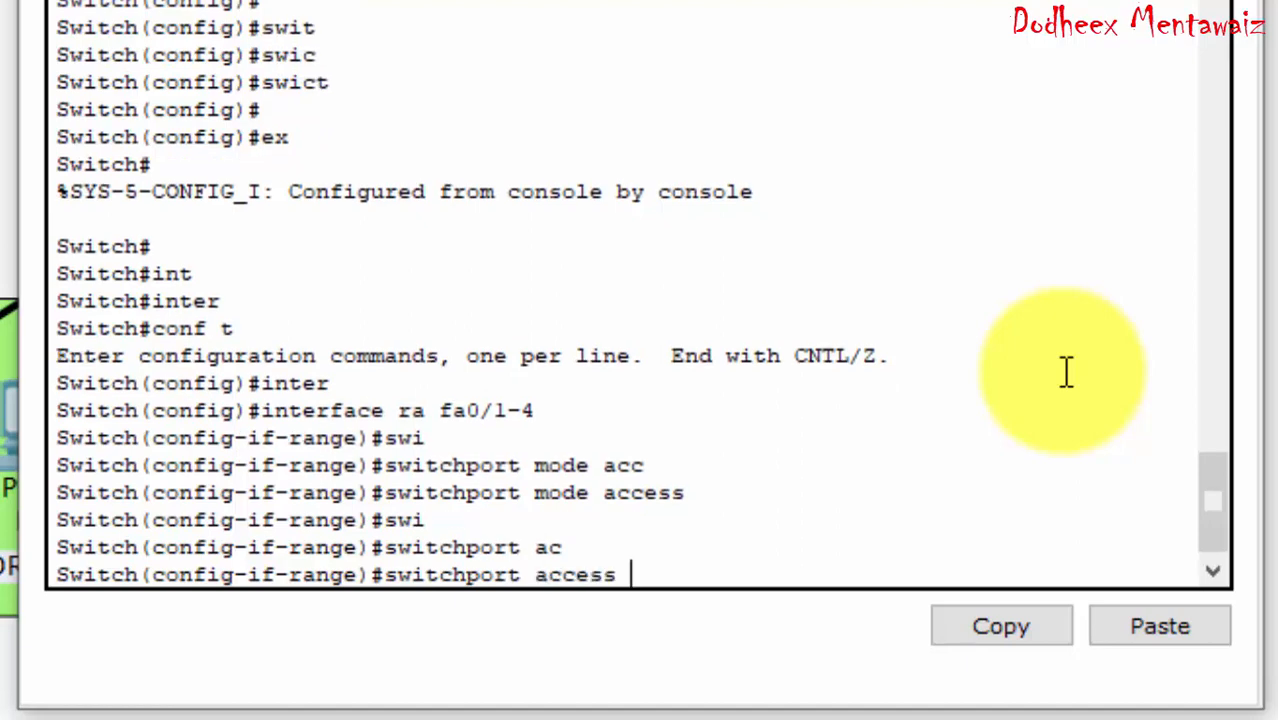
type("vlan 10")
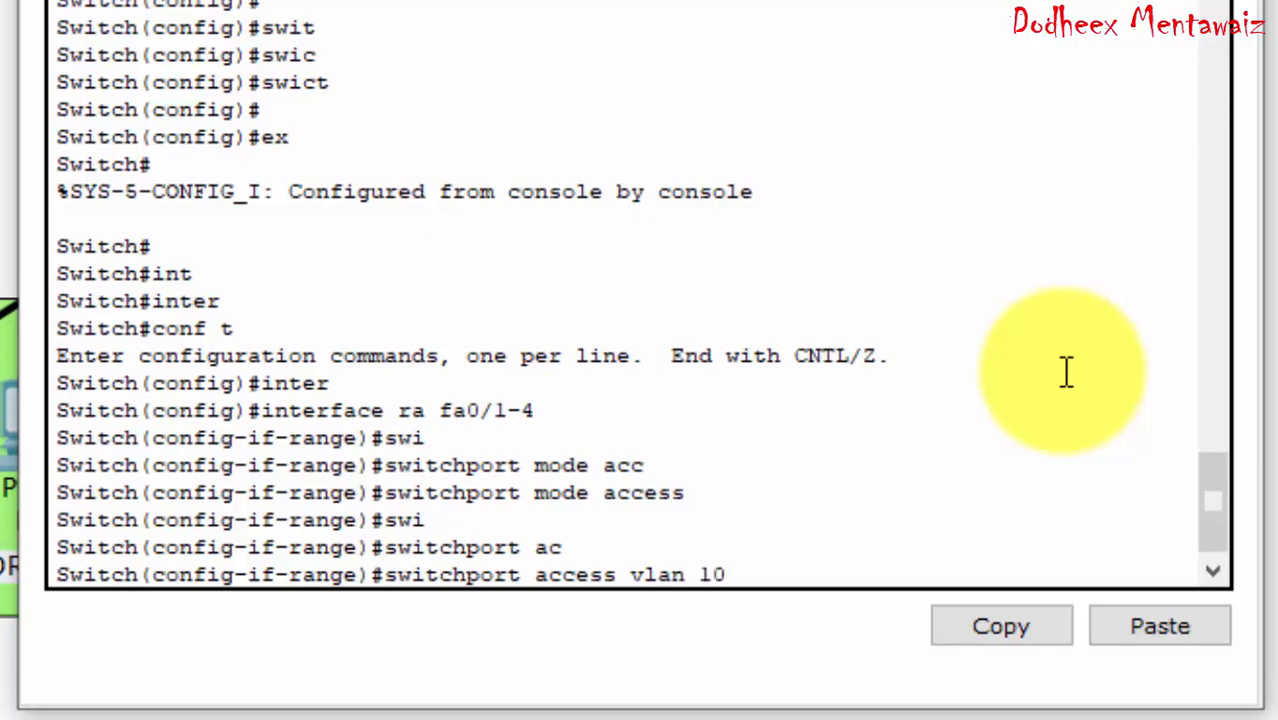
key("Return")
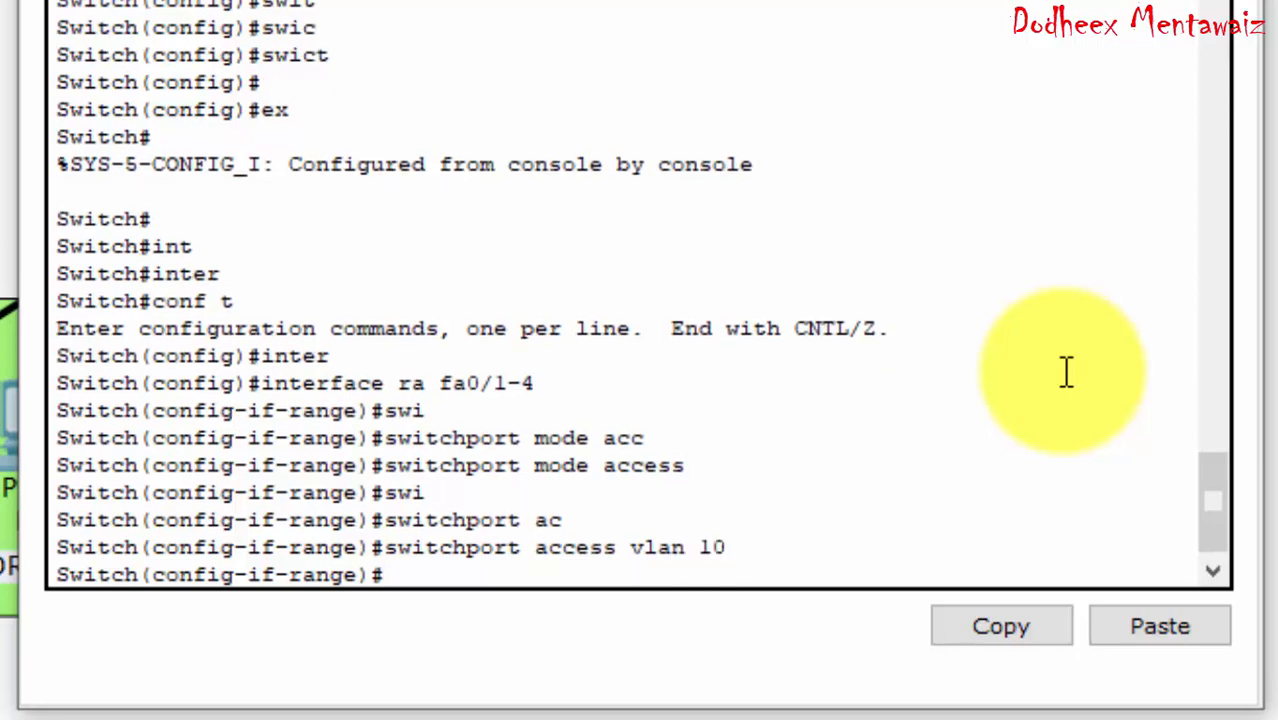
type("ex")
key("Return")
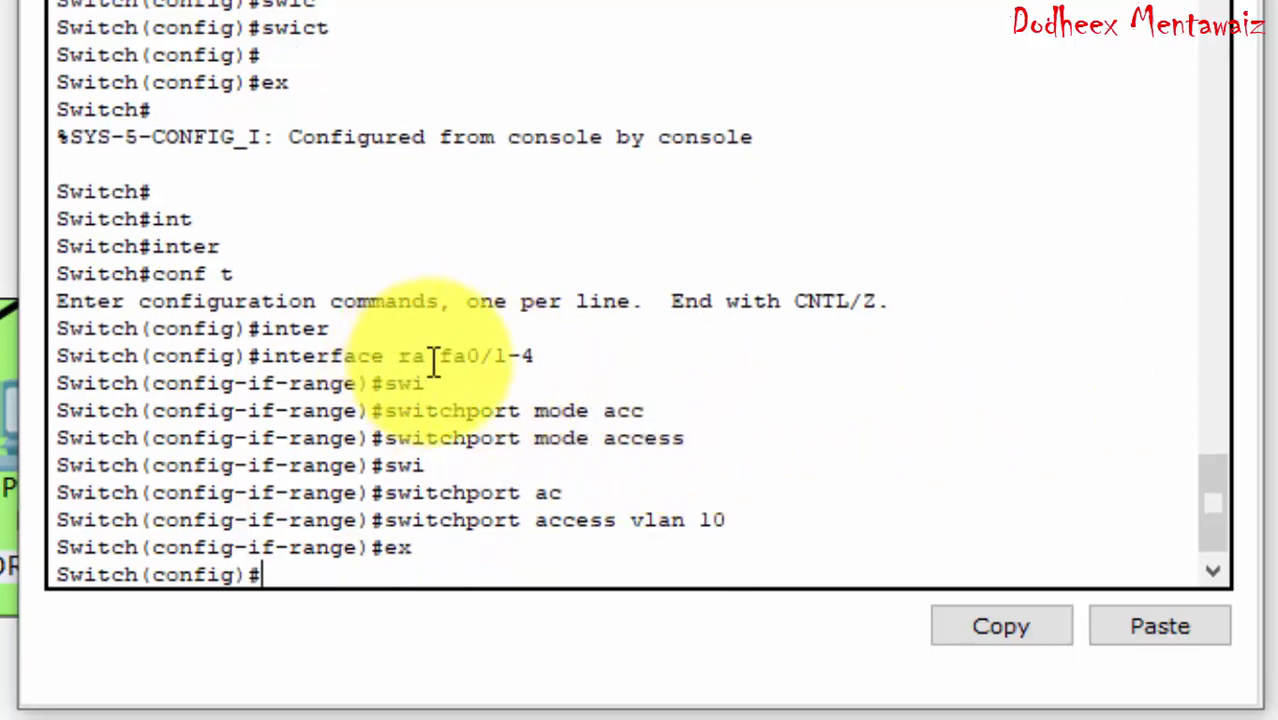
left_click_drag(452, 356, 536, 357)
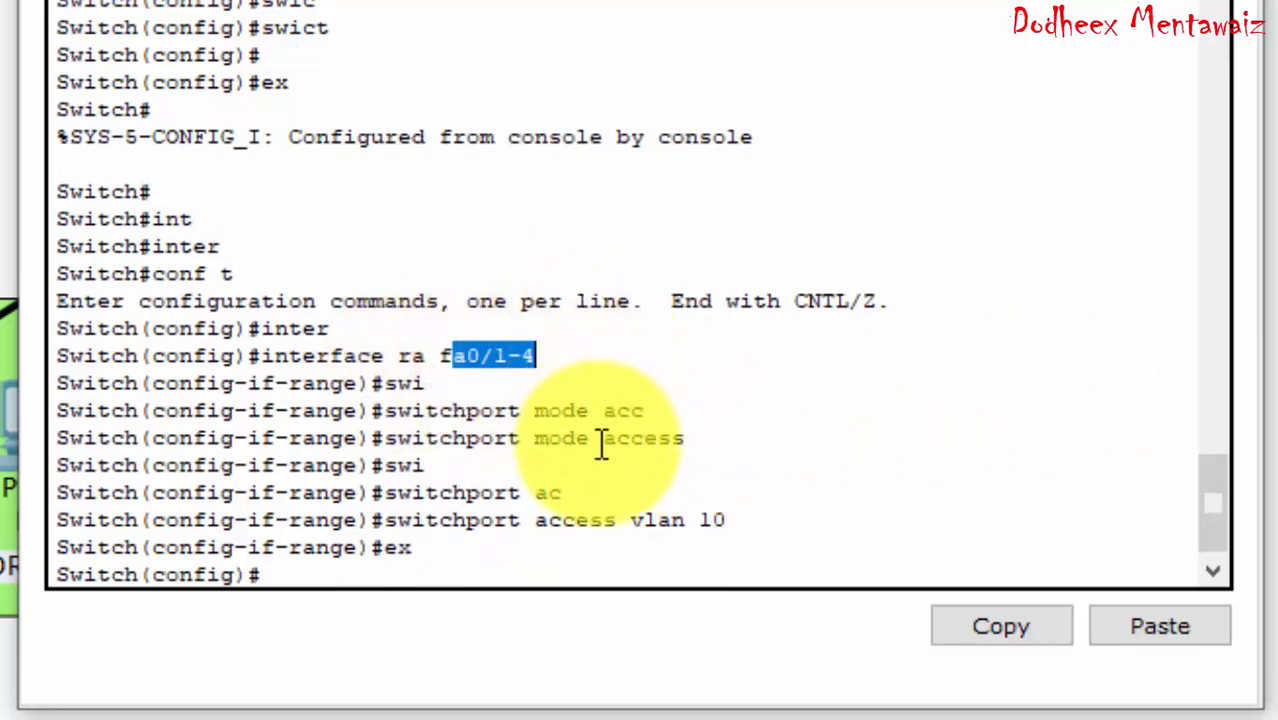
left_click_drag(603, 440, 690, 440)
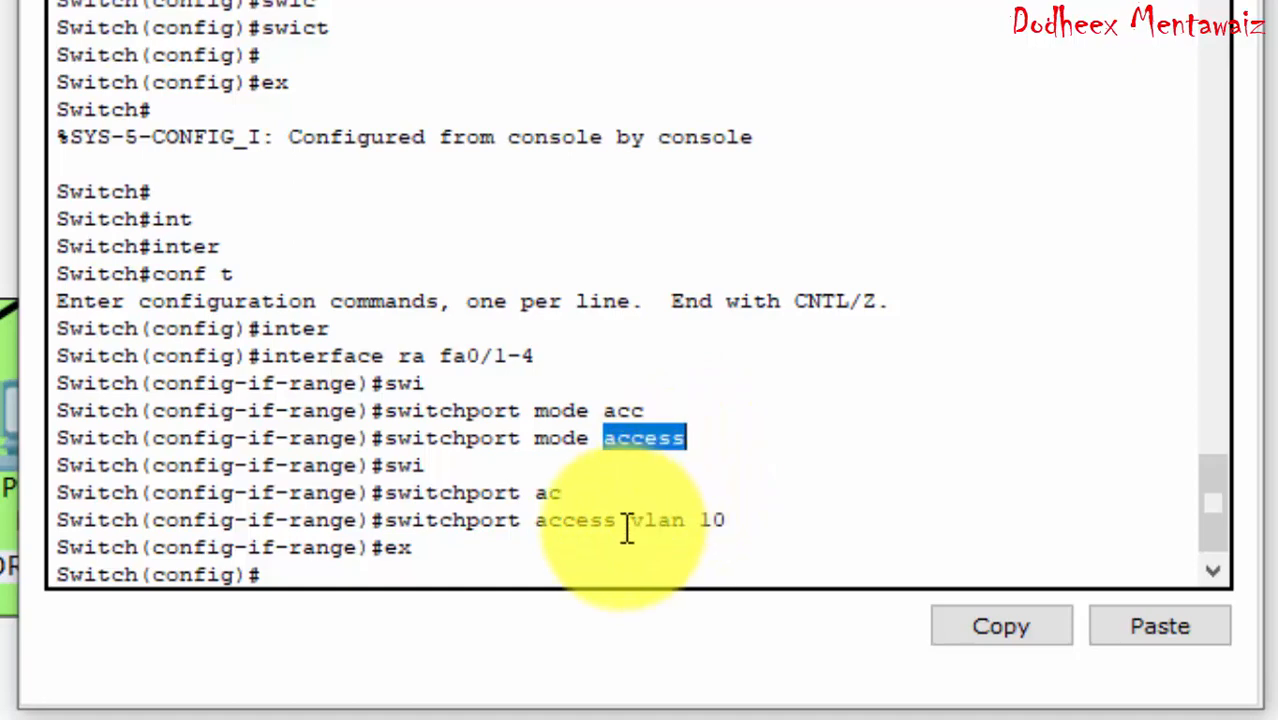
left_click_drag(620, 522, 745, 520)
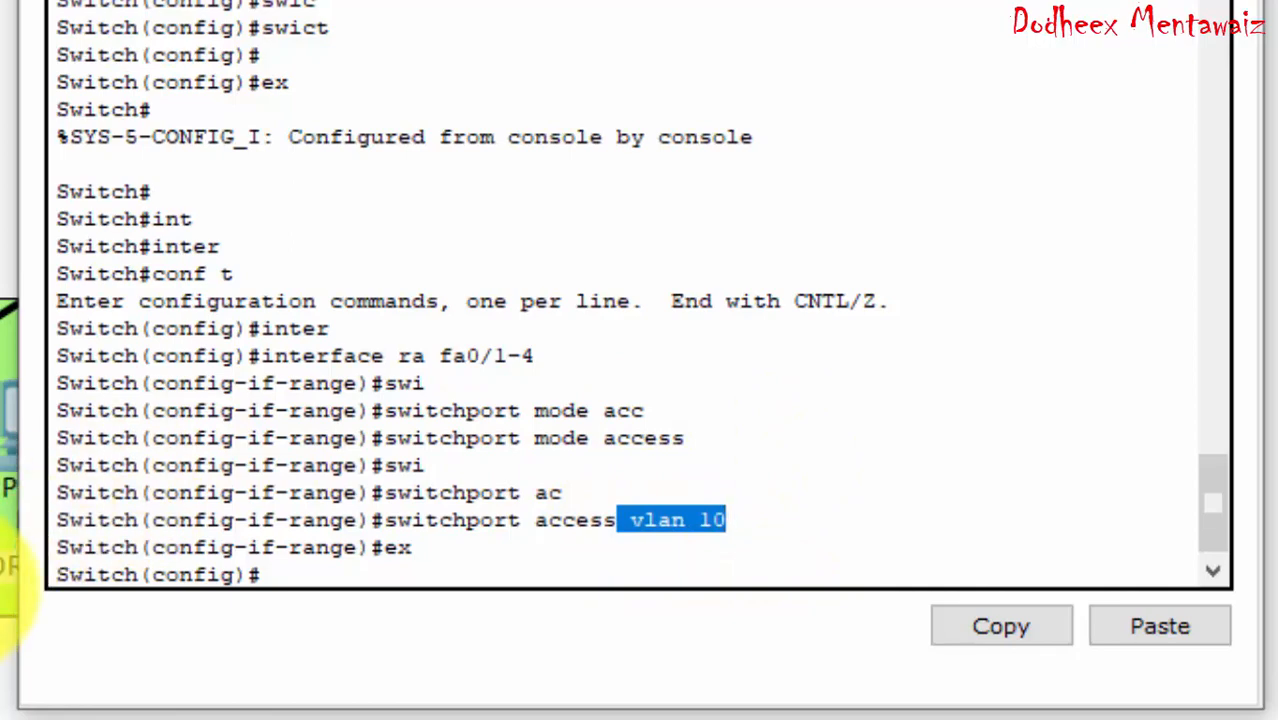
left_click(337, 562)
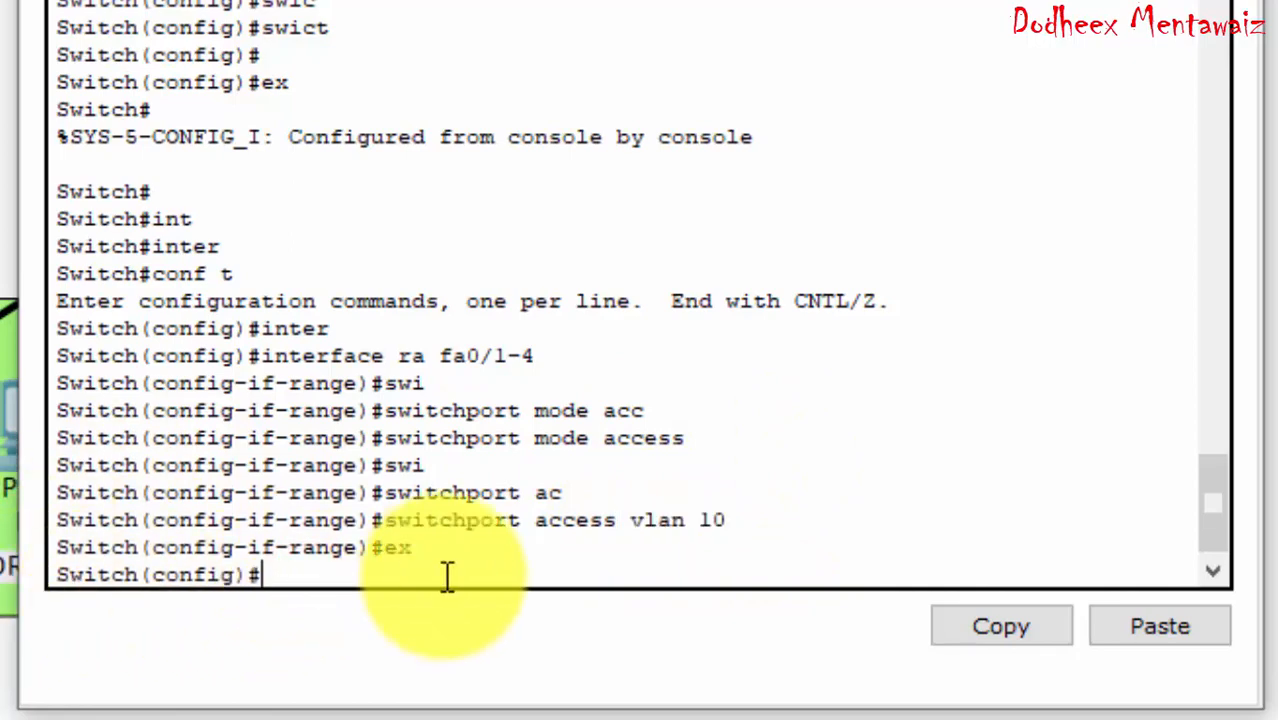
Step: Enter the interface range fa0/5-8 and set its ports to switchport mode access
type("in")
key("Tab")
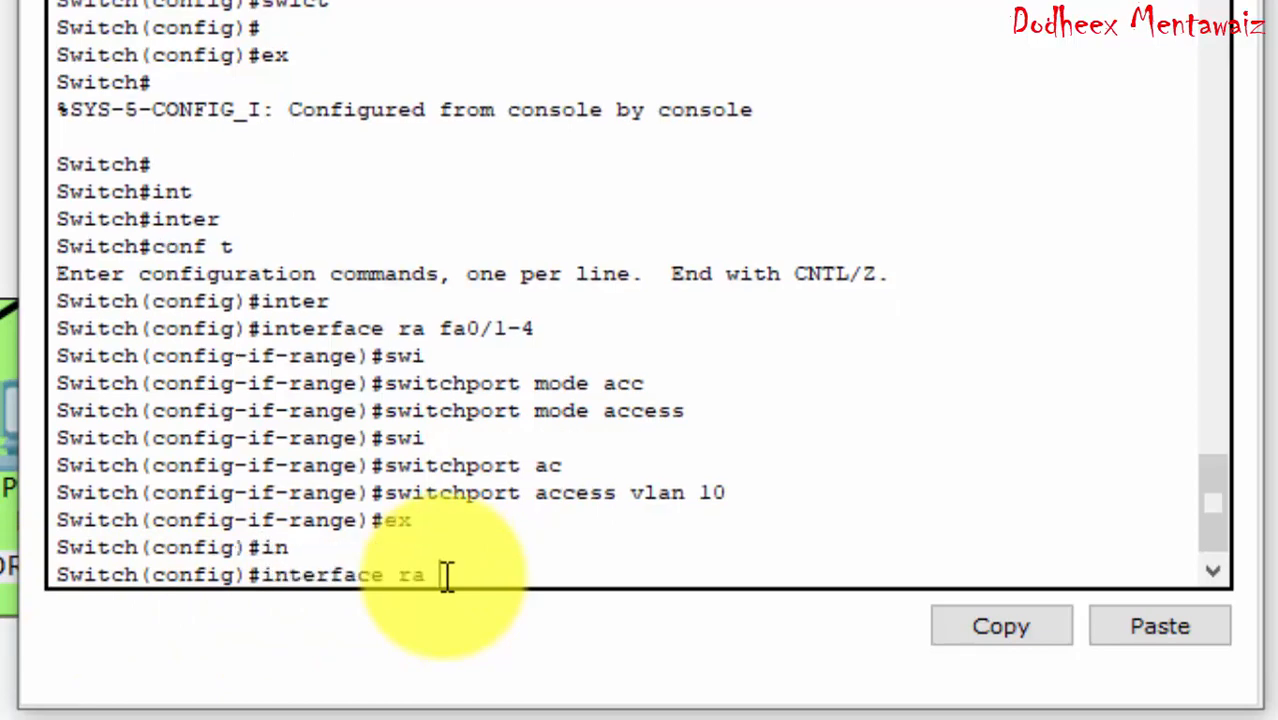
type("ra fa0/")
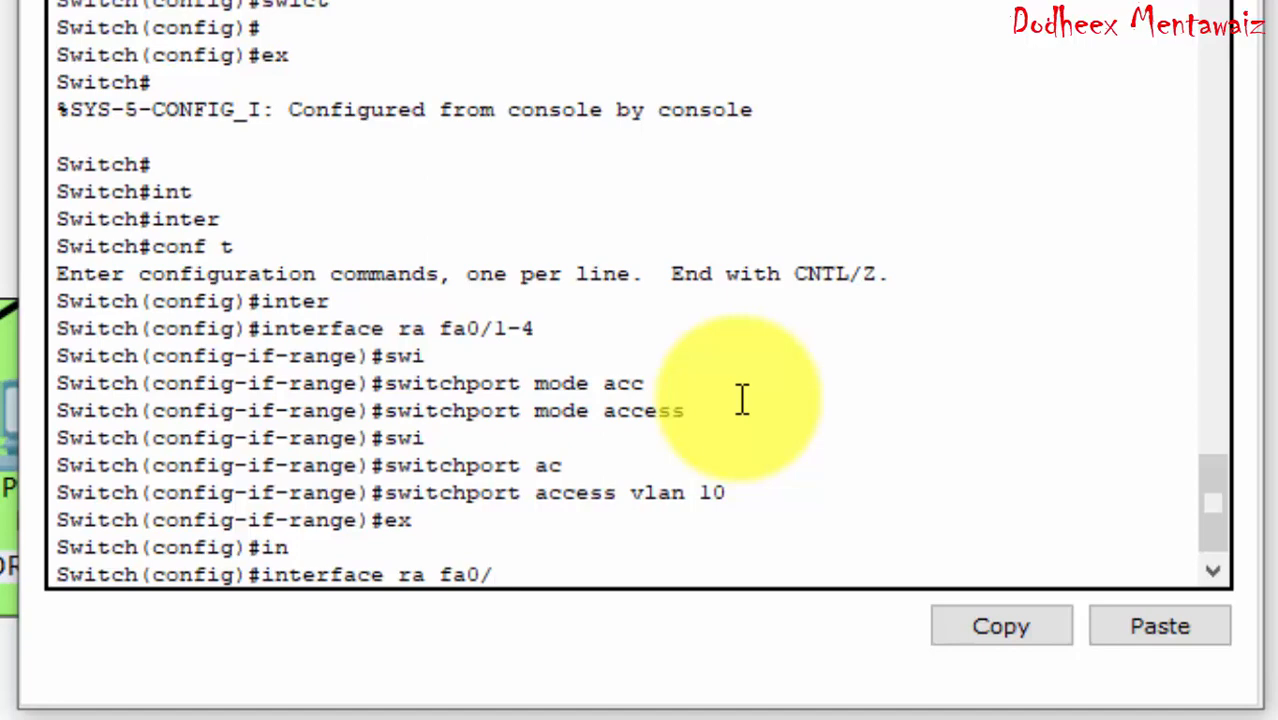
type("5-8")
key("Return")
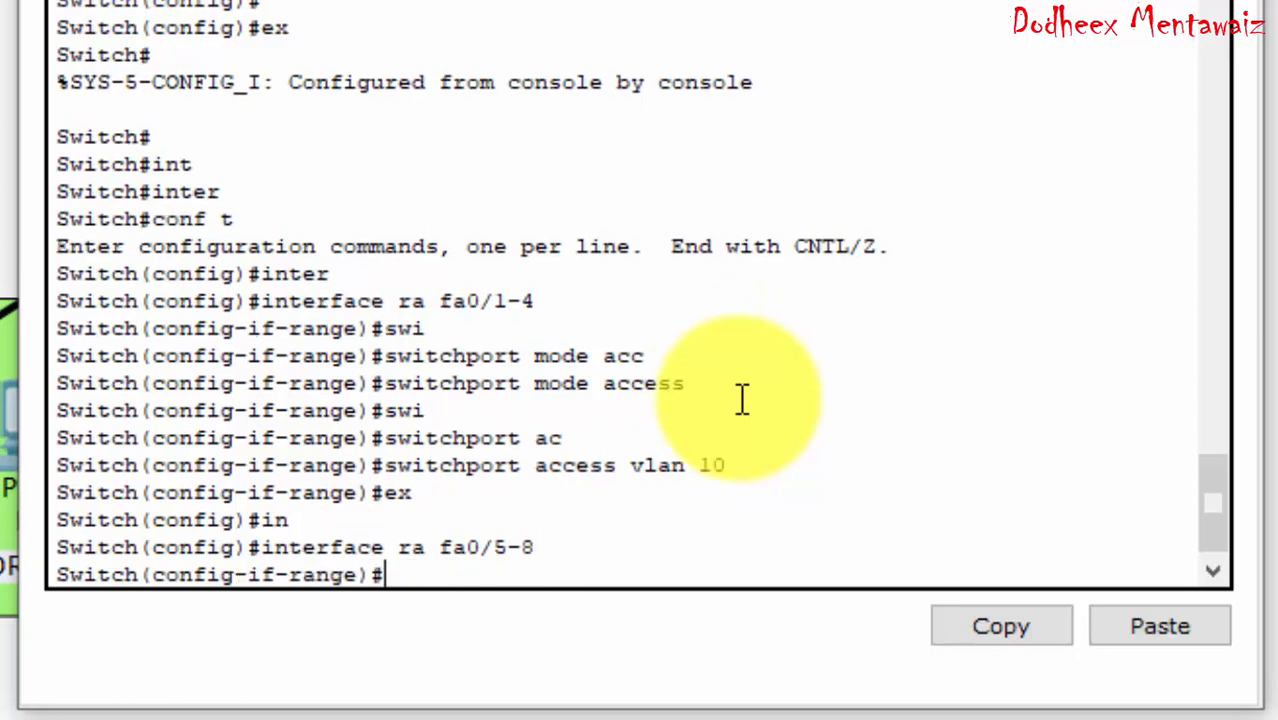
type("swi")
key("Tab")
type("mod")
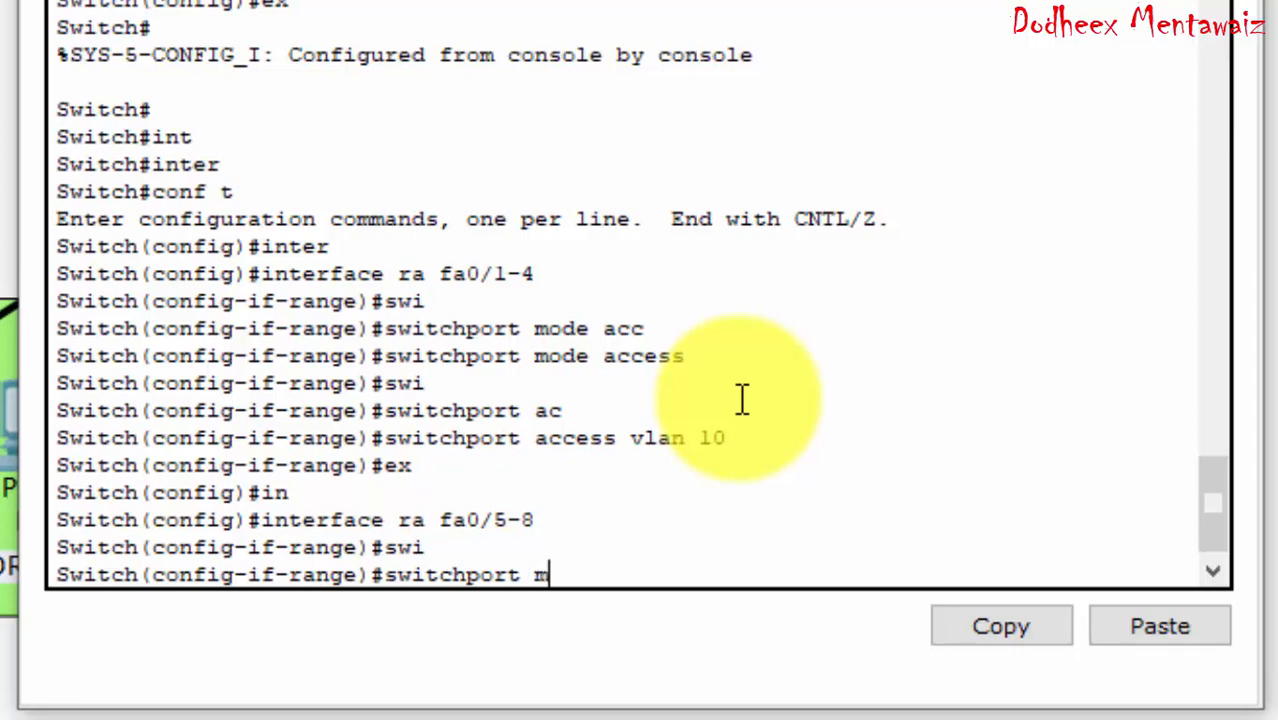
key("Tab")
type("ac")
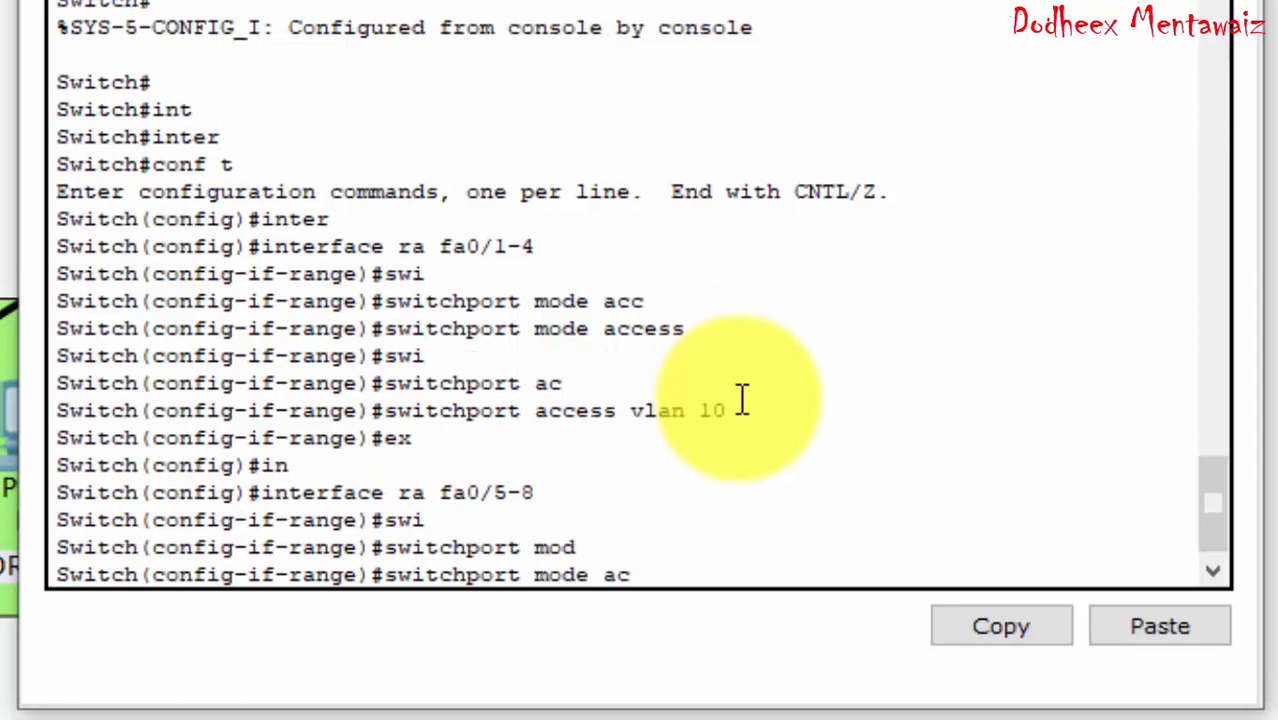
key("Tab")
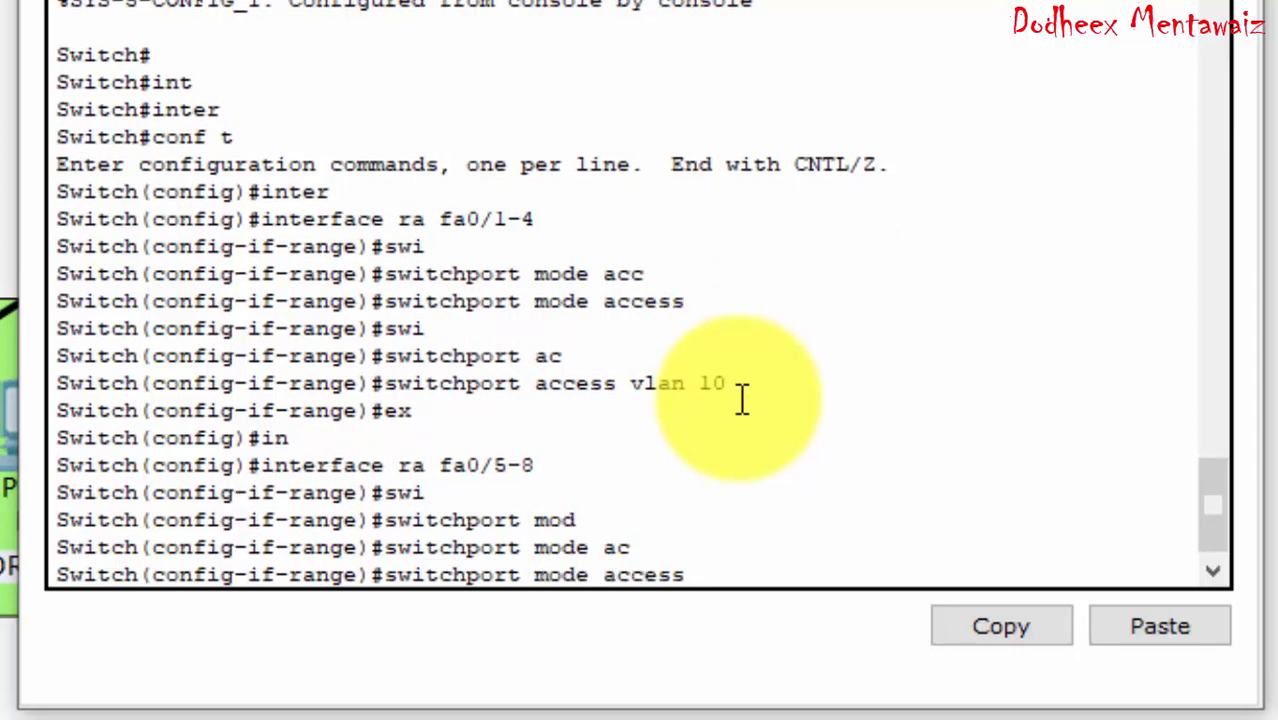
key("Return")
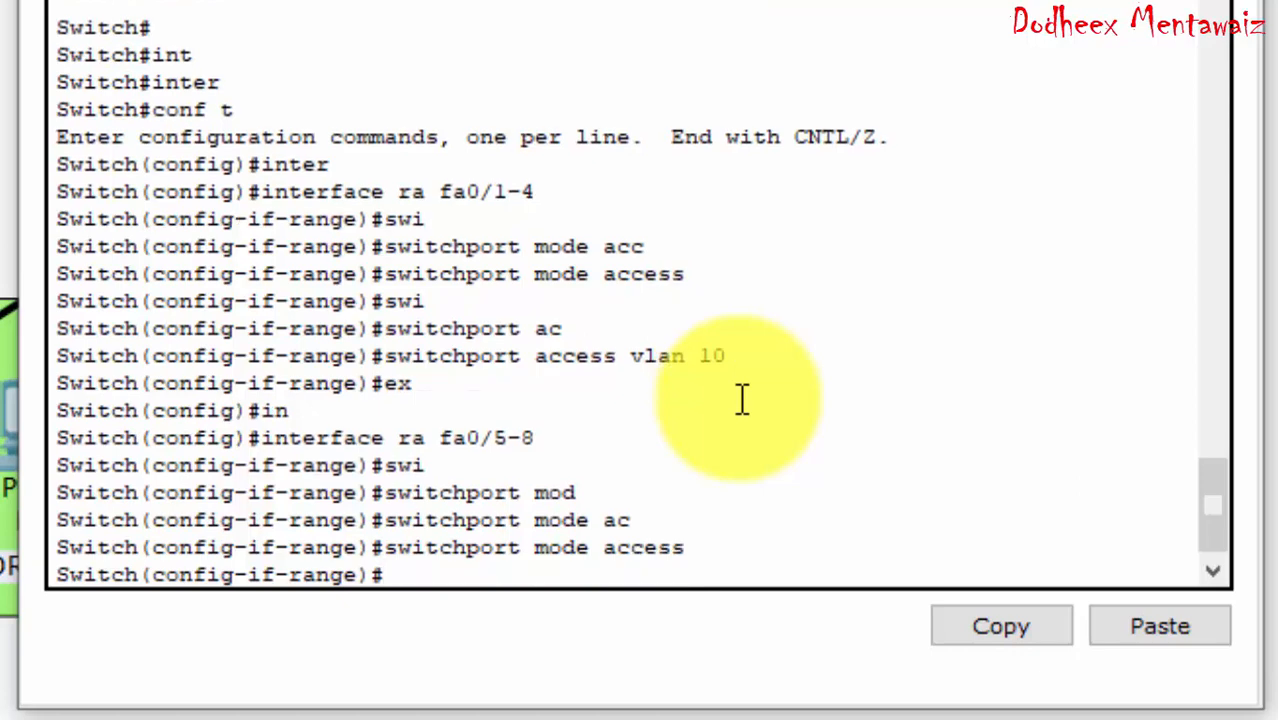
Step: Assign ports fa0/5-8 to access VLAN 20 and return to global configuration mode
type("switc")
key("Tab")
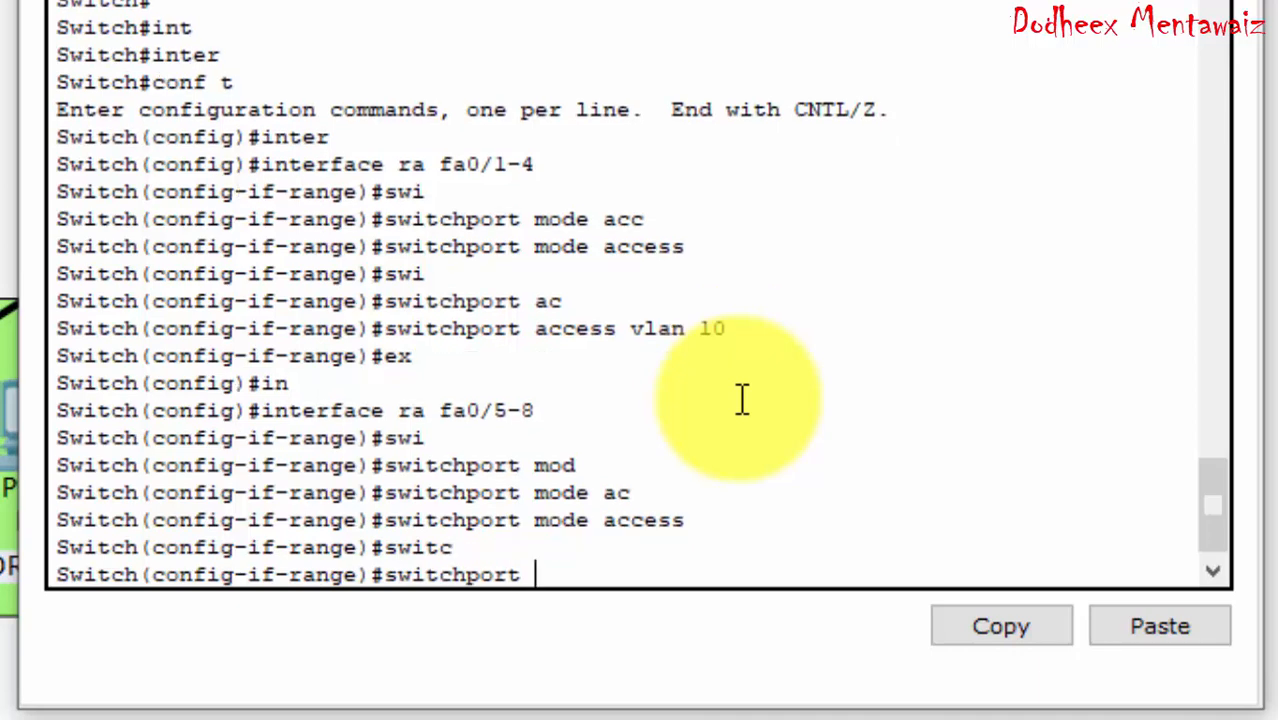
type("ac")
key("Tab")
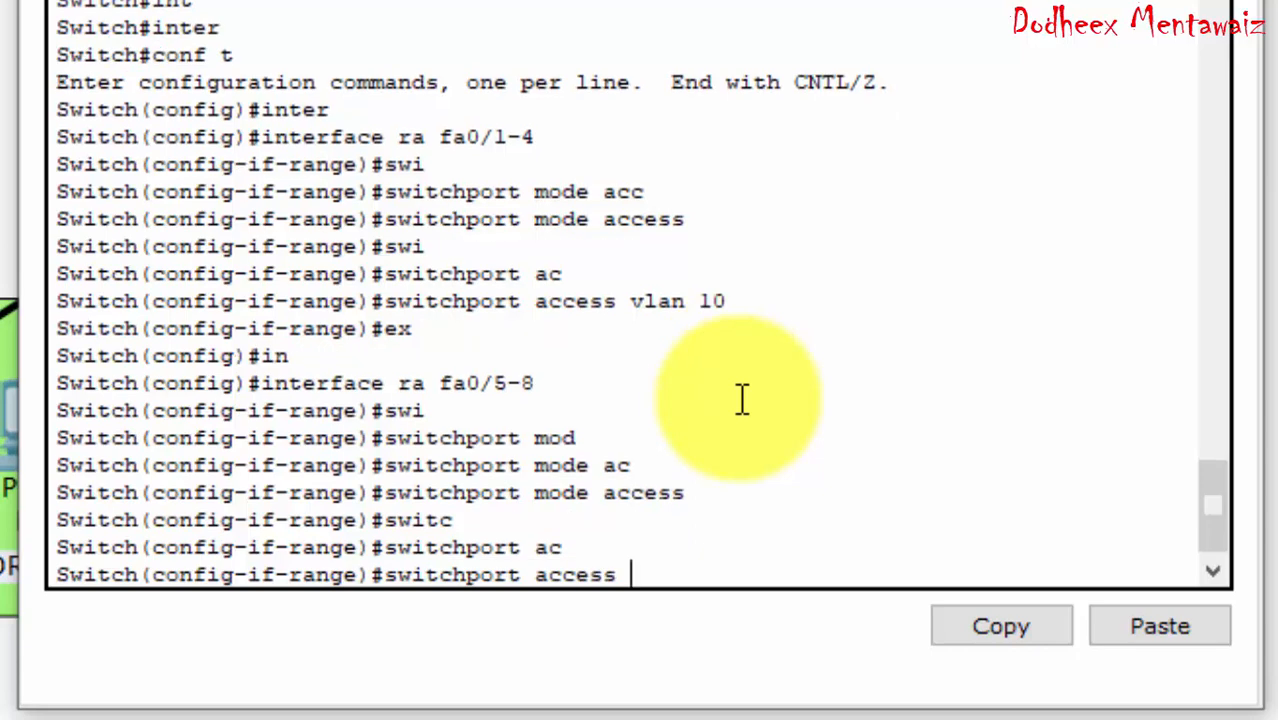
type("vlan 20")
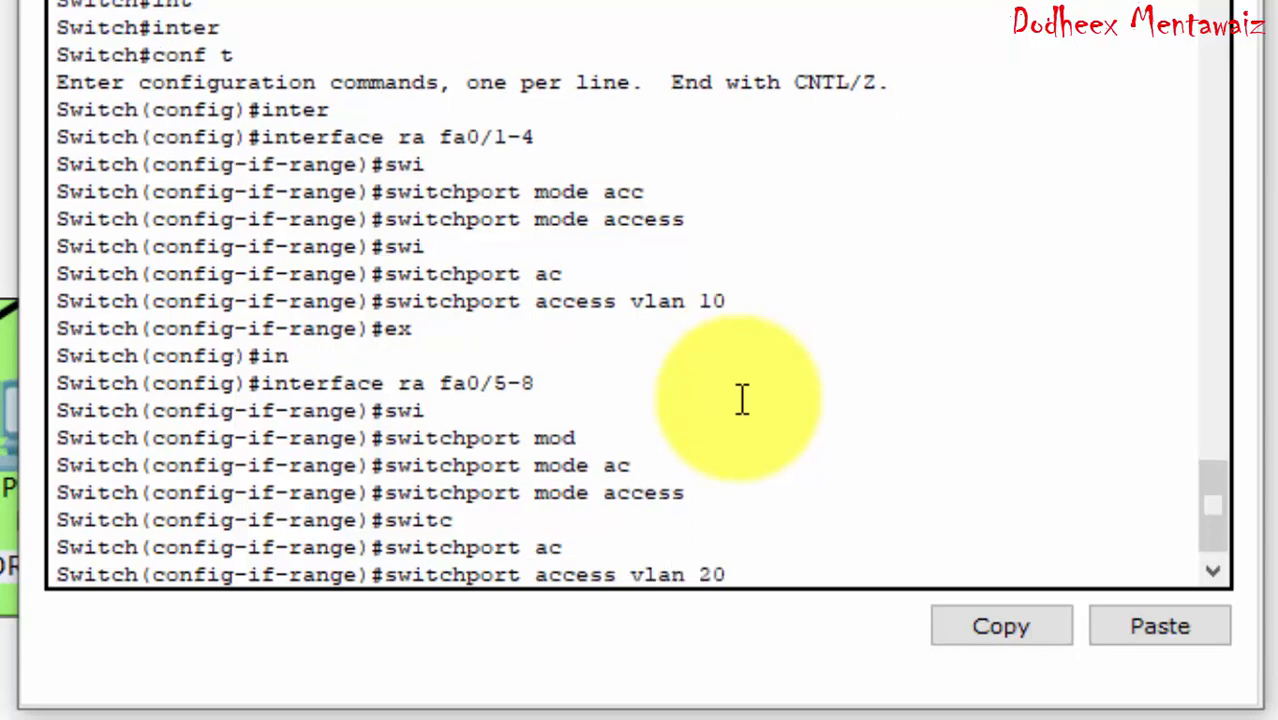
key("Return")
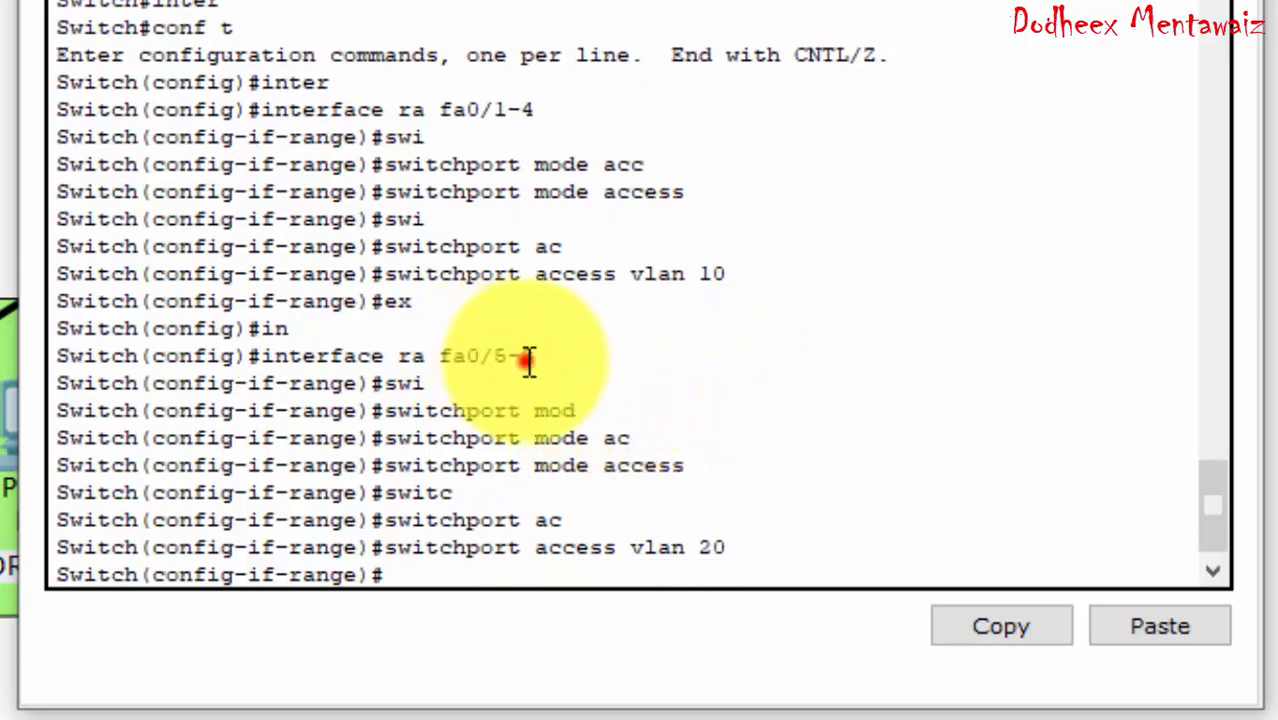
left_click_drag(496, 358, 521, 358)
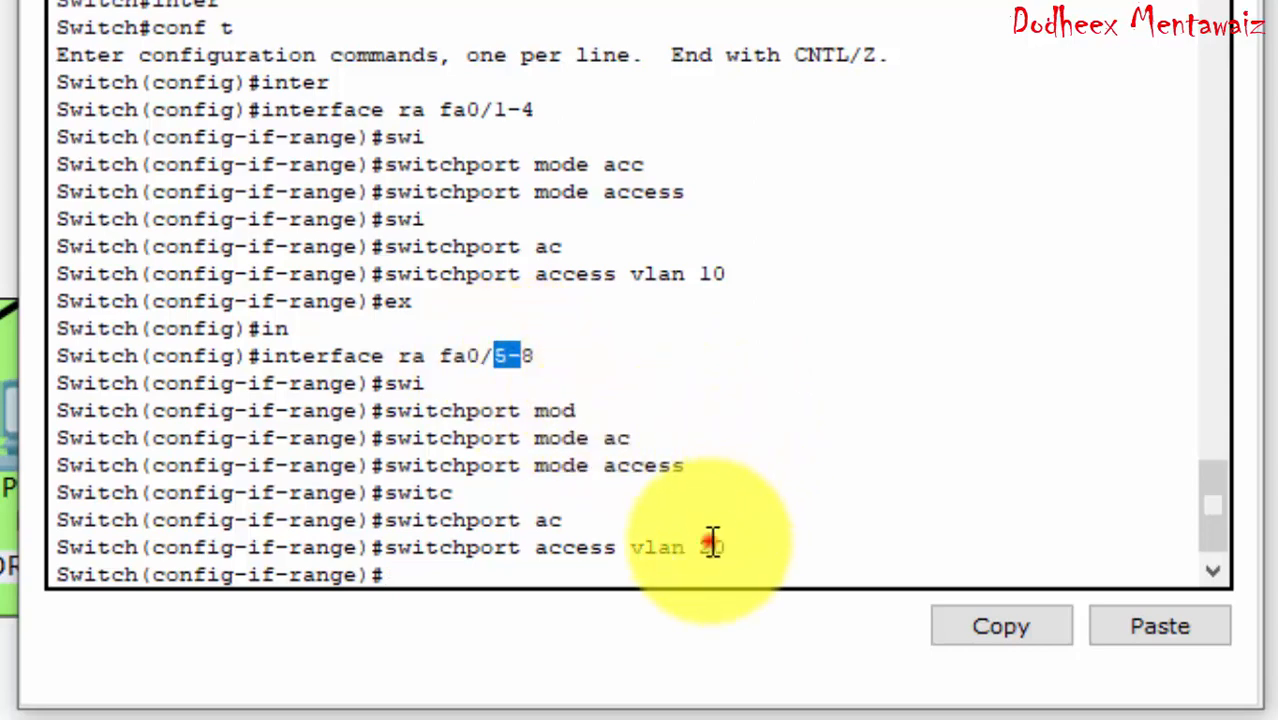
left_click_drag(711, 545, 699, 545)
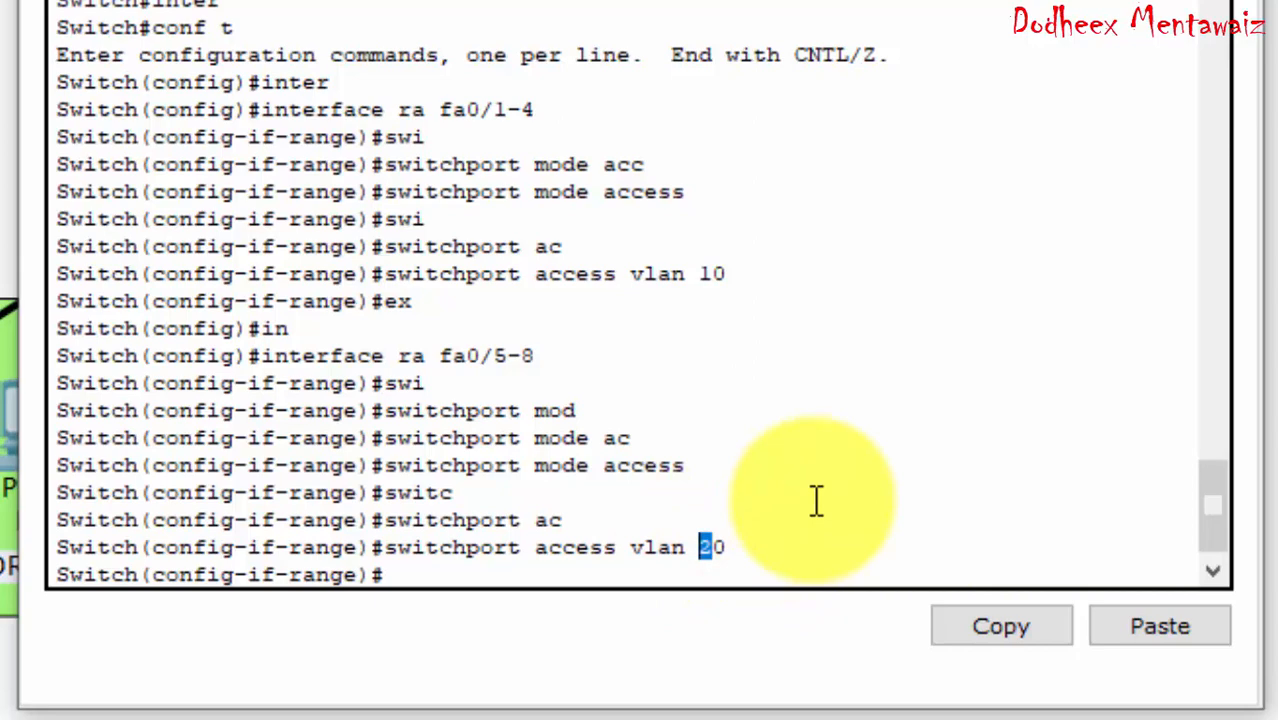
type("ex")
key("Return")
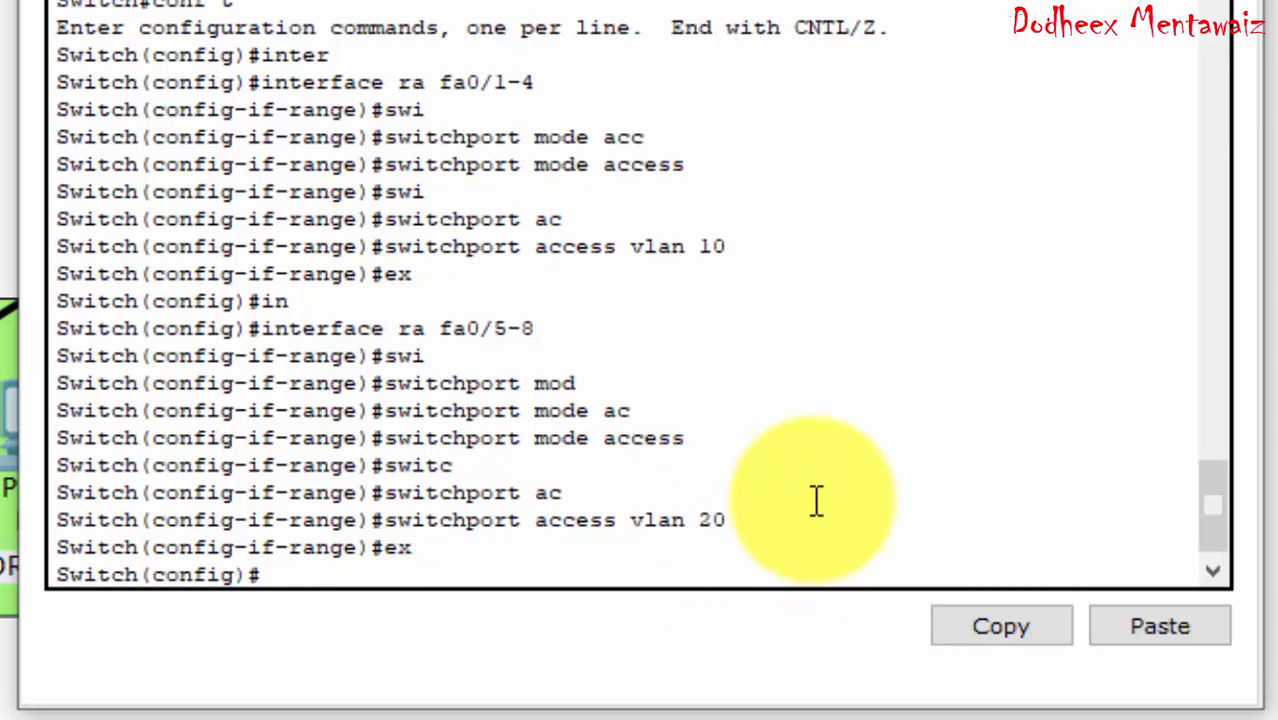
Step: Enter the interface range fa0/9-12 and set its ports to switchport mode access
type("in")
key("Tab")
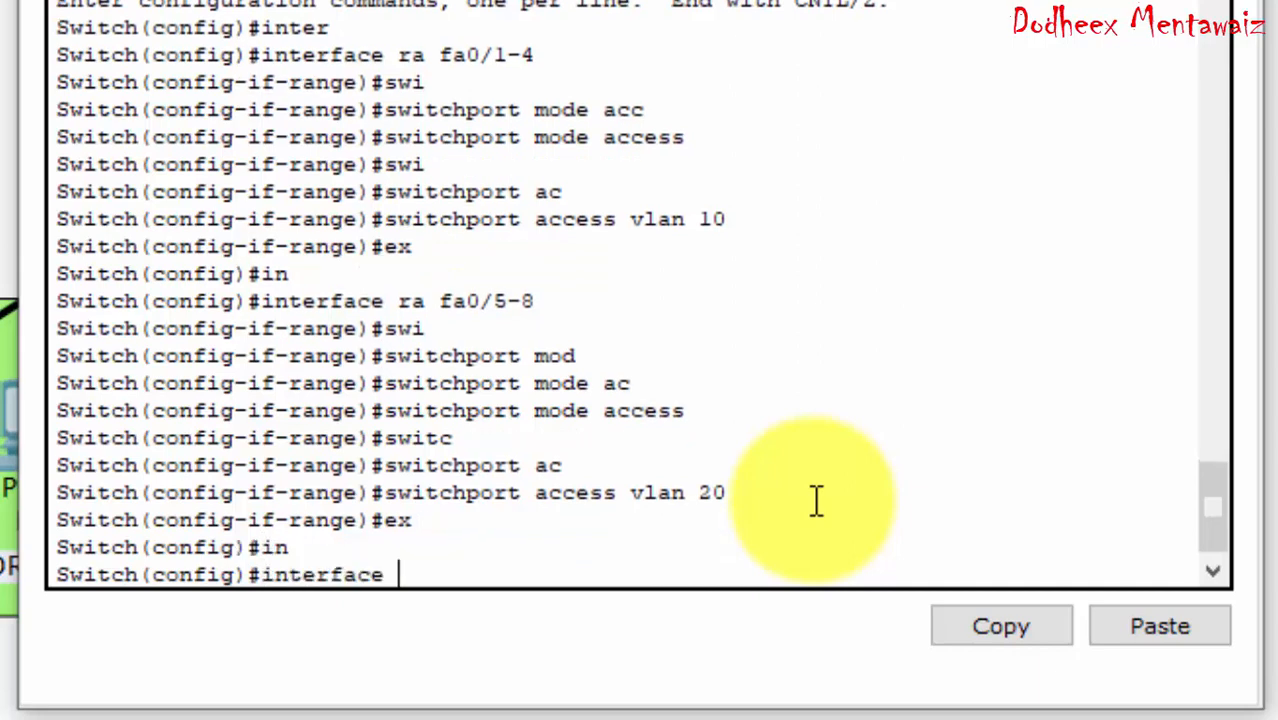
type("ra fa0")
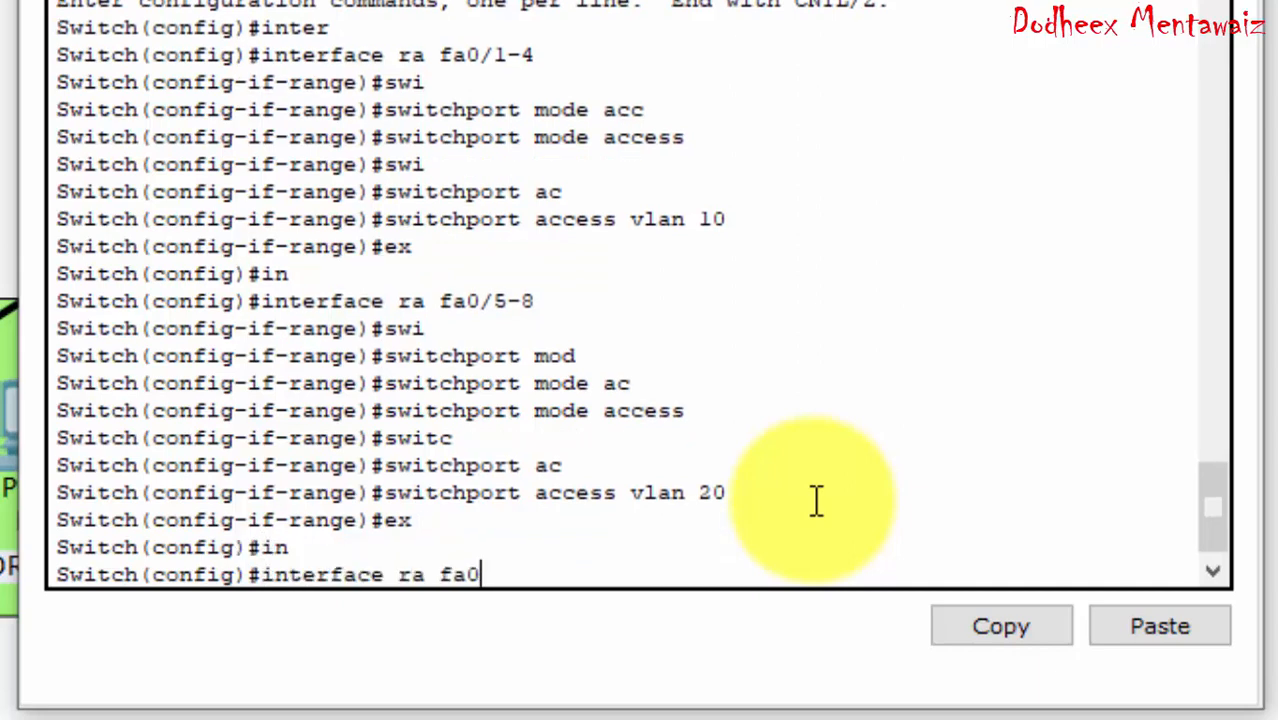
type("/9-12")
key("Return")
type("swi")
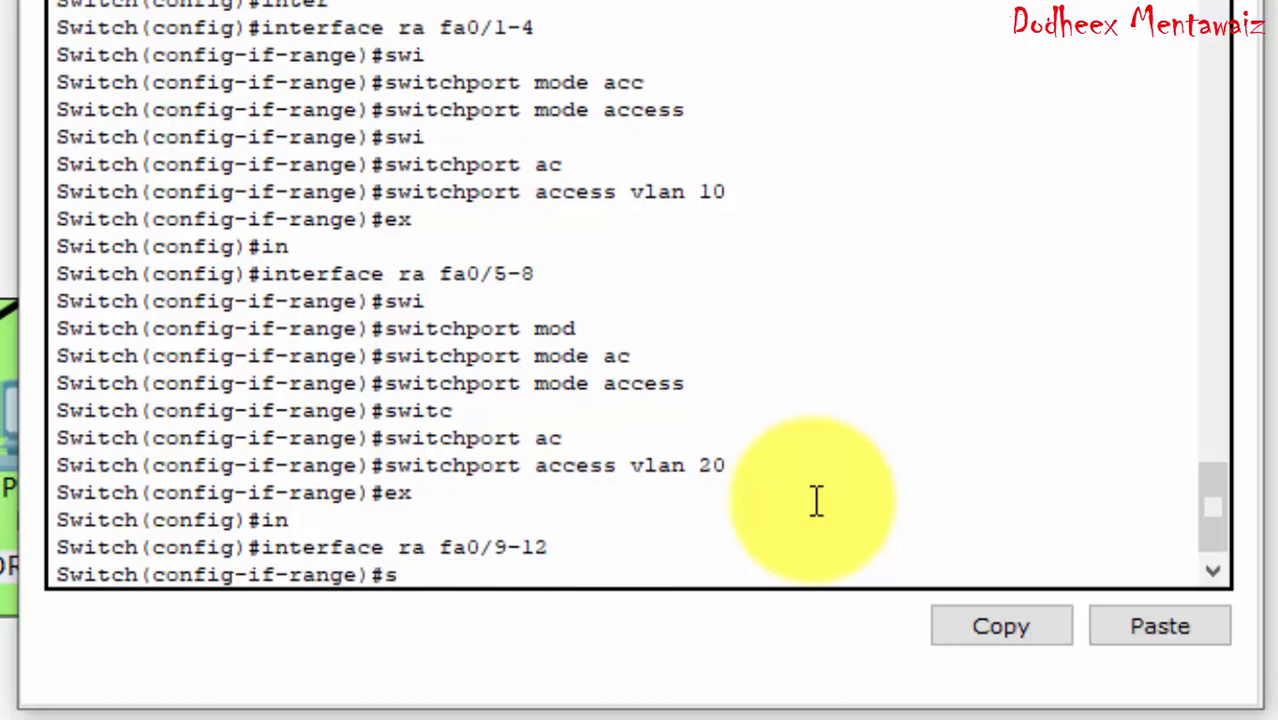
key("Tab")
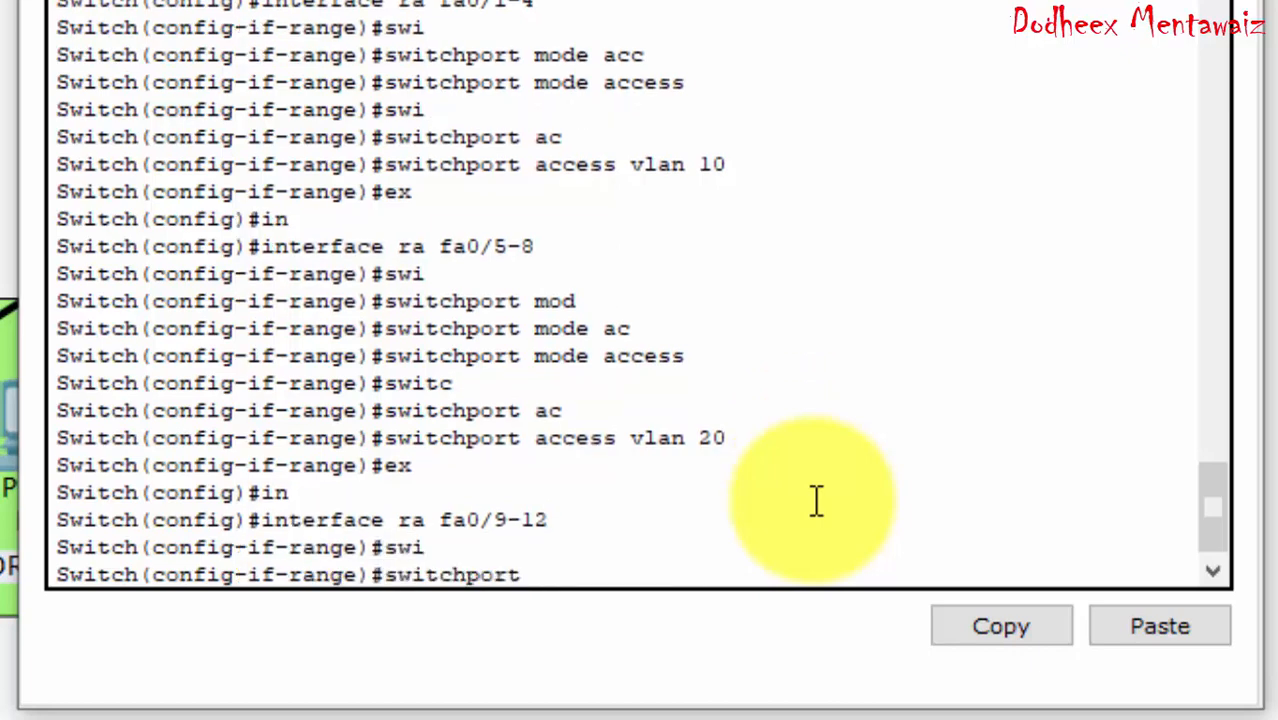
type("mode ac")
key("Tab")
key("Return")
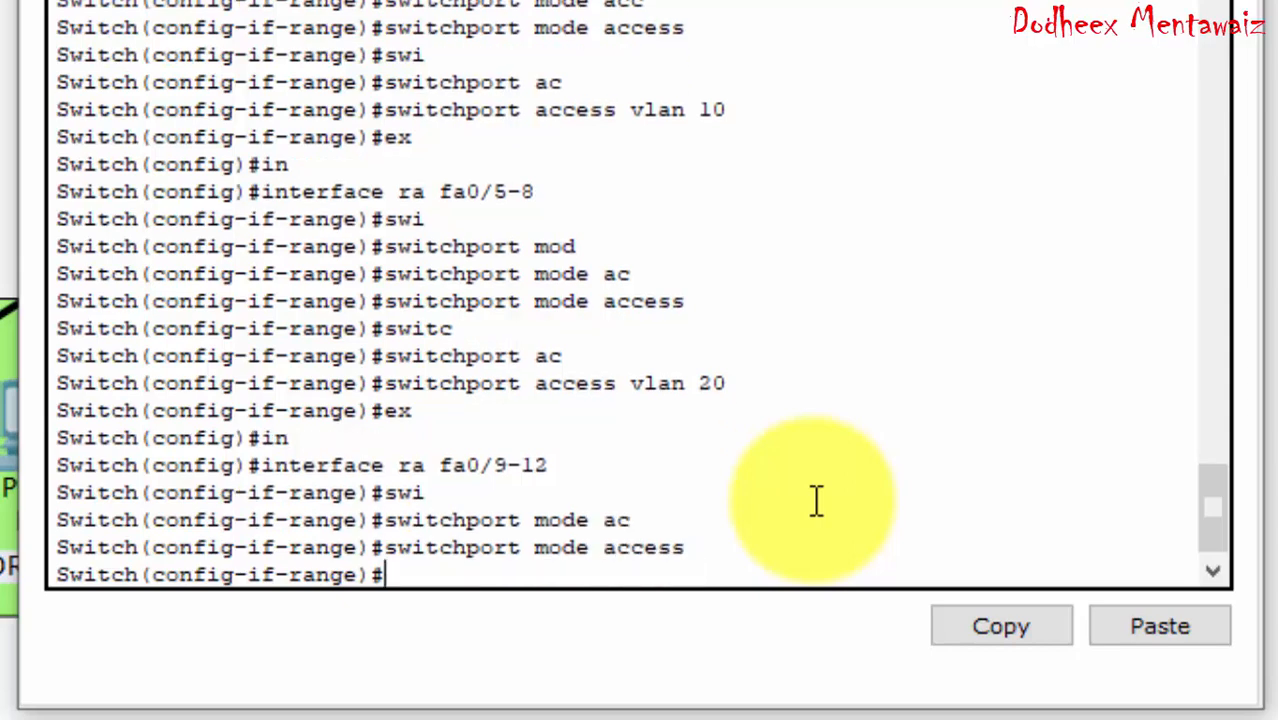
Step: Assign ports fa0/9-12 to access VLAN 30 and return to global configuration mode
type("swi")
key("Tab")
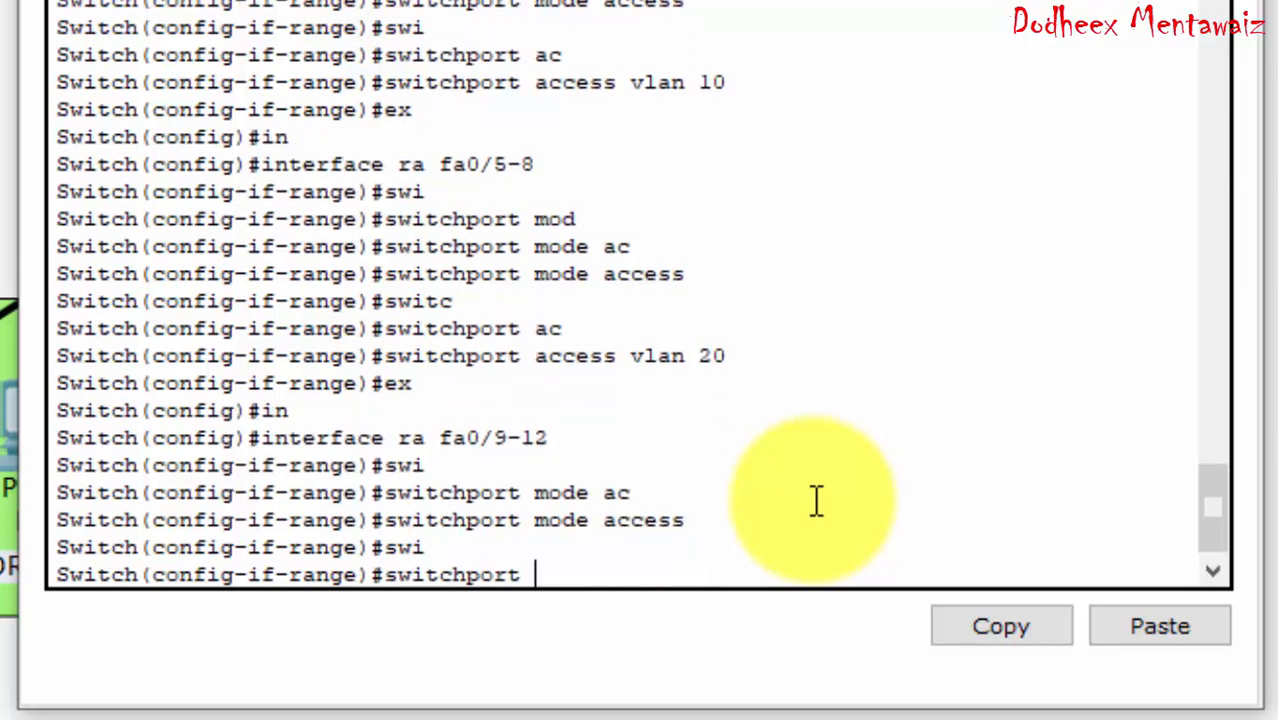
type("ac")
key("Tab")
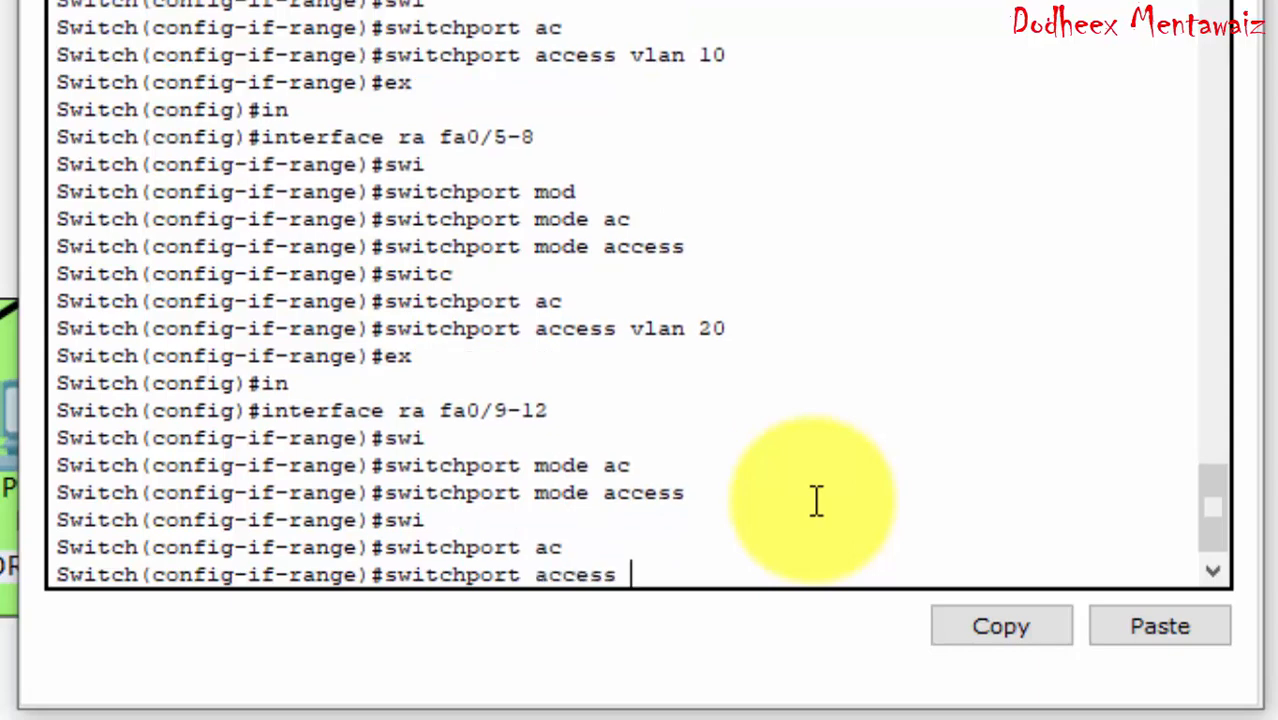
type("vlan 30")
key("Return")
key("Return")
key("Return")
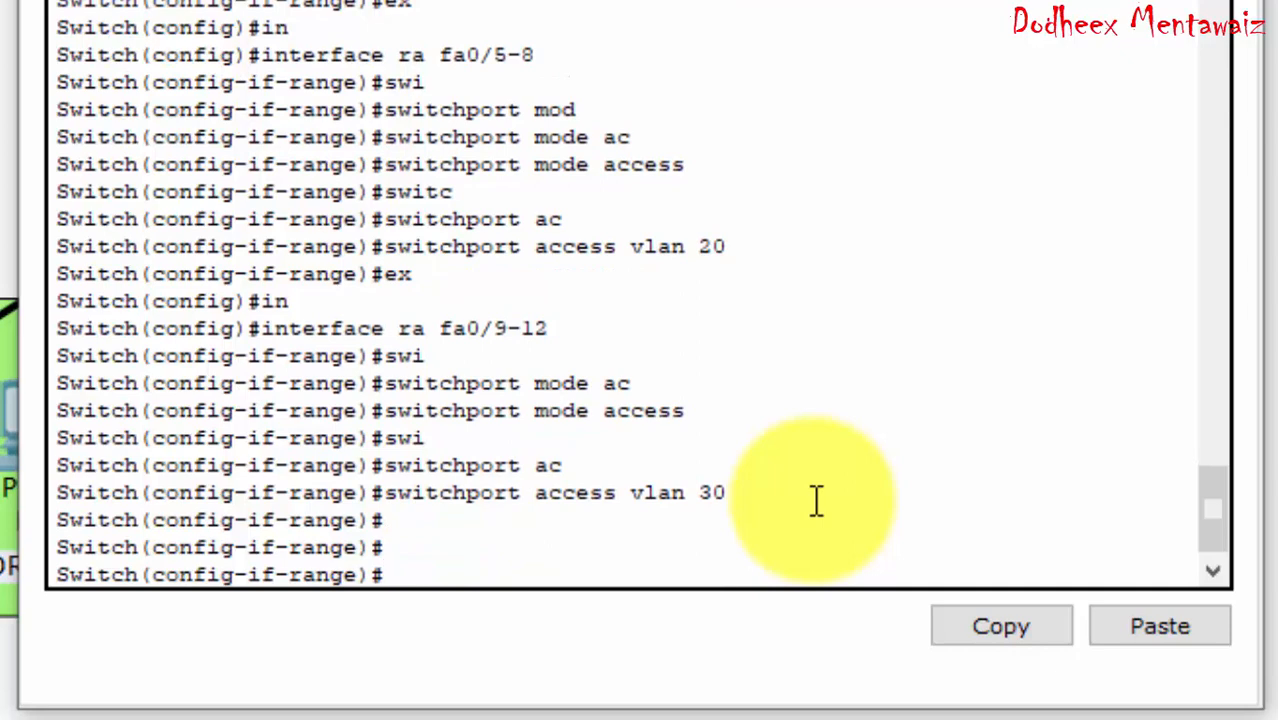
type("ex")
key("Return")
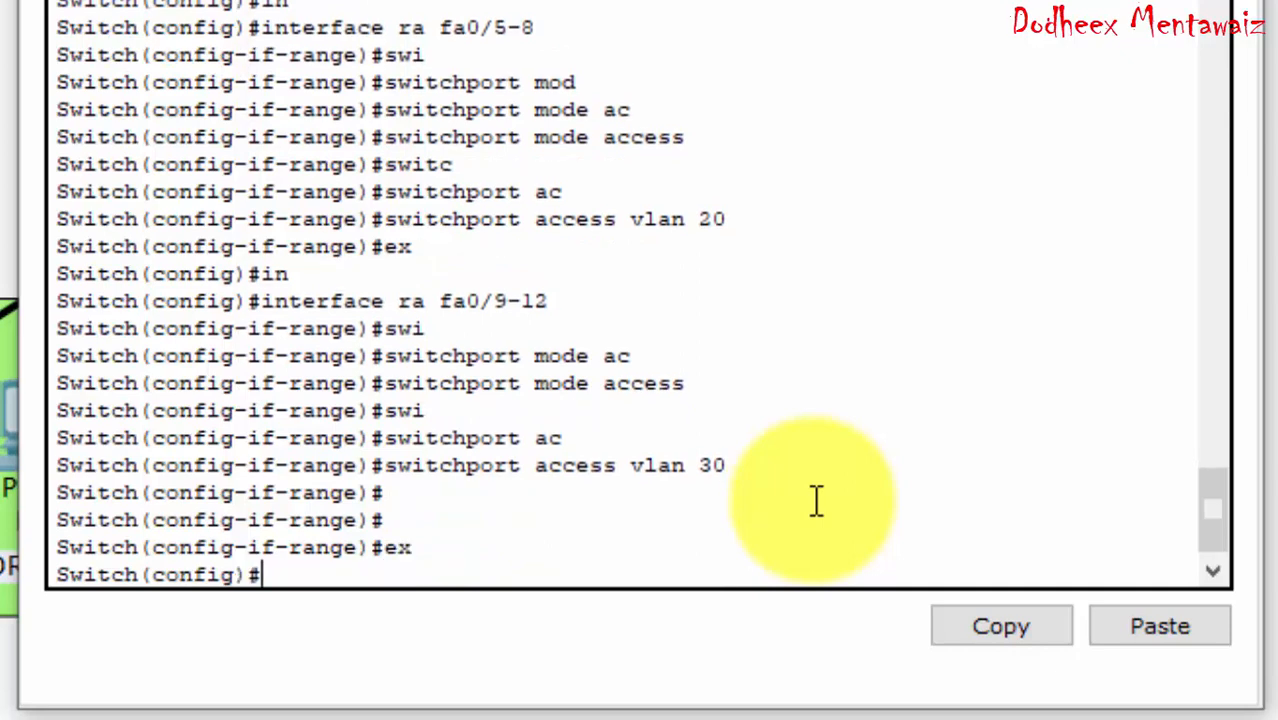
Step: Try to display the VLAN table with sh vlan from global configuration mode
type("sh vla")
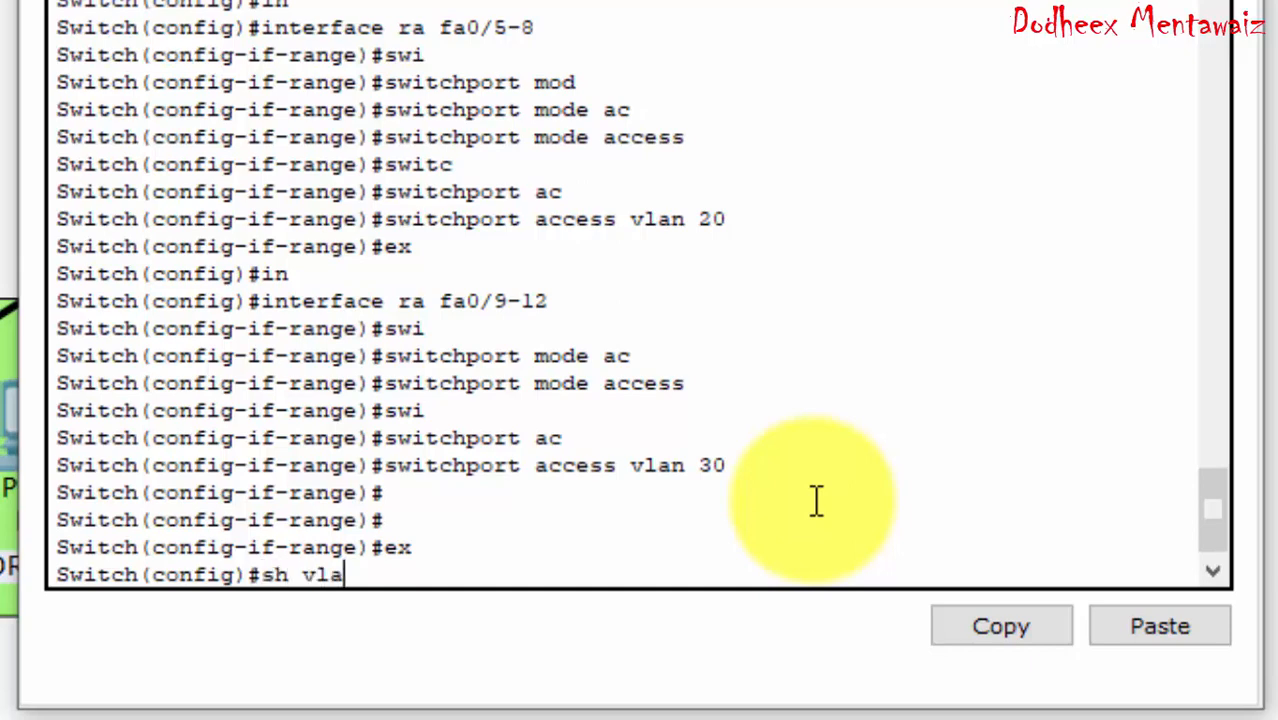
type("n")
key("Return")
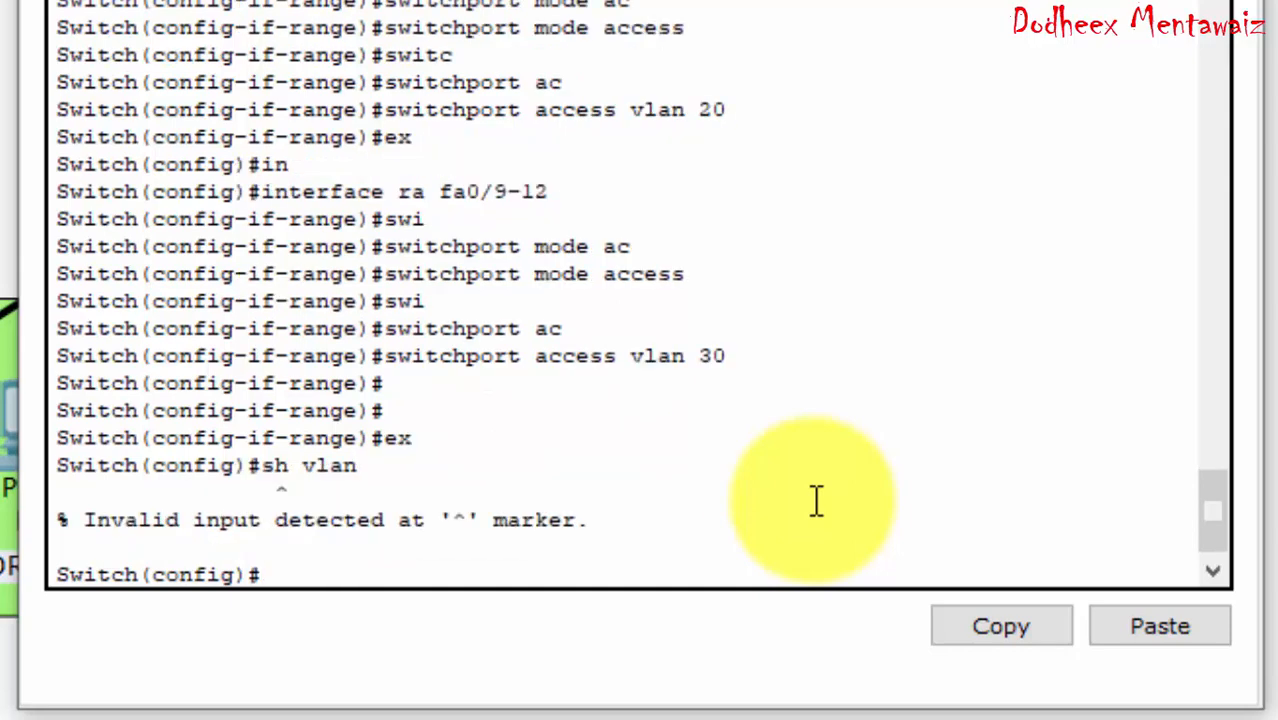
Step: Exit to privileged EXEC mode and display the VLAN table with sh vlan
type("ex")
key("Return")
key("Return")
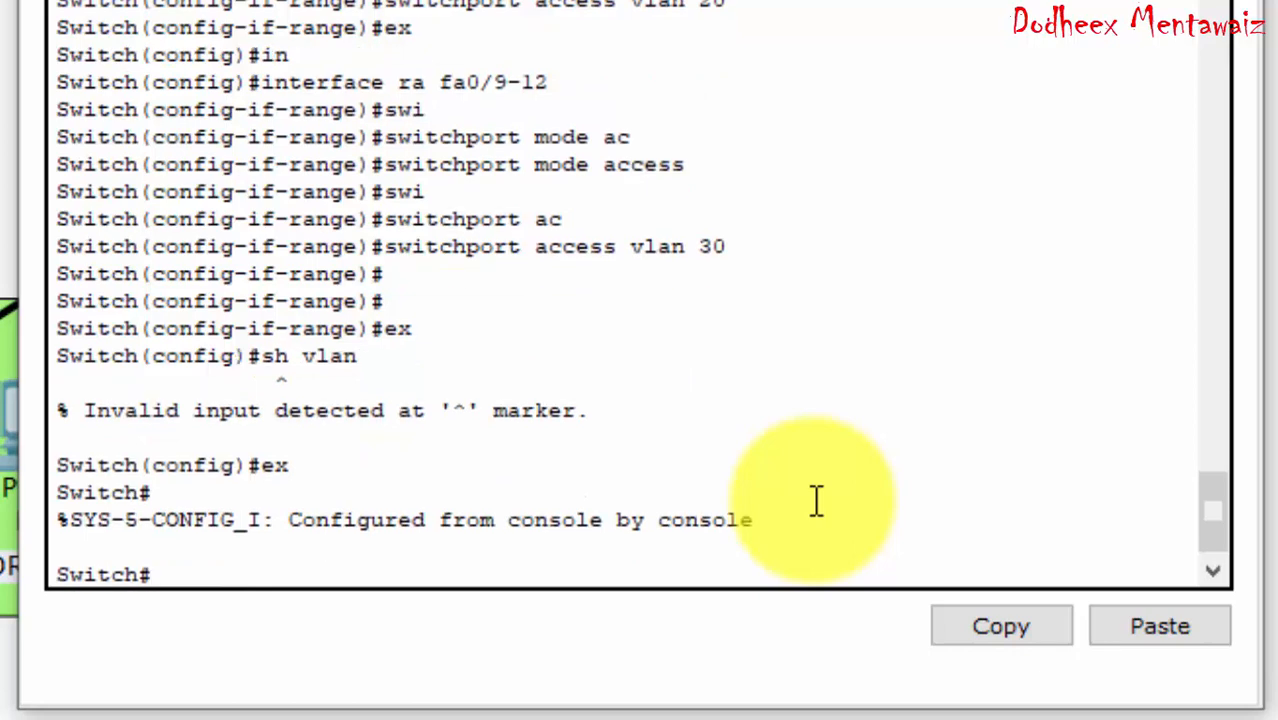
type("sh vlan")
key("Return")
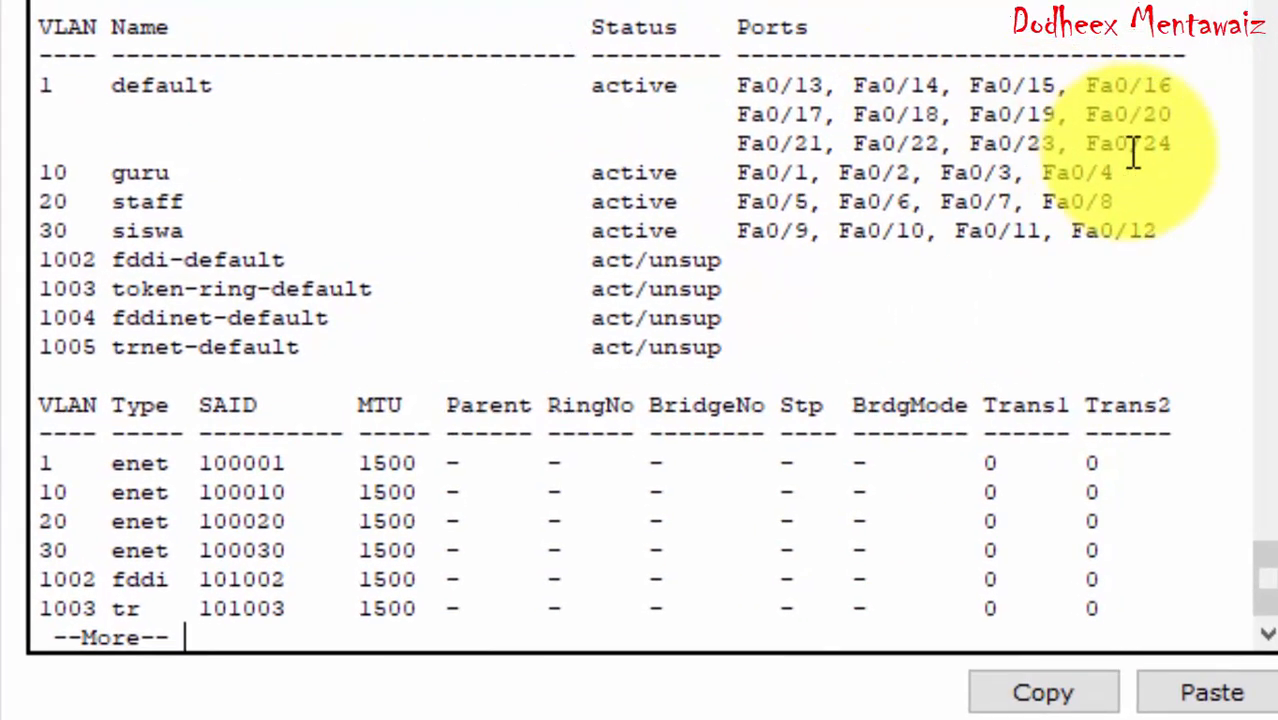
Step: Examine which ports belong to the default, guru, staff and siswa VLANs, and close the switch's window
left_click_drag(1186, 143, 577, 120)
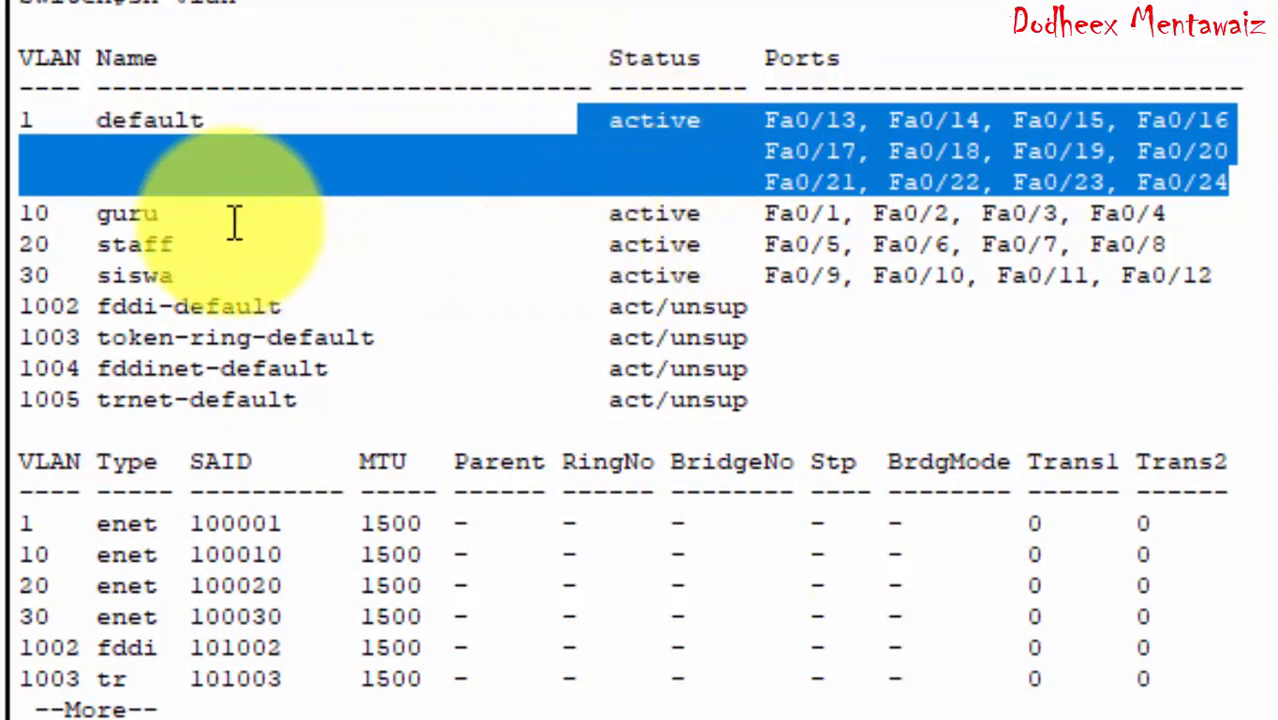
left_click_drag(55, 221, 18, 220)
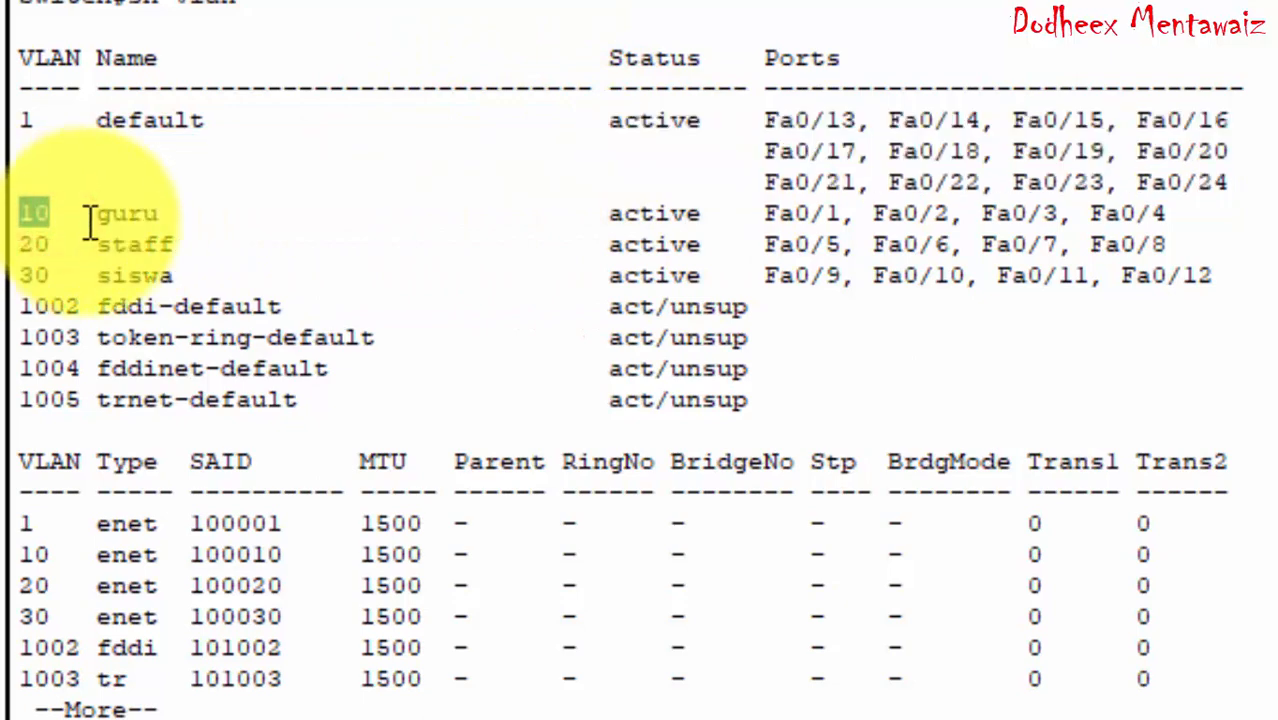
left_click_drag(104, 221, 129, 222)
left_click_drag(37, 243, 128, 243)
left_click_drag(88, 266, 144, 270)
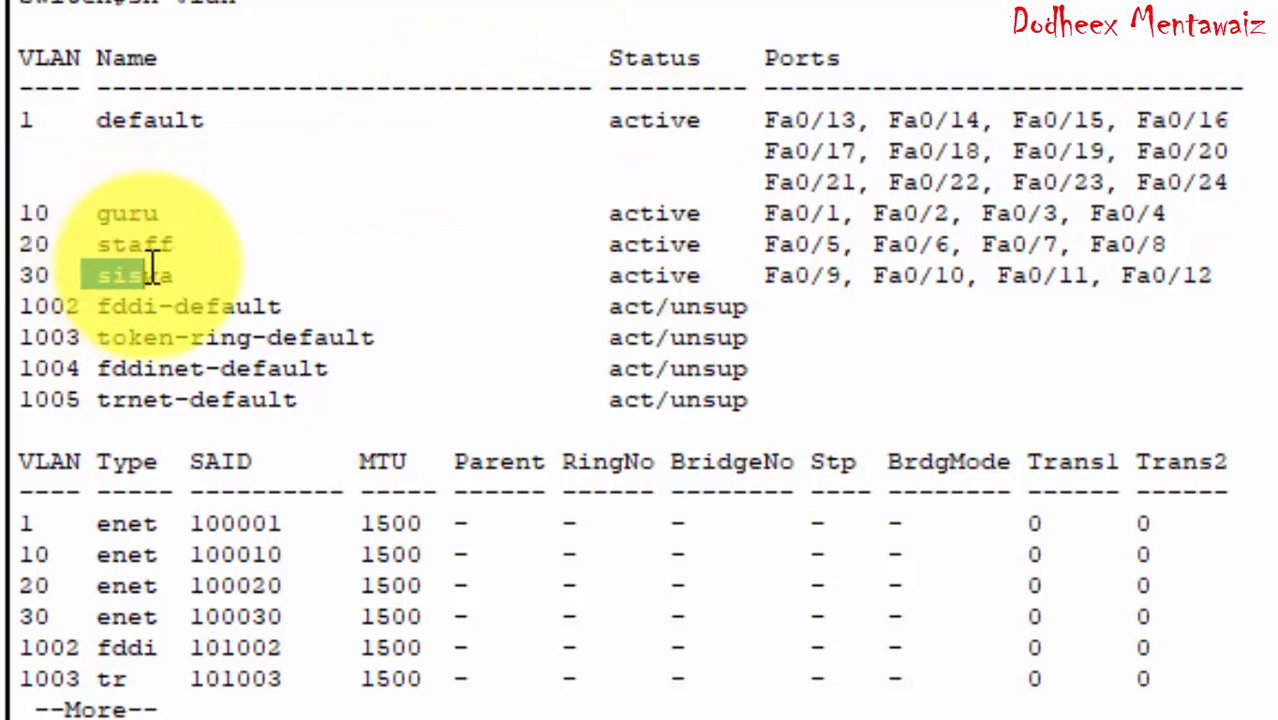
left_click(779, 215)
left_click_drag(779, 215, 1166, 213)
left_click_drag(985, 245, 1077, 248)
left_click_drag(962, 268, 1027, 267)
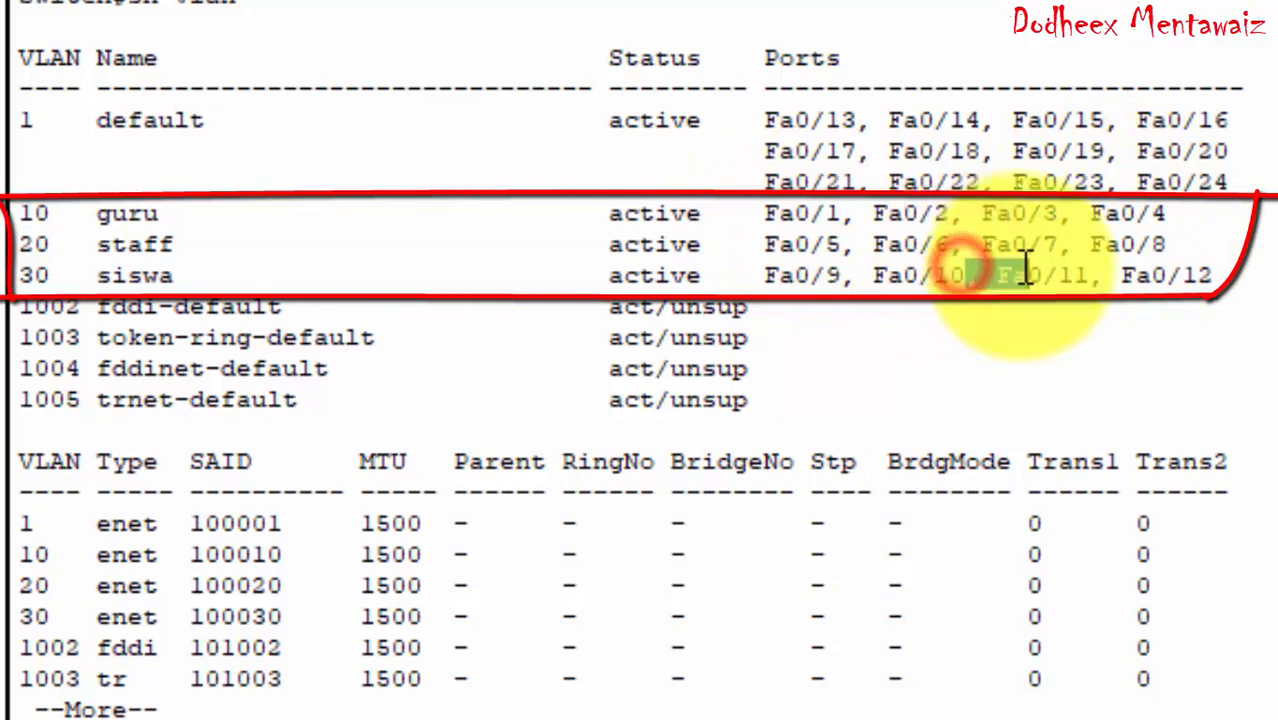
left_click_drag(765, 120, 1262, 186)
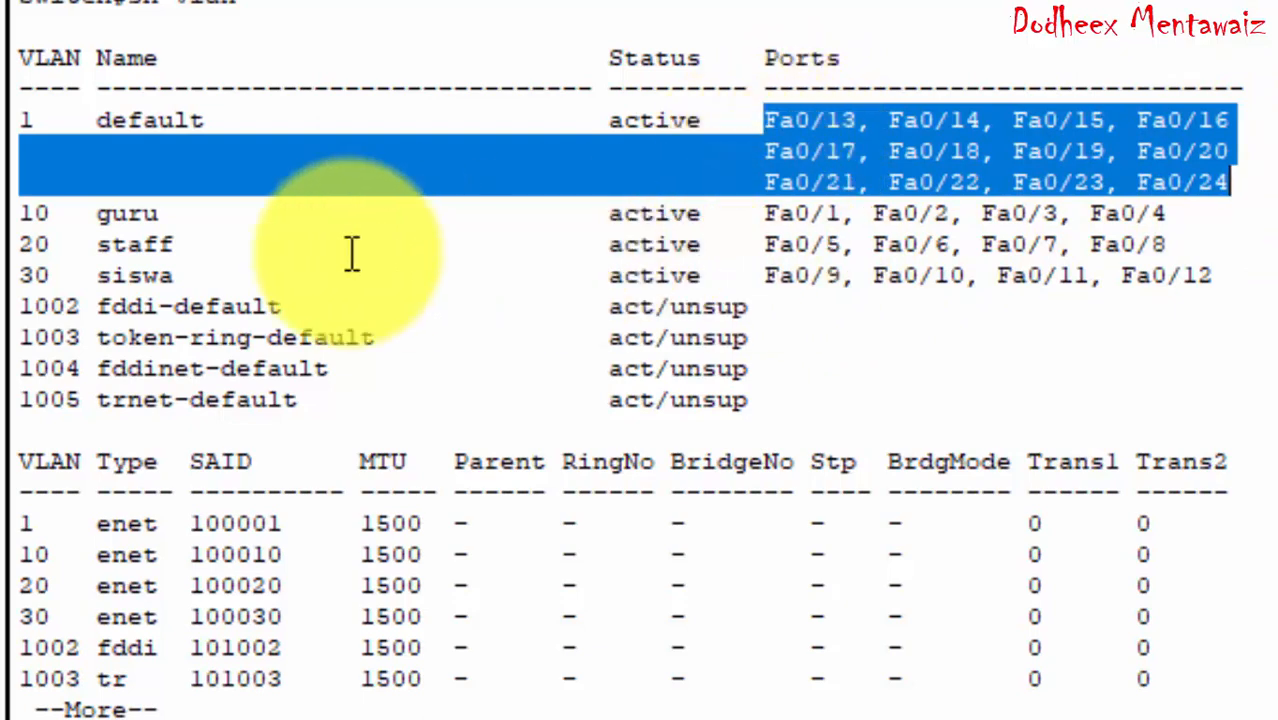
left_click(52, 215)
double_click(35, 213)
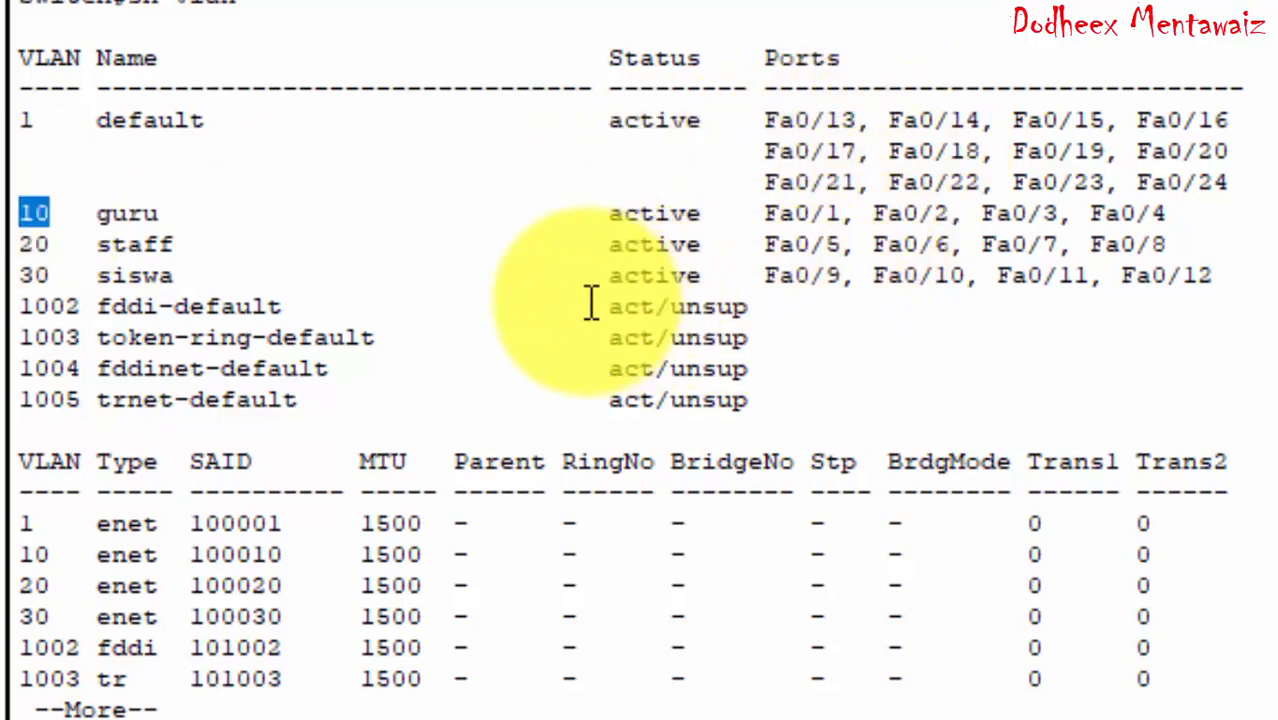
left_click(371, 277)
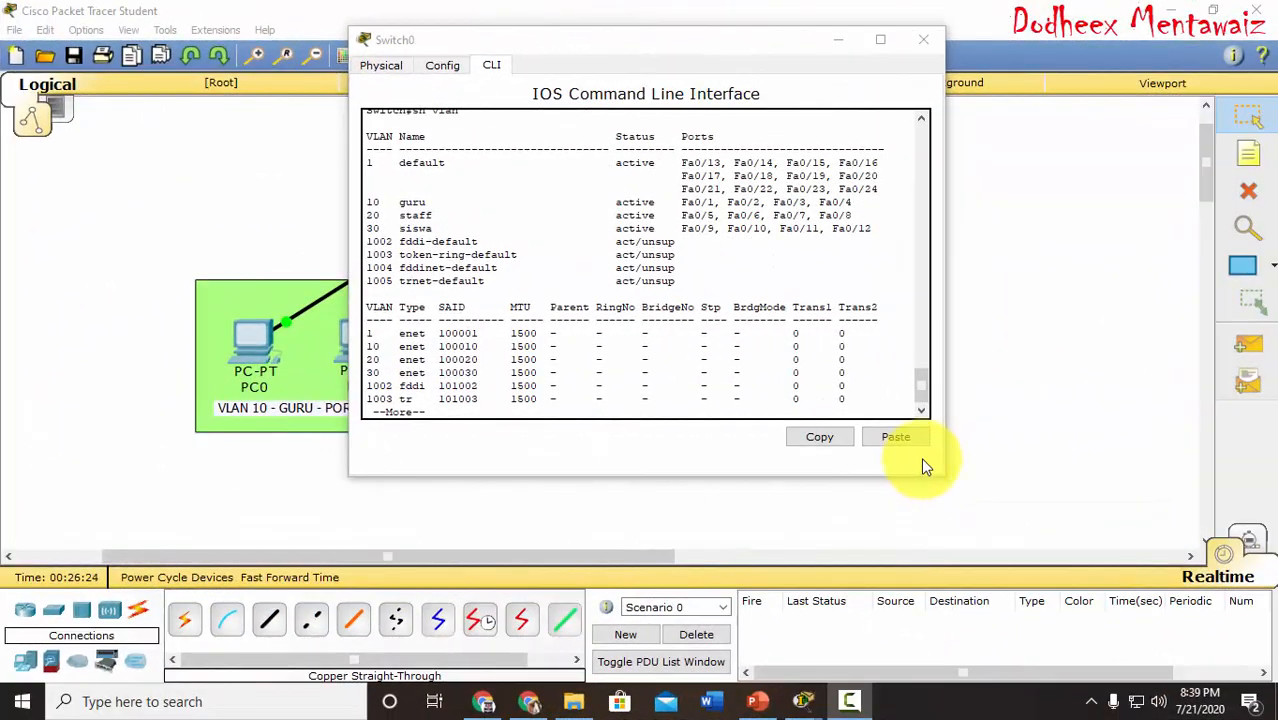
left_click(919, 42)
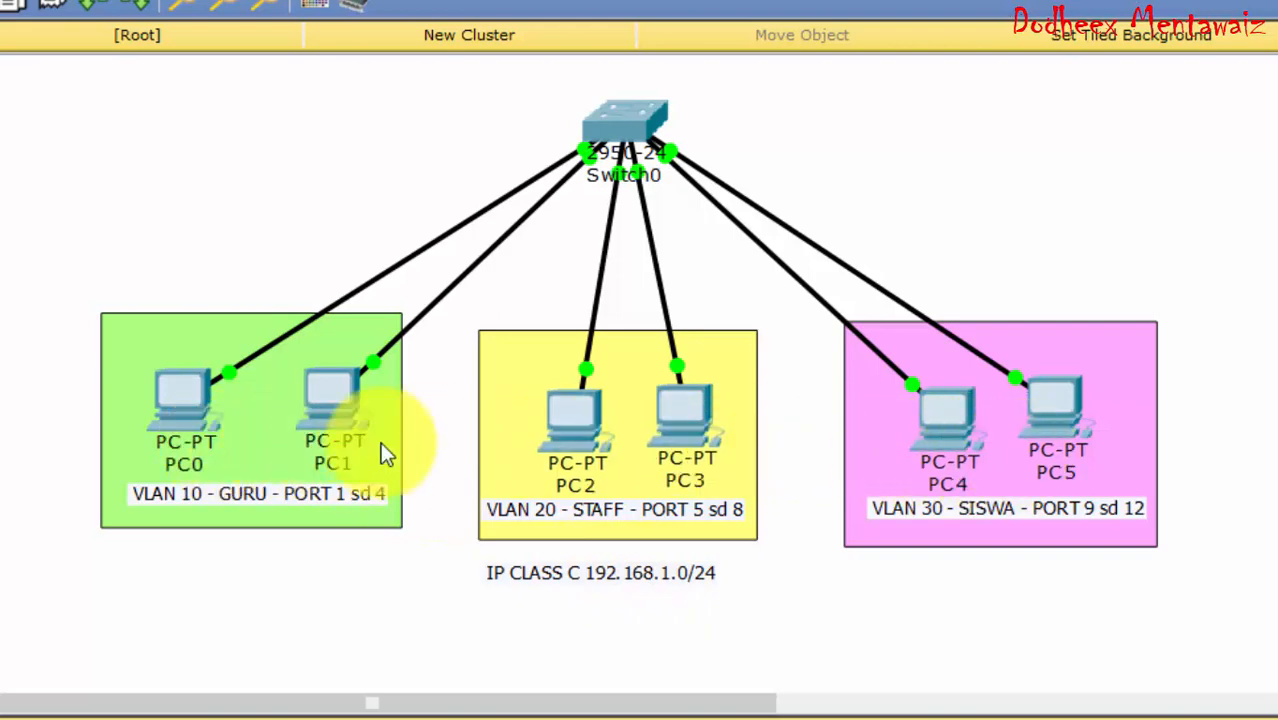
Step: Give PC0 the static IP address 192.168.1.1 with subnet mask 255.255.255.0 and close its window
left_click(180, 414)
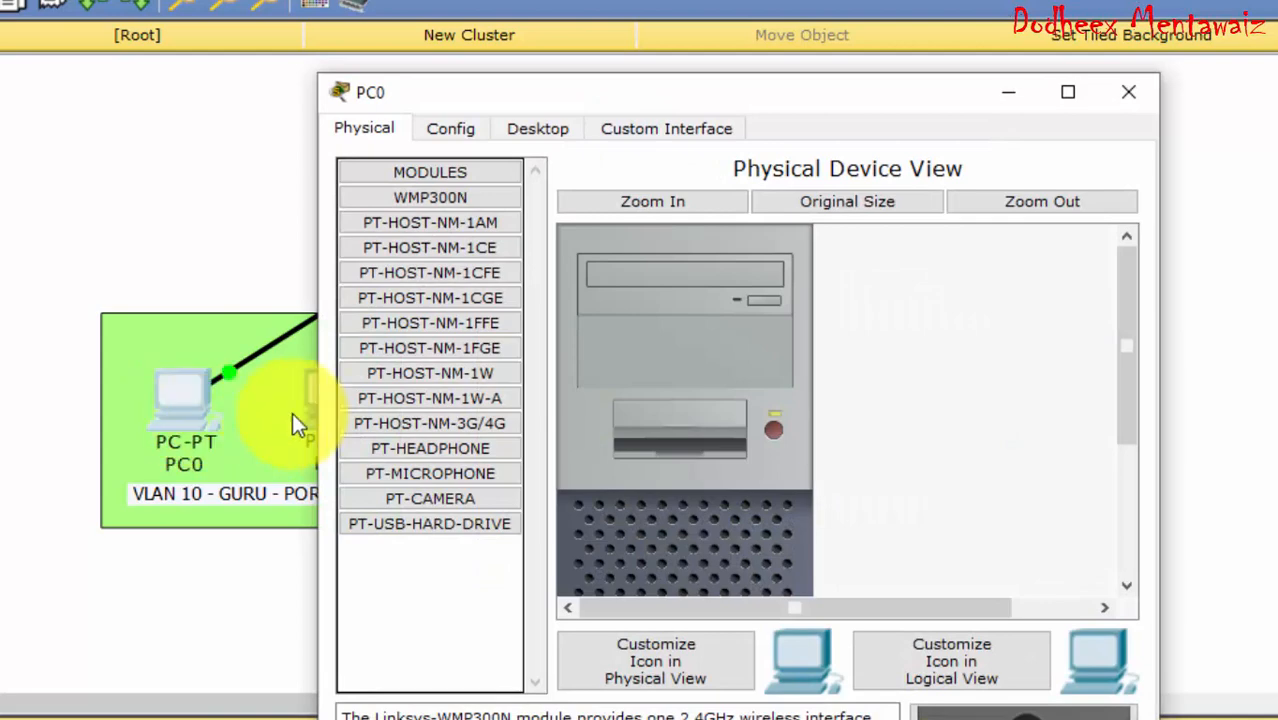
left_click(545, 130)
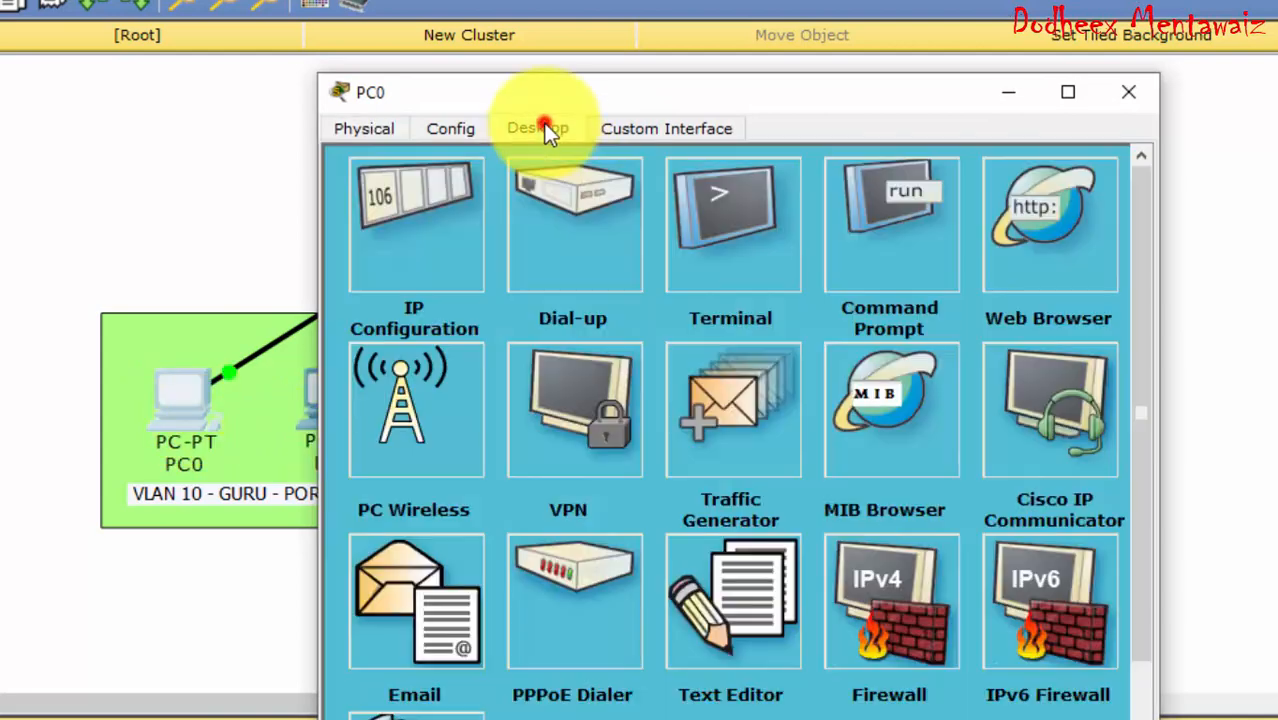
left_click(446, 233)
left_click(584, 280)
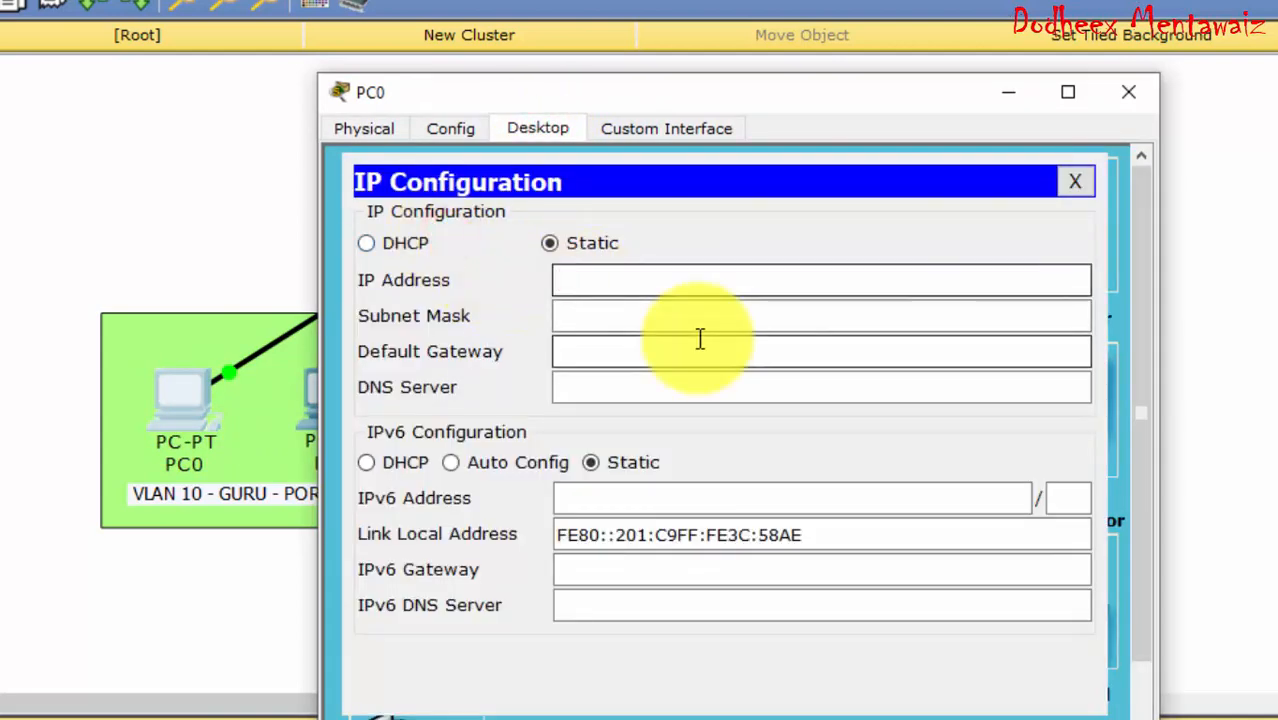
type("192.1")
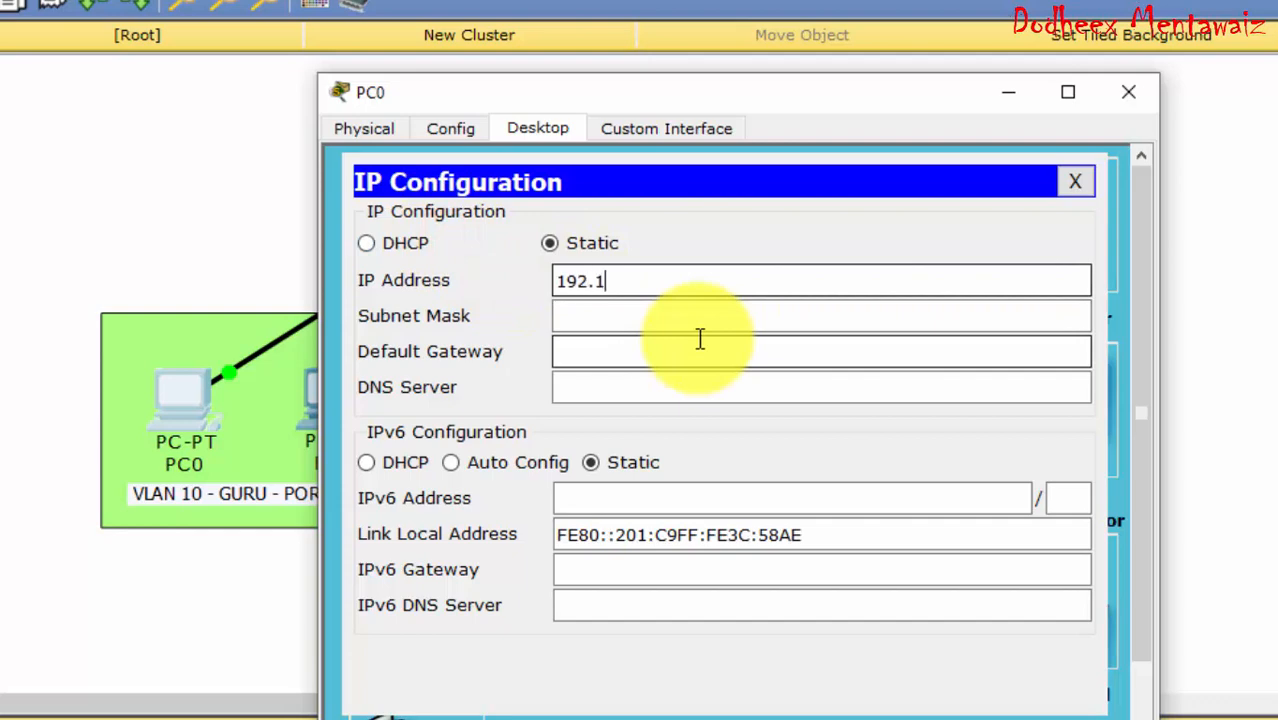
type("68.1.1")
key("Tab")
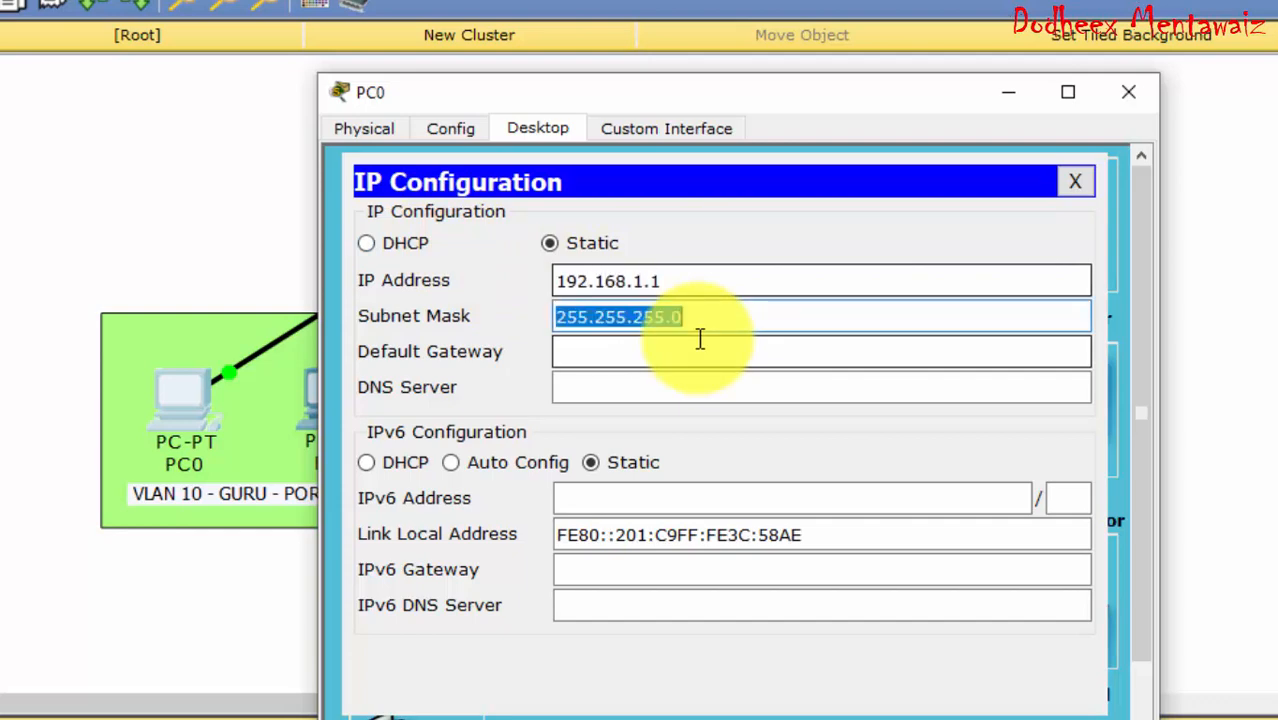
left_click(728, 318)
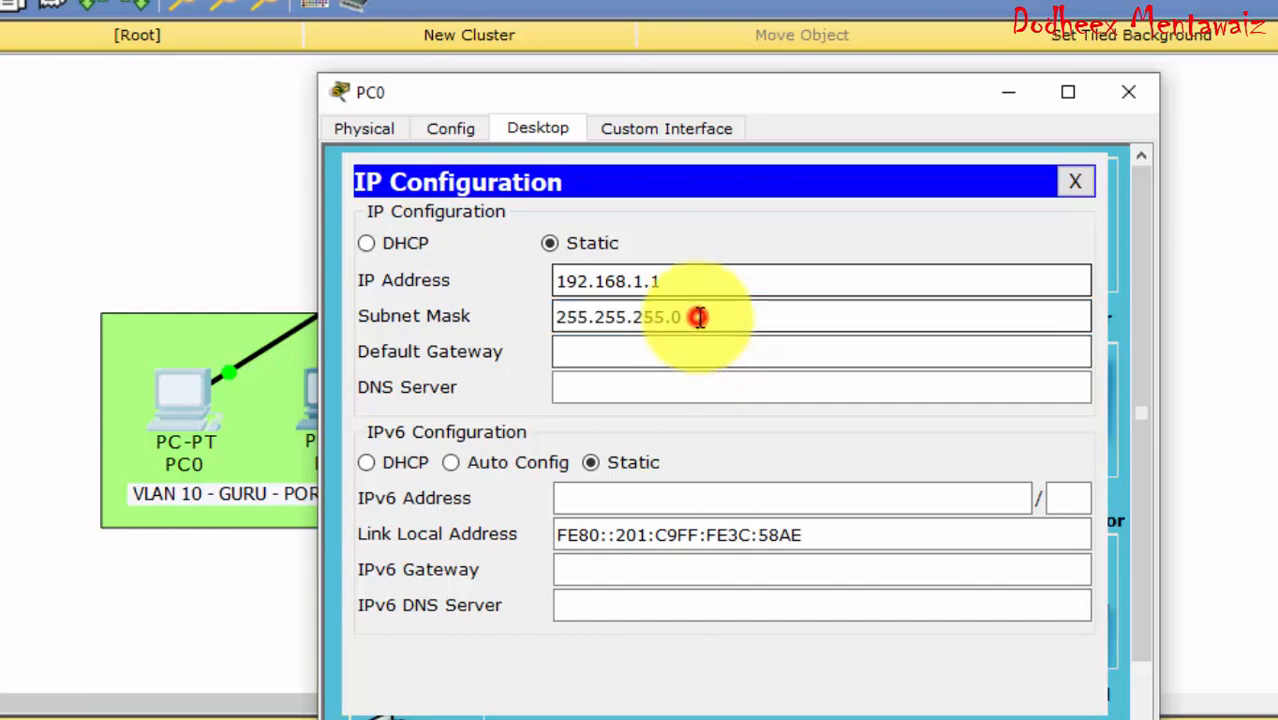
left_click(1129, 92)
Step: Give PC1 the static IP address 192.168.1.2 with subnet mask 255.255.255.0 and close its window
left_click(352, 408)
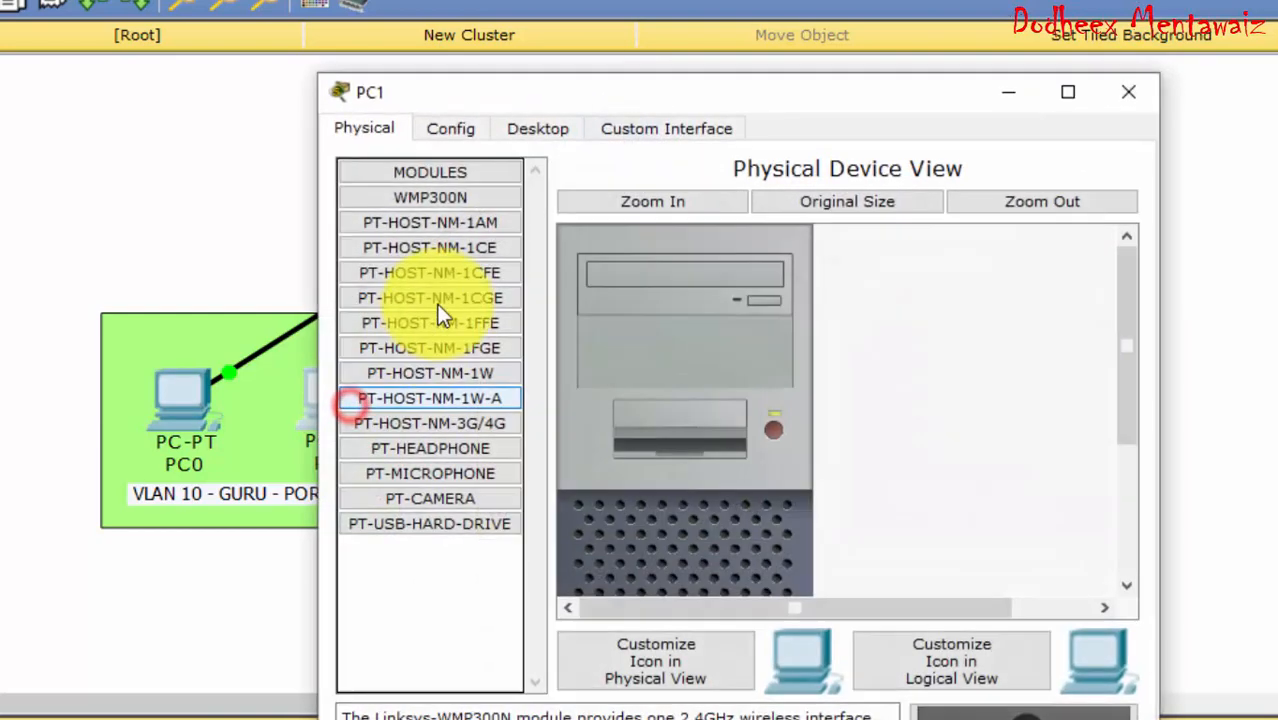
left_click(536, 130)
left_click(429, 214)
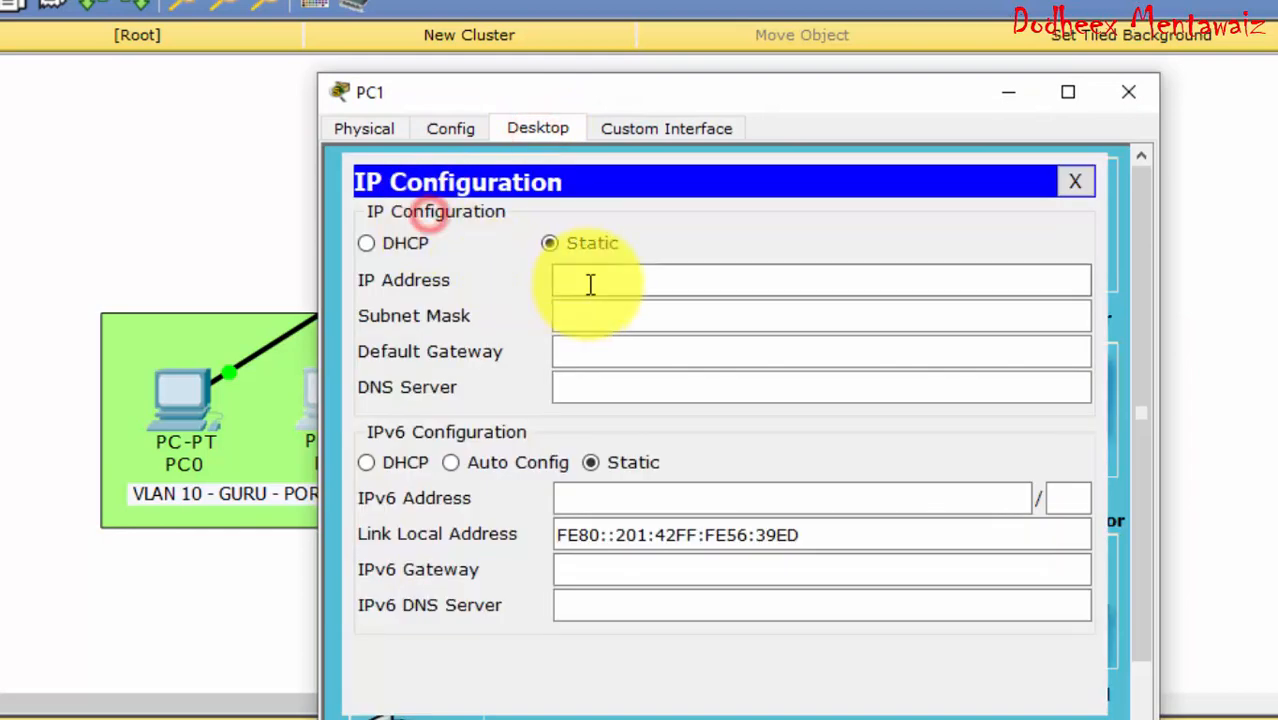
left_click(590, 282)
type("192.168.")
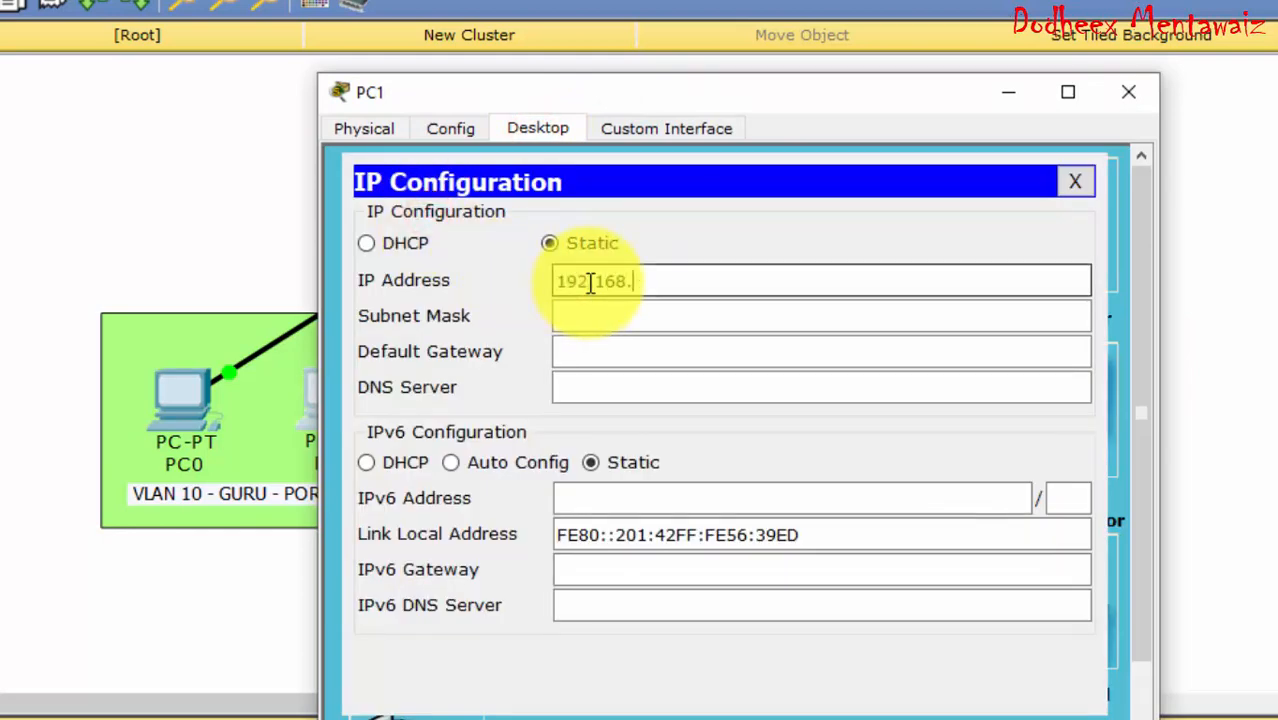
type("1.")
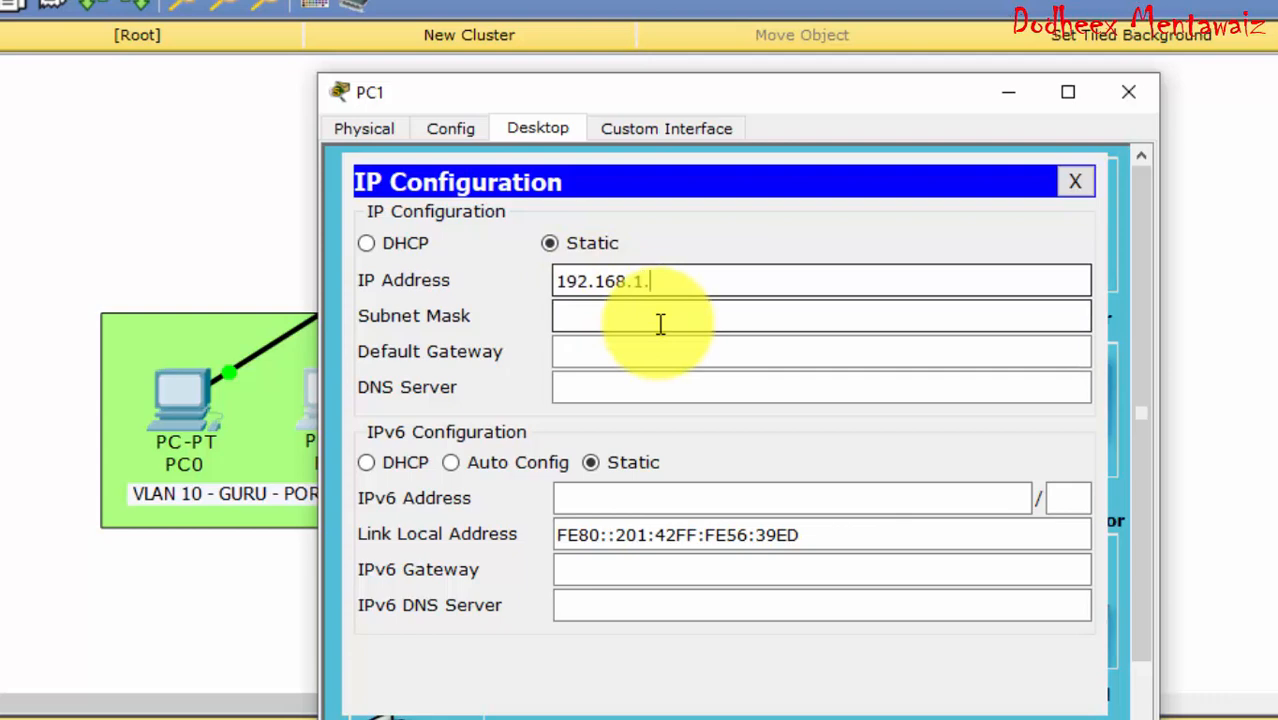
type("2")
left_click(660, 323)
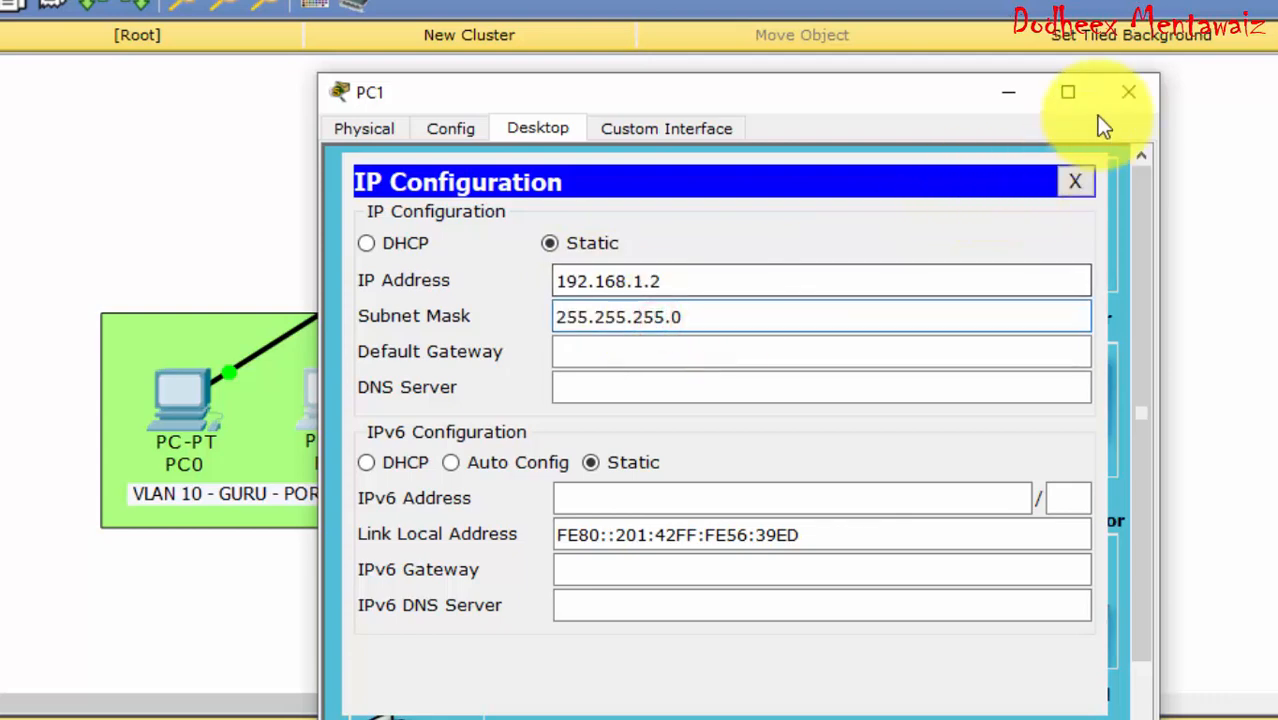
left_click(1120, 97)
Step: Give PC2 the static IP address 192.168.1.3, fill in its default subnet mask, and close its window
left_click(595, 413)
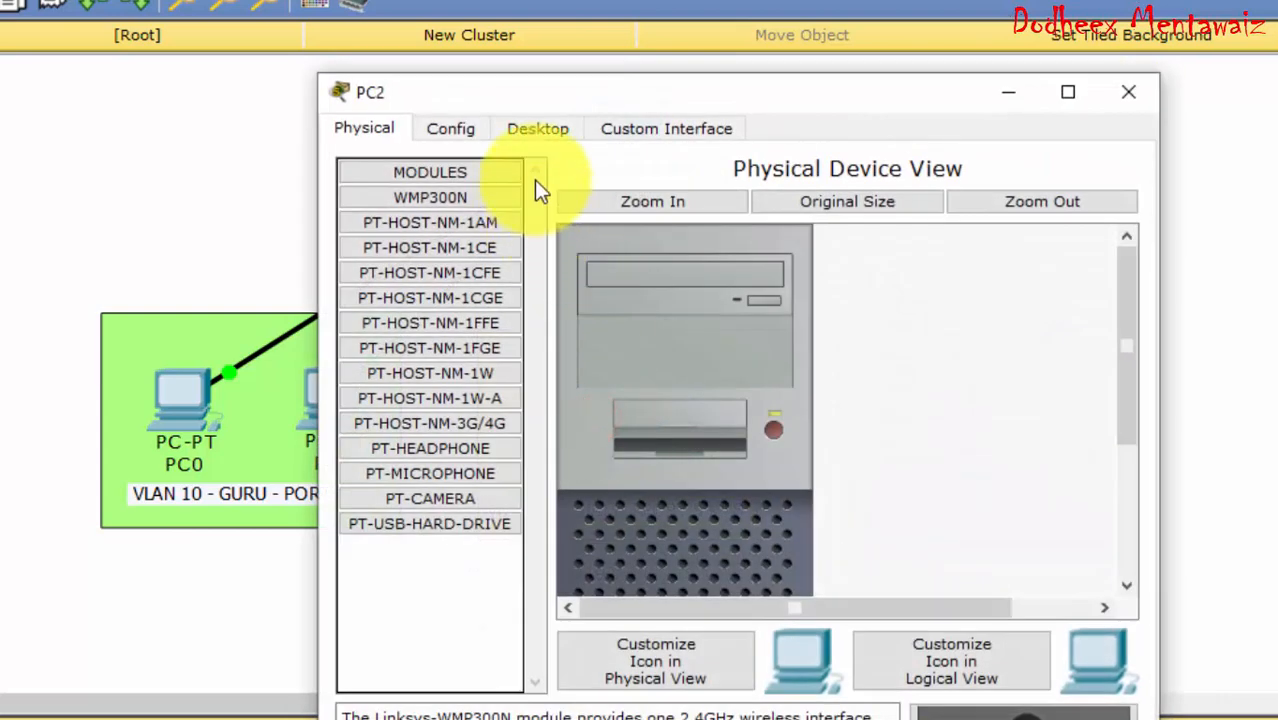
left_click(537, 128)
left_click(452, 222)
left_click(558, 268)
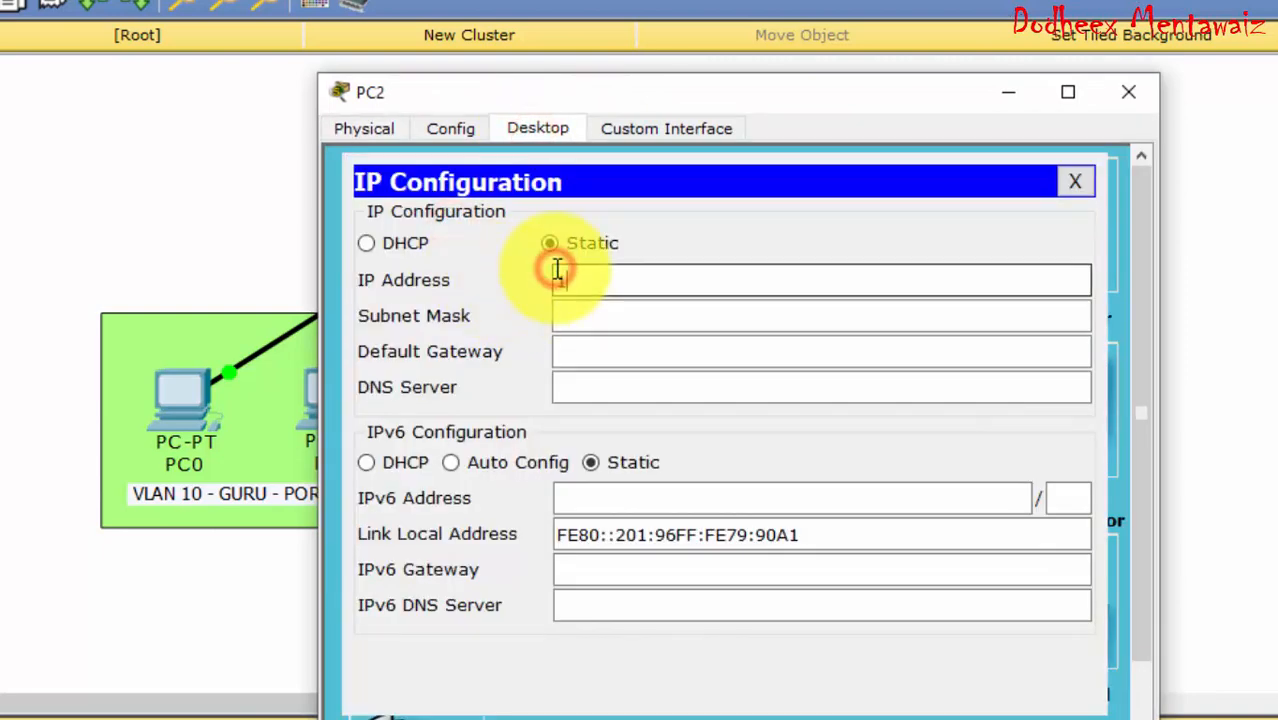
type("192.168.1.3")
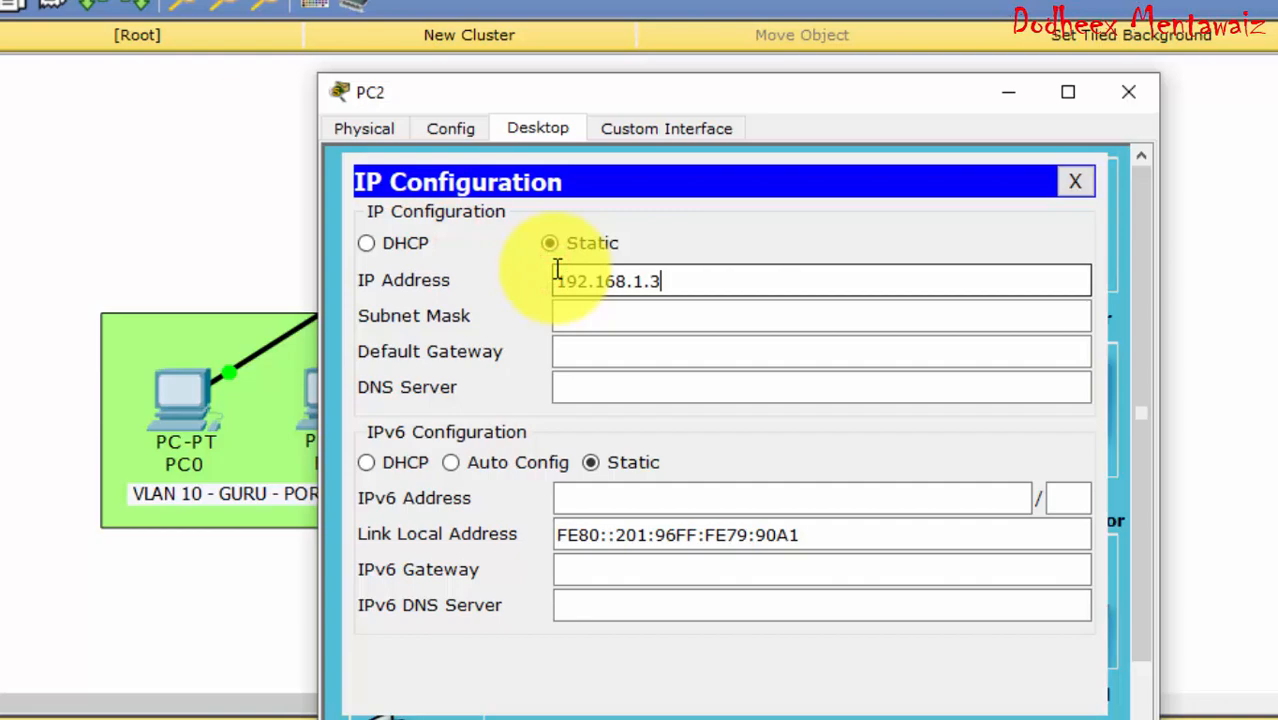
left_click(590, 313)
left_click(1126, 91)
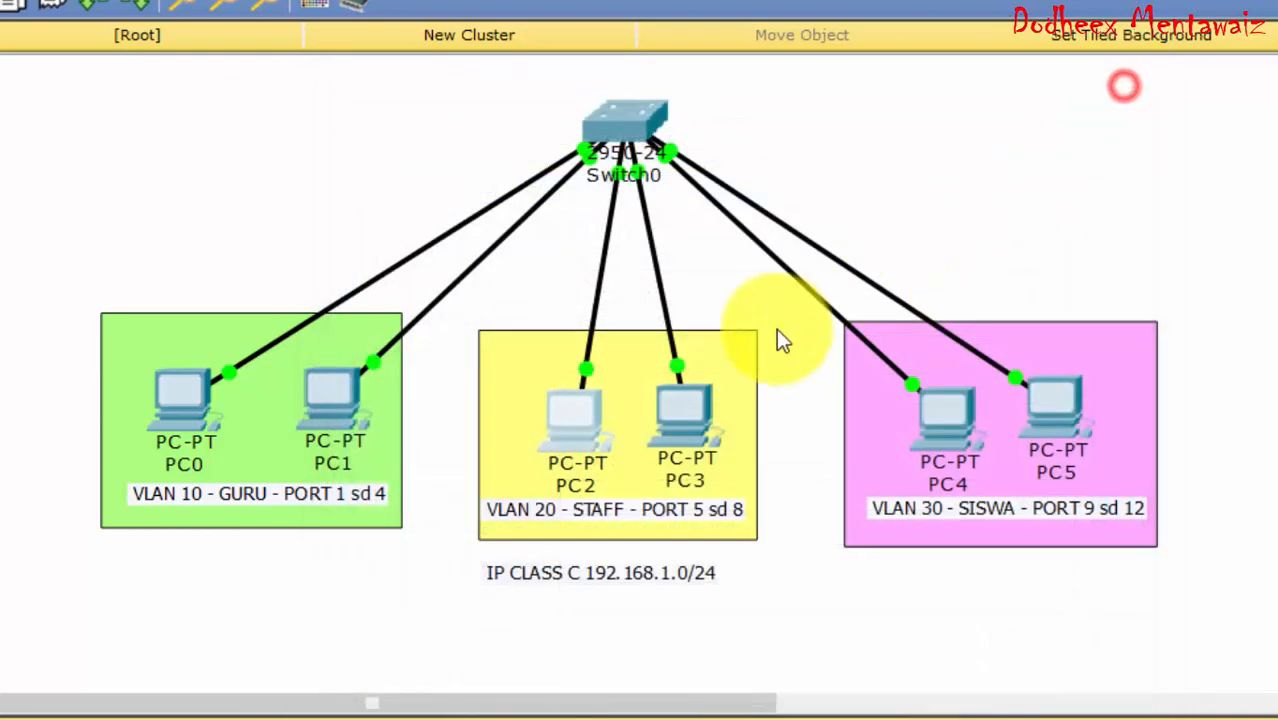
Step: Give PC3 the static IP address 192.168.1.4 with subnet mask 255.255.255.0 and close its window
left_click(685, 400)
left_click(537, 128)
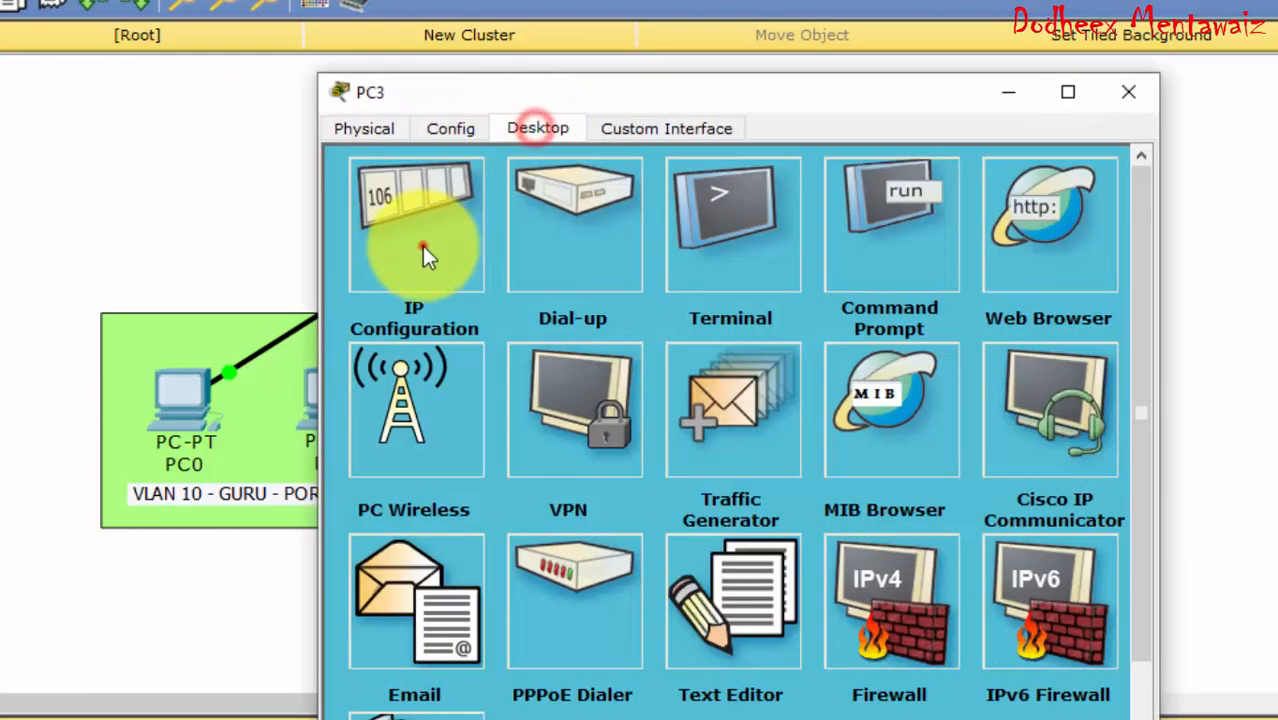
left_click(422, 246)
left_click(558, 272)
type("192.168.1.")
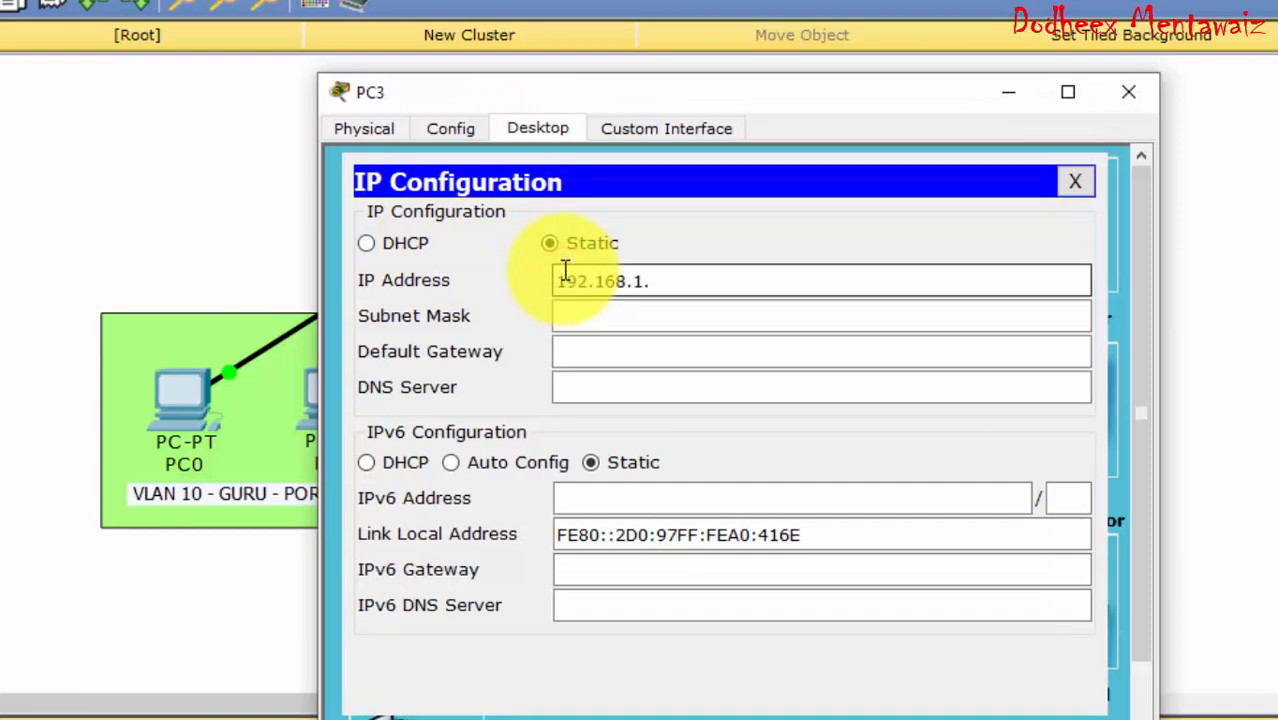
type("0/24")
left_click(580, 315)
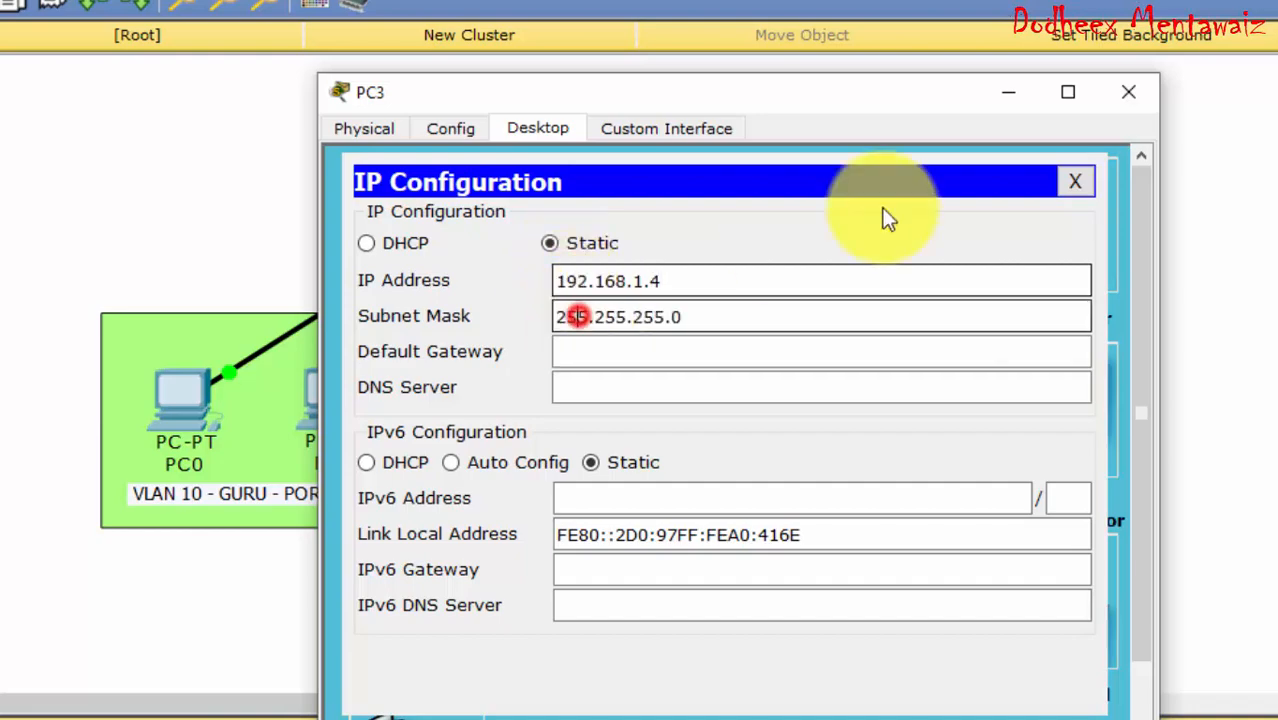
left_click(1129, 93)
Step: Give PC4 the static IP address 192.168.1.5 with subnet mask 255.255.255.0 and close its window
left_click(936, 416)
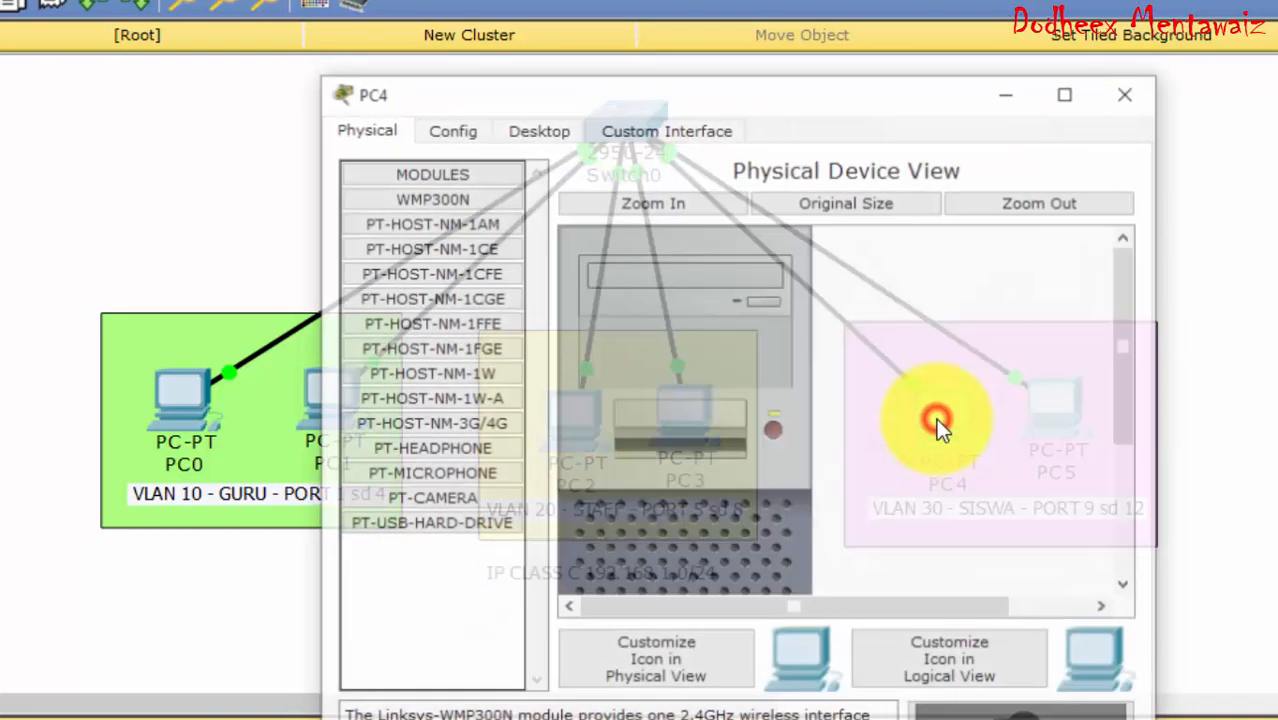
left_click(525, 128)
left_click(432, 208)
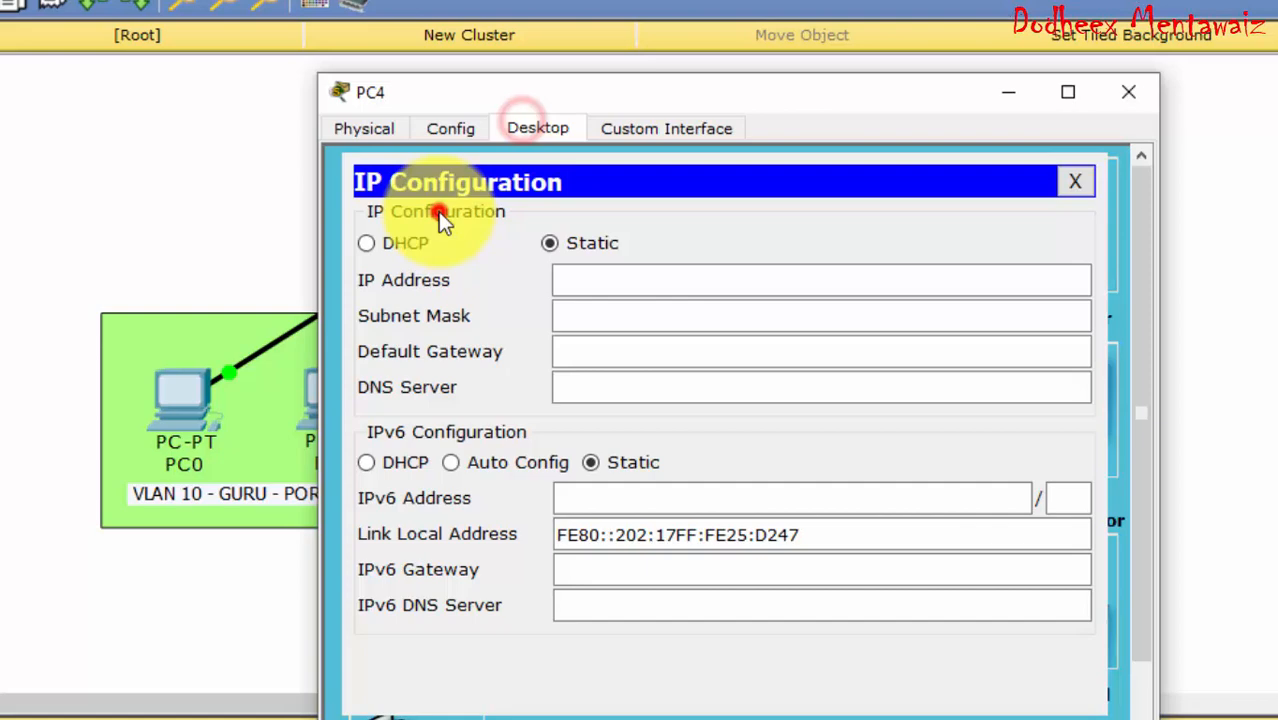
left_click(579, 285)
type("192.168.1.5")
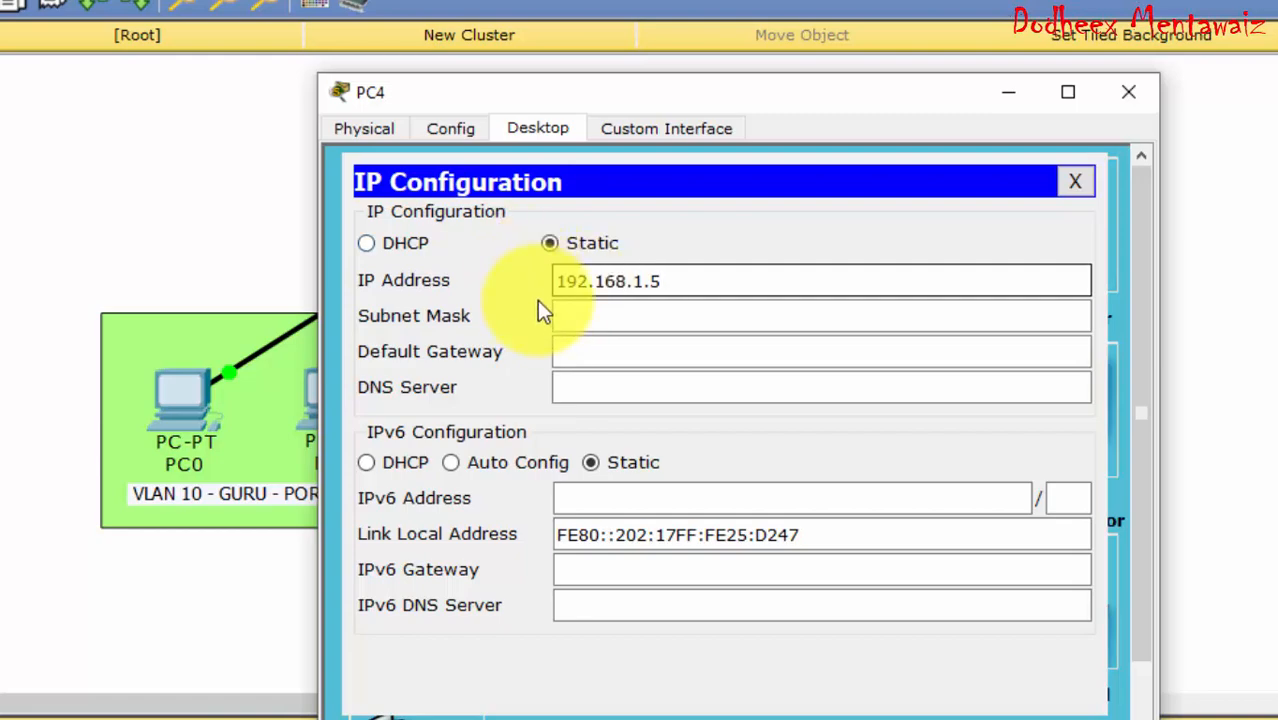
left_click(572, 315)
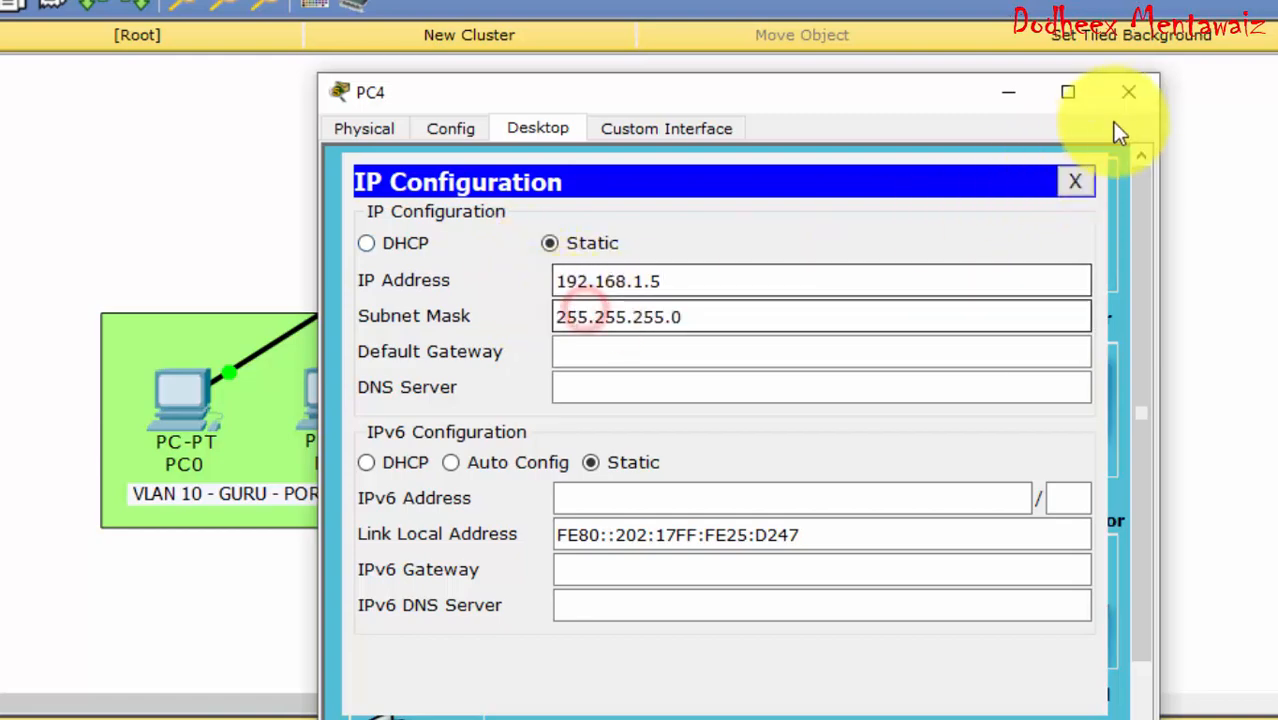
left_click(1128, 95)
Step: Give PC5 the static IP address 192.168.1.6 with subnet mask 255.255.255.0 and close its window
left_click(1055, 395)
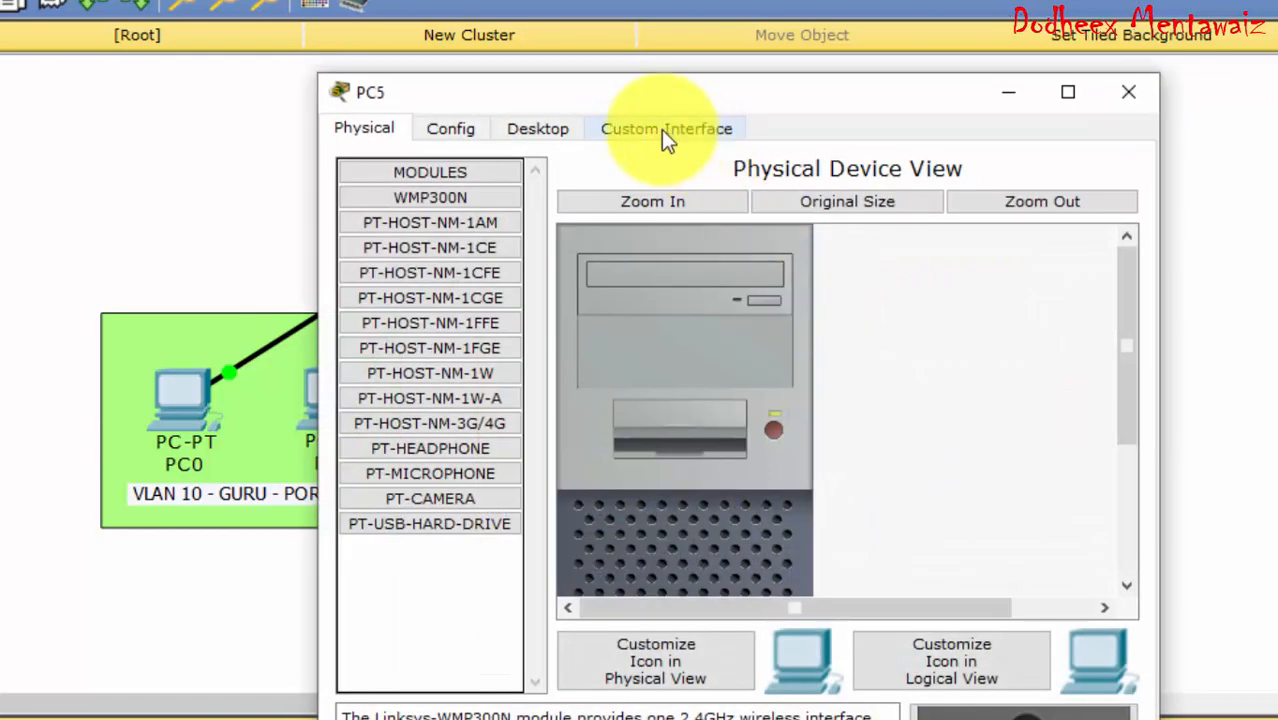
left_click(565, 137)
left_click(440, 210)
left_click(567, 285)
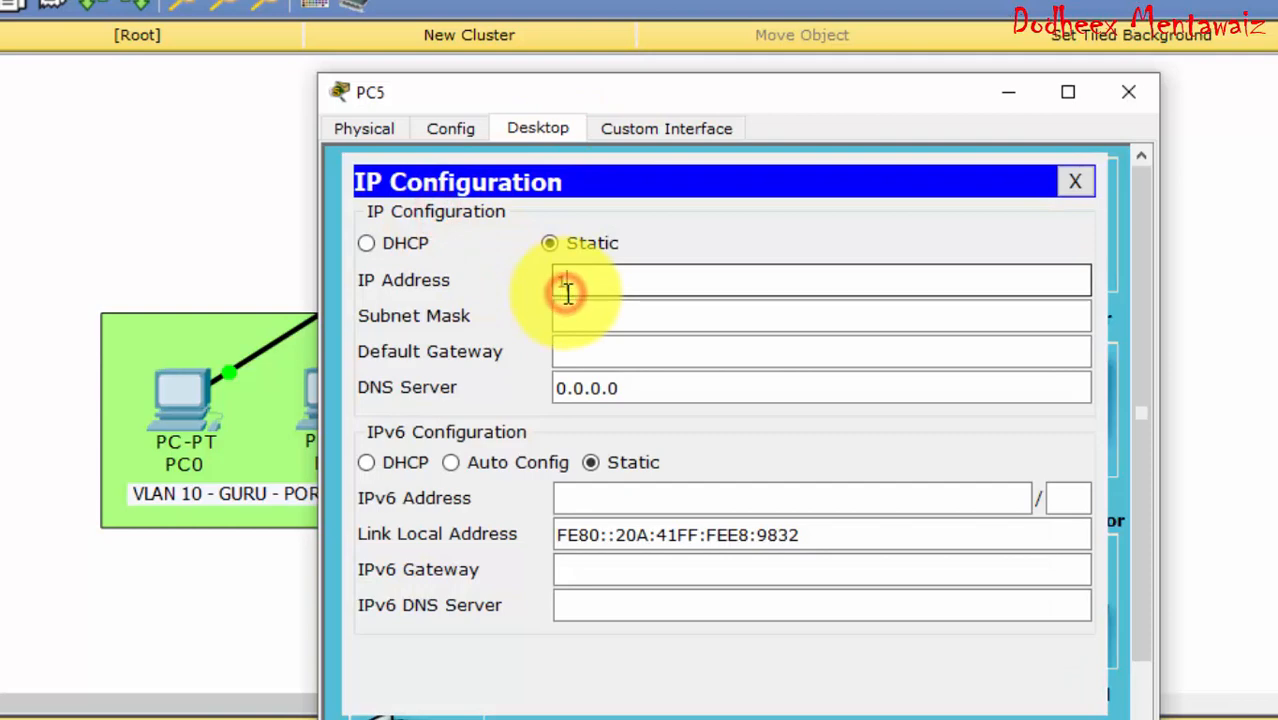
type("10")
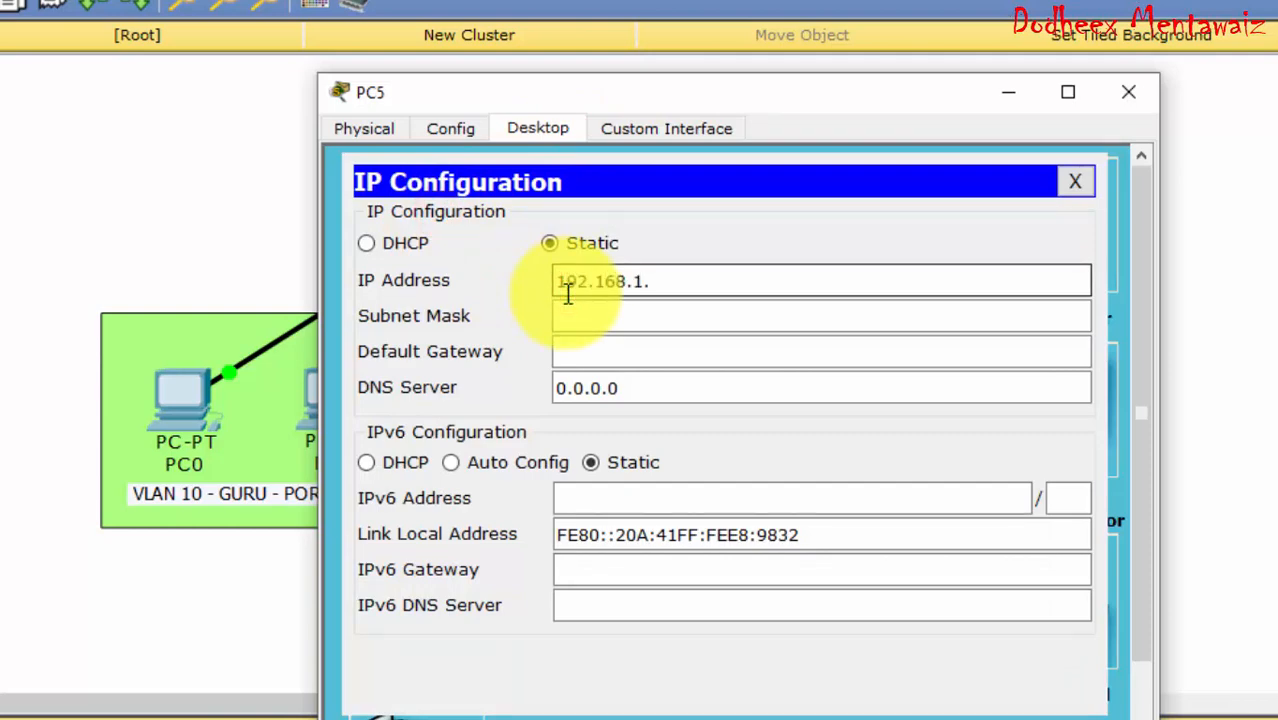
left_click(580, 316)
left_click(1128, 92)
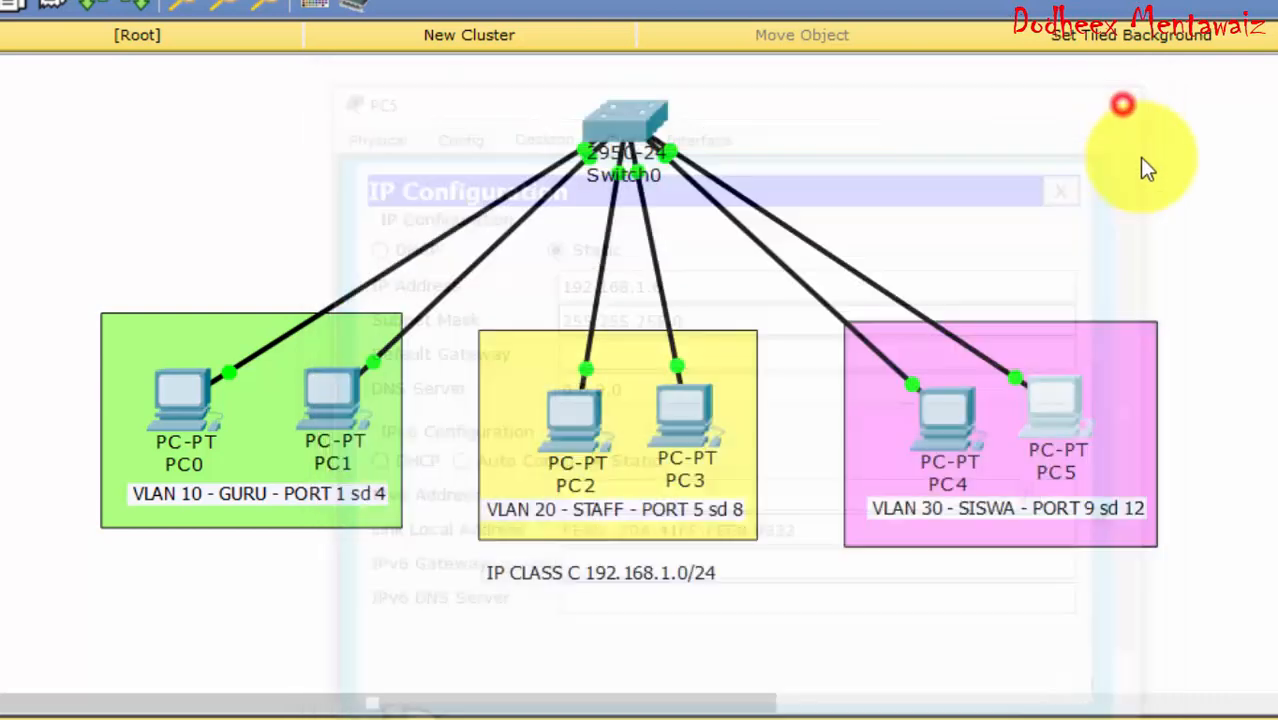
left_click(1205, 287)
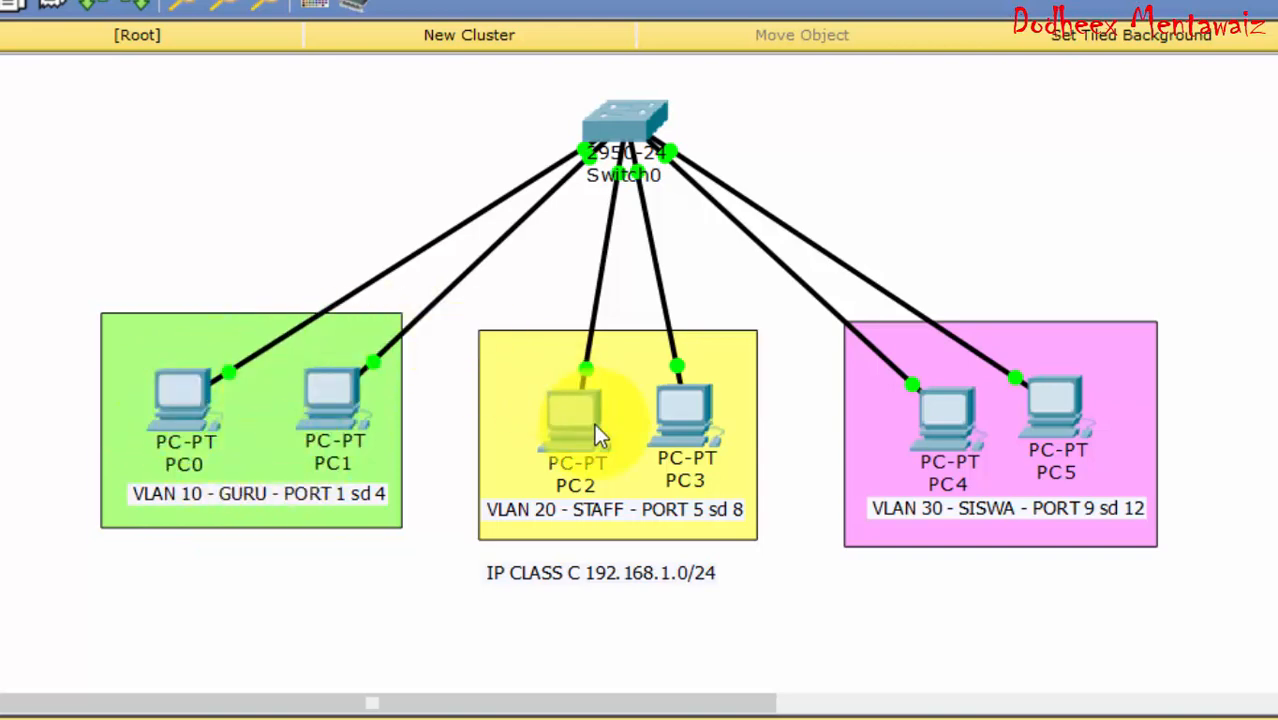
Step: Ping PC1 at 192.168.1.2 from PC0's Command Prompt
left_click(195, 409)
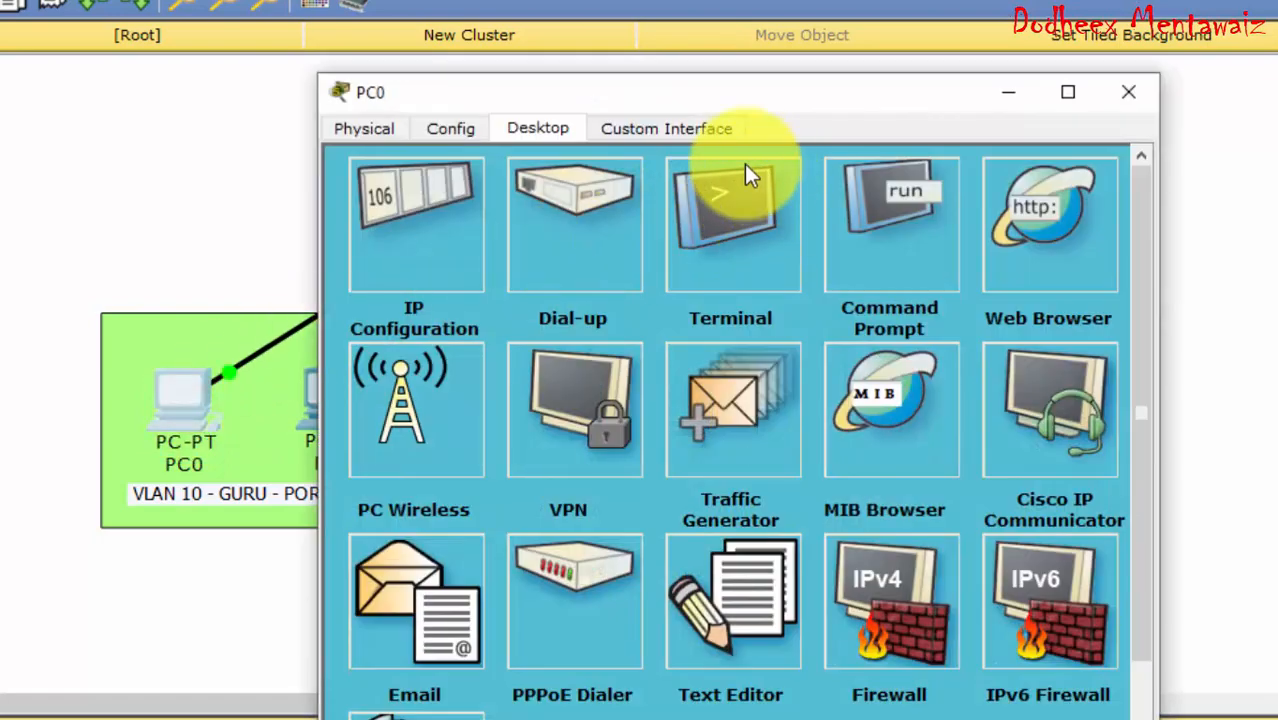
left_click(883, 230)
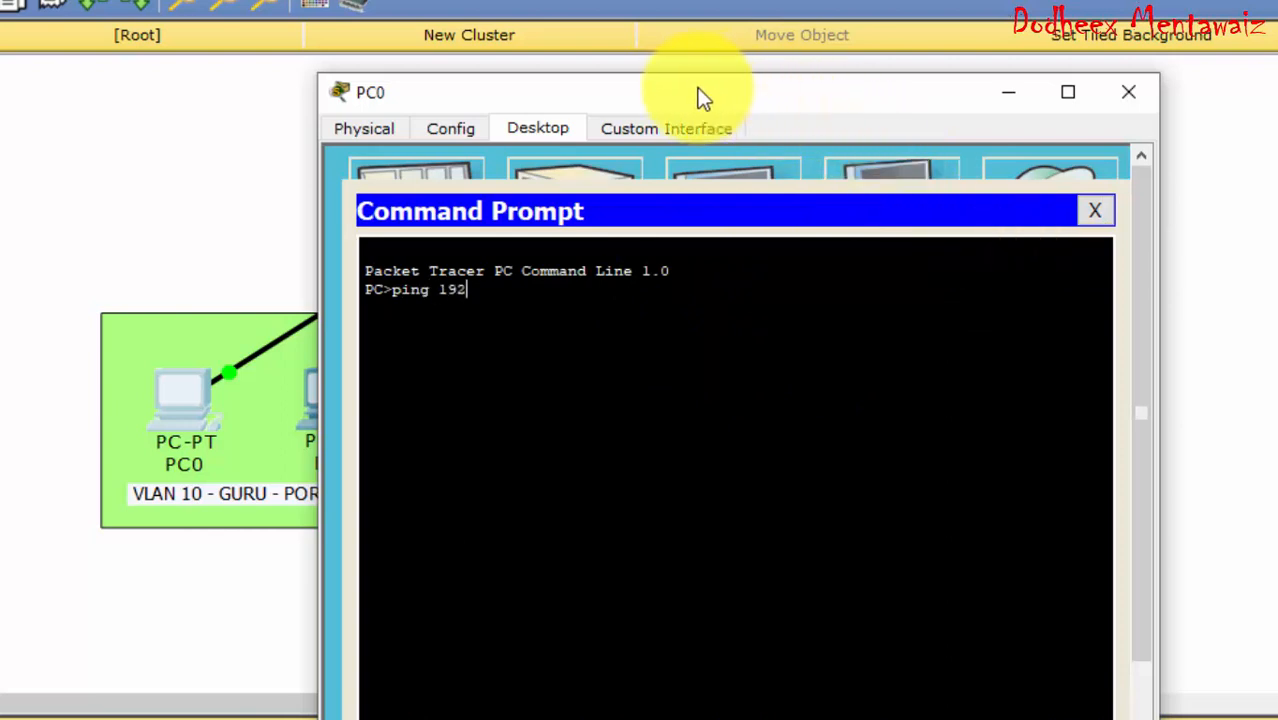
left_click_drag(699, 97, 1006, 110)
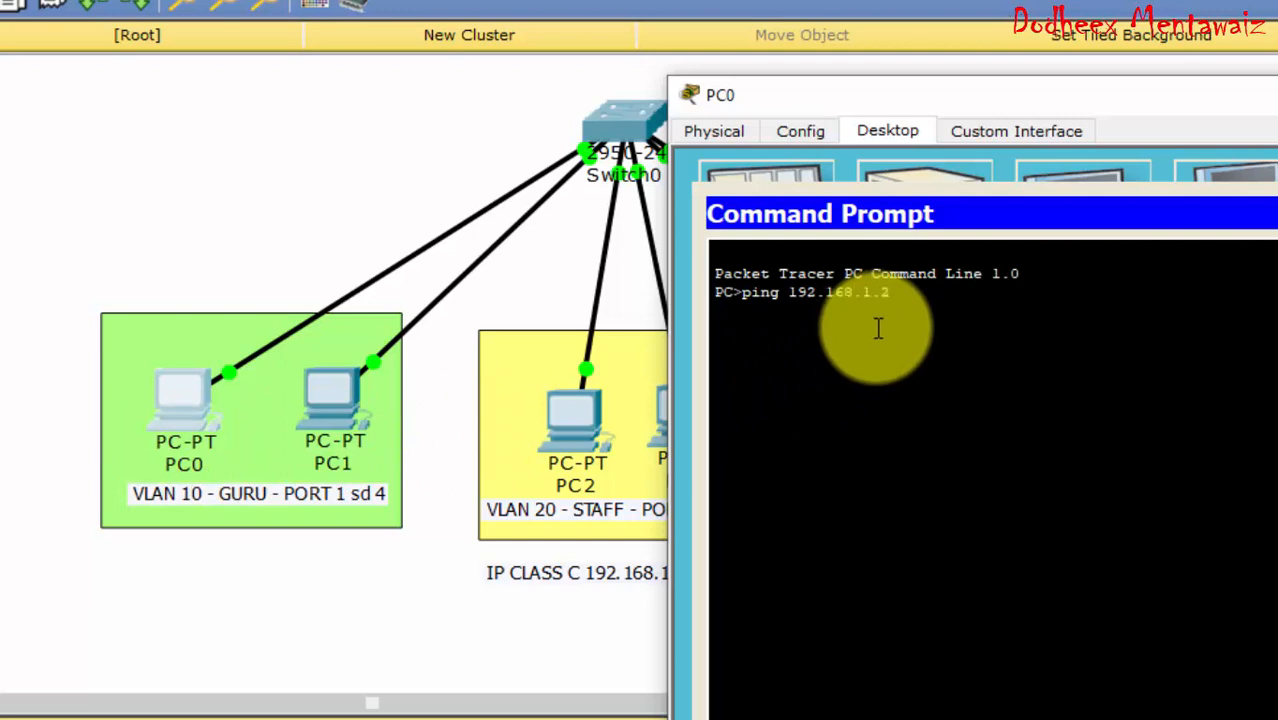
key("Return")
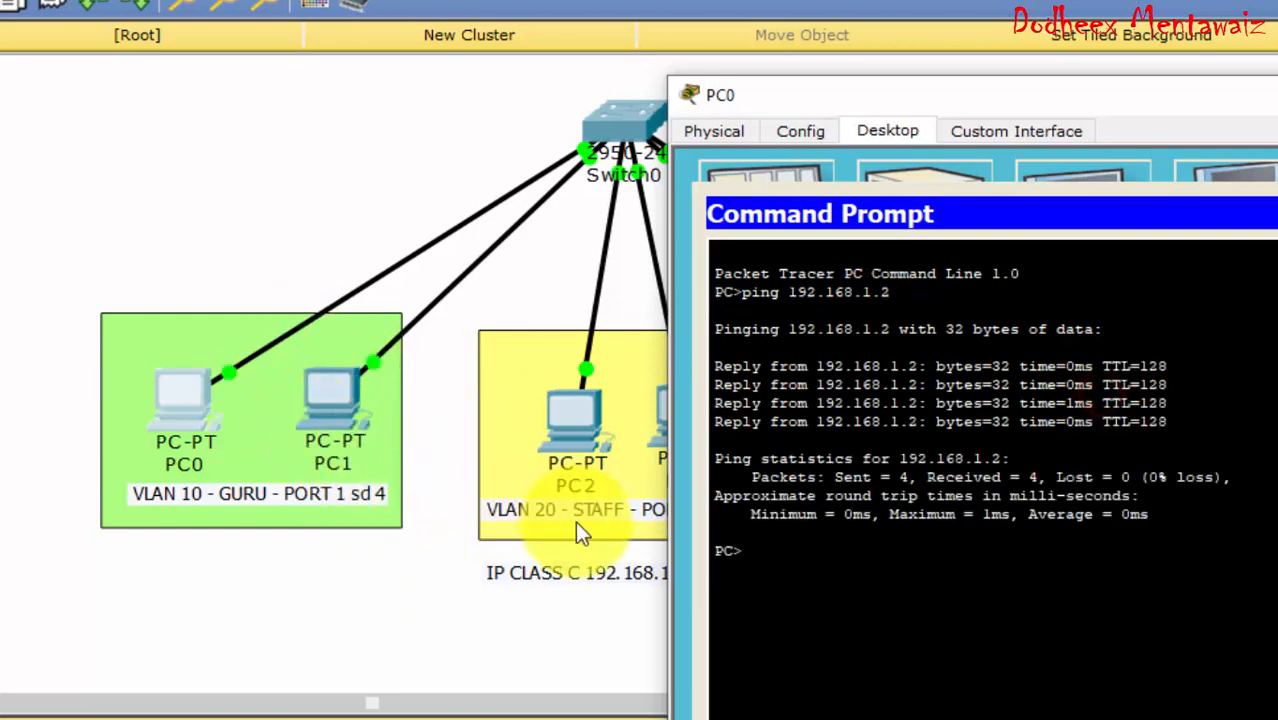
Step: Ping PC2 in VLAN 20 at 192.168.1.3 from PC0's Command Prompt and interrupt the ping before it completes
left_click_drag(818, 100, 905, 87)
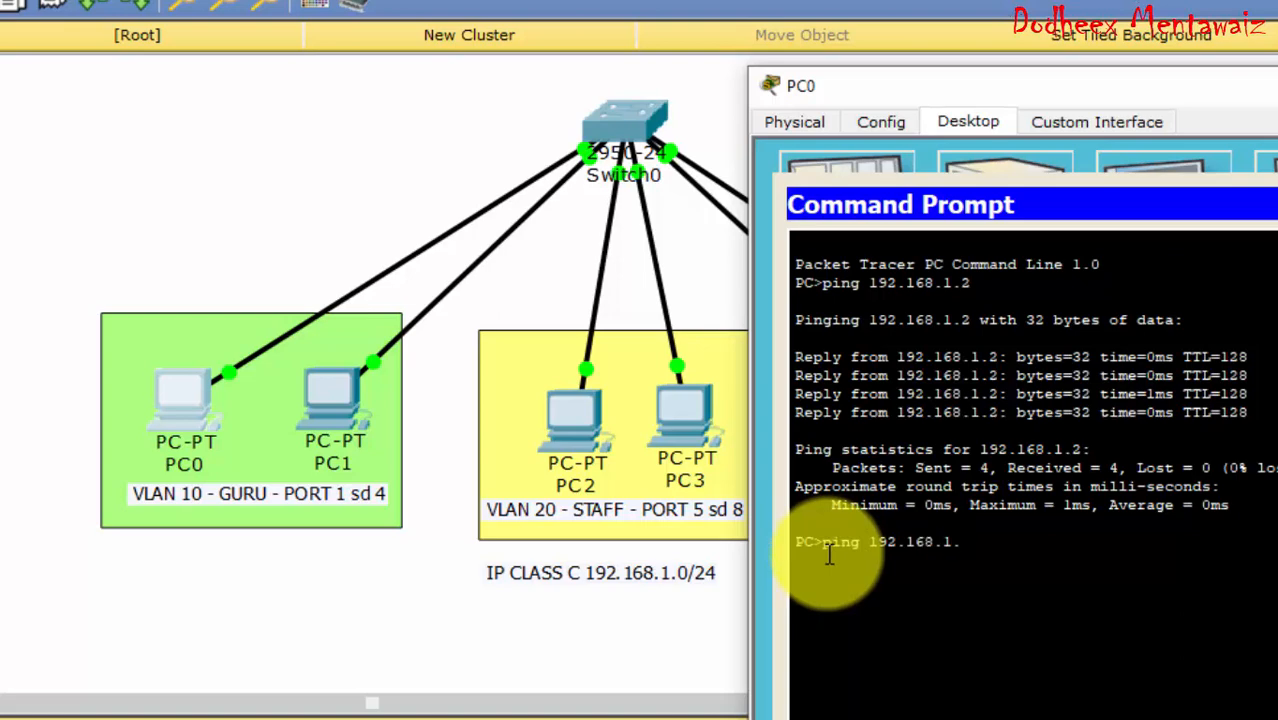
key("Return")
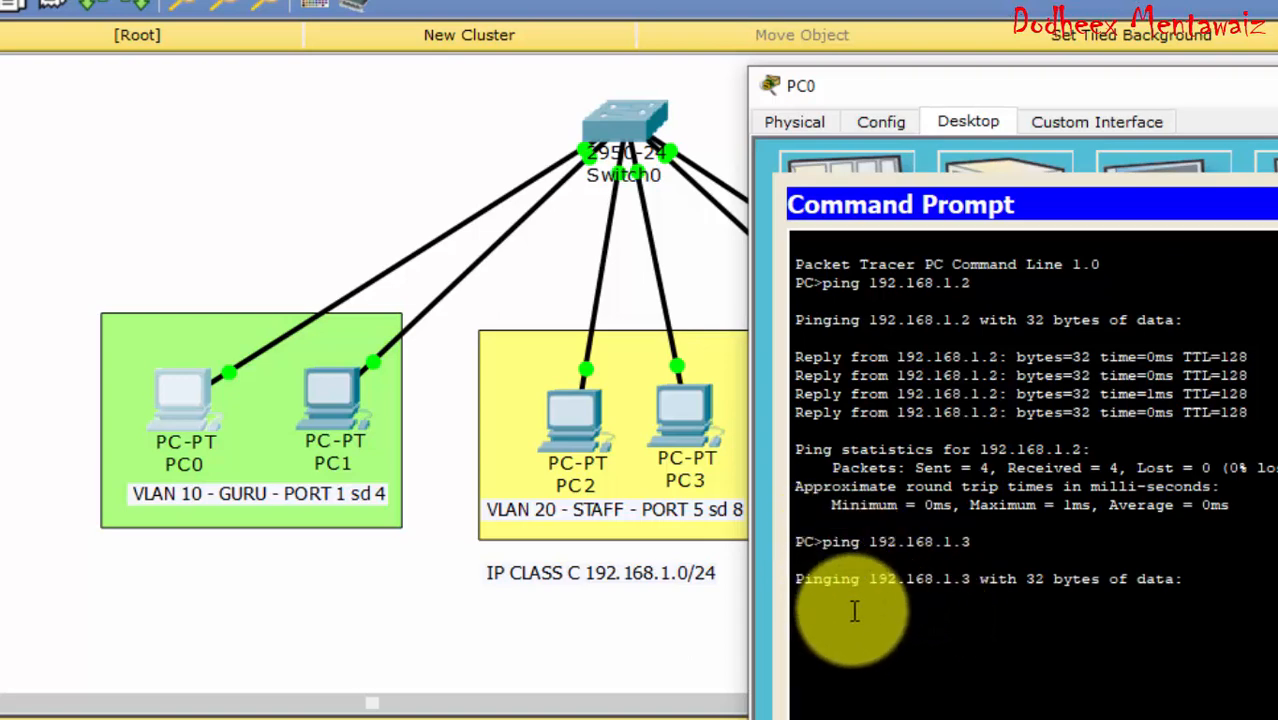
left_click_drag(842, 615, 952, 617)
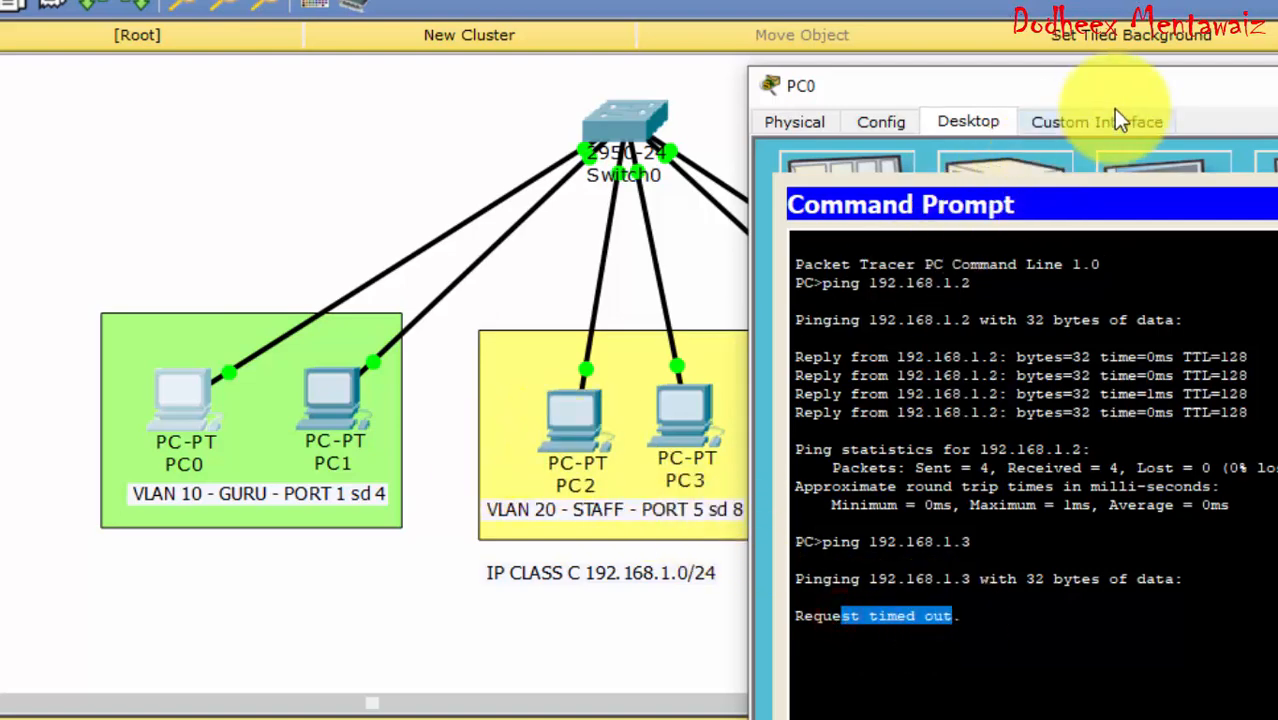
left_click_drag(1122, 88, 302, 70)
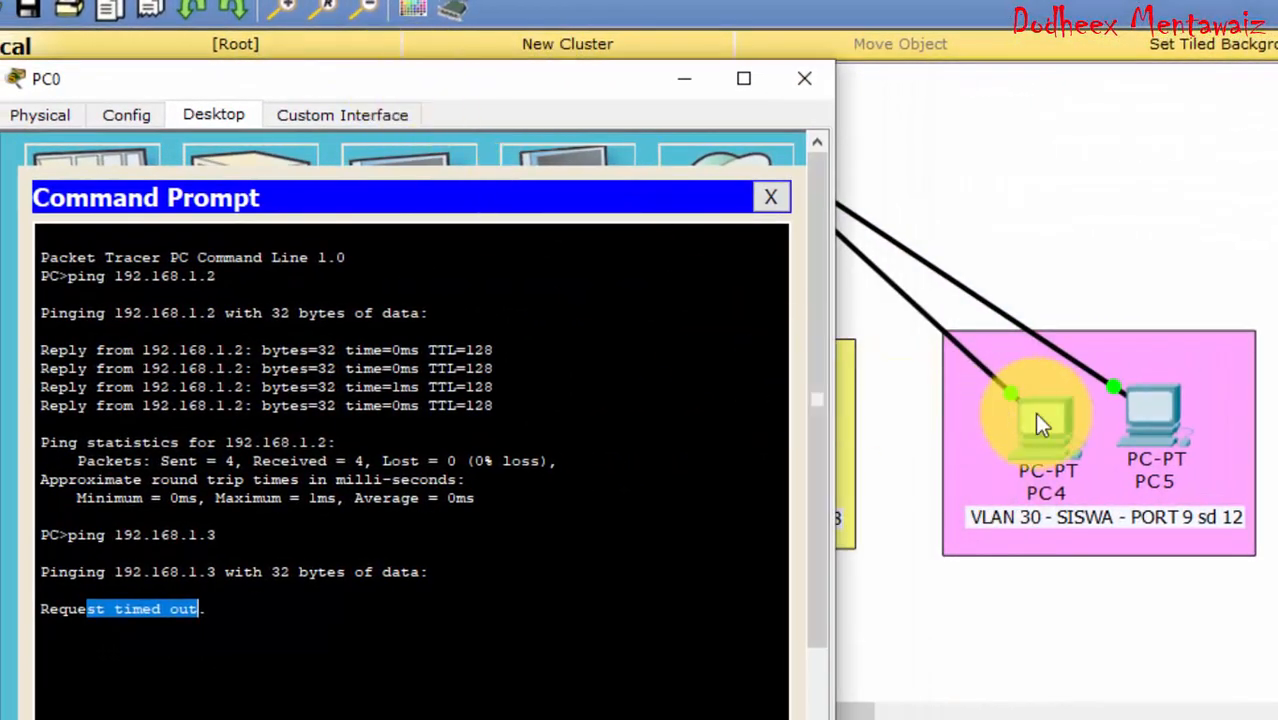
left_click(284, 628)
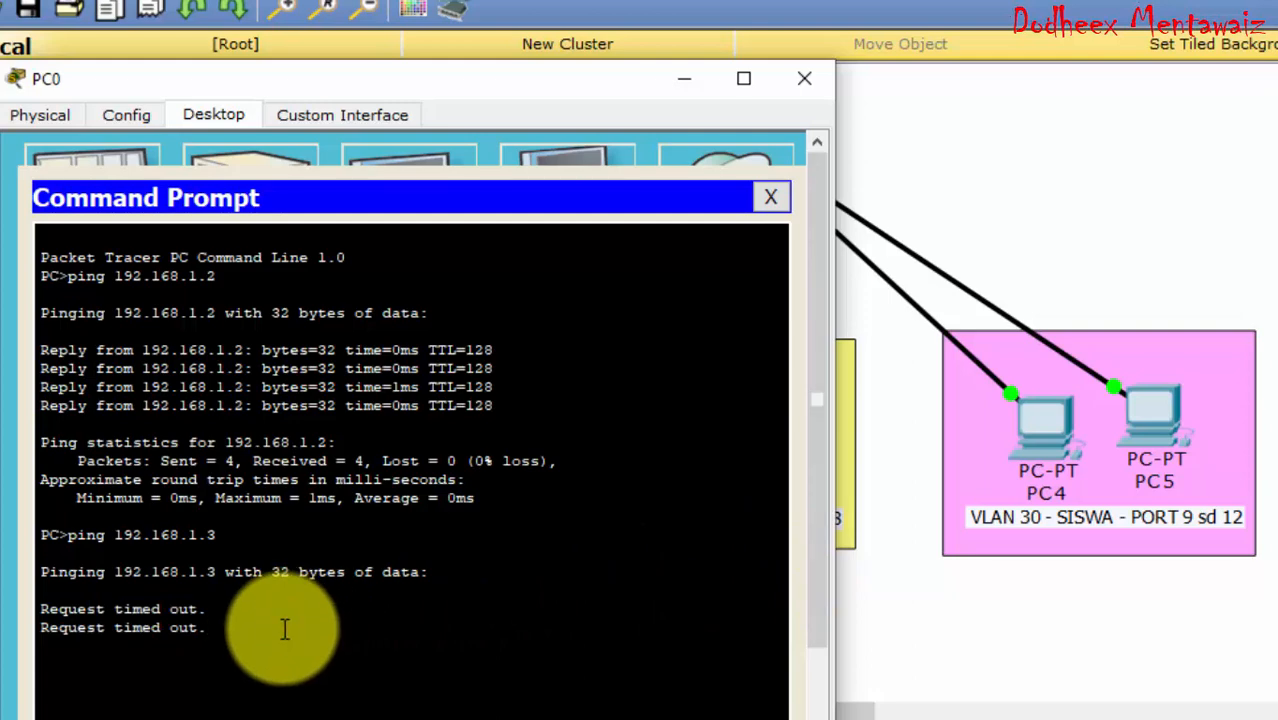
key("ctrl+c")
Step: Ping PC4 in VLAN 30 at 192.168.1.5 from PC0's Command Prompt and close the PC0 window
left_click_drag(466, 94, 479, 21)
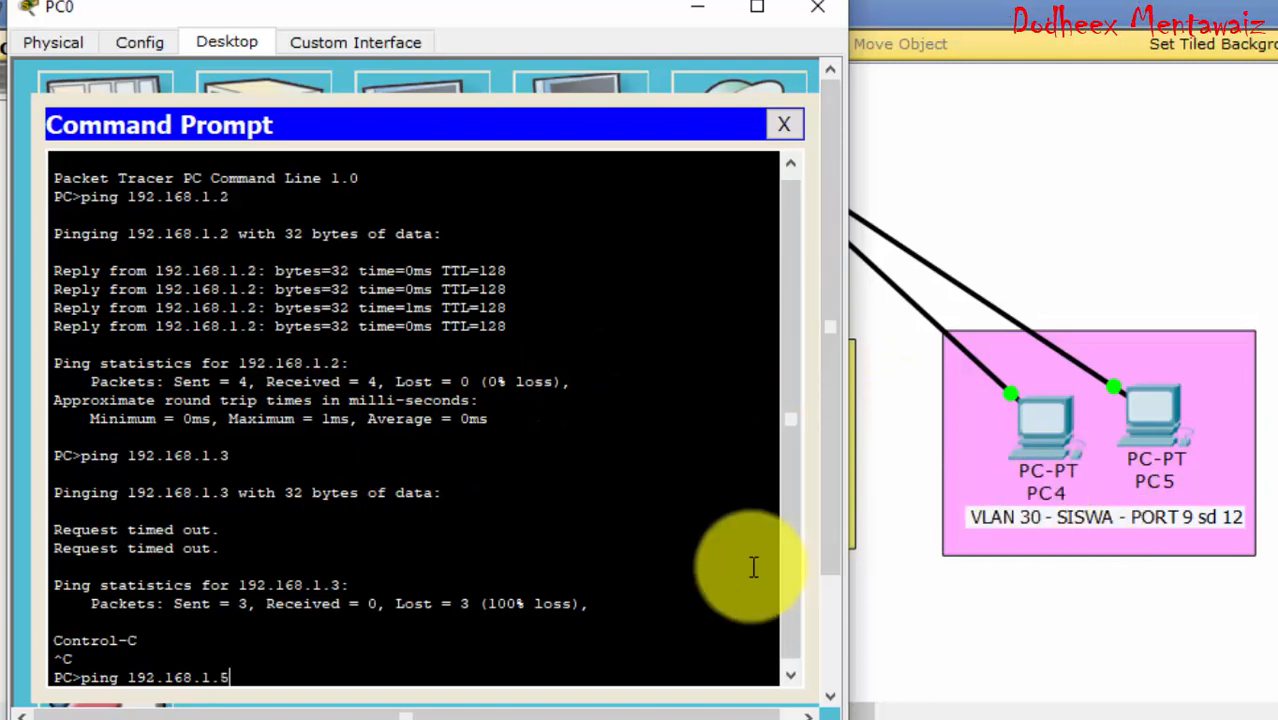
key("Return")
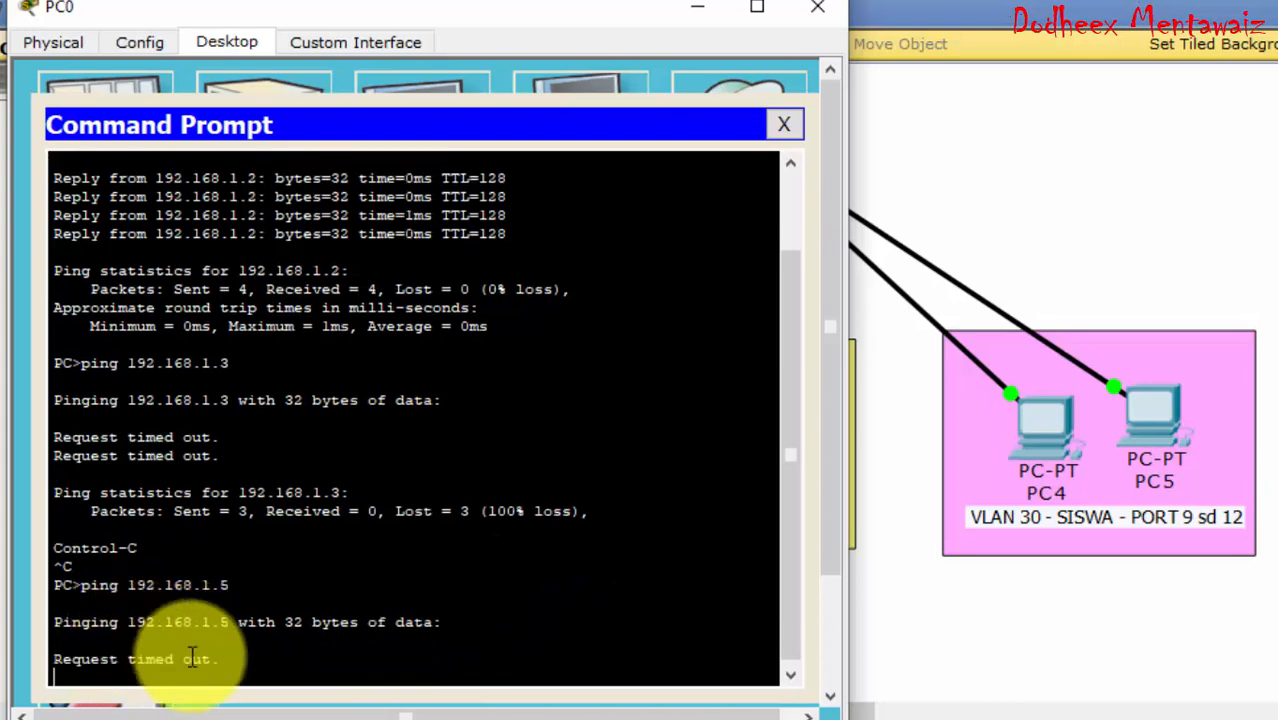
left_click_drag(209, 659, 100, 660)
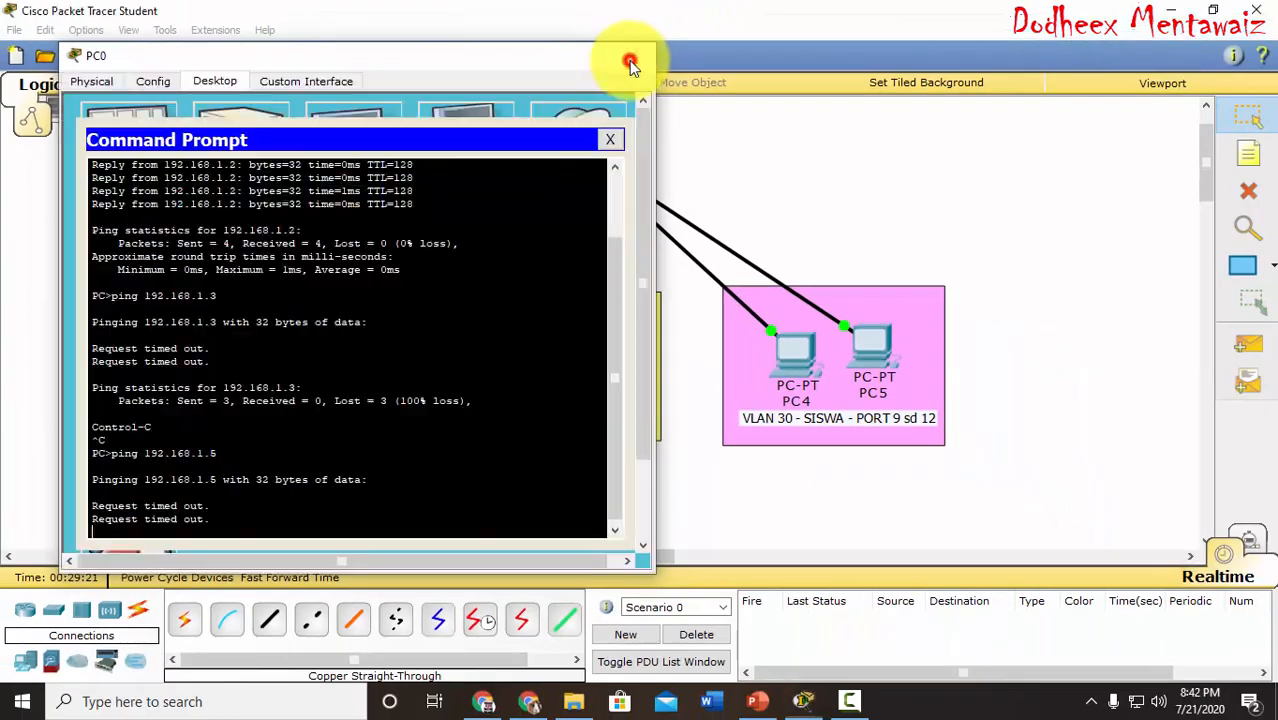
left_click(813, 12)
left_click(1060, 386)
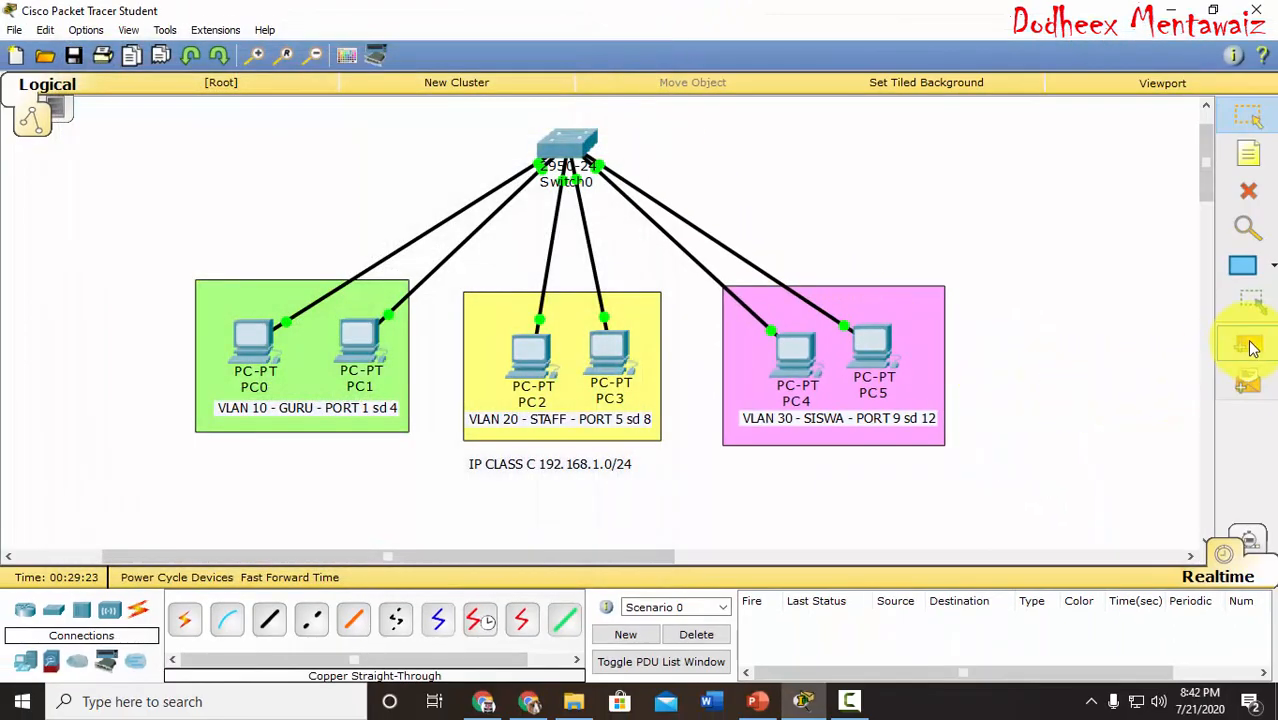
Step: Send simple PDUs from PC0 to PC1 and from PC0 to PC2 to test connectivity
left_click(1244, 346)
left_click(253, 345)
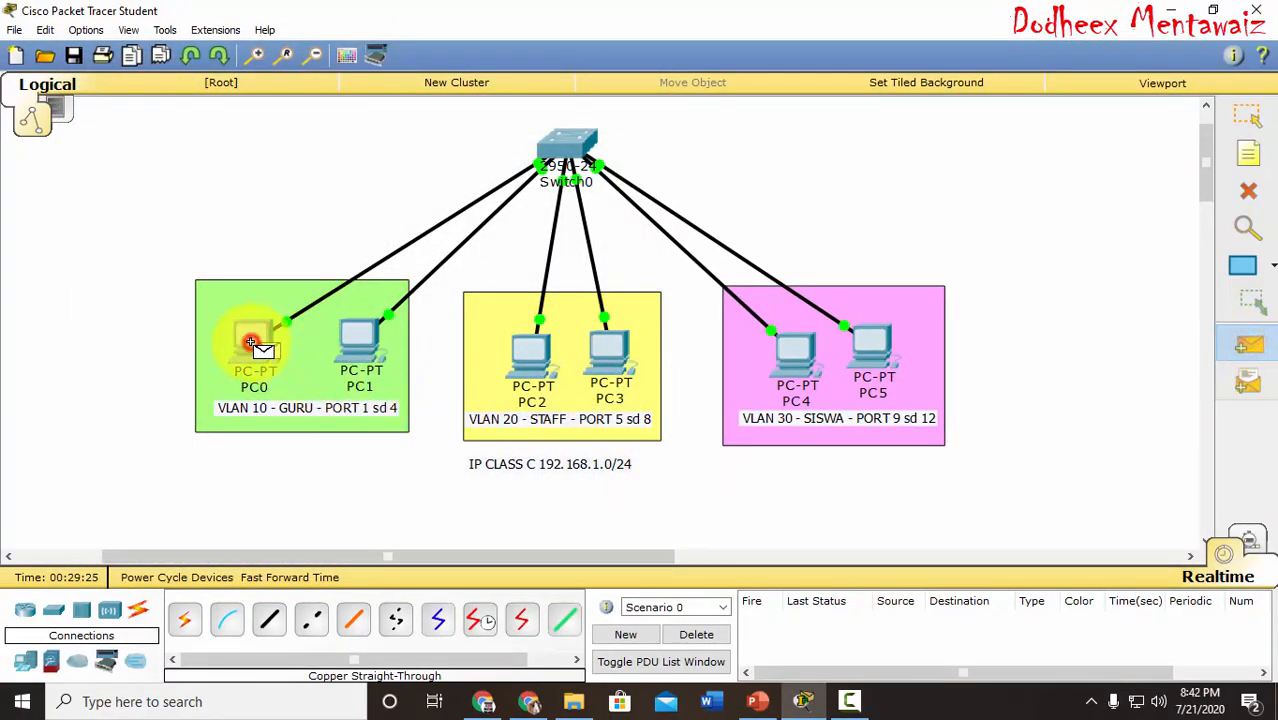
left_click(360, 340)
left_click(360, 340)
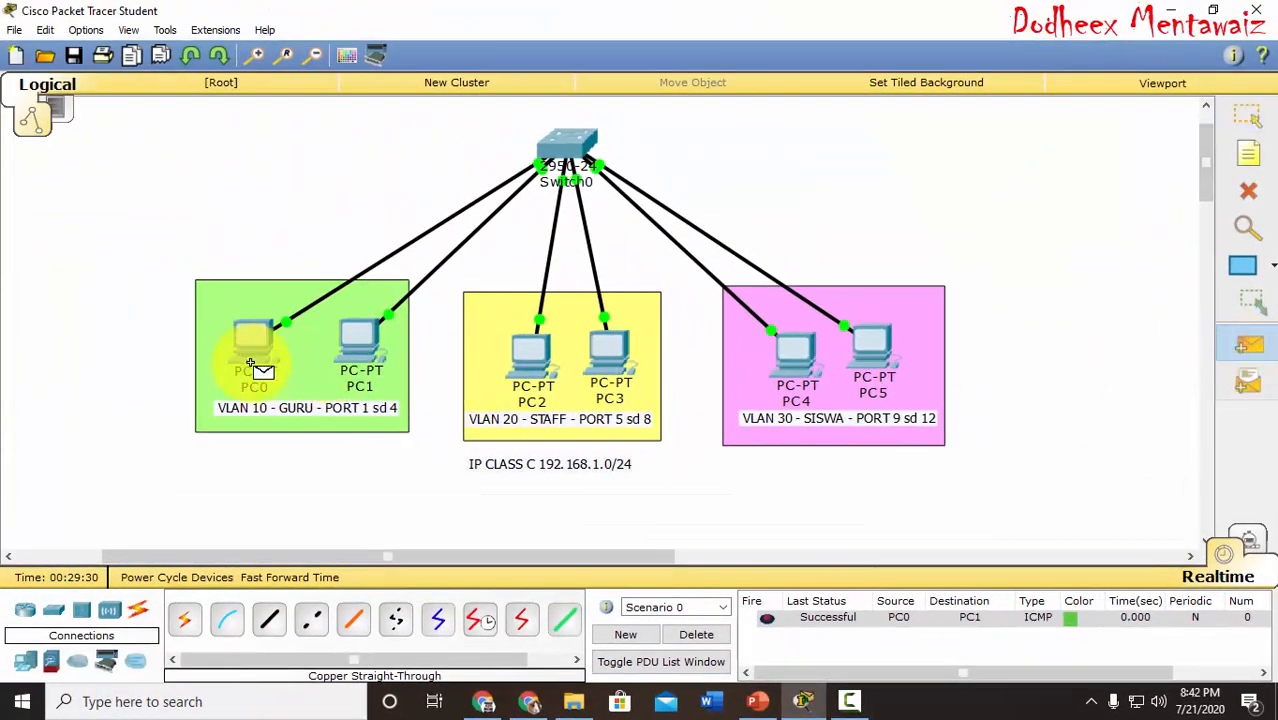
left_click(250, 362)
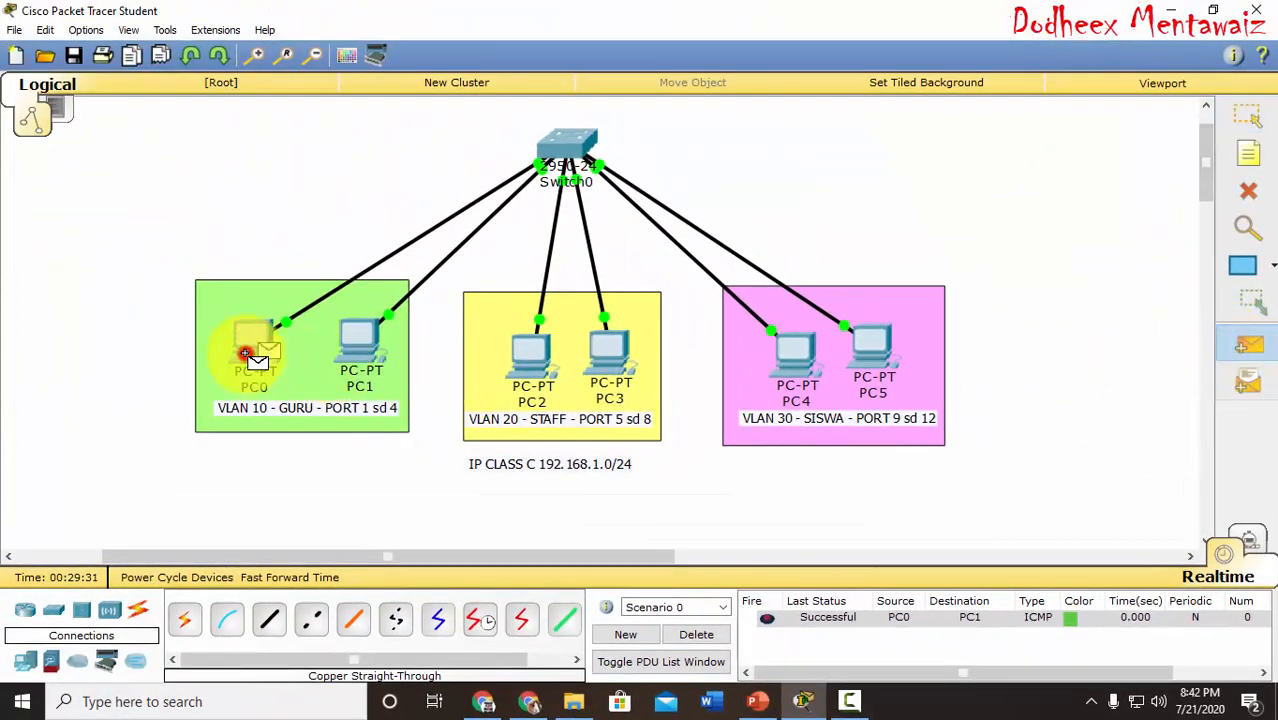
left_click(525, 355)
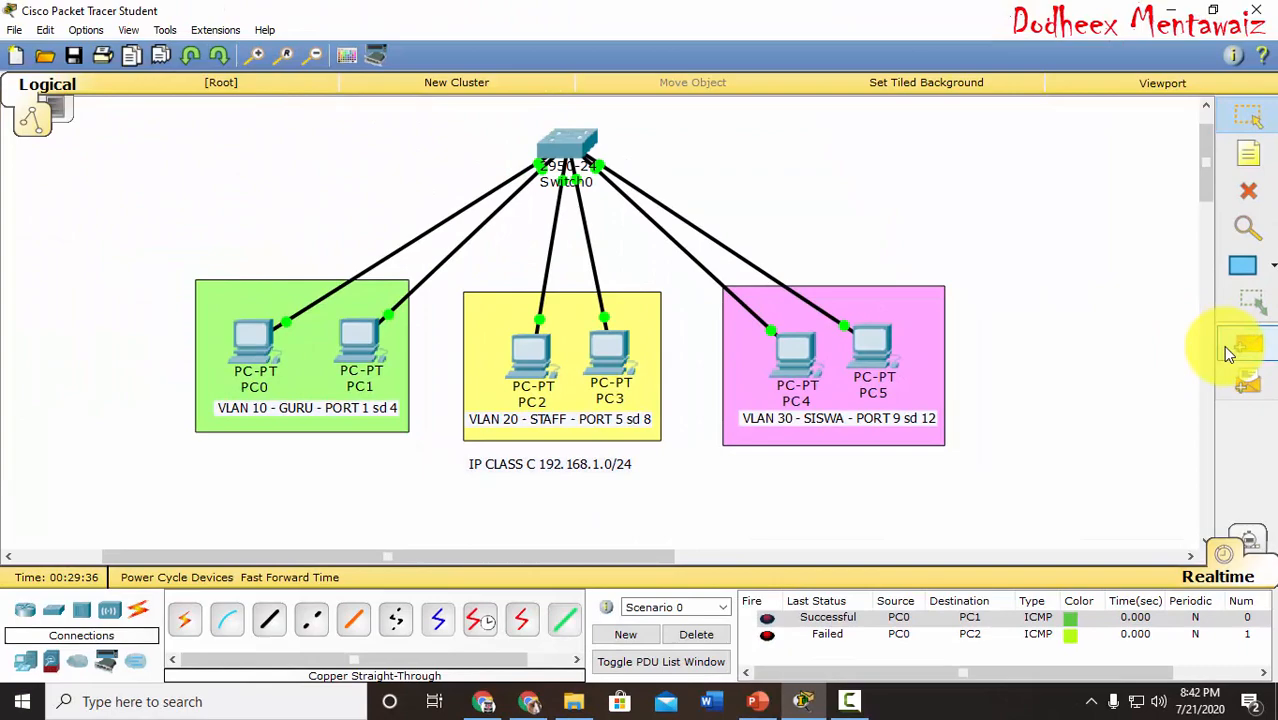
Step: Send a simple PDU from PC0 to PC5 and delete the test results of Scenario 0
left_click(1232, 348)
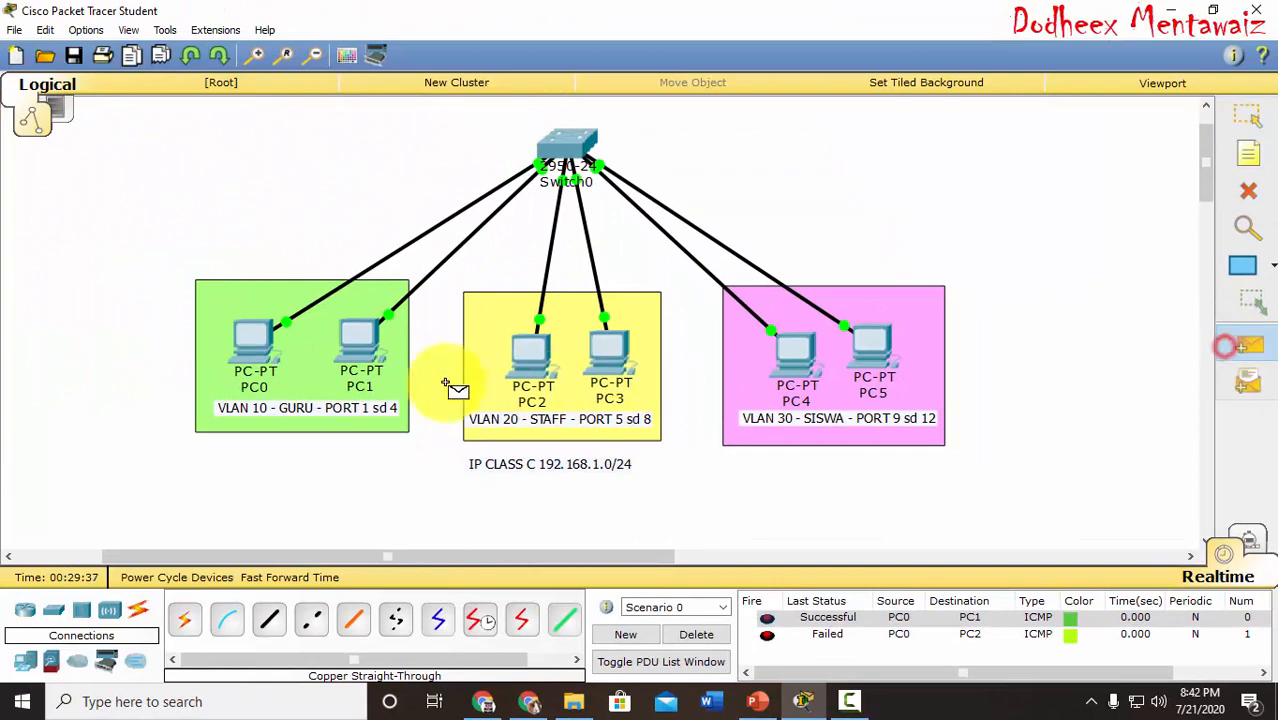
left_click(258, 345)
left_click(866, 349)
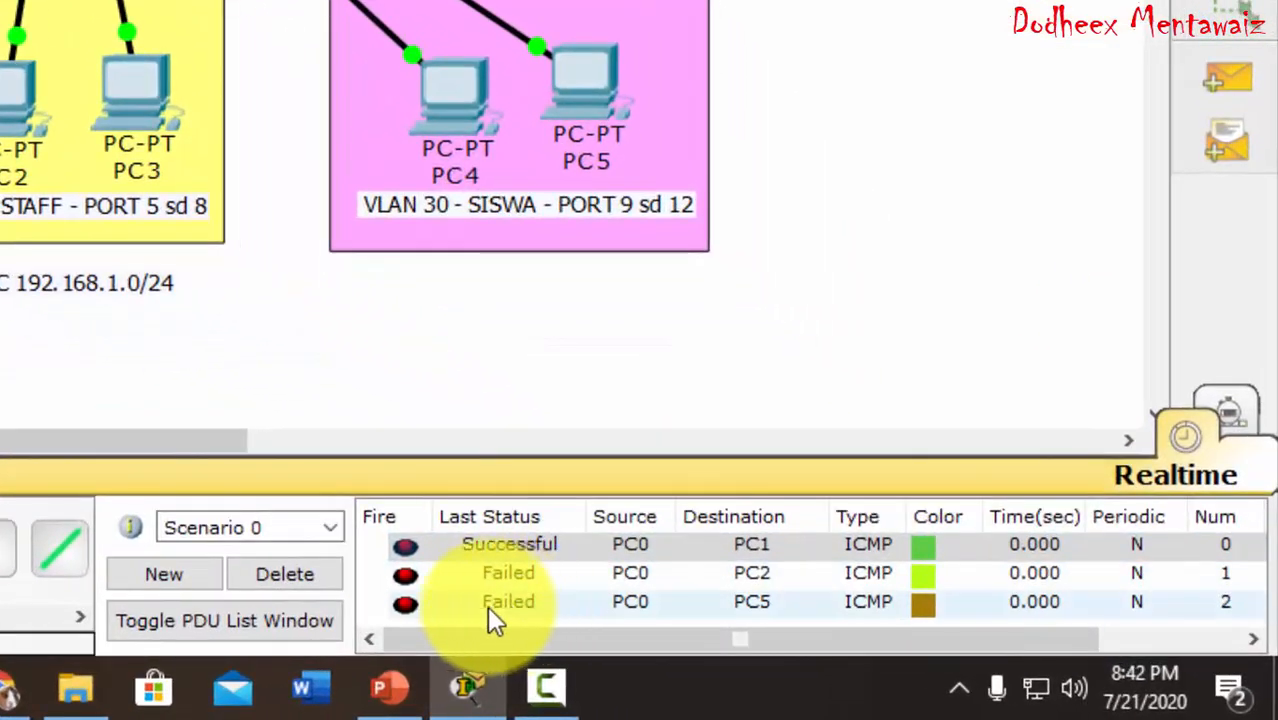
left_click(290, 580)
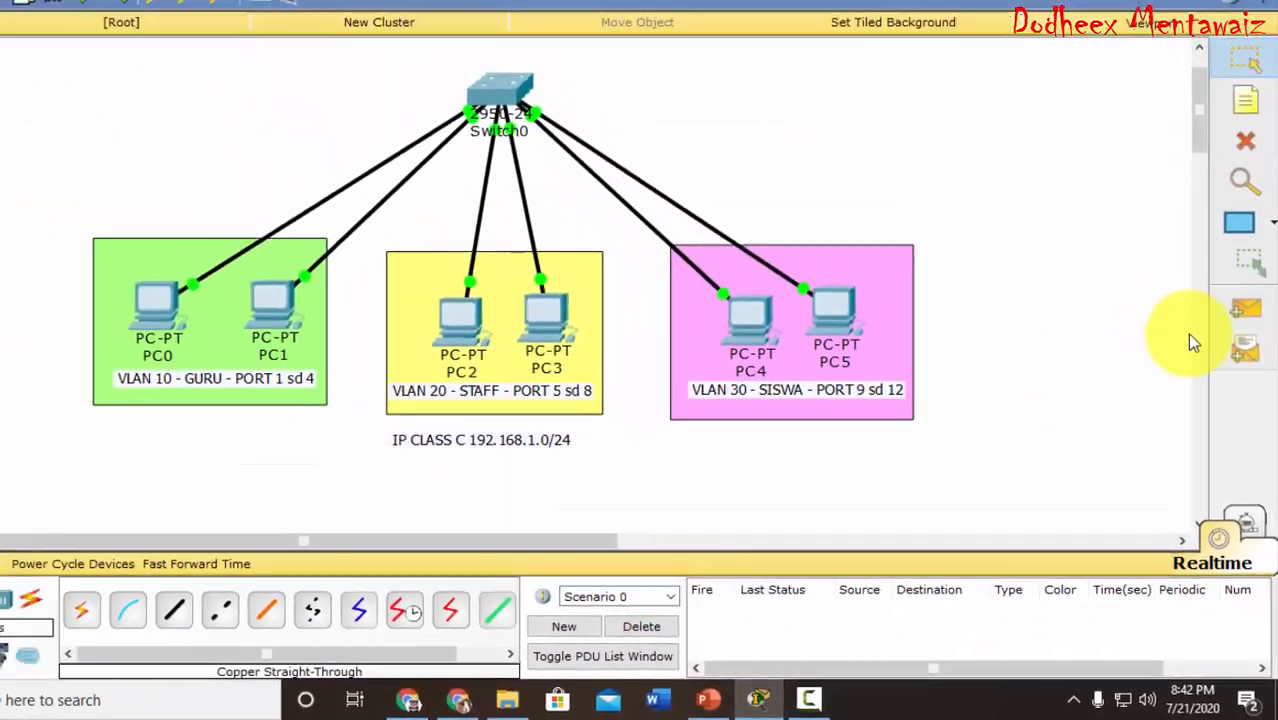
Step: Test simple PDUs from PC2 to PC3 and from PC3 to PC1, and delete the scenario's results
left_click(1246, 308)
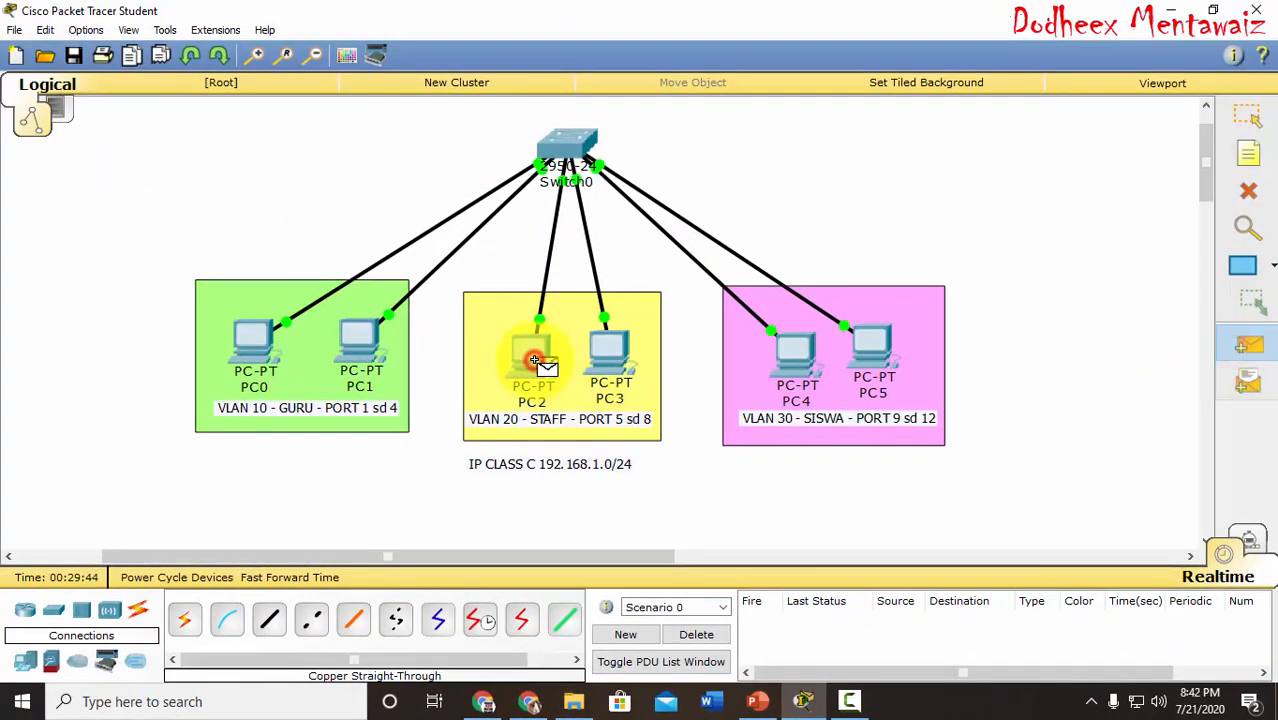
left_click(612, 360)
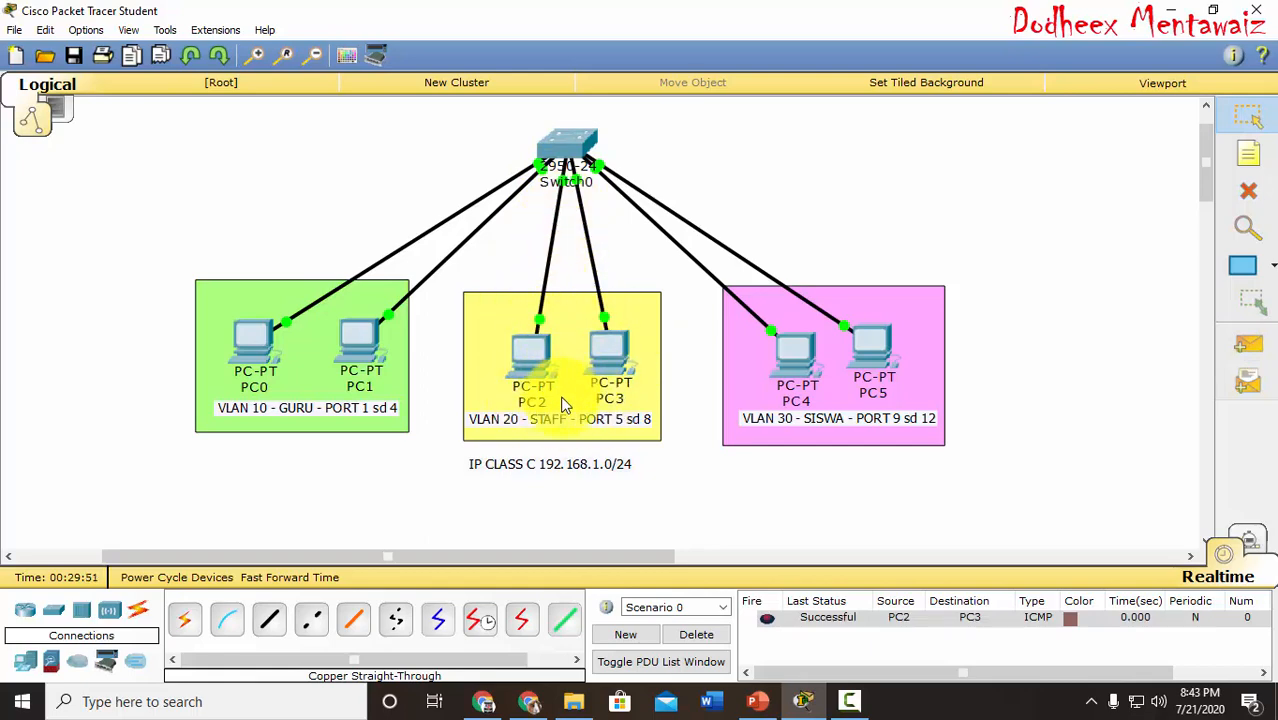
left_click(1261, 345)
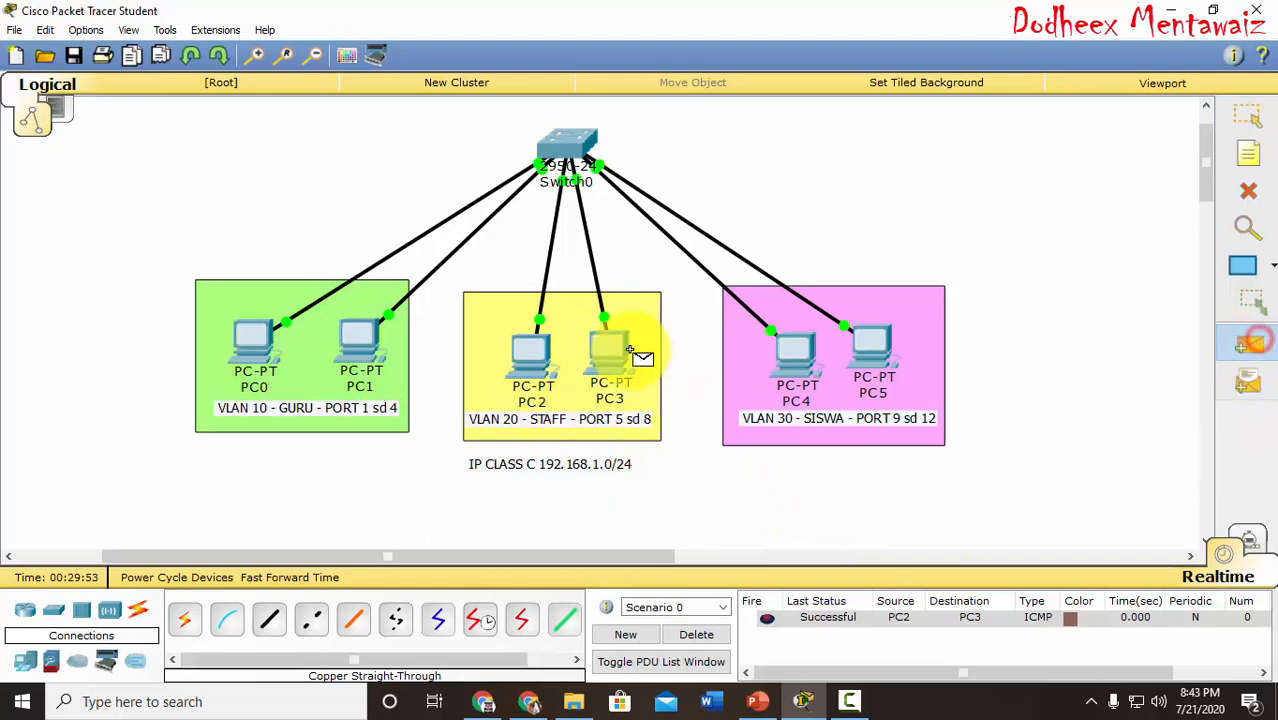
left_click(608, 352)
left_click(368, 352)
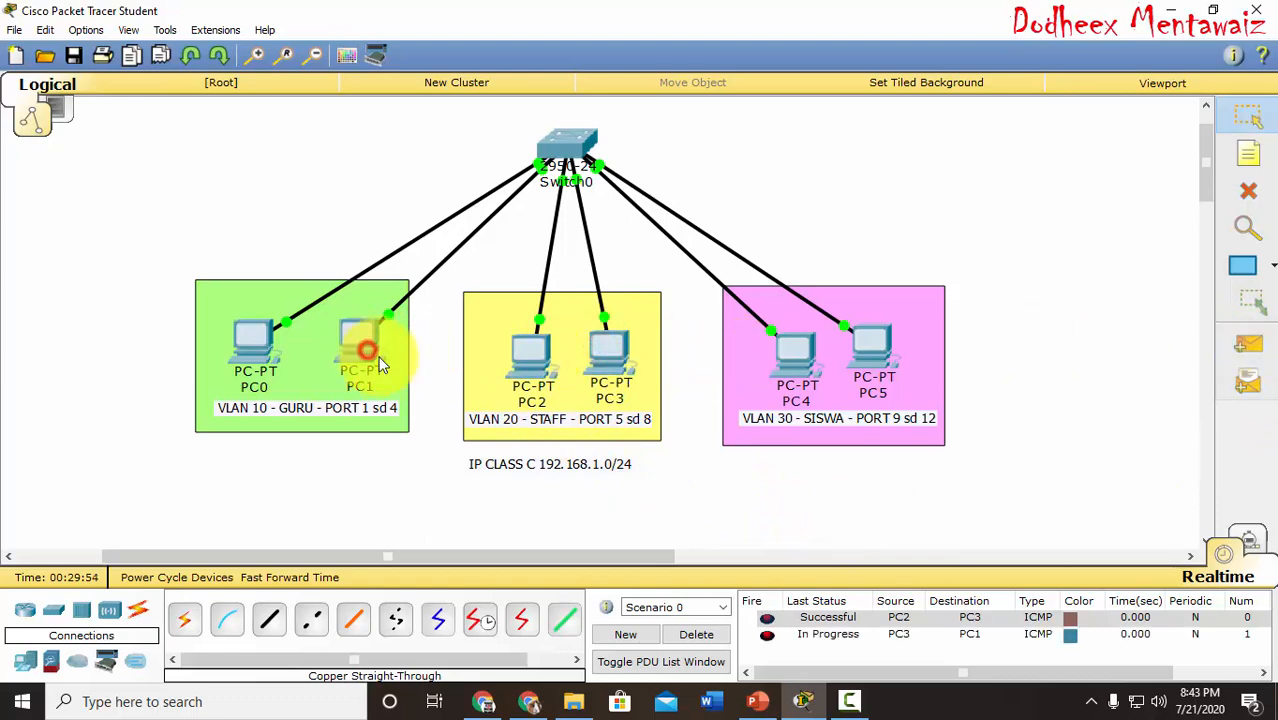
left_click(700, 635)
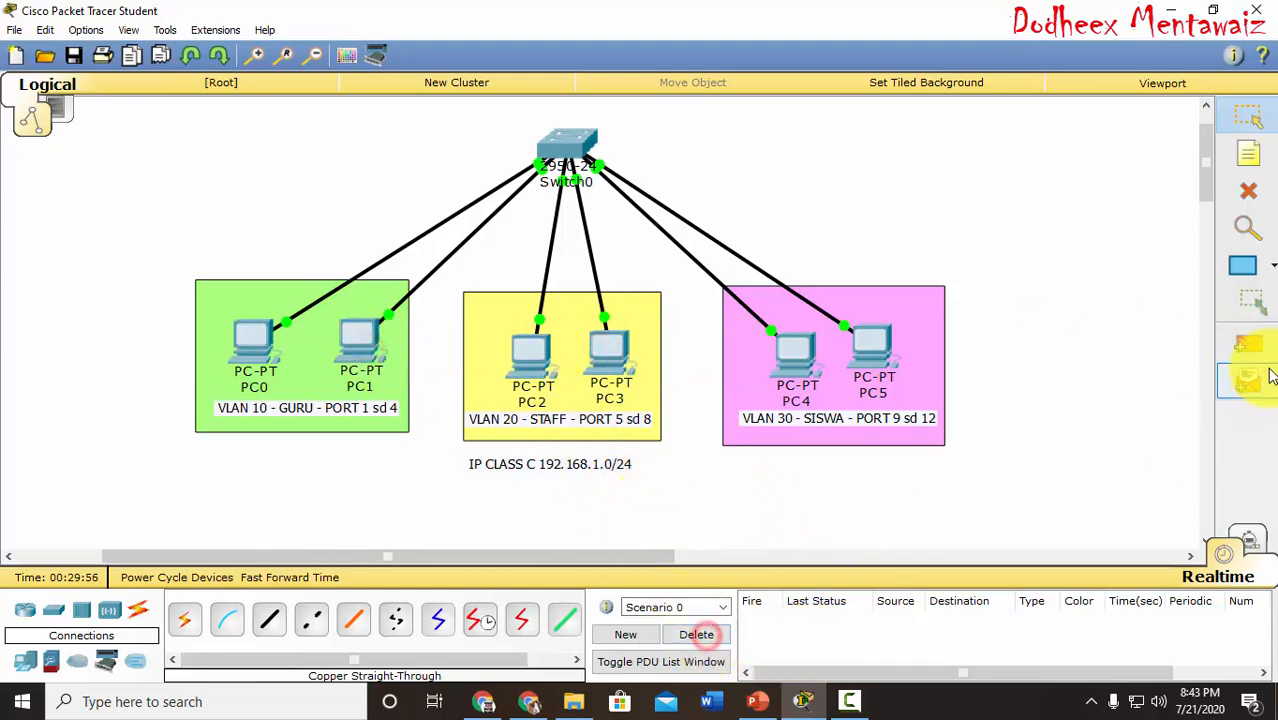
Step: Send a simple PDU from PC5 to PC4 to test connectivity inside VLAN 30
left_click(1248, 345)
left_click(876, 352)
left_click(810, 354)
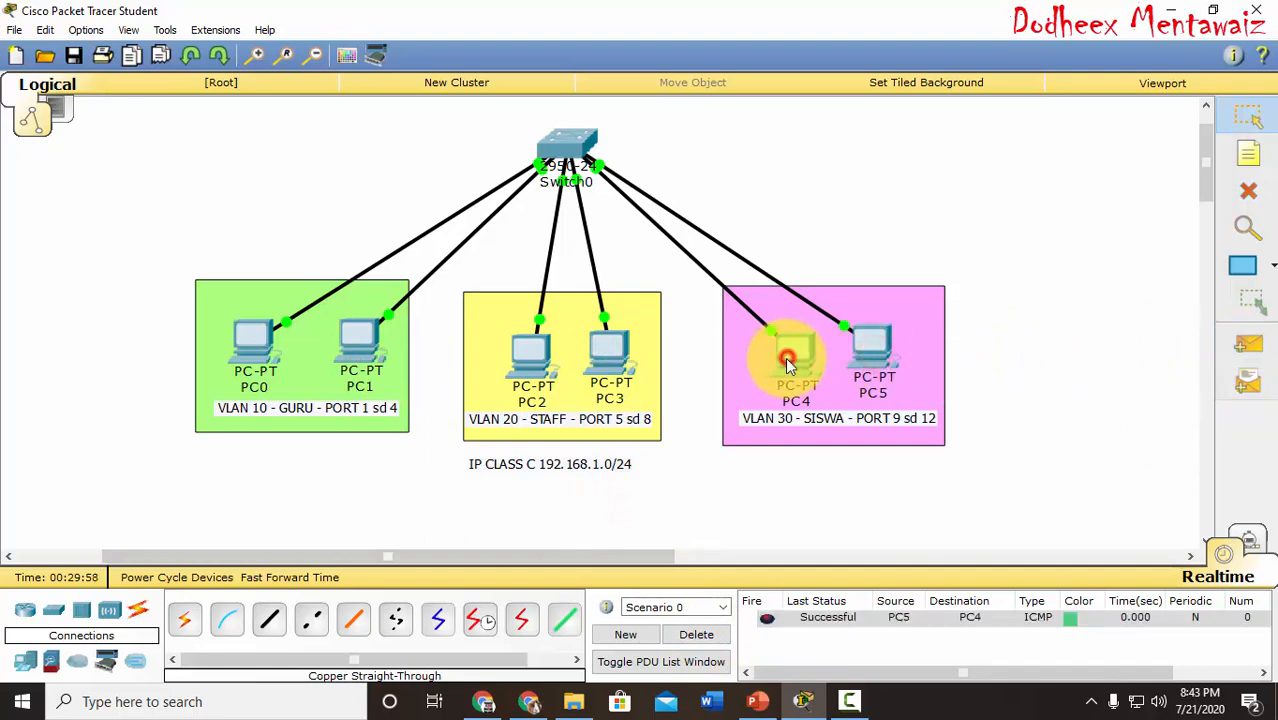